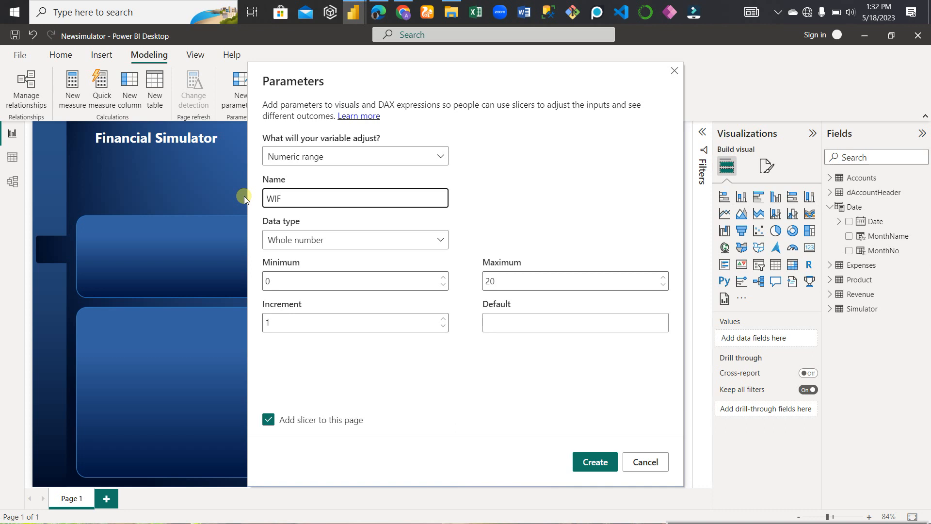
Name the numeric range parameter WIFQty and set its data type to decimal number
text(Qty)
click(326, 237)
click(297, 277)
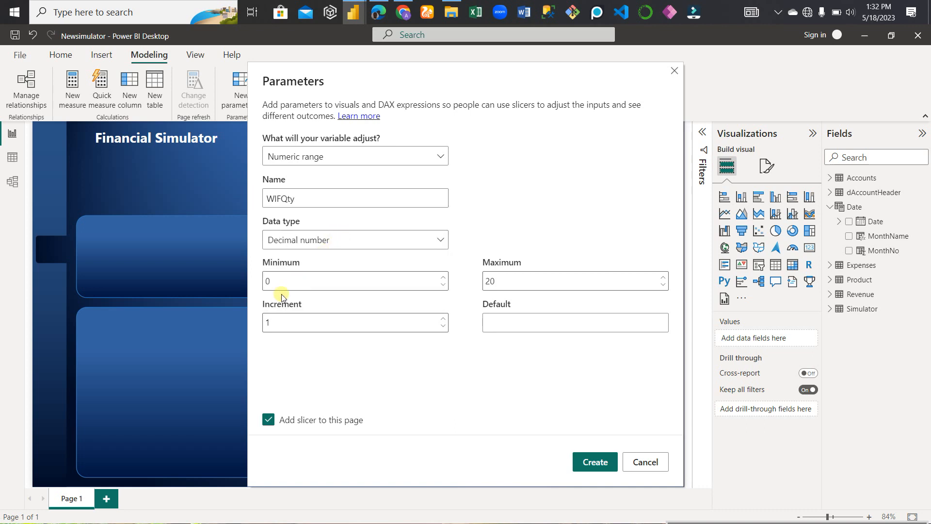
Set the WIFQty parameter's range from -1 to 1 with an increment of 0.05
drag(271, 281, 256, 281)
text(-1)
click(498, 281)
double_click(498, 281)
text(1)
drag(270, 322, 257, 324)
text(0.05)
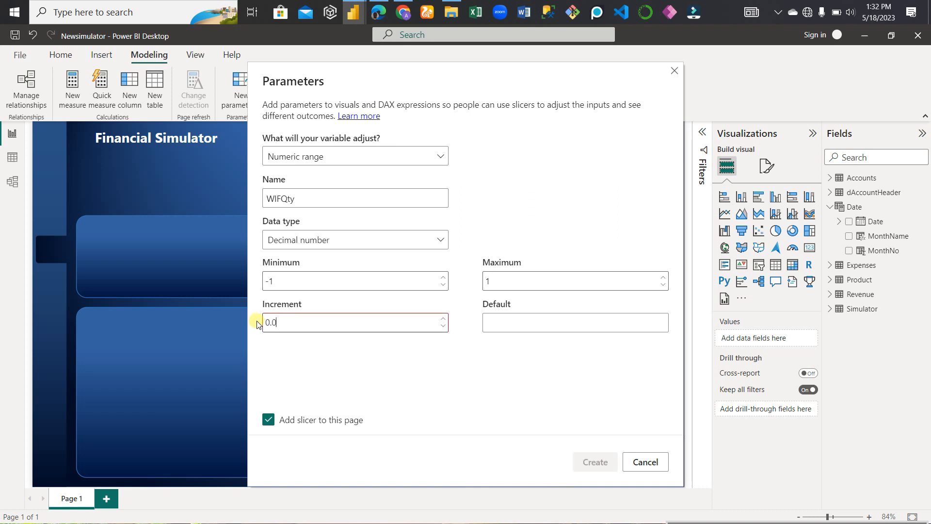
Set the WIFQty default to 0 and create the parameter with its slicer on the page
click(518, 328)
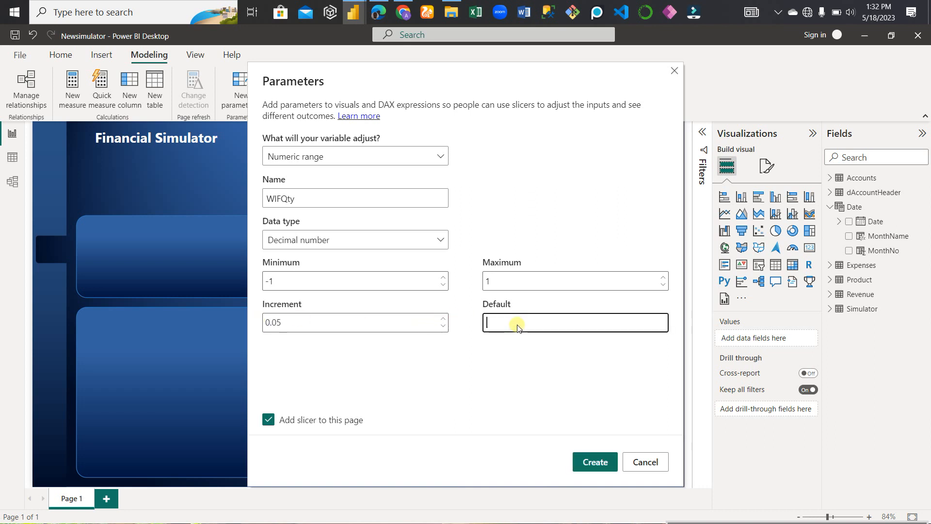
text(0)
click(795, 522)
mouse_move(819, 520)
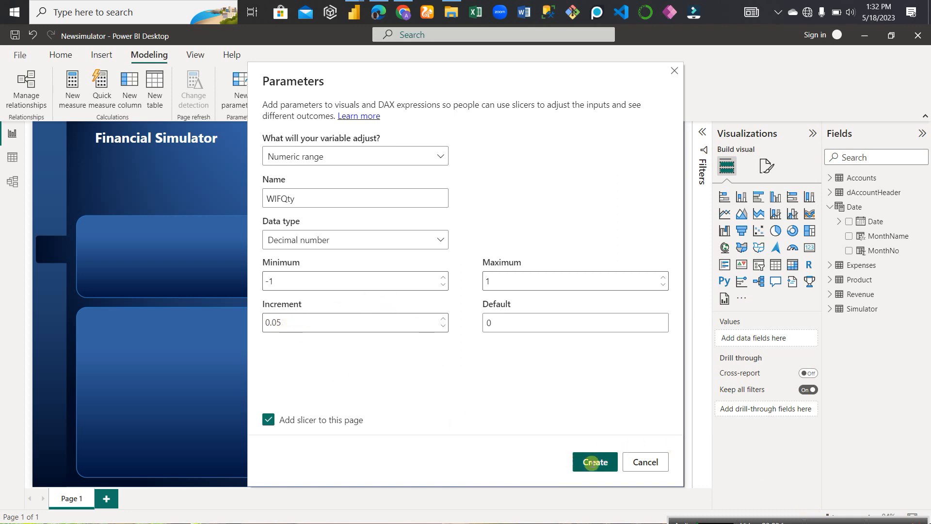
click(593, 462)
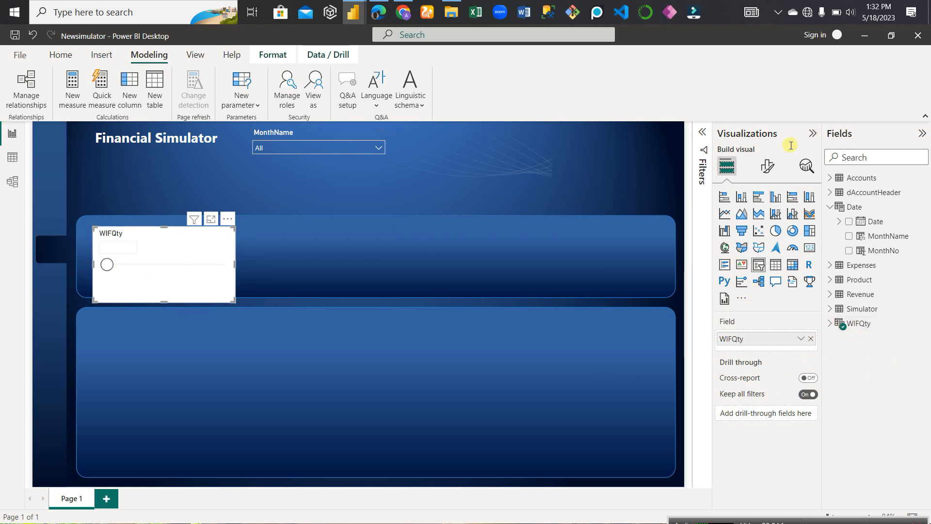
click(407, 237)
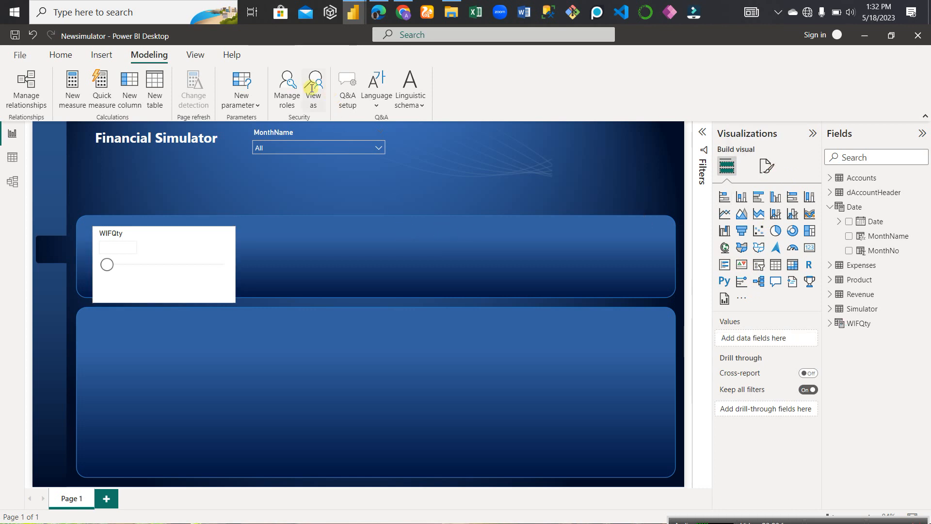
Start a new numeric range parameter named WIFUnitPrice with the decimal number data type
click(248, 103)
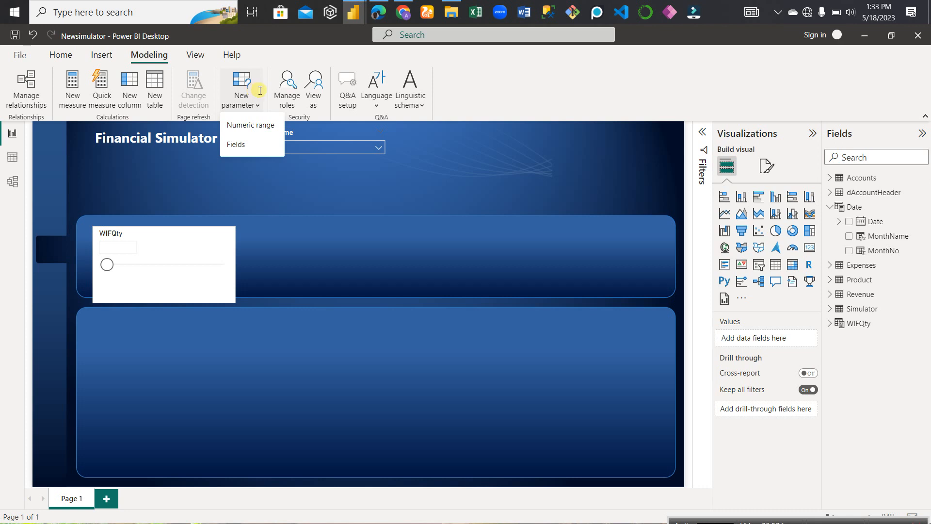
click(349, 161)
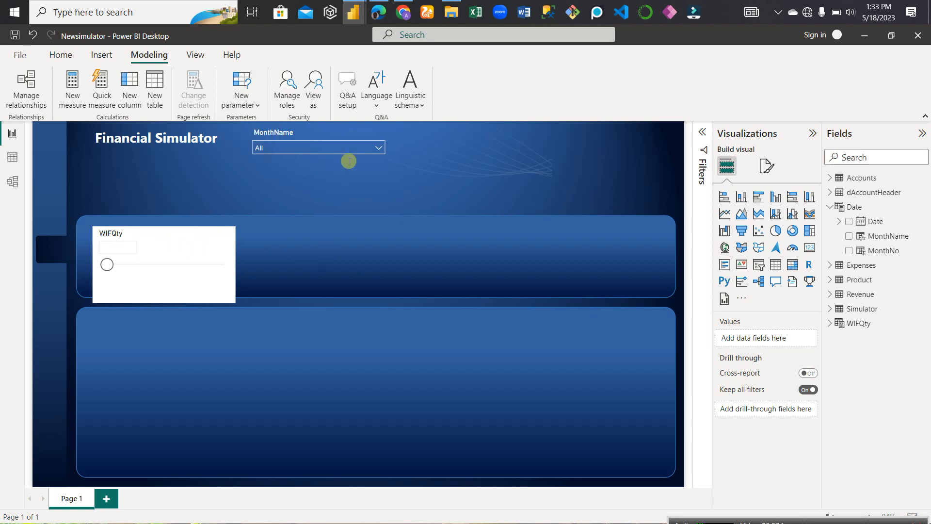
click(237, 97)
click(249, 125)
drag(315, 199, 252, 200)
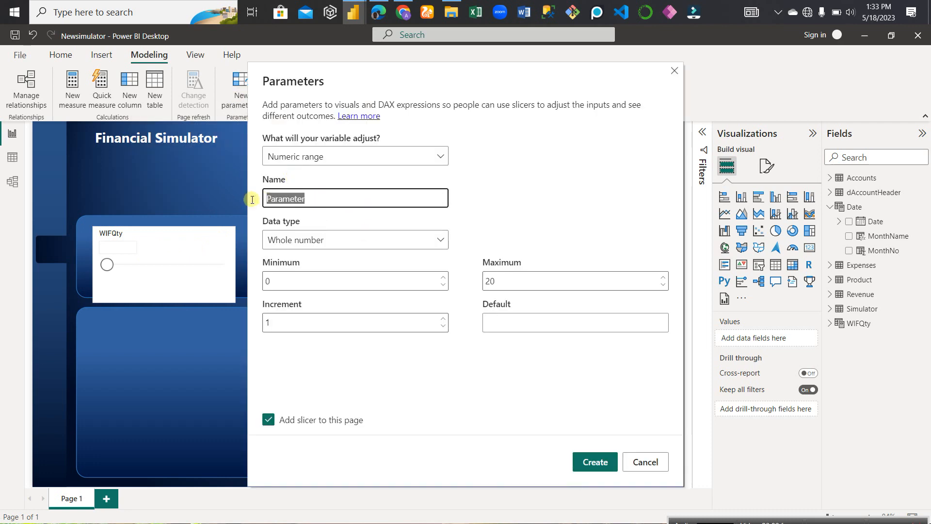
text(WIFUnitPrice)
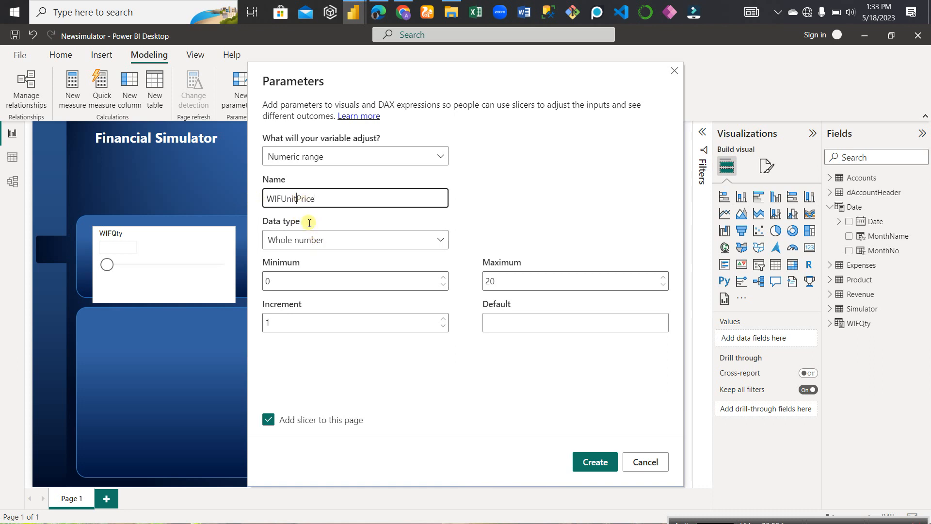
click(313, 240)
click(308, 276)
Set the WIFUnitPrice parameter's minimum to -1, maximum to 1 and increment to 0.05
drag(307, 281, 210, 276)
text(-1)
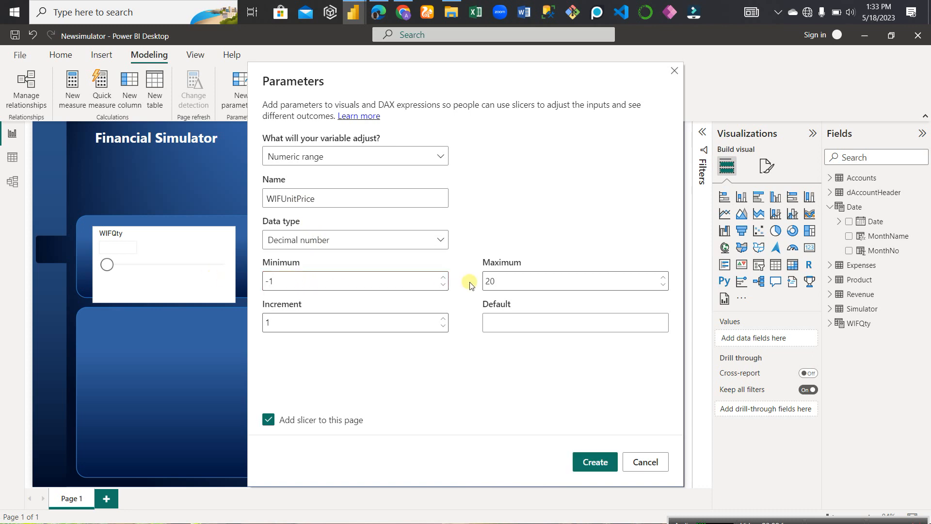
click(492, 282)
key(BackSpace)
key(BackSpace)
text(1)
drag(274, 321, 256, 323)
text(0)
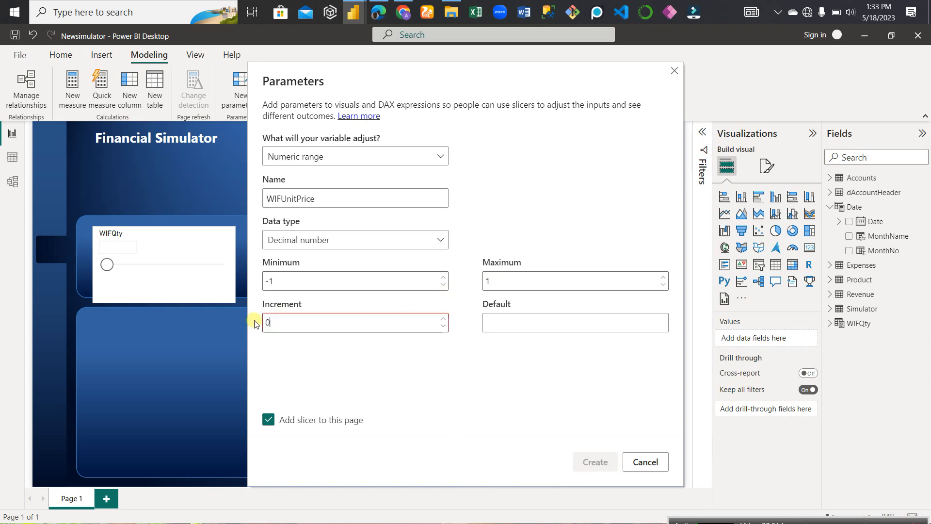
text(.05)
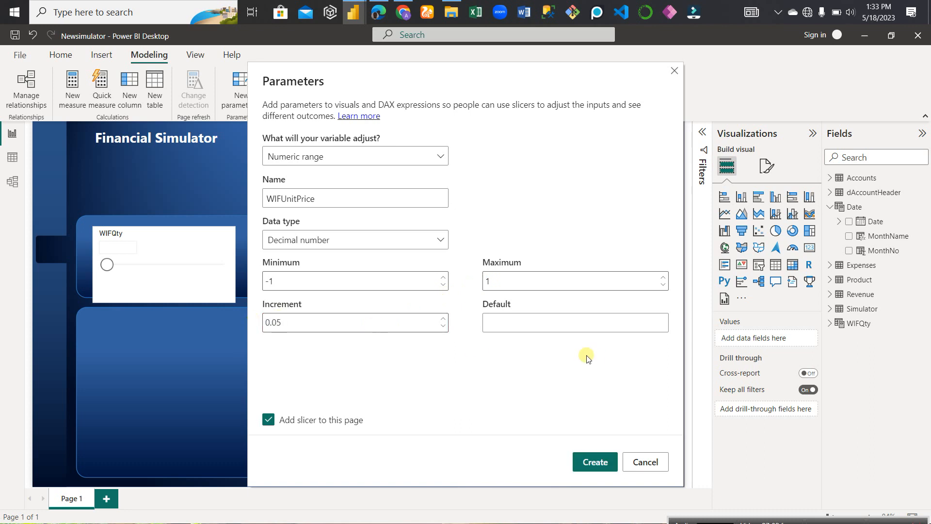
Give WIFUnitPrice a default of 0 and create the parameter with its slicer
click(551, 324)
text(0)
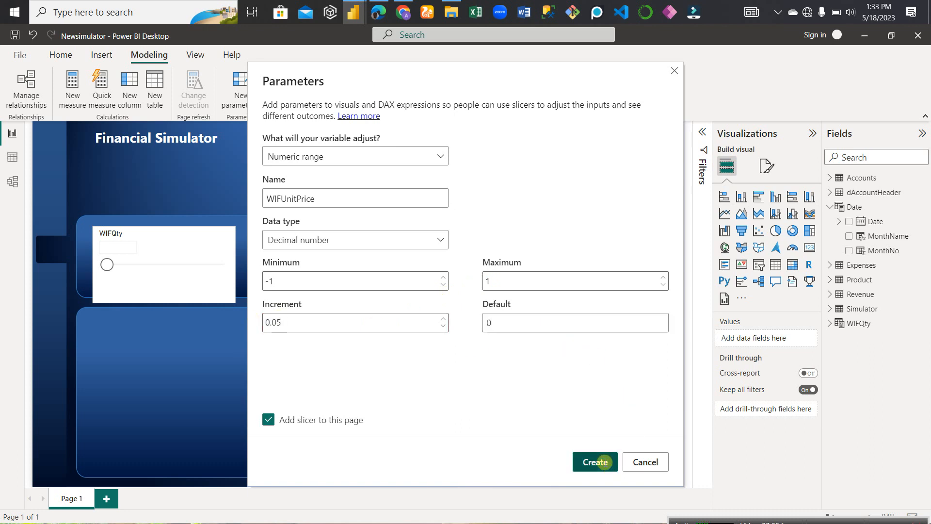
click(597, 461)
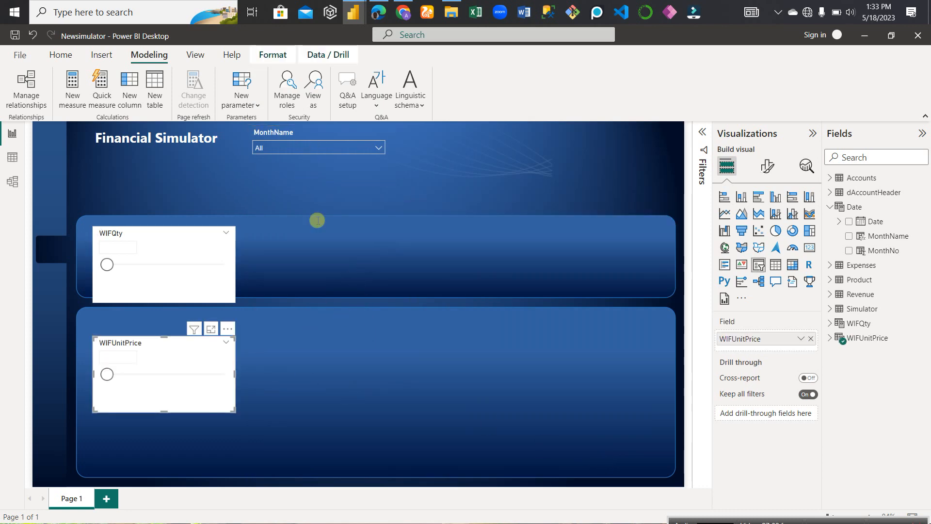
Start a new numeric range parameter named WIFExpenses with the decimal number data type
click(247, 99)
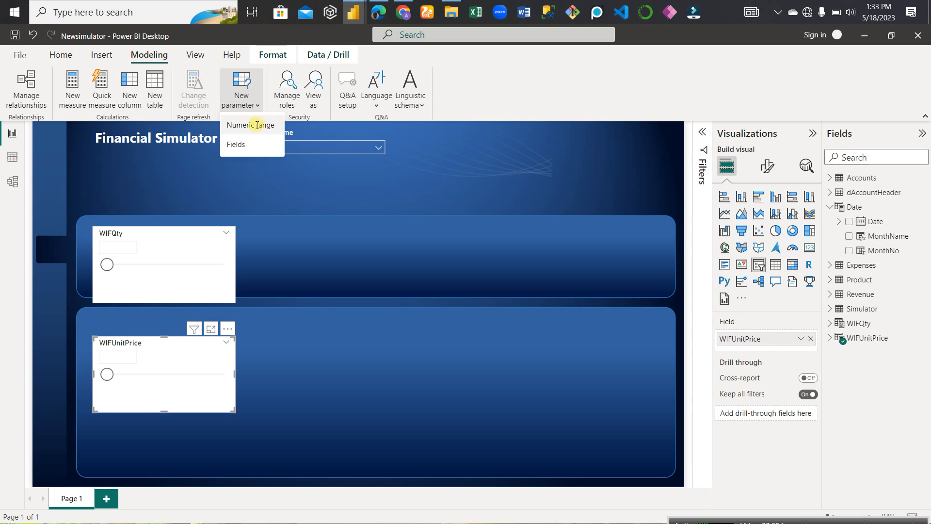
click(258, 124)
drag(315, 197, 249, 197)
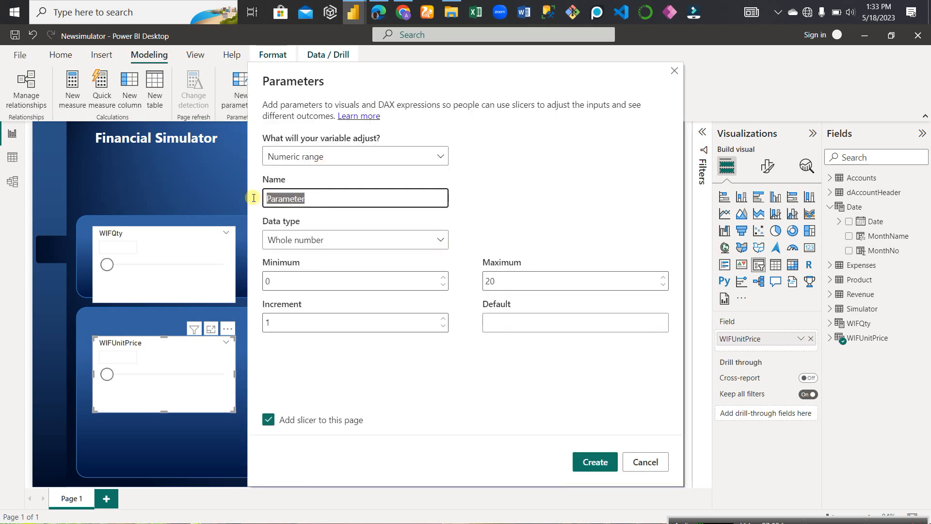
text(WIFE)
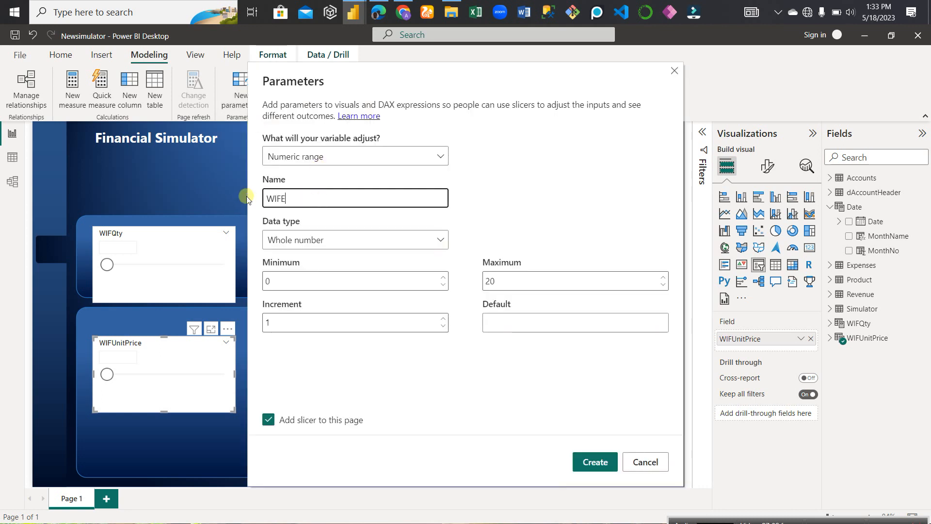
text(xpenses)
click(341, 240)
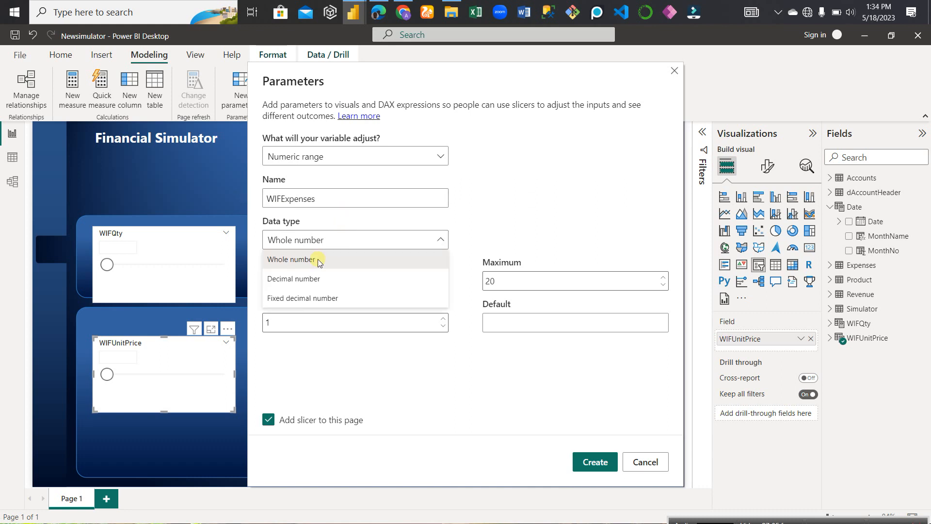
click(297, 276)
Set the WIFExpenses parameter's minimum to -1, maximum to 1 and increment to 0.05
drag(281, 286, 237, 283)
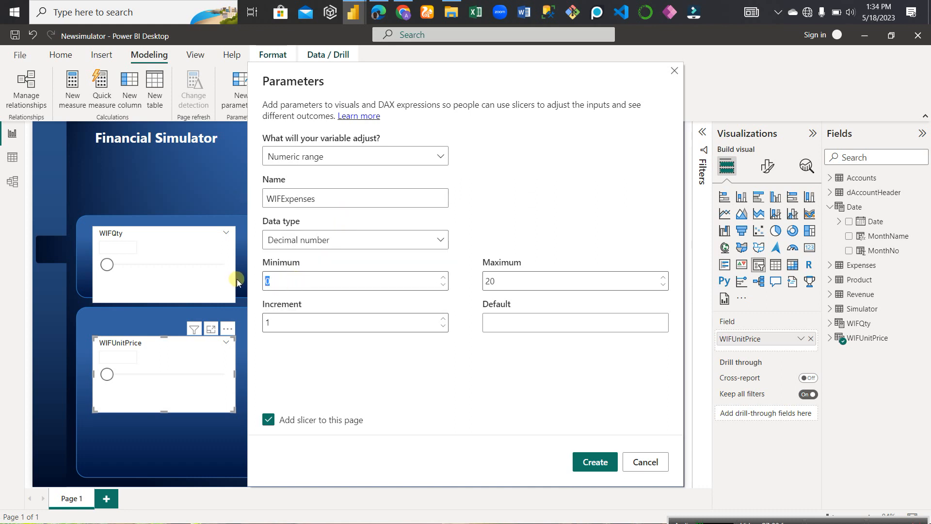
text(-1)
drag(507, 281, 451, 283)
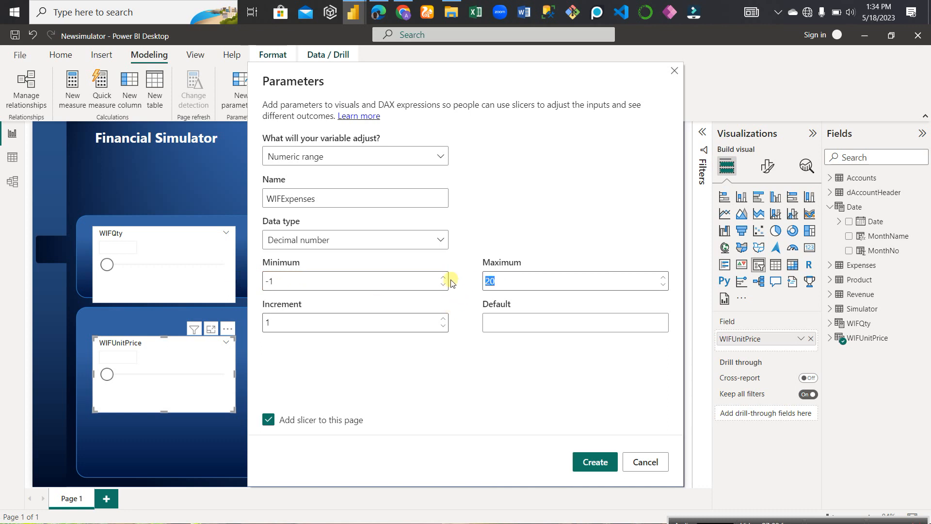
text(1)
drag(268, 322, 260, 323)
text(0.0)
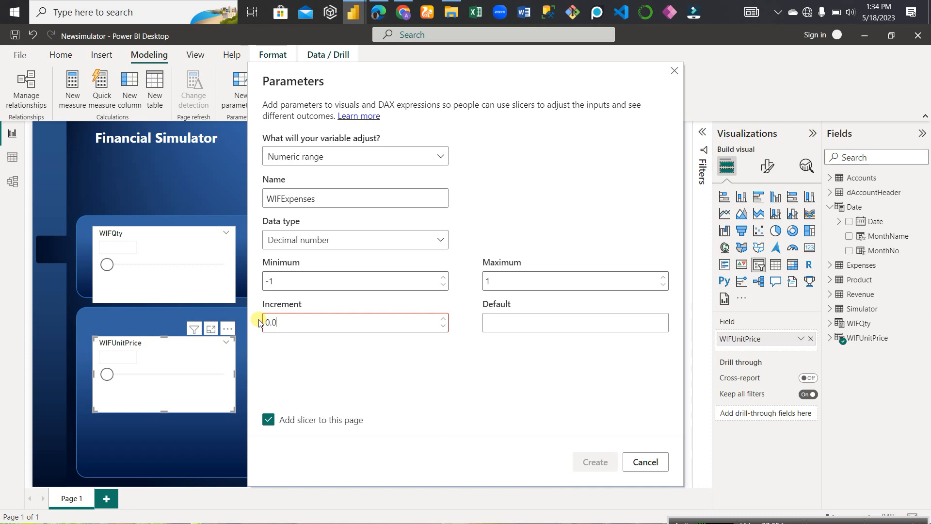
text(5)
Give WIFExpenses a default of 0 and create the parameter with its slicer
click(488, 325)
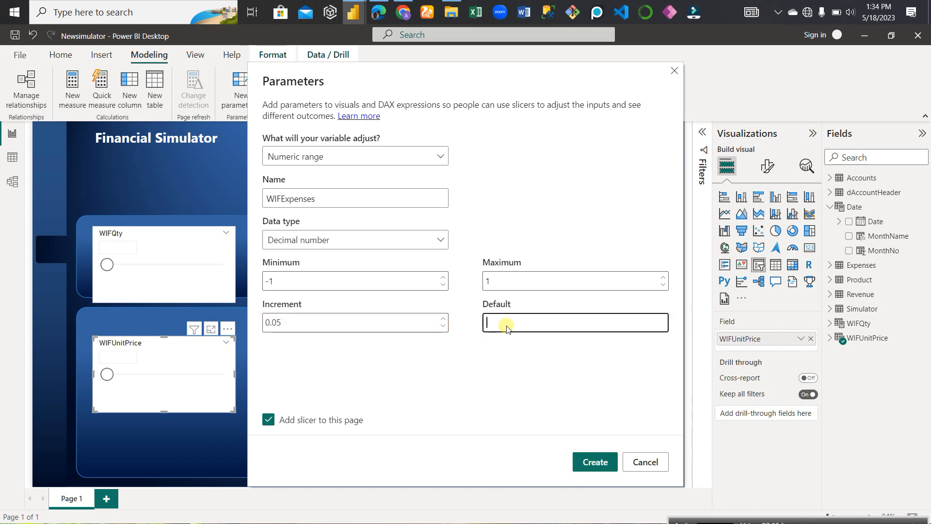
text(0)
click(586, 459)
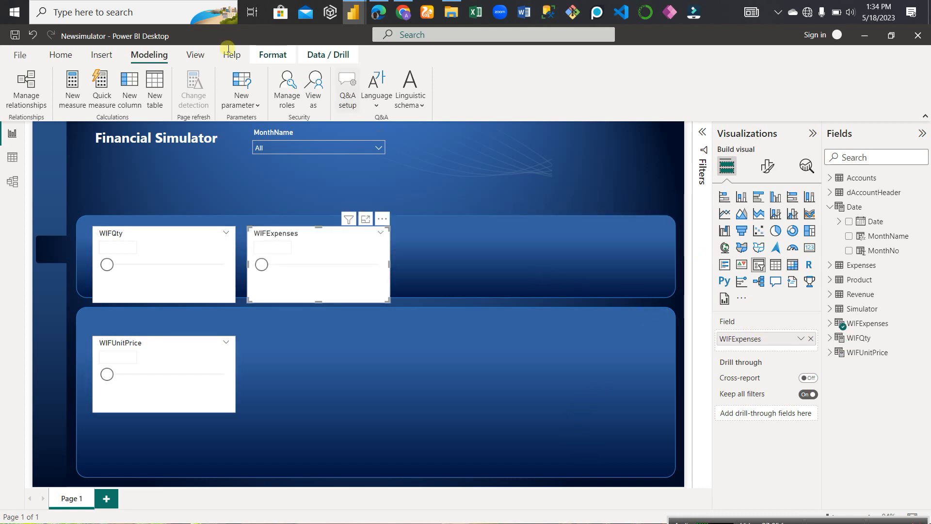
Start a new numeric range parameter named WIFCost with the decimal number data type
click(247, 104)
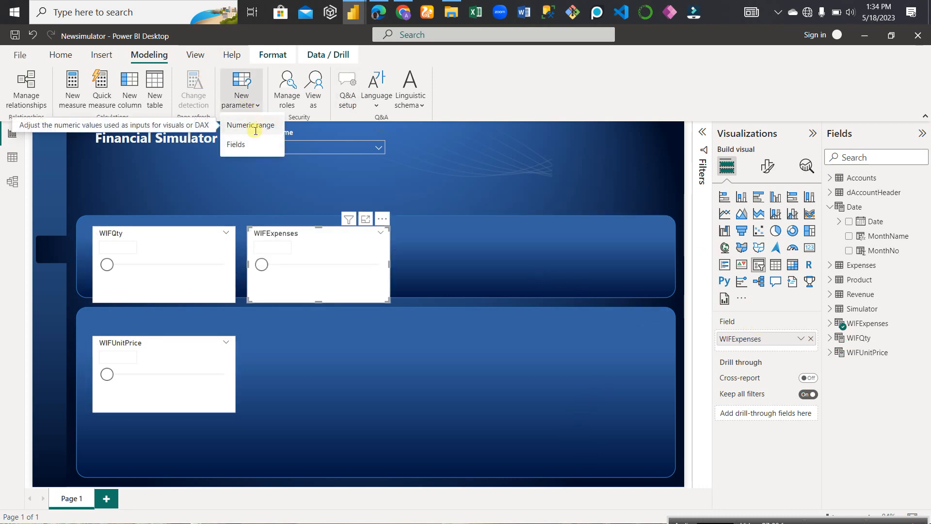
click(248, 125)
drag(312, 196, 212, 200)
text(WIF)
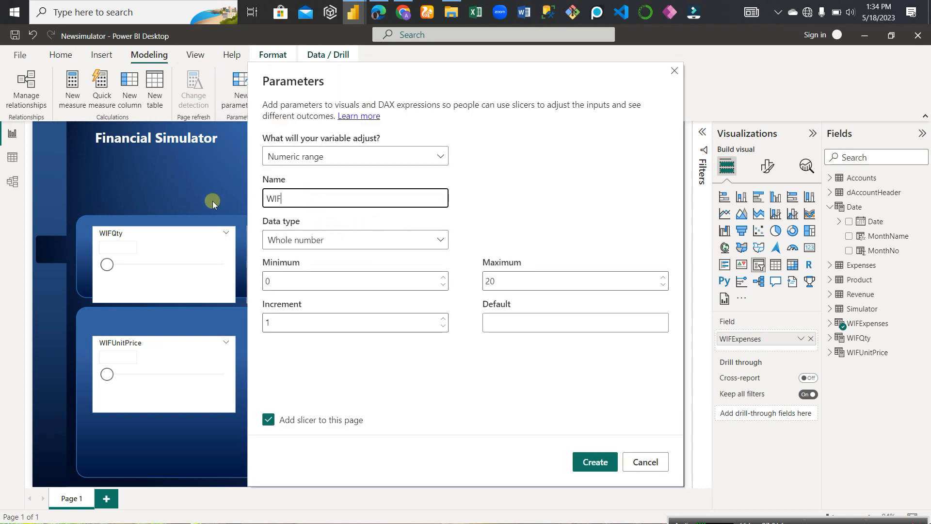
text(Cost)
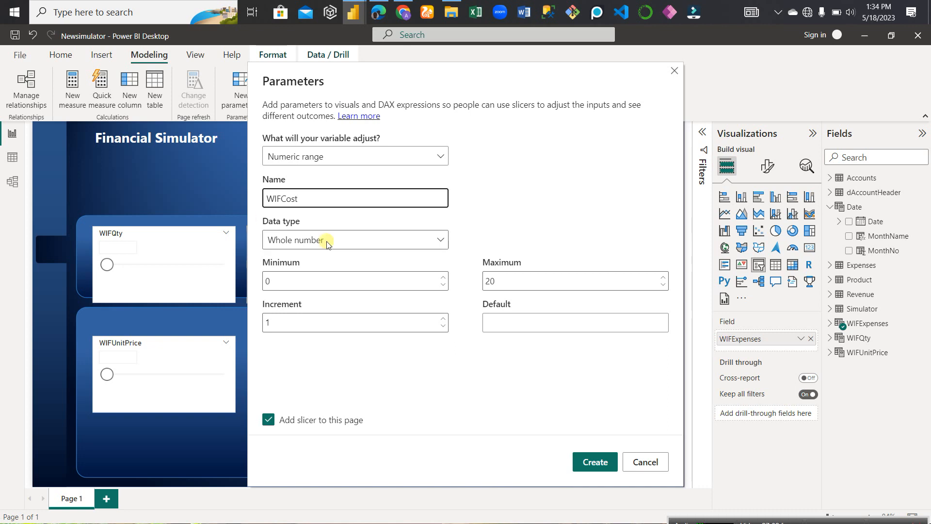
click(440, 241)
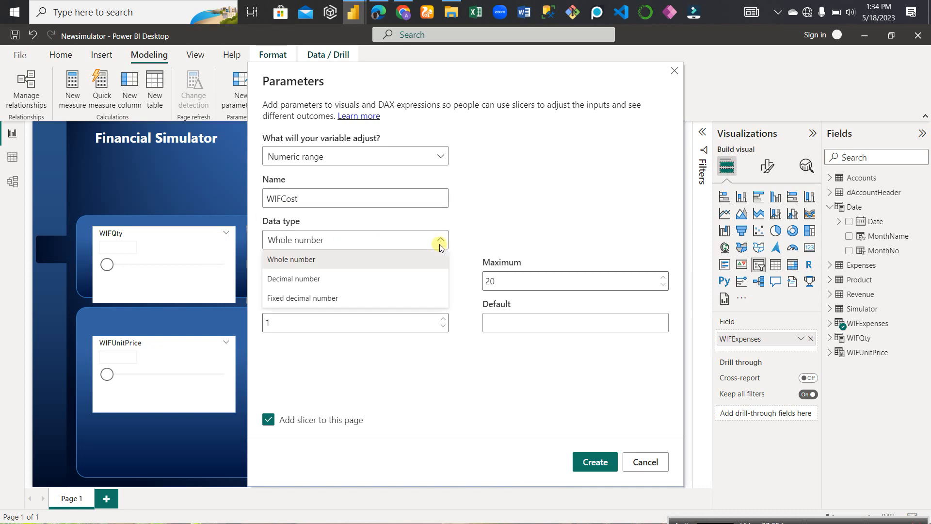
click(304, 273)
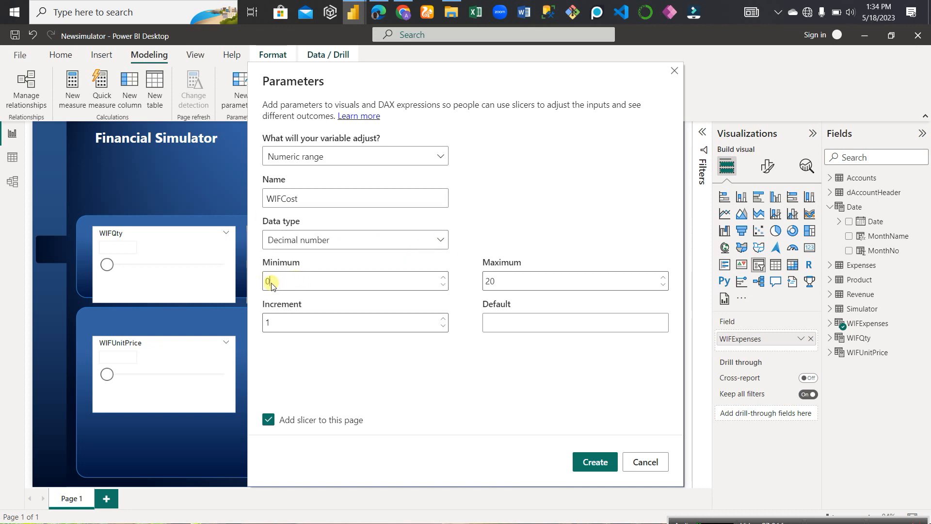
Set the WIFCost parameter's minimum to -1, maximum to 1 and increment to 0.05
key(BackSpace)
text(-1)
click(513, 283)
key(BackSpace)
key(BackSpace)
text(1)
drag(288, 328, 259, 316)
text(0.)
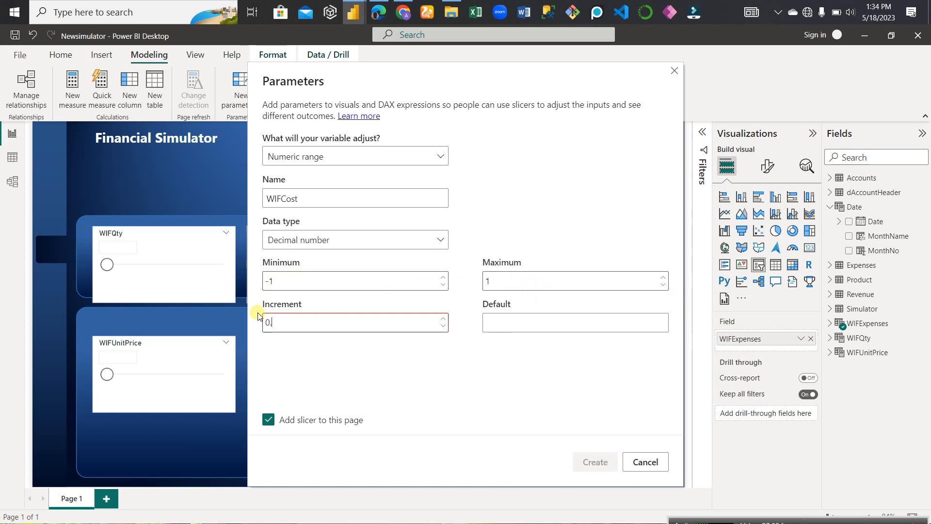
text(05)
Give WIFCost a default of 0 and create the parameter with its slicer
click(490, 321)
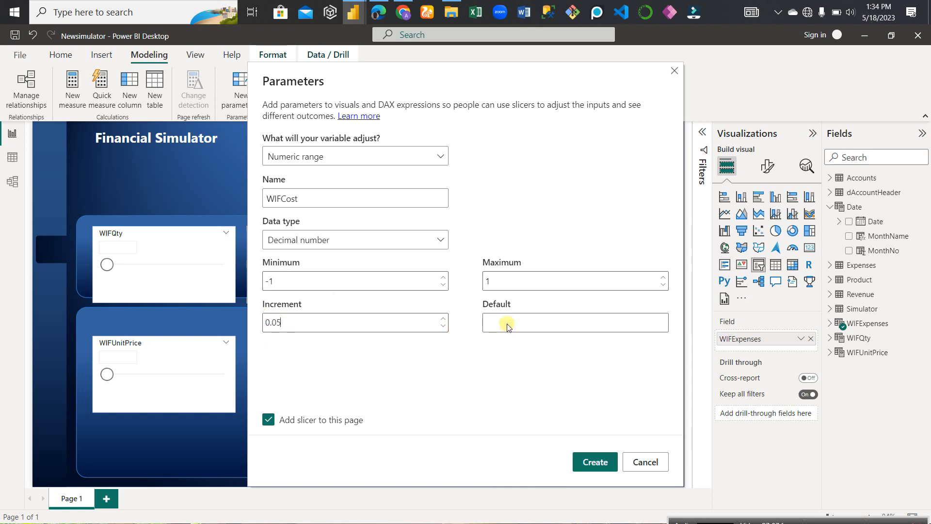
text(0)
click(597, 461)
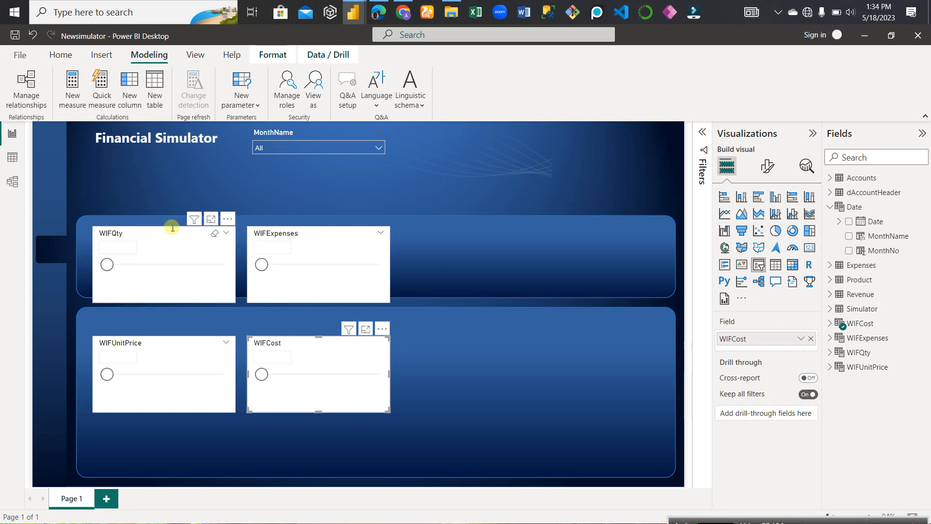
Move the WIFQty slicer to the left end of the report's upper blue panel and shrink it to fit inside
drag(169, 228, 163, 231)
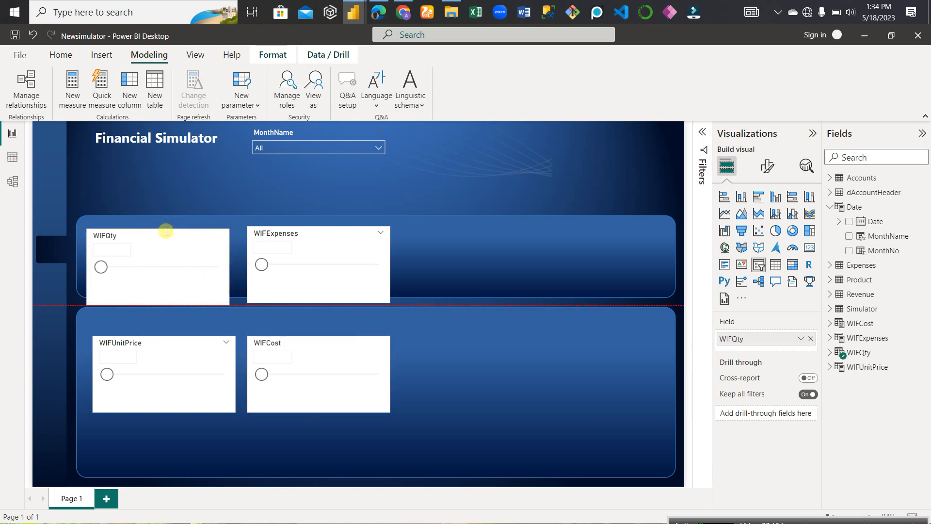
drag(160, 302, 160, 294)
drag(228, 262, 178, 264)
Move the WIFExpenses slicer to the middle of the report's upper blue panel and the WIFCost slicer to its right end
drag(288, 286, 330, 273)
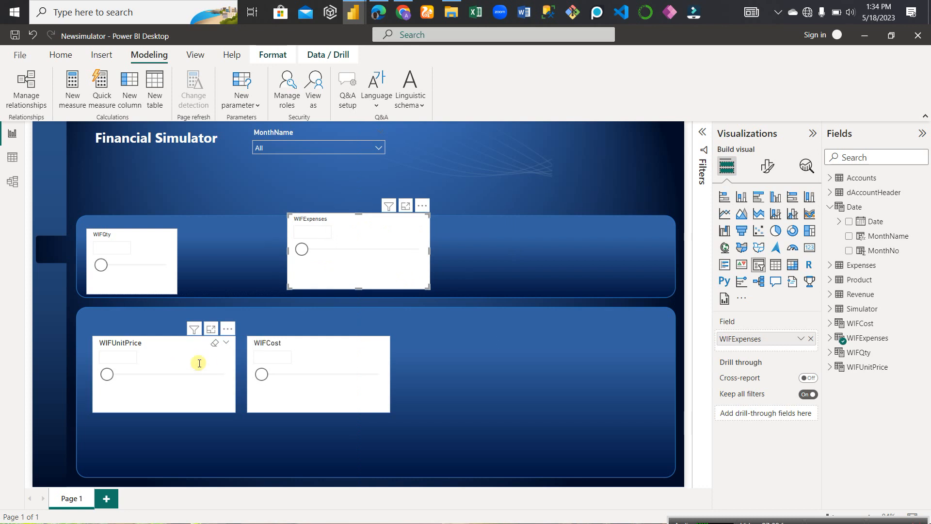
drag(368, 359, 605, 232)
click(601, 305)
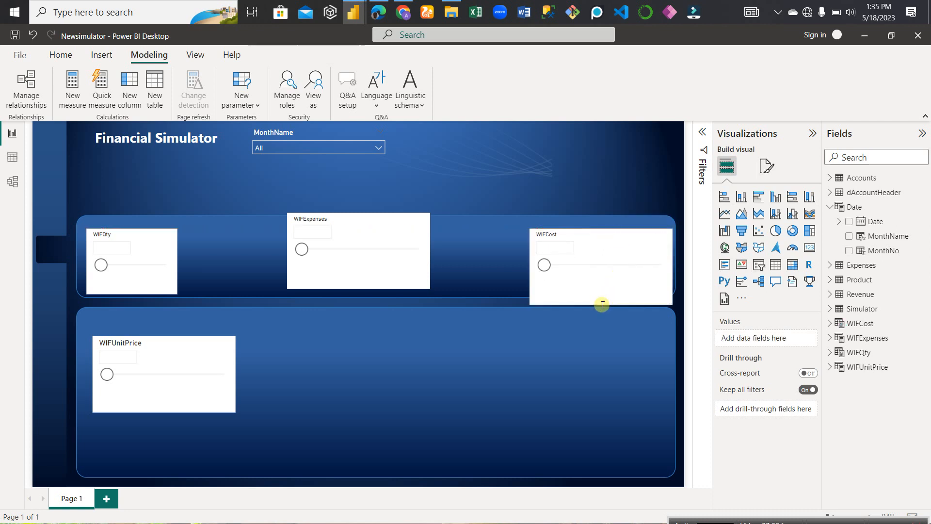
Reduce the WIFCost slicer's height and width so it fits inside the right end of the upper blue panel
click(603, 301)
drag(604, 302, 603, 293)
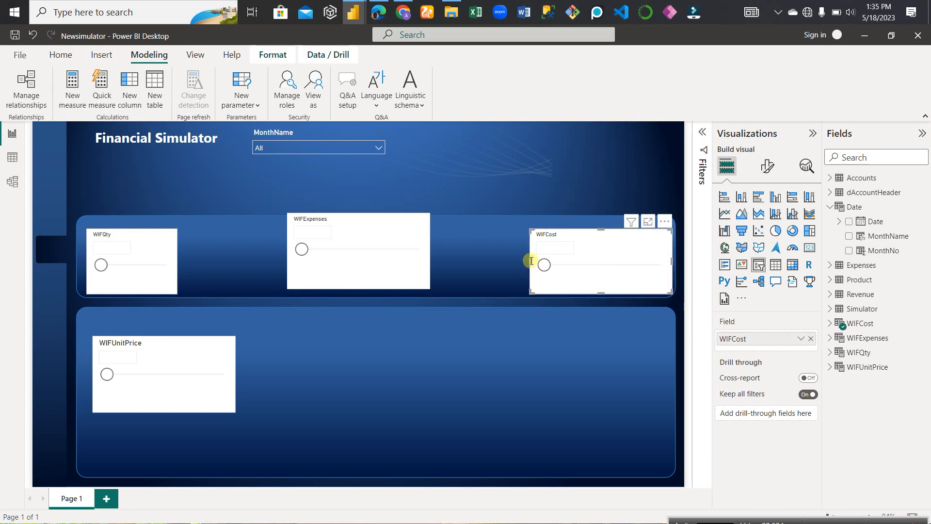
drag(531, 260, 571, 261)
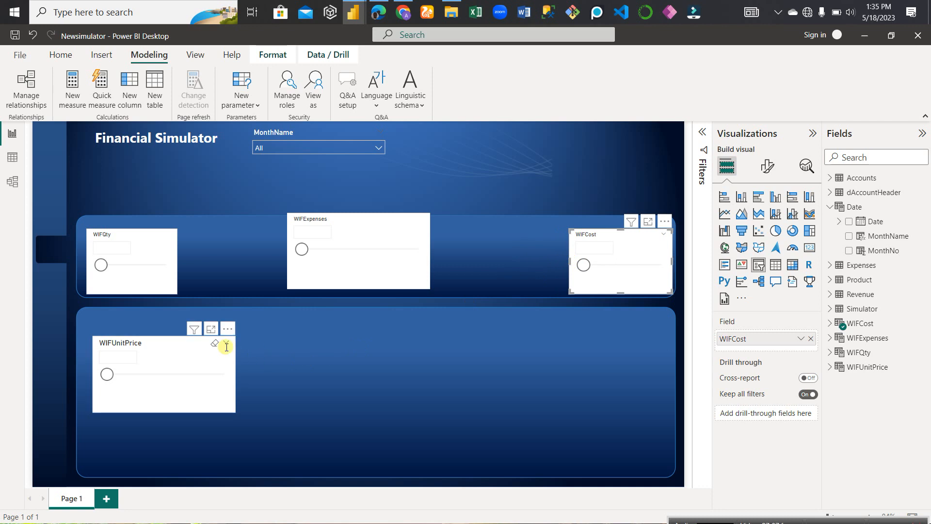
Move the WIFUnitPrice slicer into the upper blue panel beside WIFCost and shrink it to match the neighbouring slicers
drag(226, 346, 550, 240)
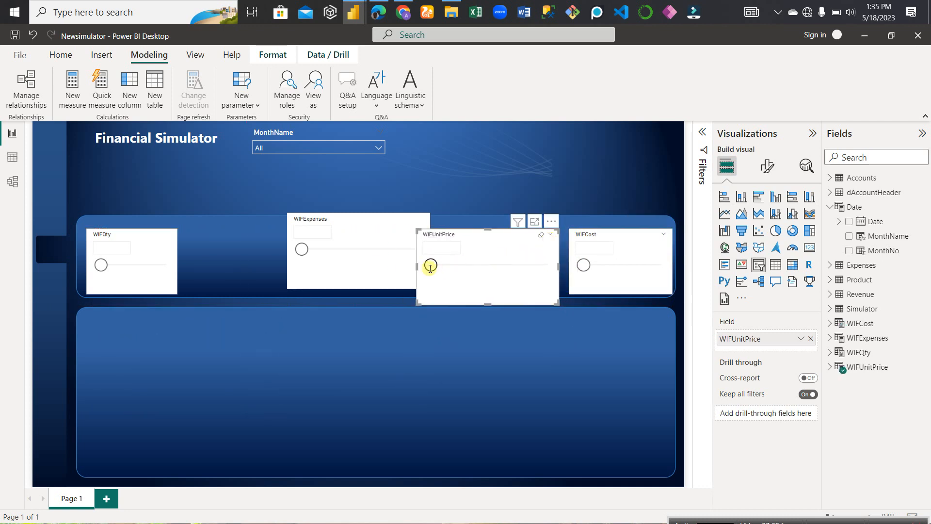
click(488, 229)
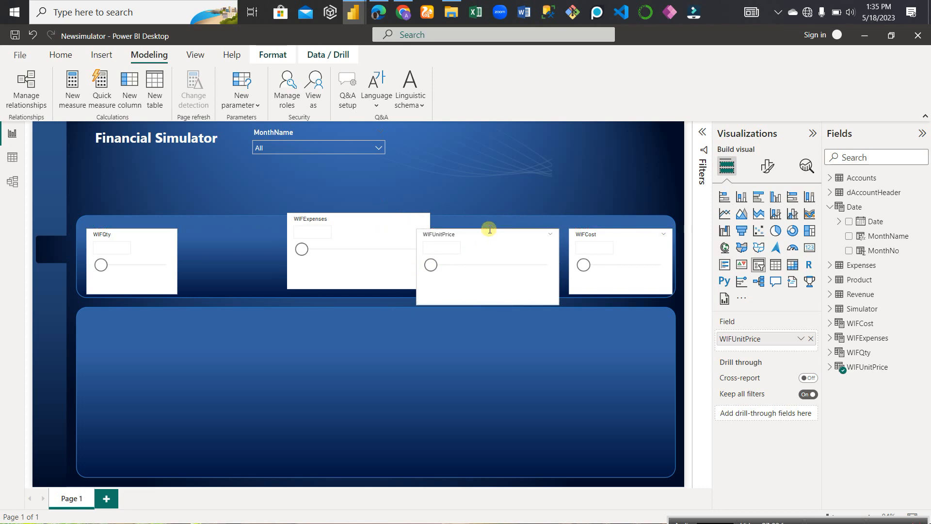
drag(489, 230, 490, 232)
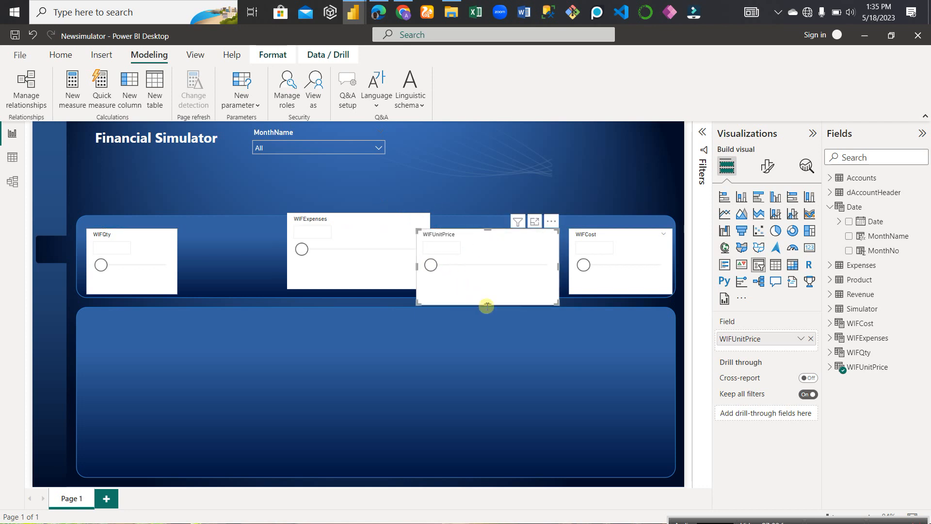
drag(488, 303, 491, 291)
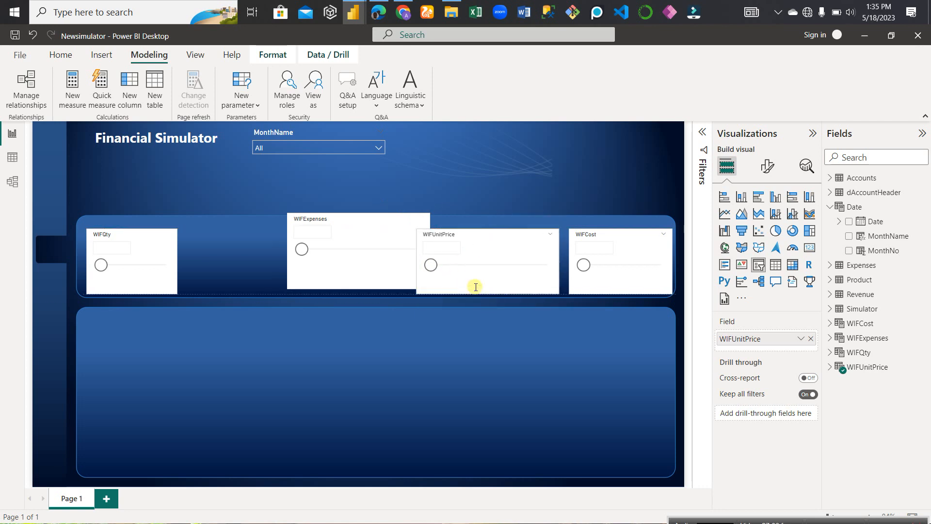
drag(415, 265, 462, 264)
Place the WIFExpenses slicer beside WIFQty, narrow it to a similar width, and nudge WIFUnitPrice closer to WIFCost
drag(390, 272, 284, 293)
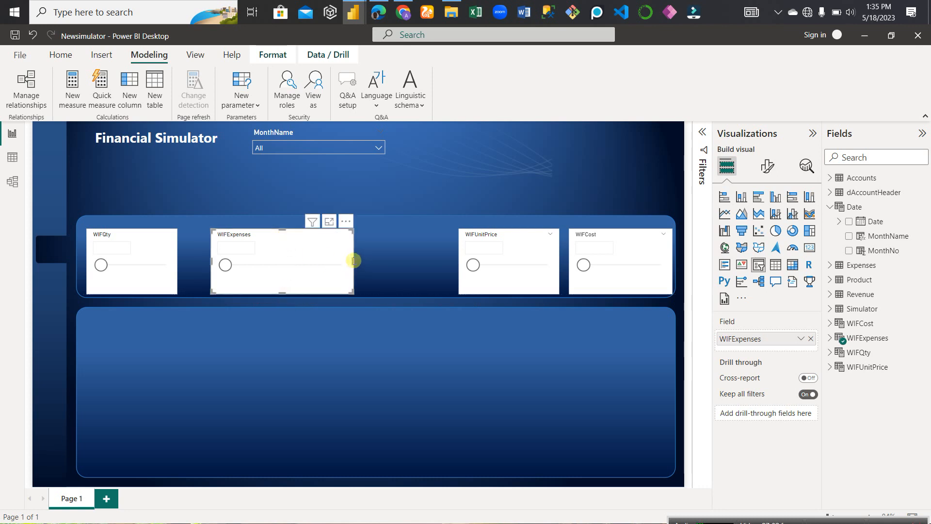
drag(354, 261, 247, 245)
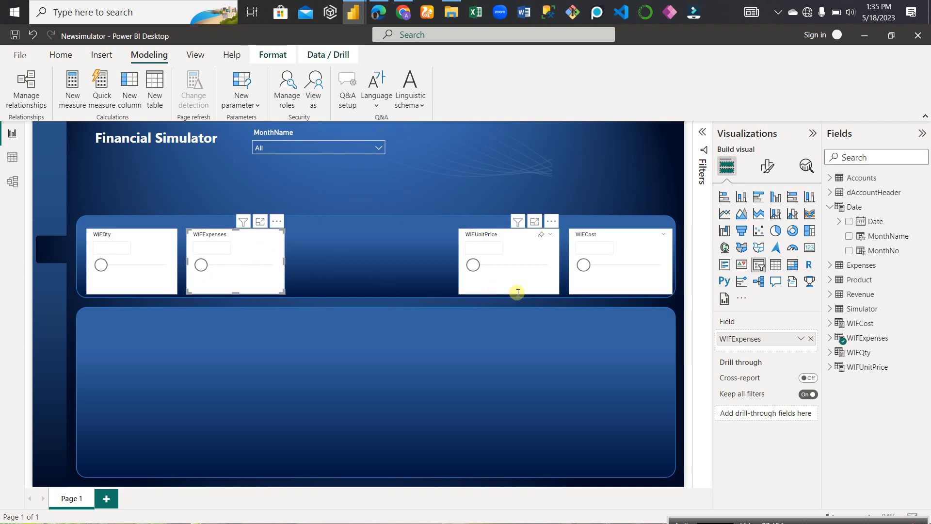
drag(533, 287, 535, 288)
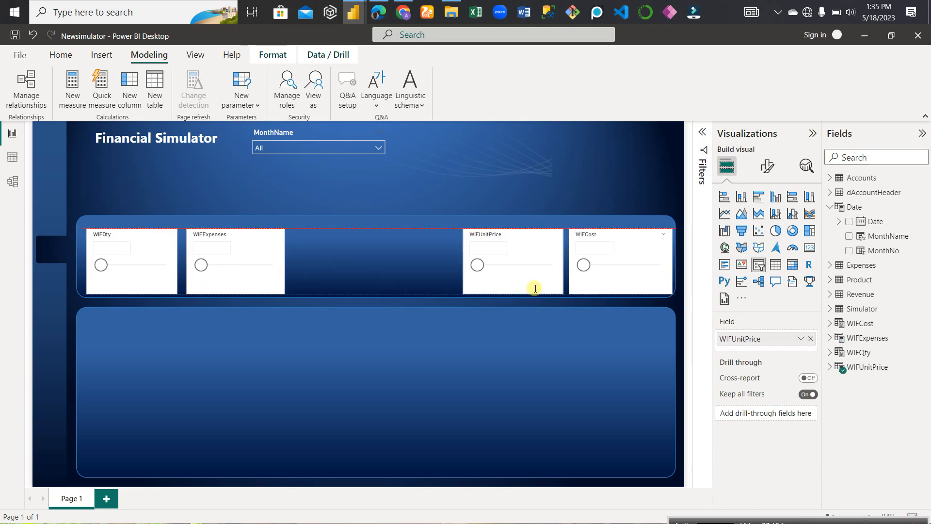
Make the WIFQty slicer's background fully transparent
click(165, 285)
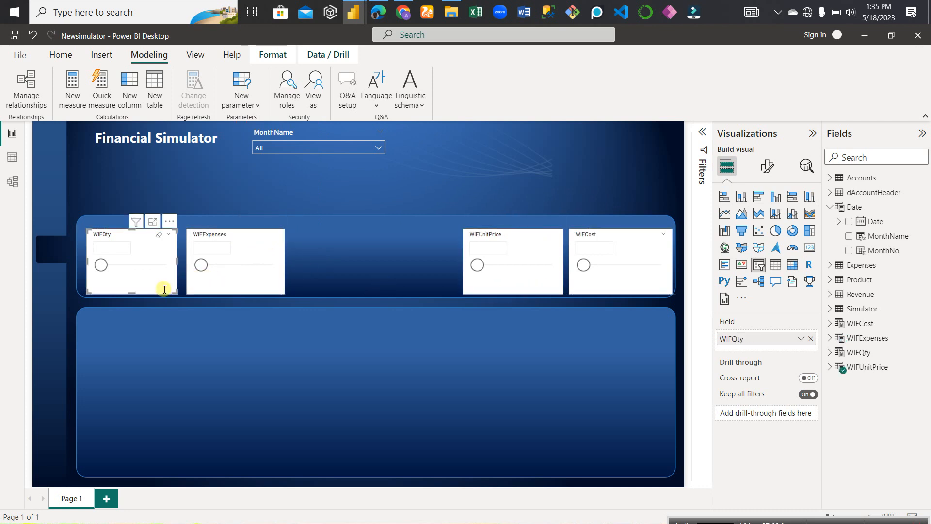
click(765, 167)
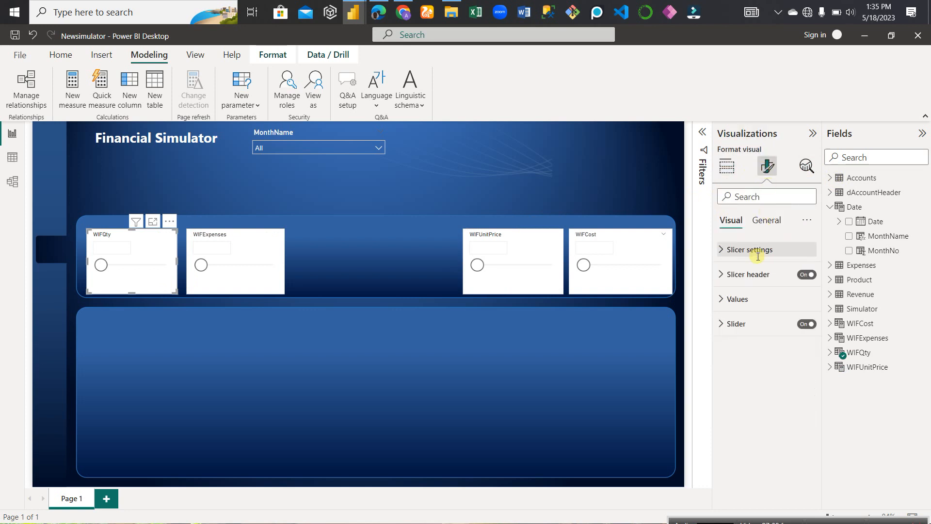
click(766, 220)
click(738, 299)
drag(763, 390, 824, 388)
Set the background transparency of the WIFExpenses, WIFUnitPrice and WIFCost slicers to 100%
click(264, 285)
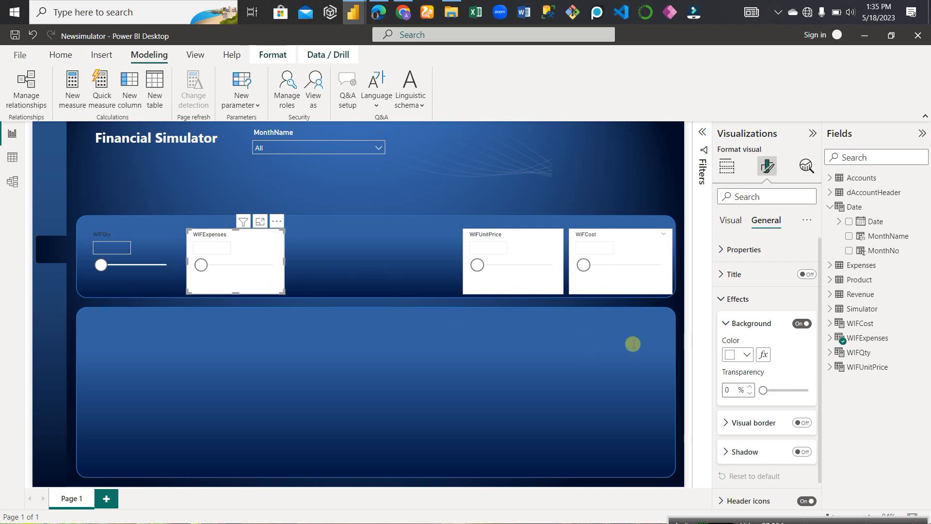
drag(761, 389, 824, 386)
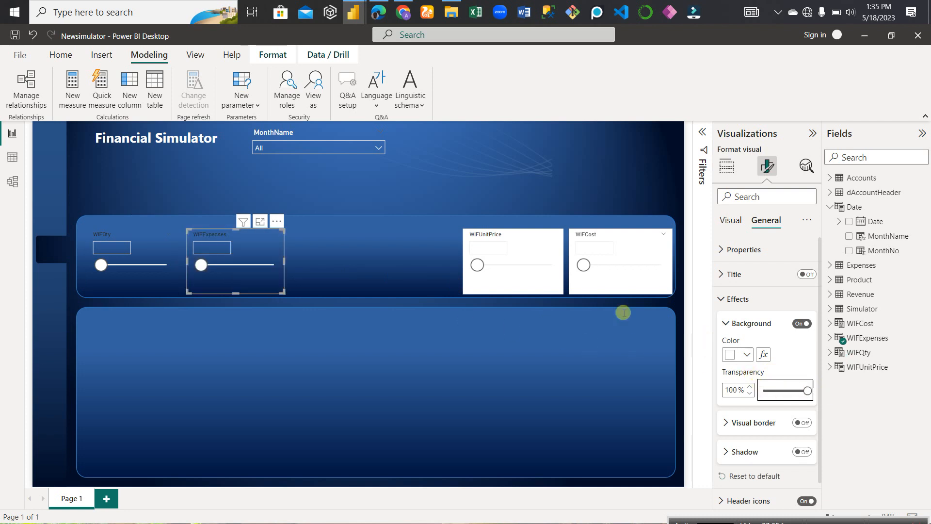
click(548, 289)
drag(761, 390, 807, 390)
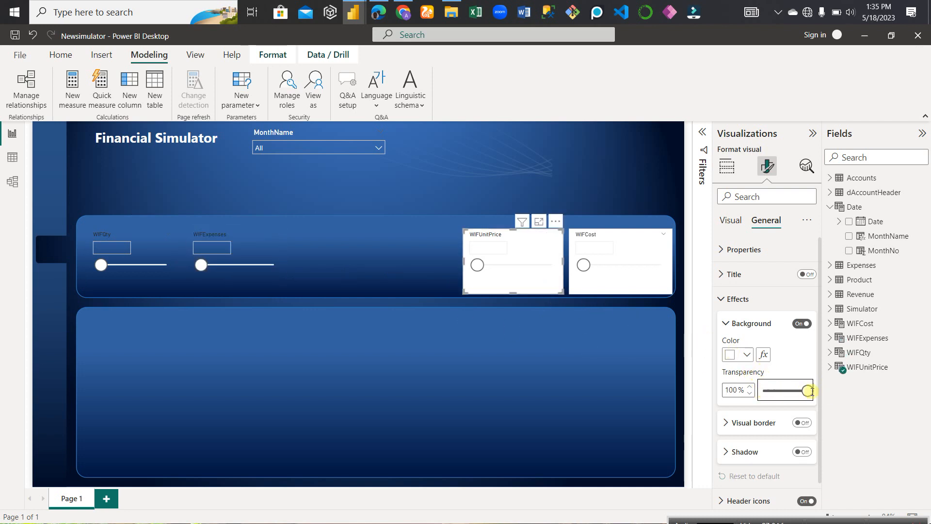
click(640, 286)
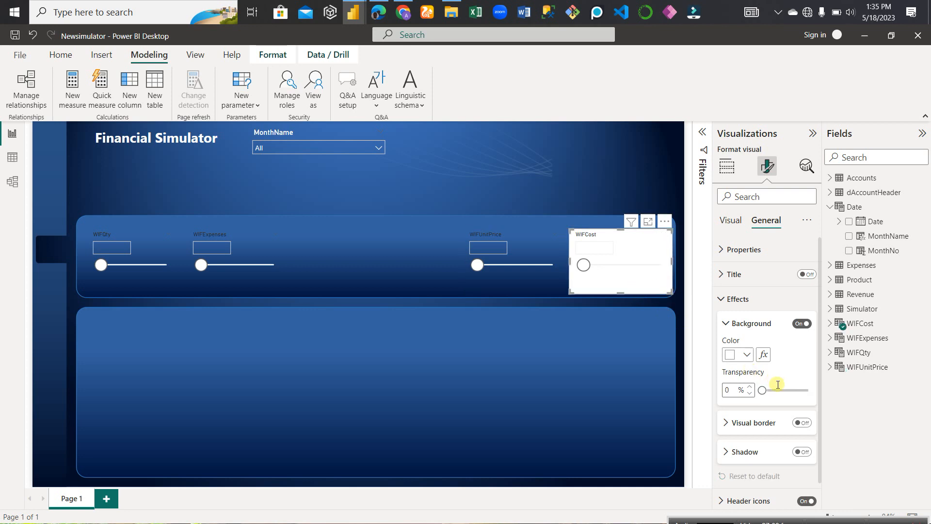
drag(763, 390, 809, 390)
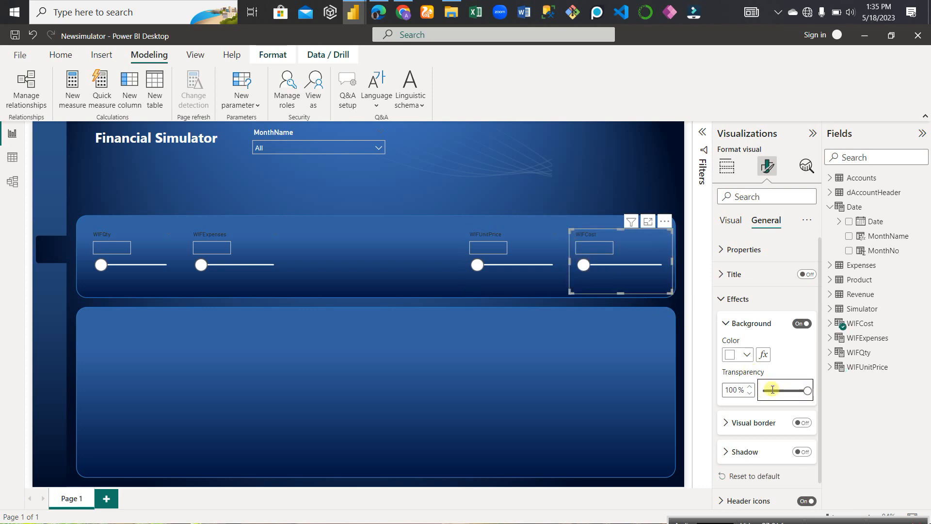
Set the font color of the WIFQty slicer's values and header text to white
click(147, 287)
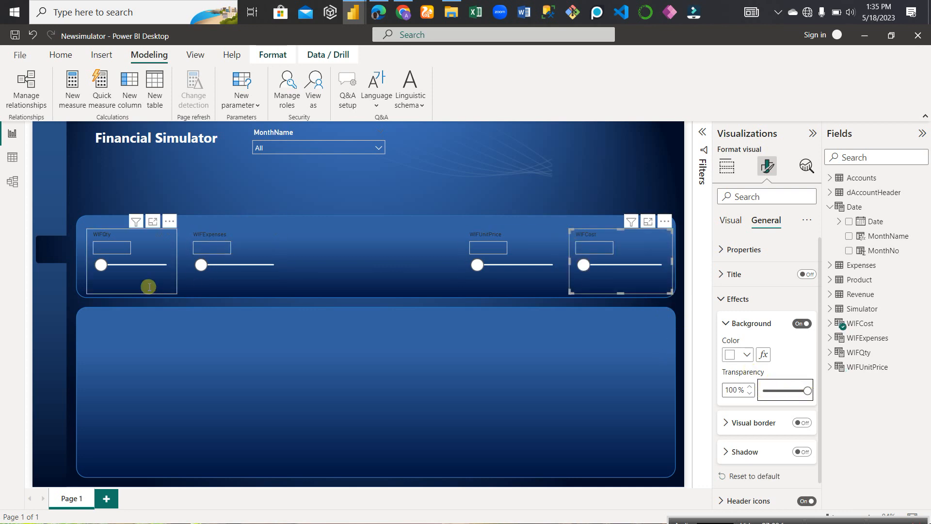
click(727, 220)
click(746, 300)
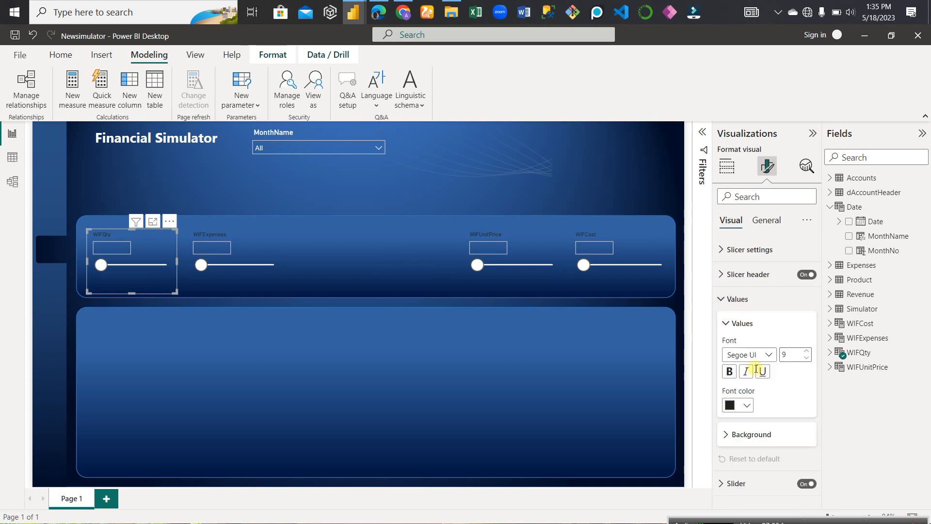
click(748, 403)
click(740, 350)
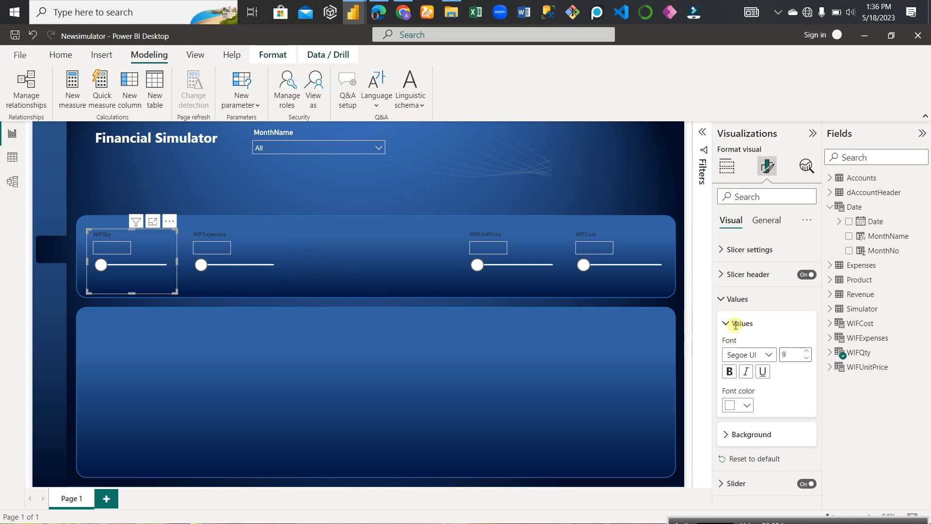
click(747, 275)
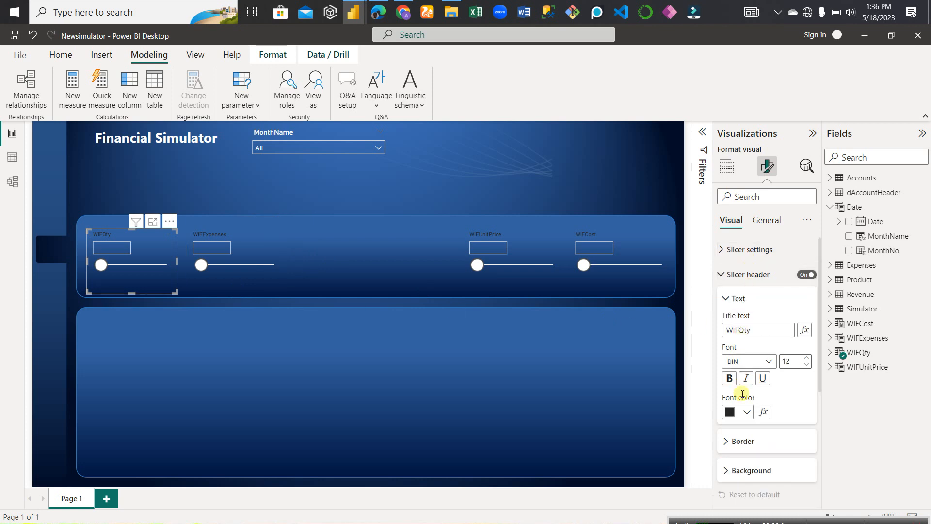
click(743, 410)
click(738, 360)
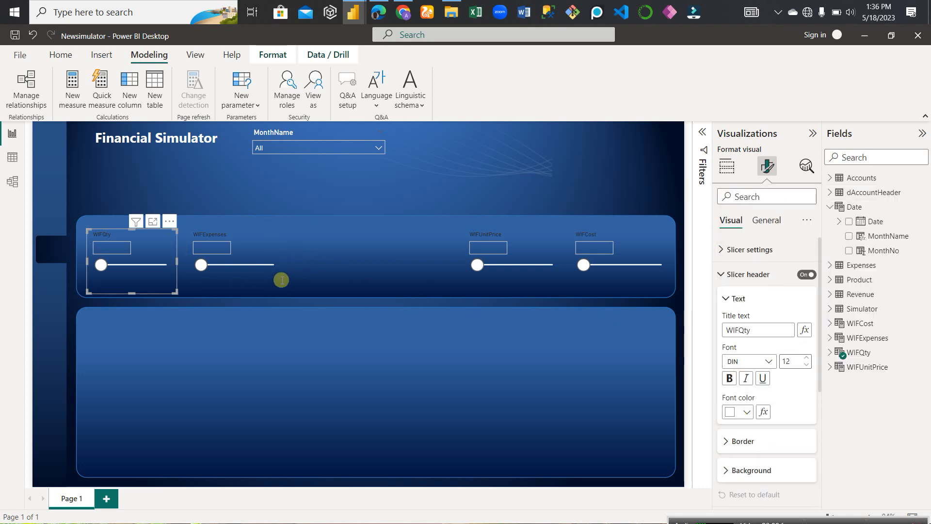
Set the font color of the WIFExpenses slicer's header text and values to white
click(249, 286)
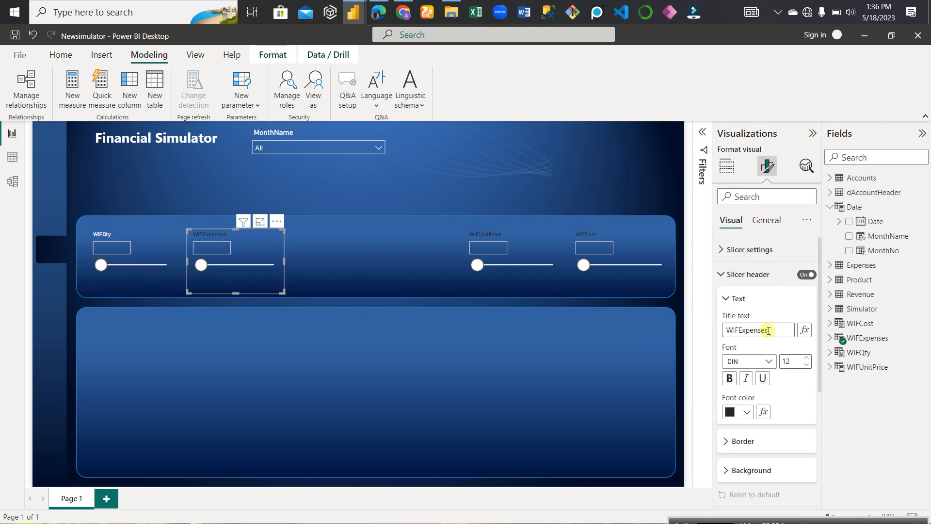
click(743, 409)
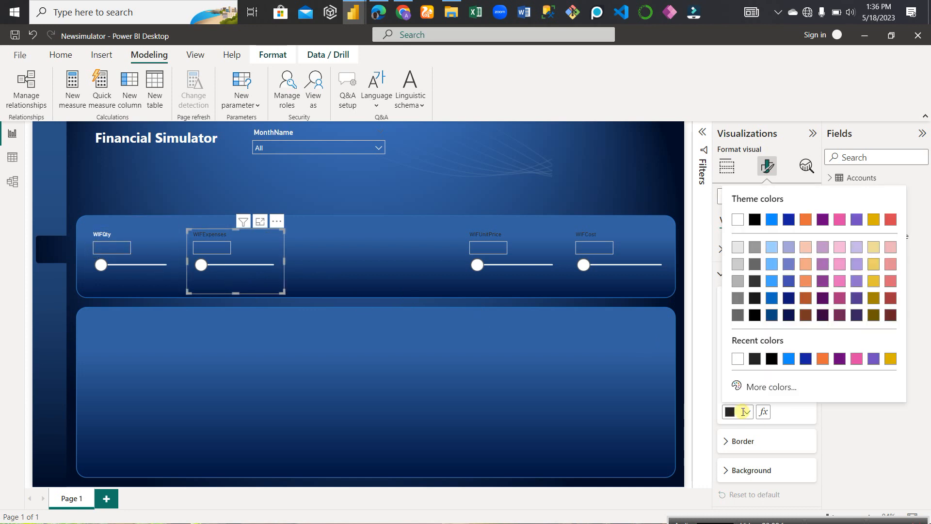
click(737, 359)
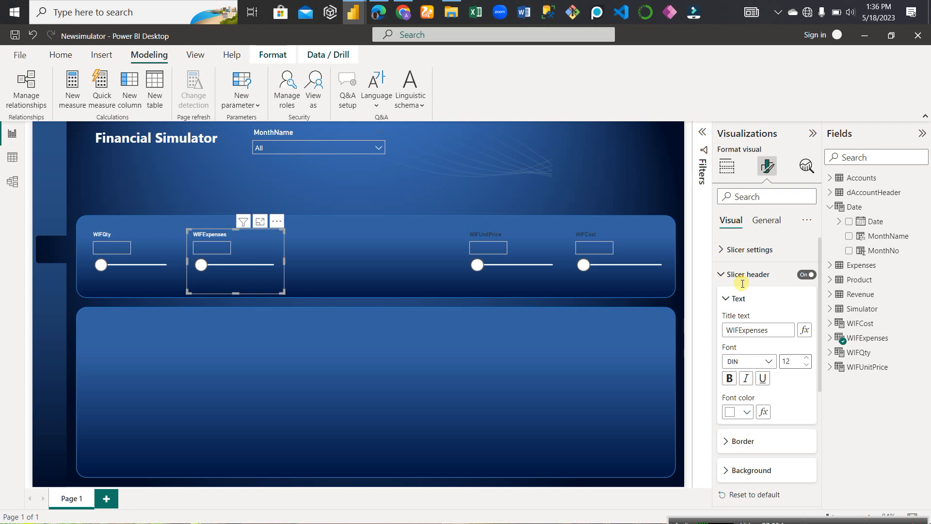
scroll(742, 284, down, 4)
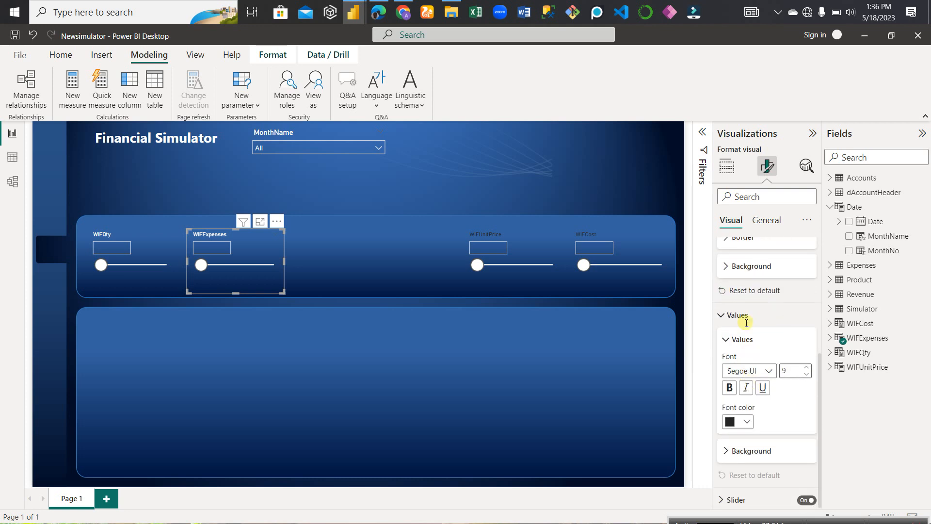
click(745, 420)
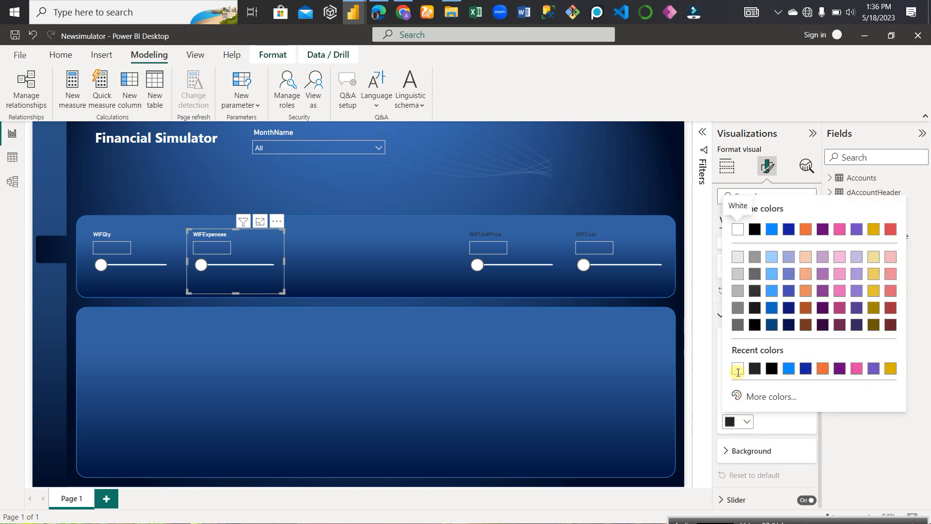
click(730, 228)
Set the font color of the WIFUnitPrice slicer's values and header text to white
click(532, 289)
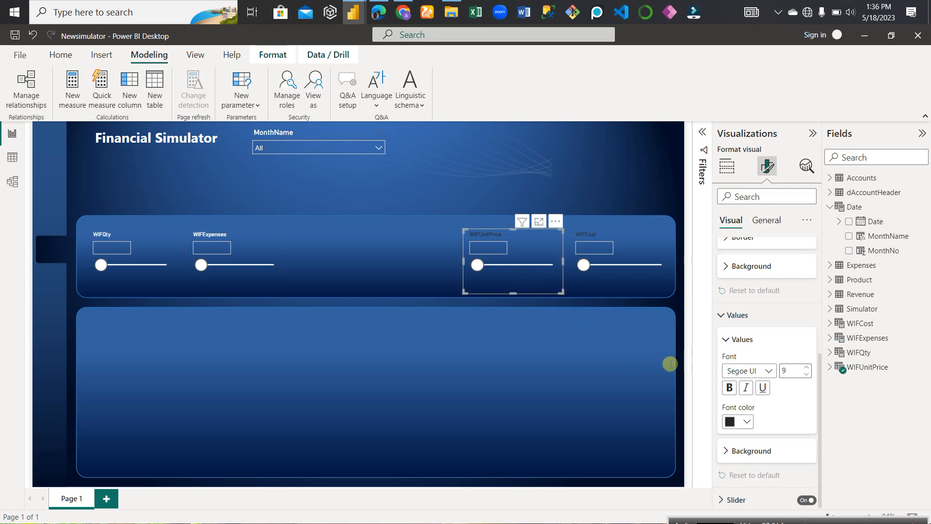
click(745, 420)
click(731, 228)
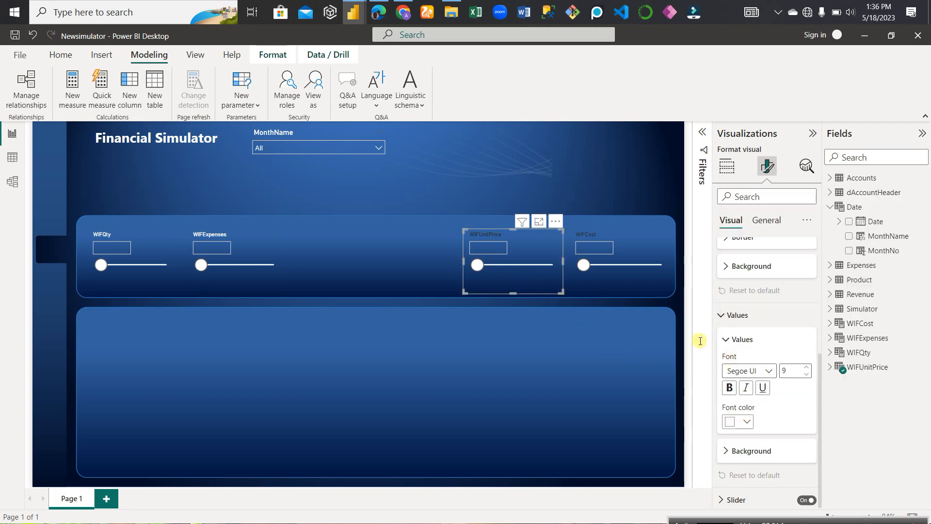
scroll(772, 359, up, 3)
click(747, 332)
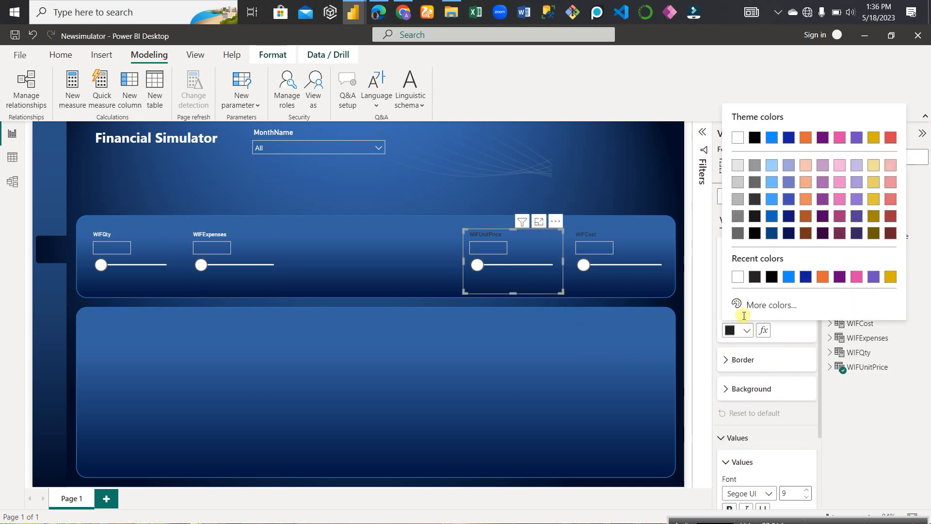
click(736, 135)
Set the font color of the WIFCost slicer's header text and values to white, and deselect the slicer
click(659, 286)
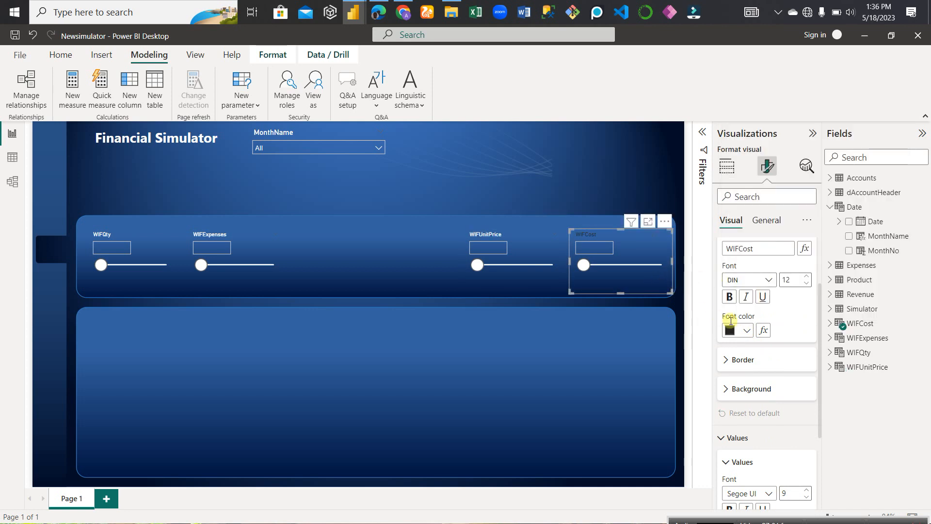
click(746, 329)
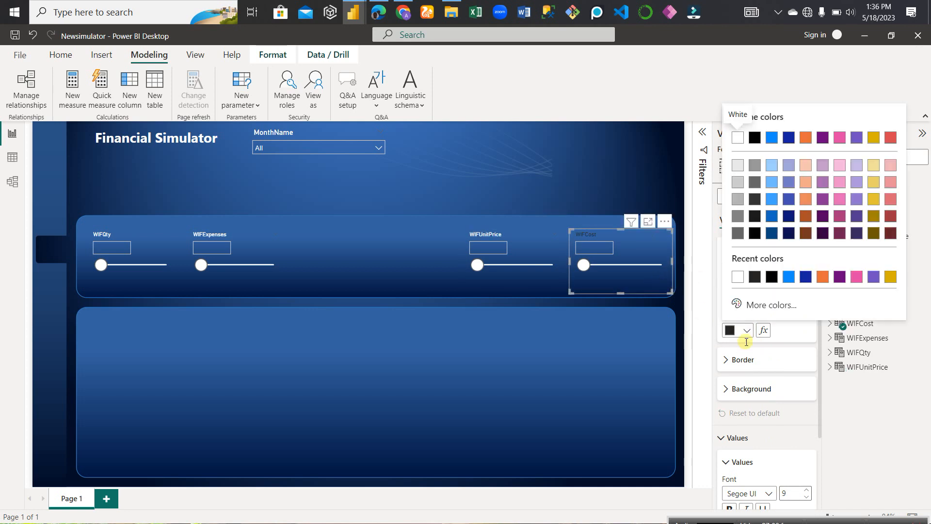
click(738, 275)
scroll(773, 353, up, 2)
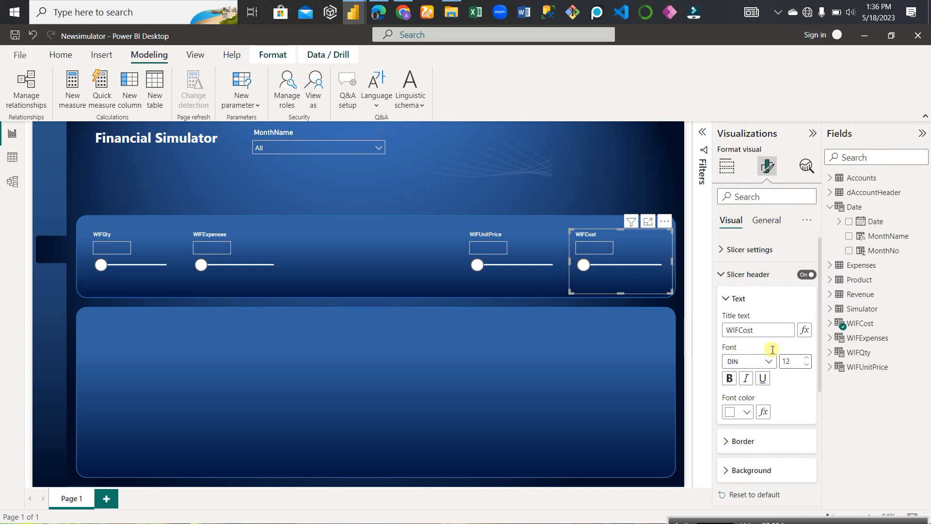
scroll(772, 349, down, 5)
click(745, 420)
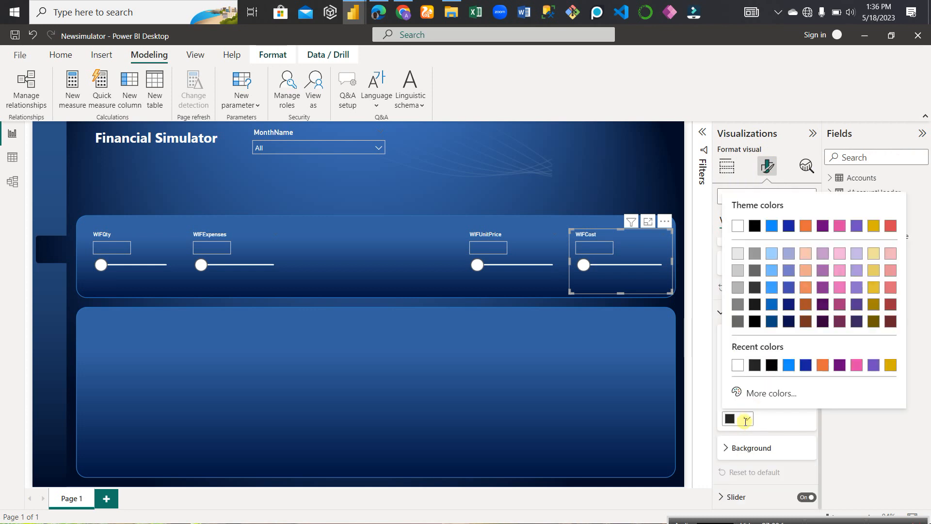
click(737, 366)
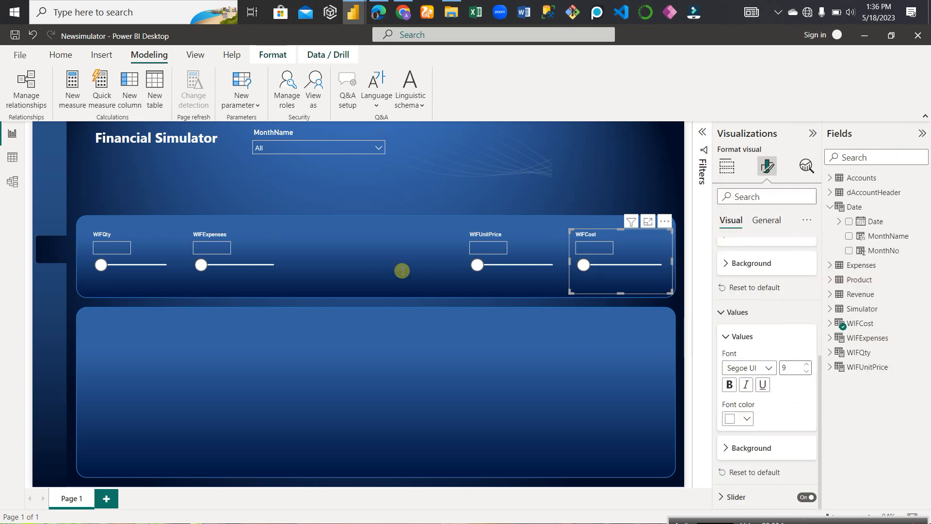
click(427, 290)
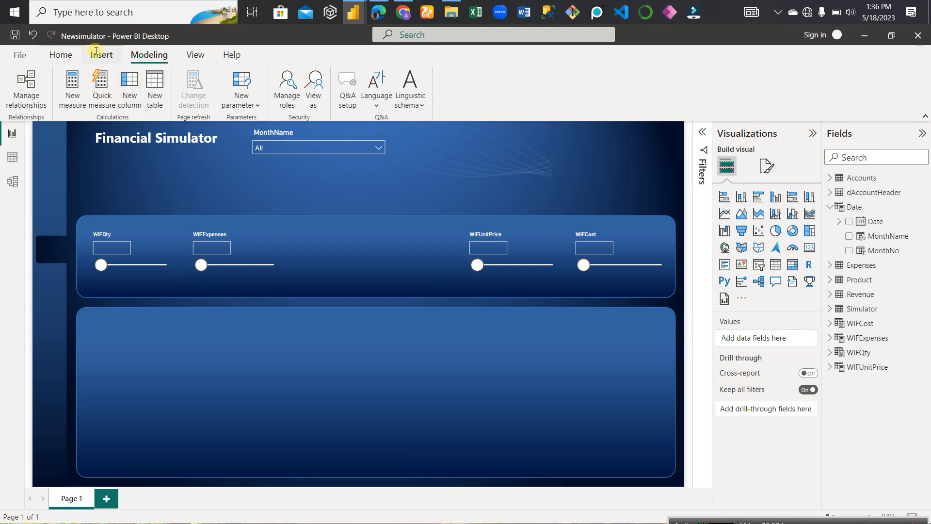
Add a text box reading "What IF?" in the gap between the WIFExpenses and WIFUnitPrice slicers
click(100, 56)
click(391, 87)
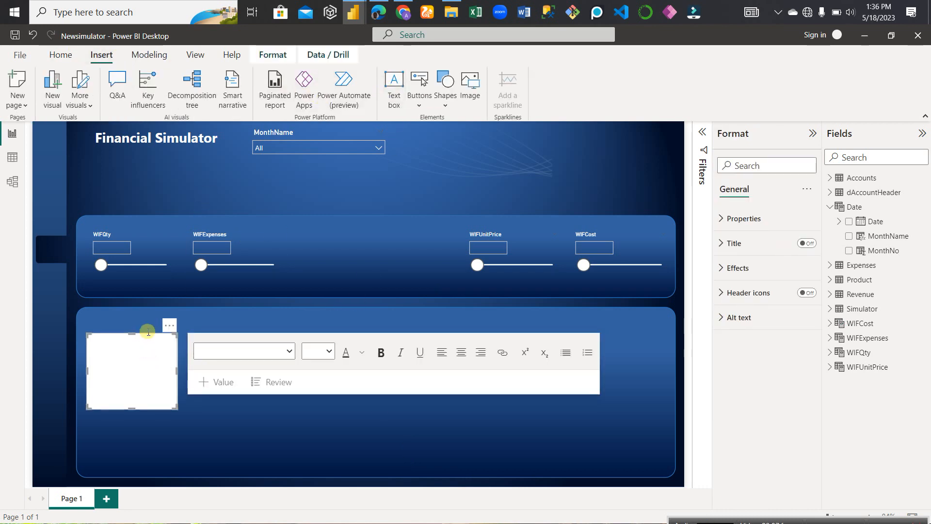
click(278, 303)
click(152, 336)
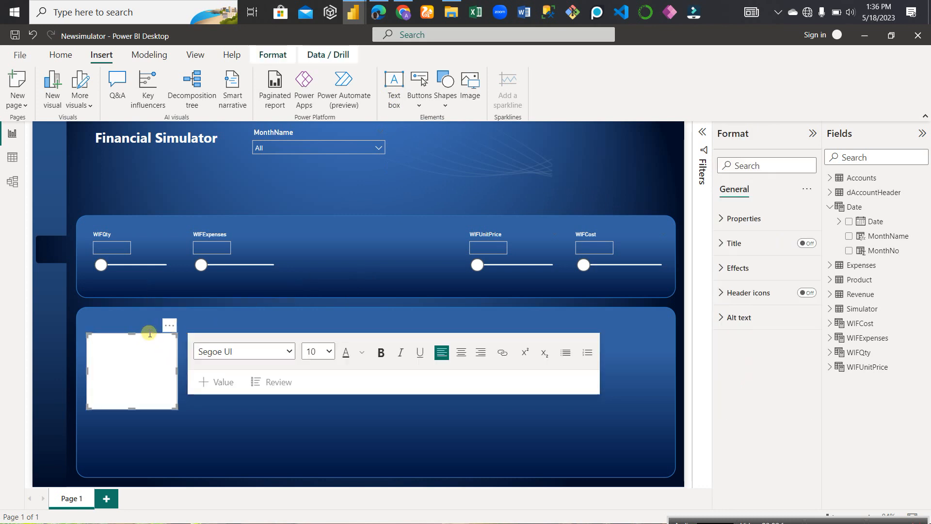
click(232, 313)
click(148, 334)
click(194, 329)
click(124, 336)
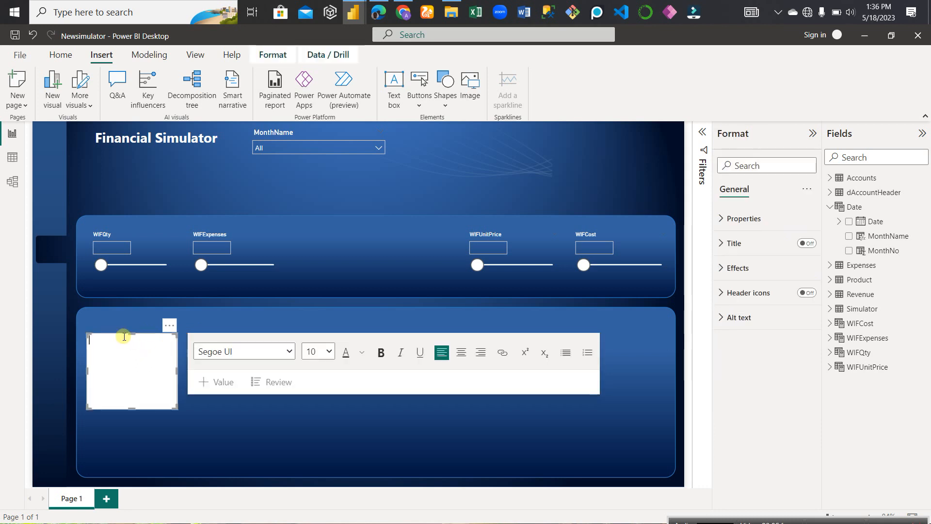
drag(121, 334, 361, 233)
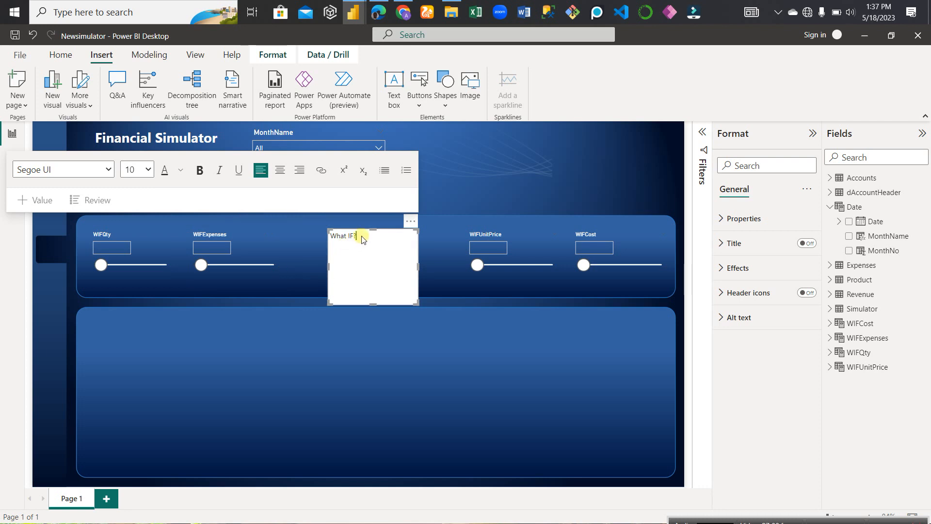
Set the "What IF?" text to size 28 in the Segoe (Bold) font
drag(358, 236, 338, 238)
click(138, 170)
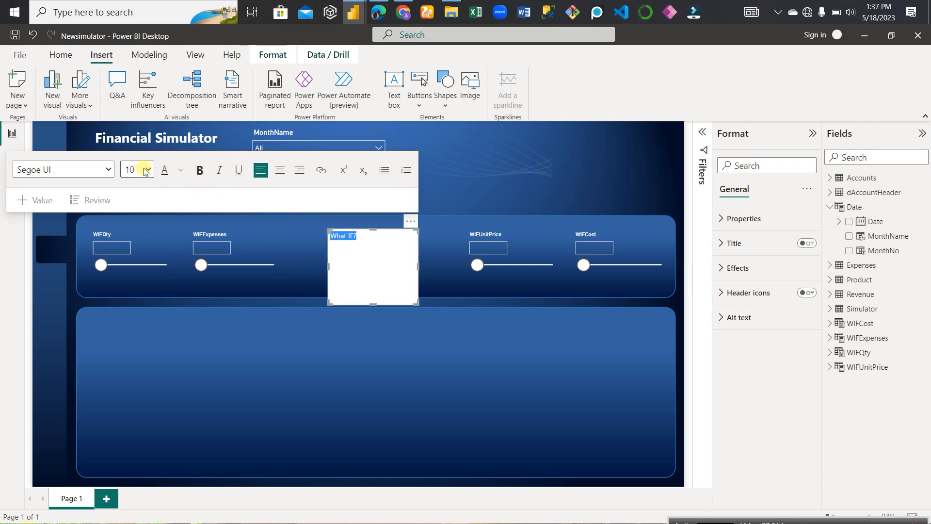
click(146, 170)
click(132, 321)
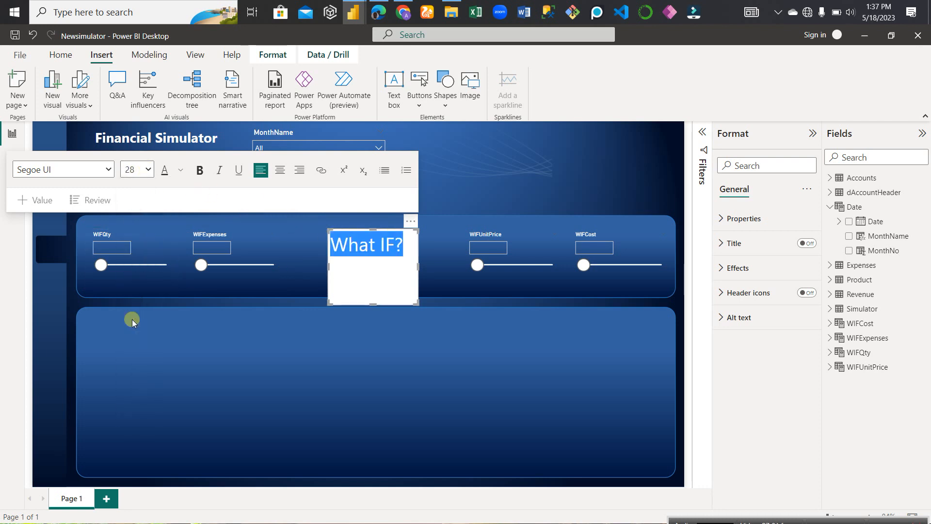
click(108, 169)
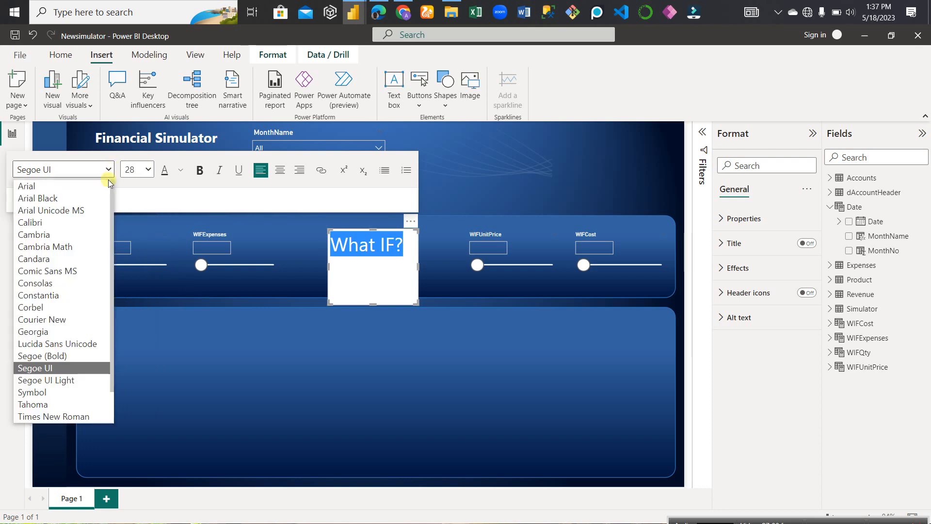
click(58, 356)
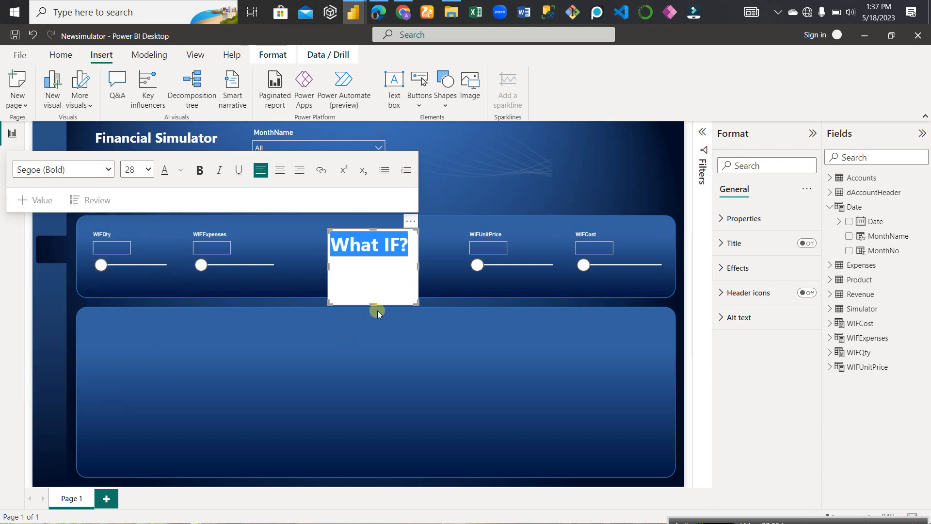
click(417, 326)
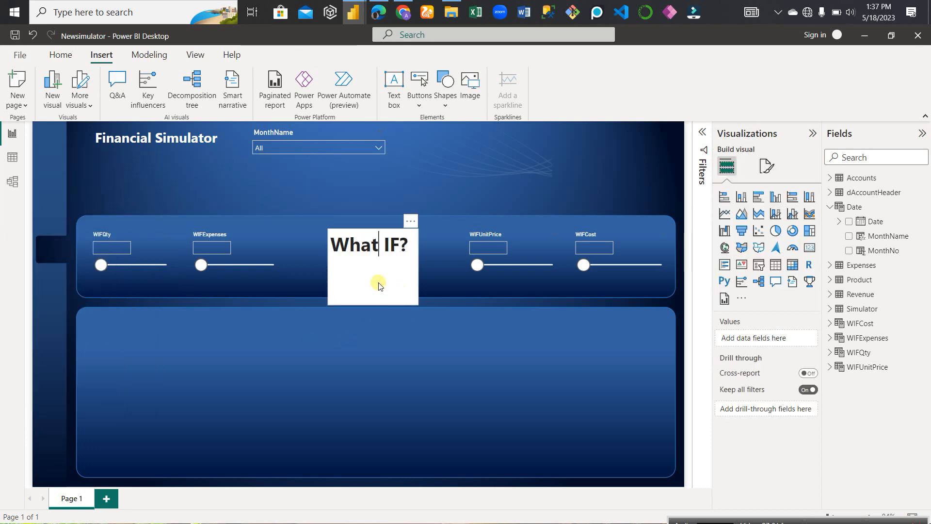
Make the "What IF?" text box background fully transparent at 100%
click(379, 286)
click(756, 267)
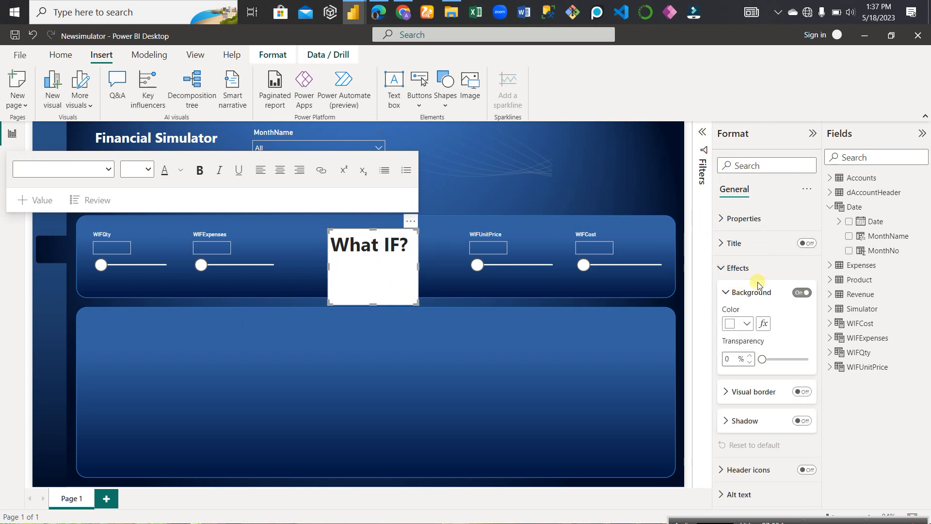
click(767, 359)
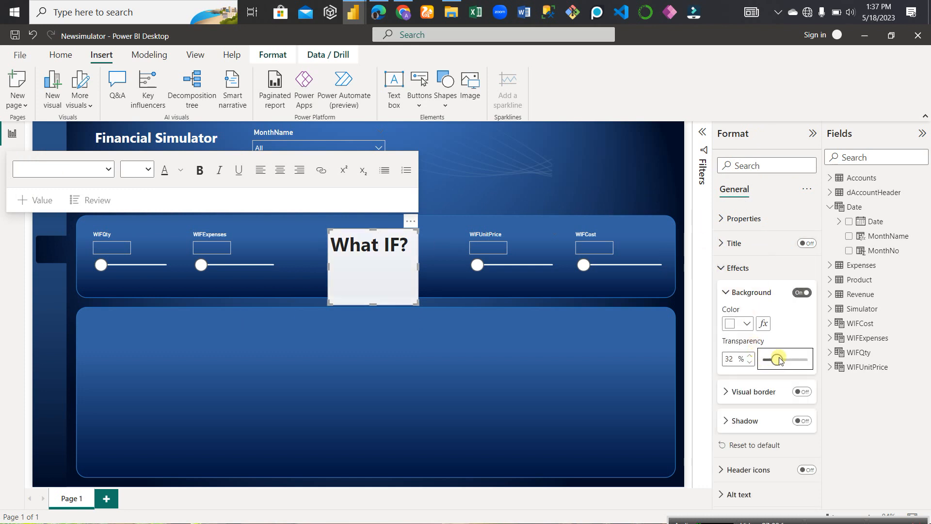
drag(777, 359, 808, 359)
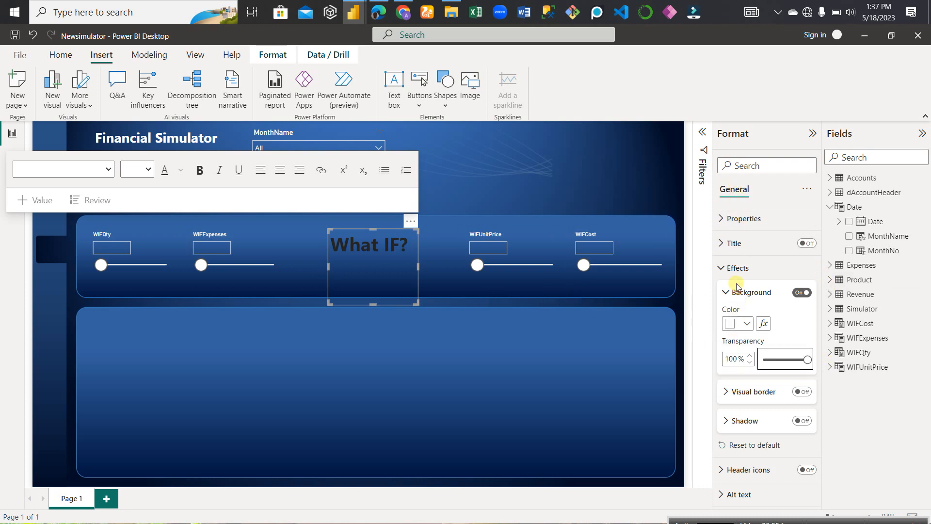
click(736, 266)
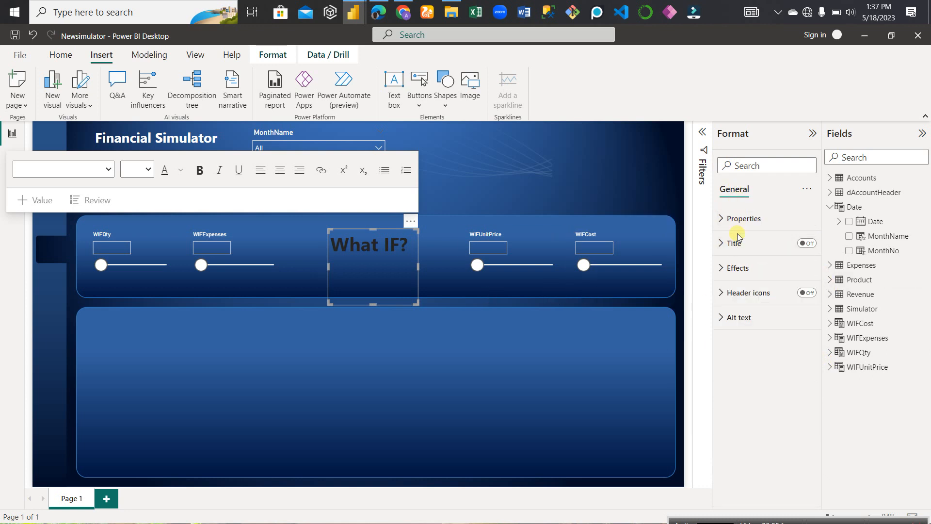
click(734, 242)
click(734, 242)
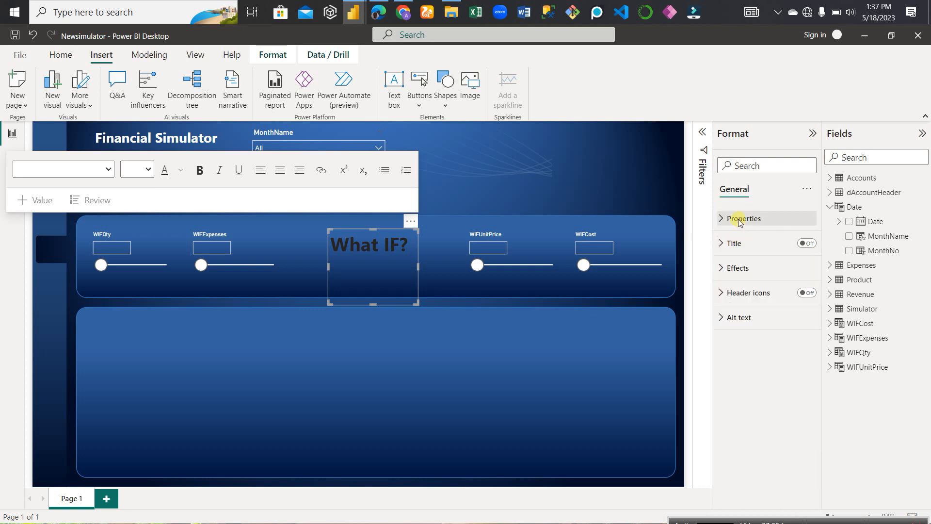
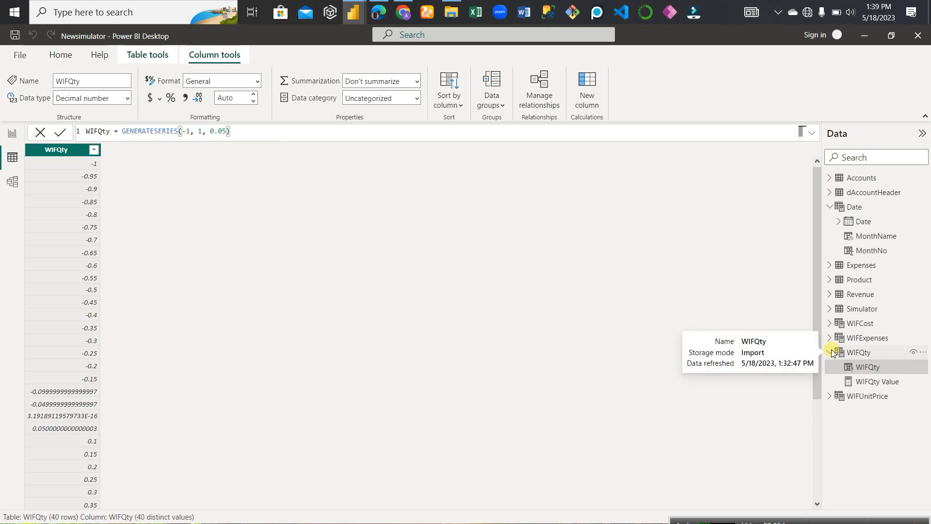
Collapse the WIFQty table's fields and return to the report canvas
click(831, 353)
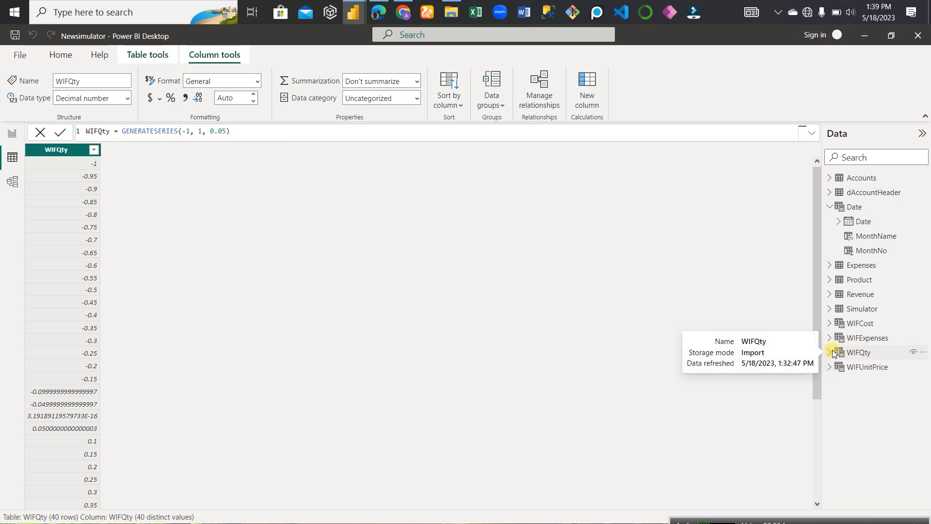
click(14, 133)
click(222, 374)
click(120, 254)
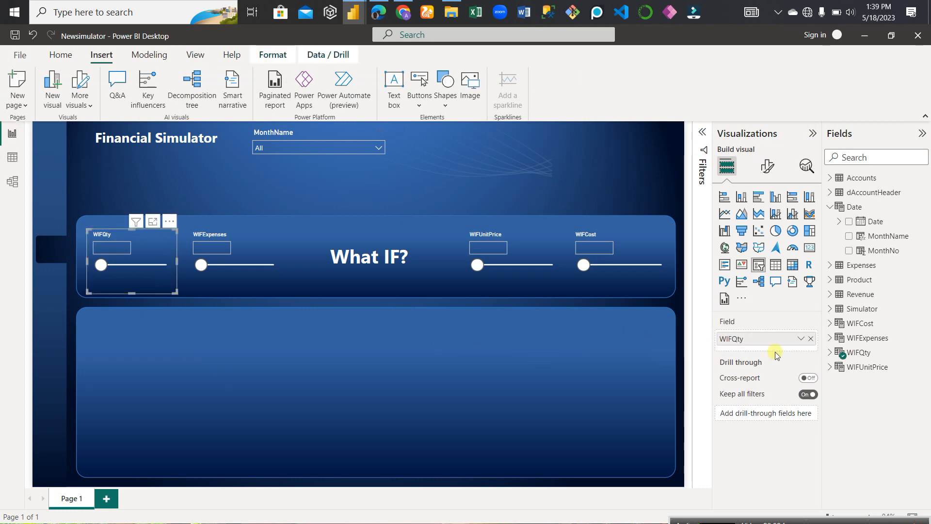
click(828, 353)
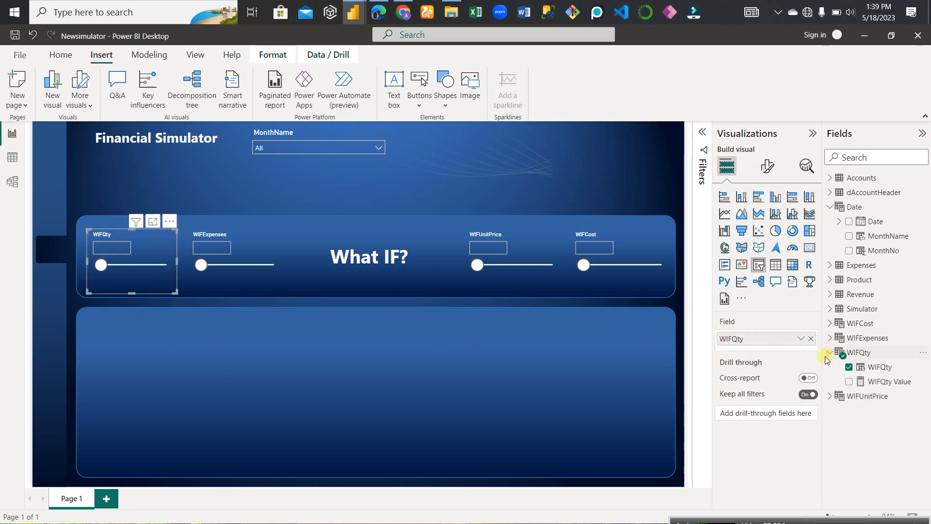
click(809, 248)
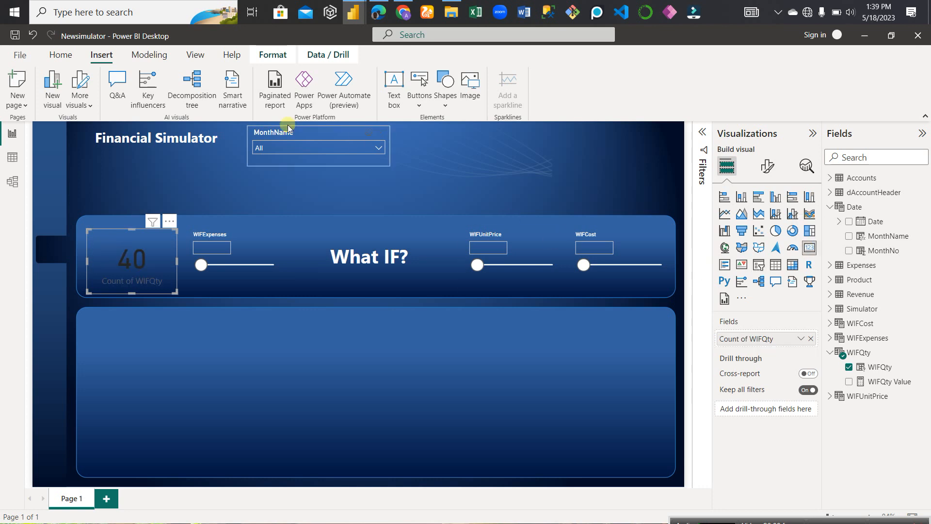
click(32, 38)
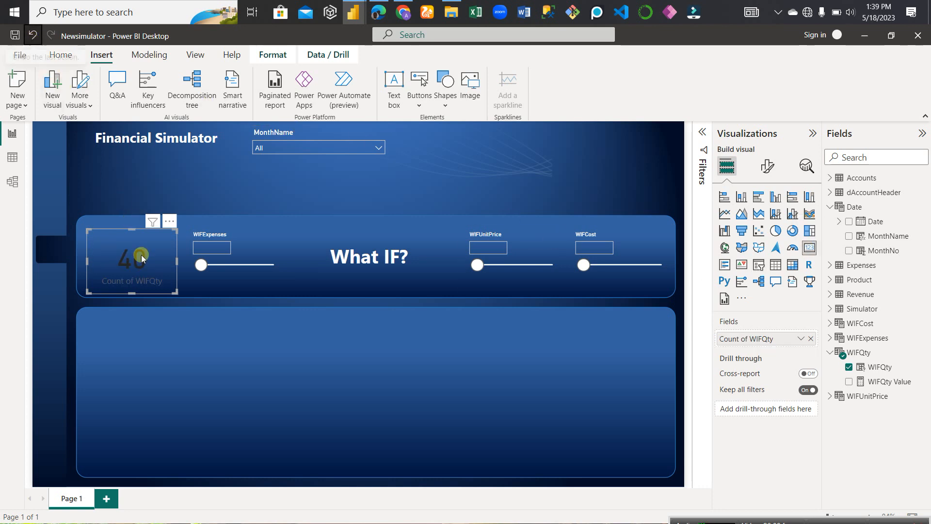
Add a card visual in the lower panel showing the WIFQty Value measure
click(223, 388)
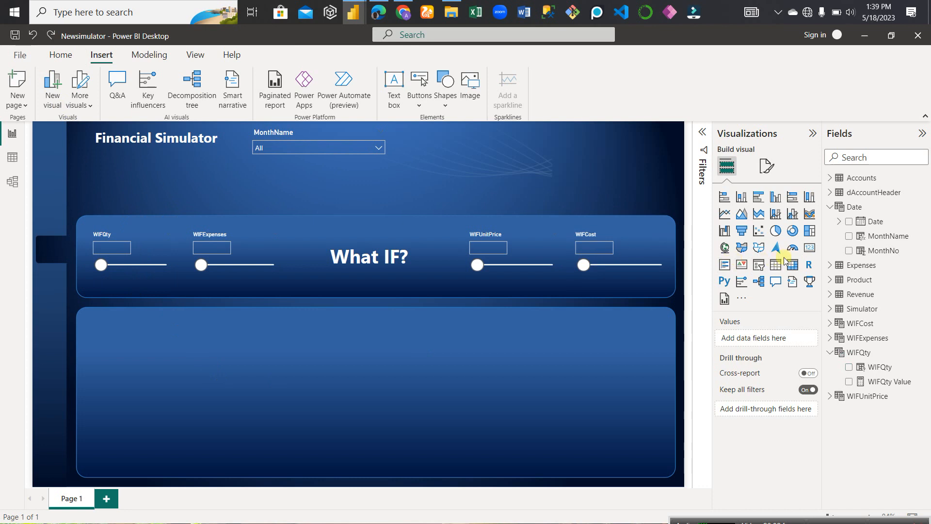
click(809, 248)
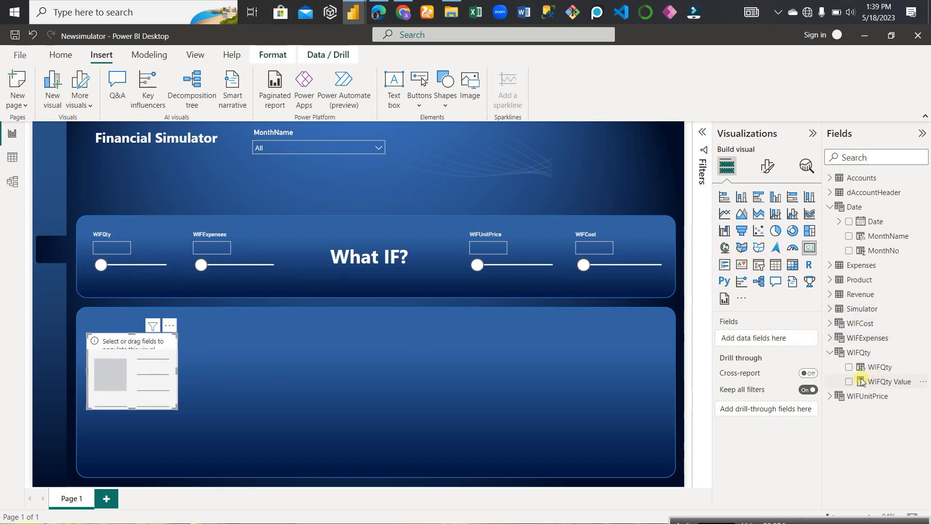
click(849, 368)
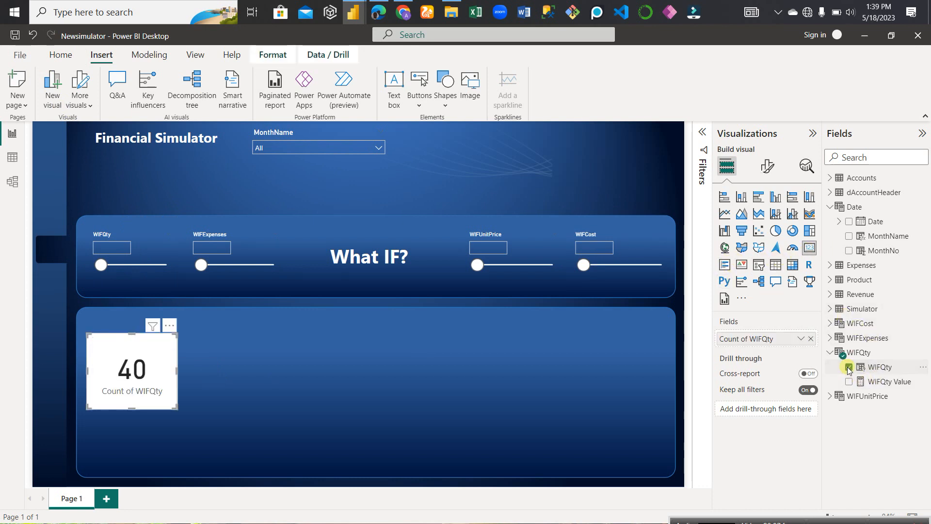
click(848, 368)
click(849, 382)
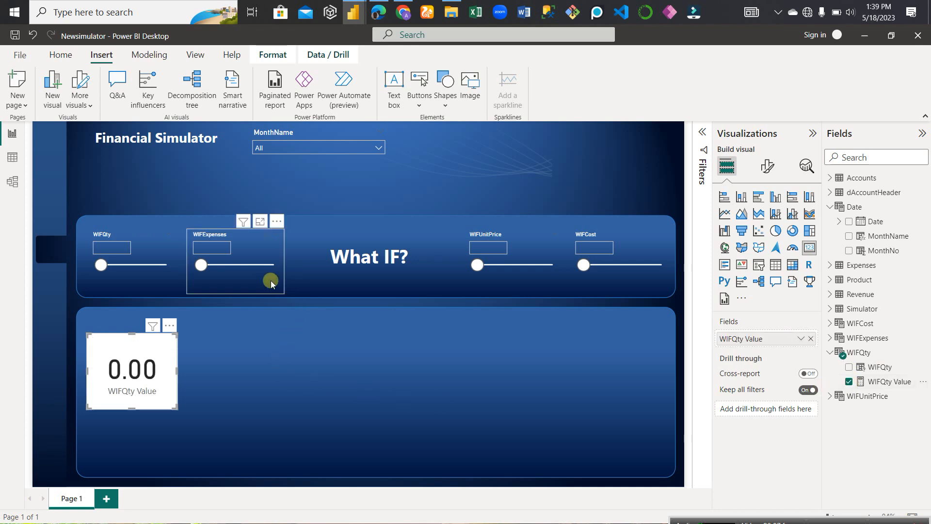
Add a second card showing the WIFUnitPrice Value measure below the WIFQty Value card
click(294, 356)
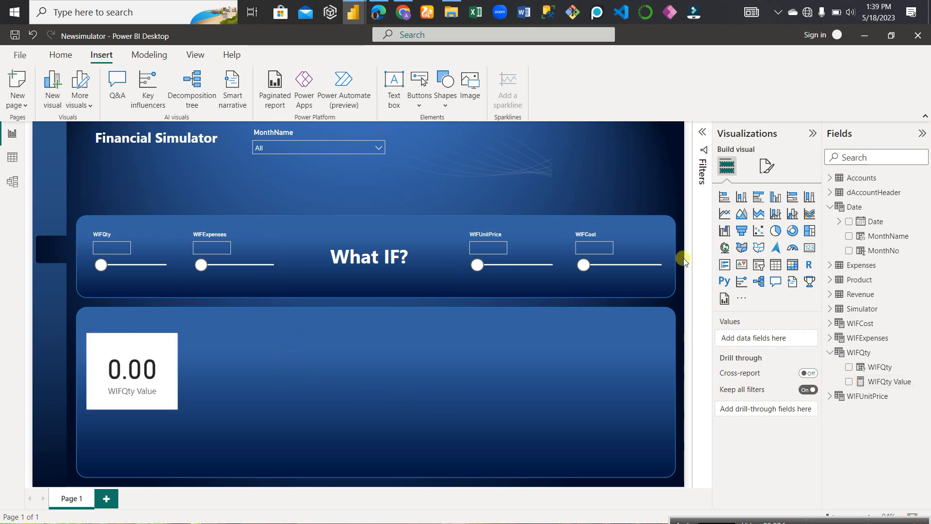
click(809, 248)
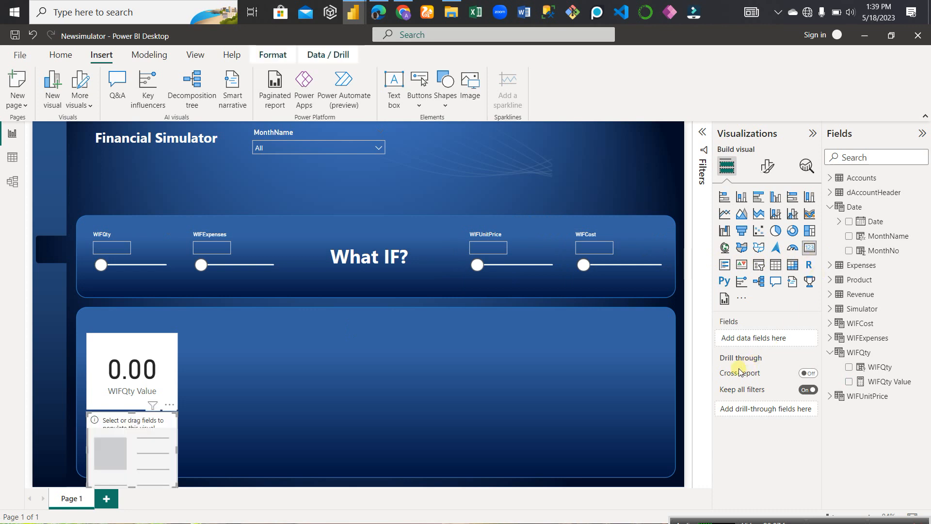
click(830, 395)
click(848, 425)
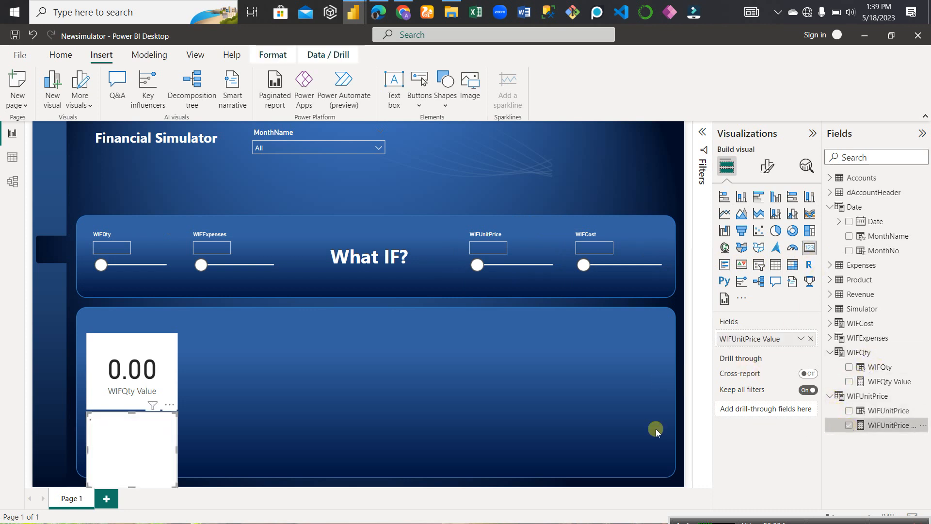
Add a third card showing the WIFCost Value measure beside the WIFQty Value card
click(288, 388)
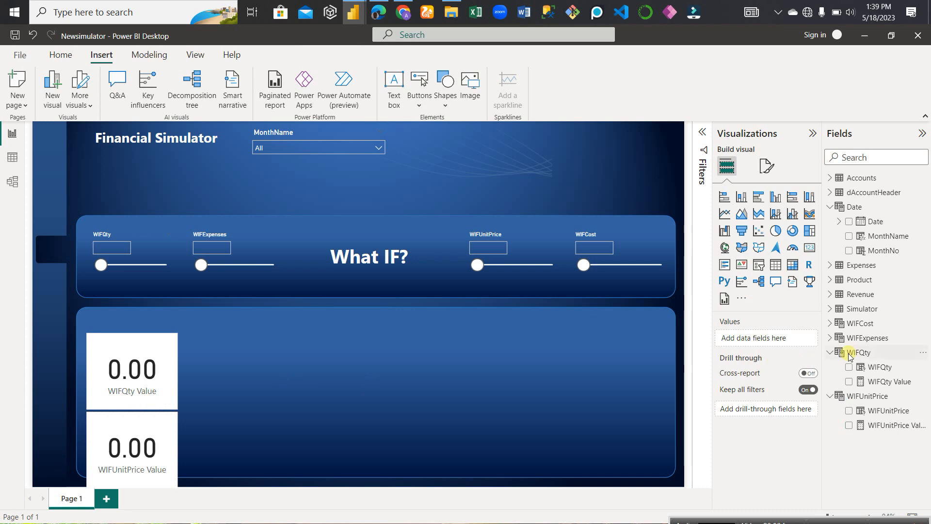
click(809, 248)
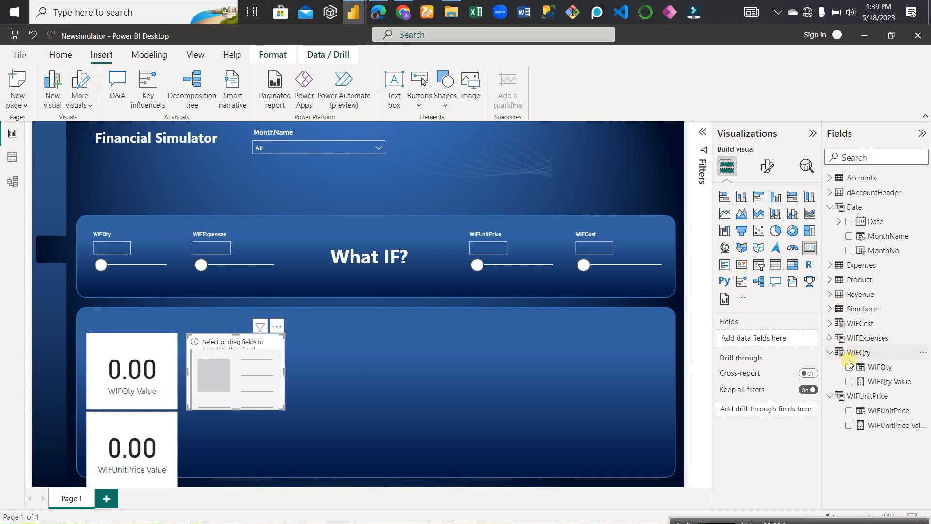
click(830, 396)
click(830, 323)
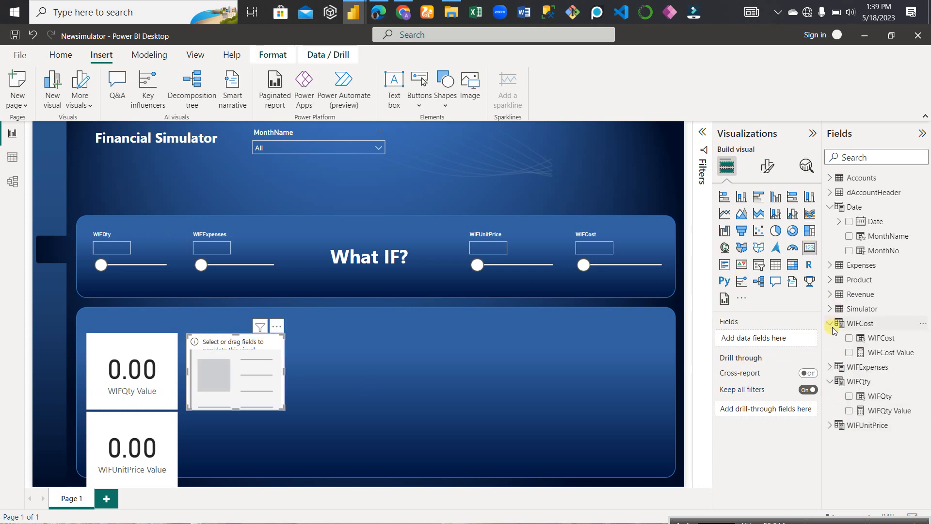
click(849, 353)
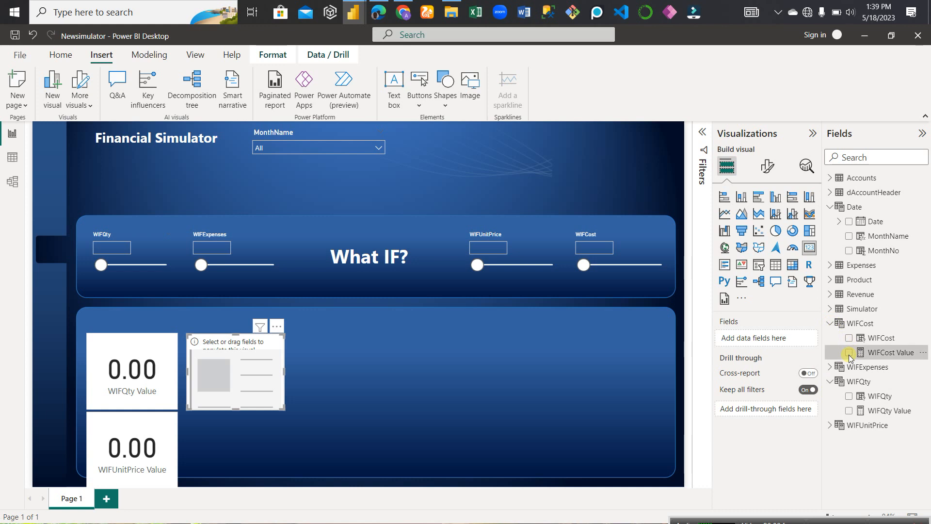
Add a card showing the WIFExpenses Value measure and move it under the WIFUnitPrice slicer in the lower panel
click(517, 397)
click(812, 247)
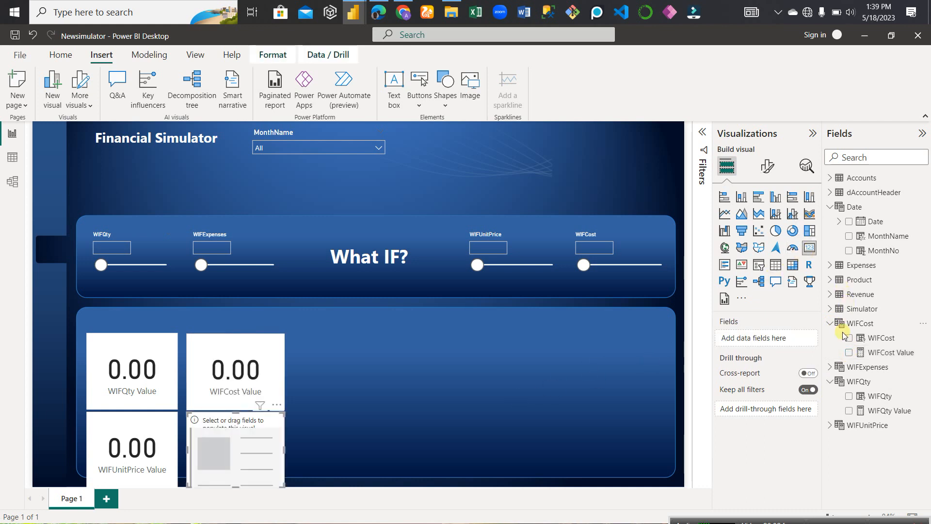
click(829, 322)
click(831, 339)
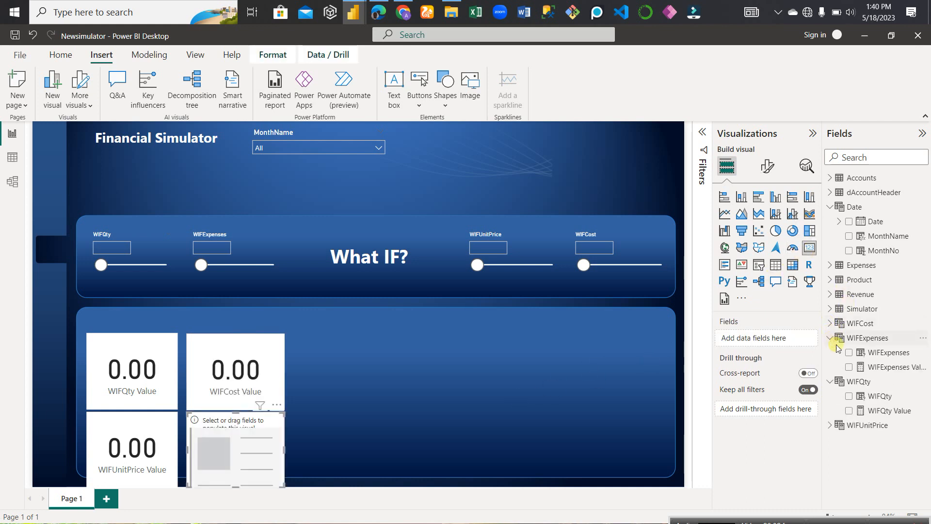
click(849, 367)
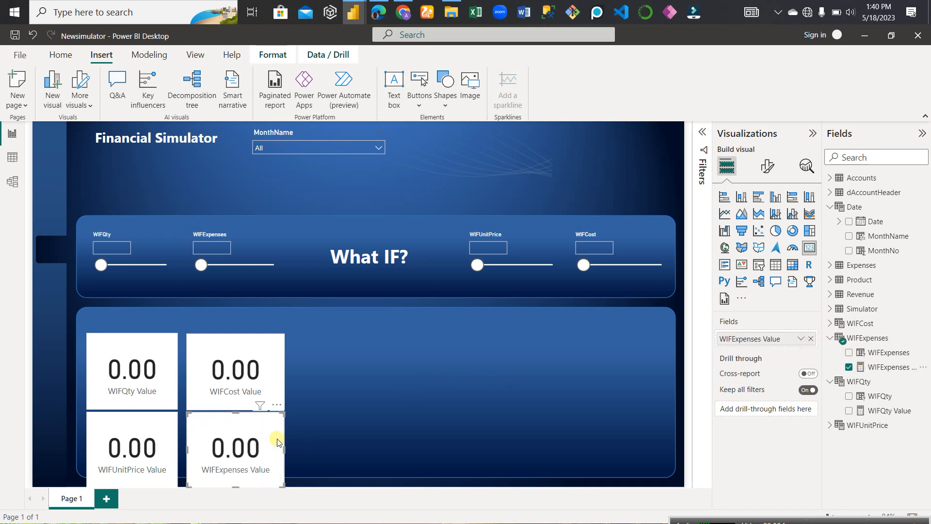
drag(284, 436, 589, 367)
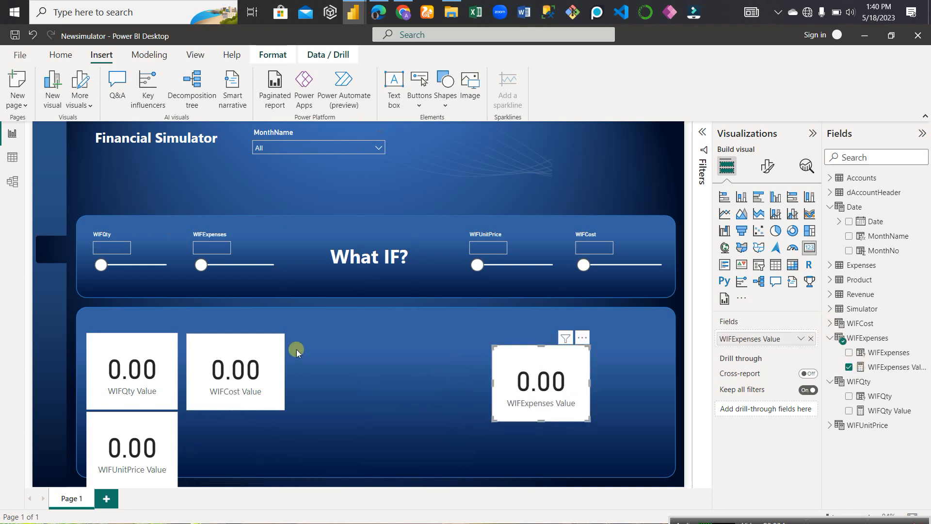
Arrange the WIFUnitPrice Value and WIFCost Value cards in a row between the WIFQty Value and WIFExpenses Value cards
drag(271, 346, 454, 356)
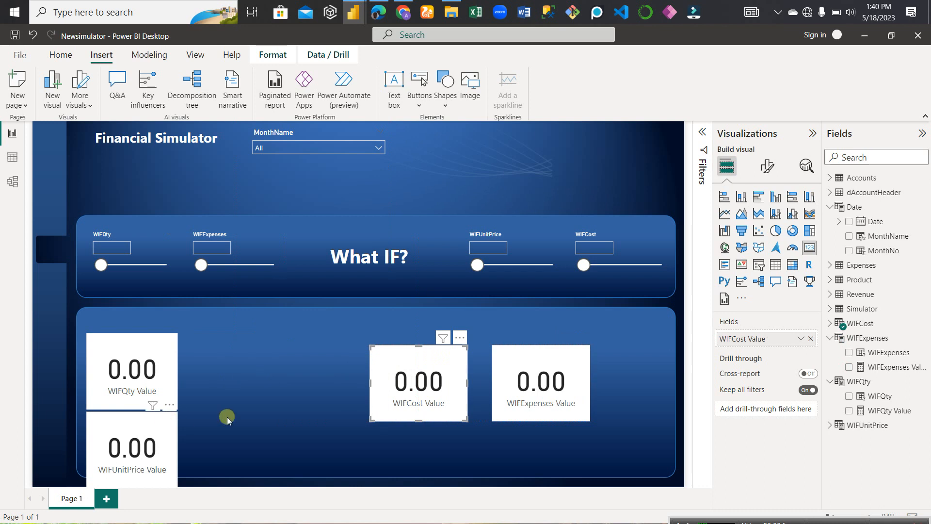
drag(166, 424, 326, 351)
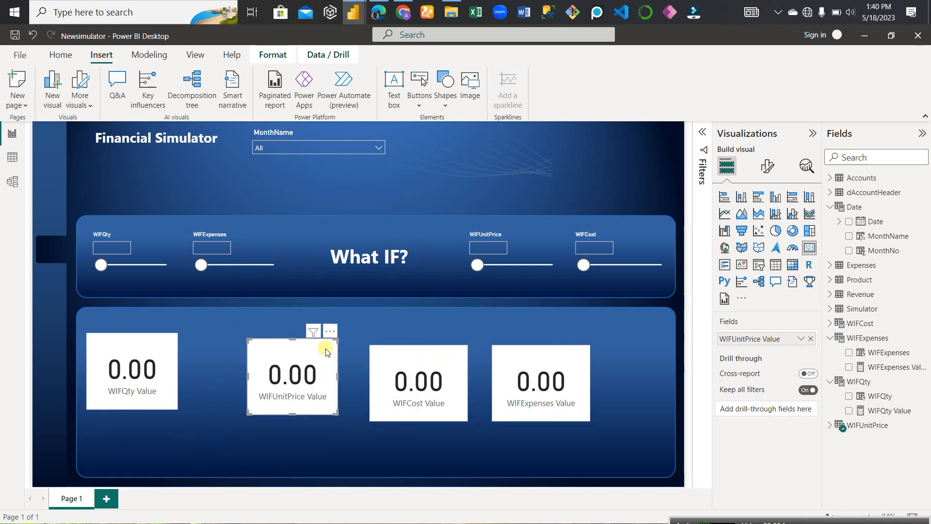
Format the WIFCost Value and WIFExpenses Value measures as percentages in the data view
click(18, 158)
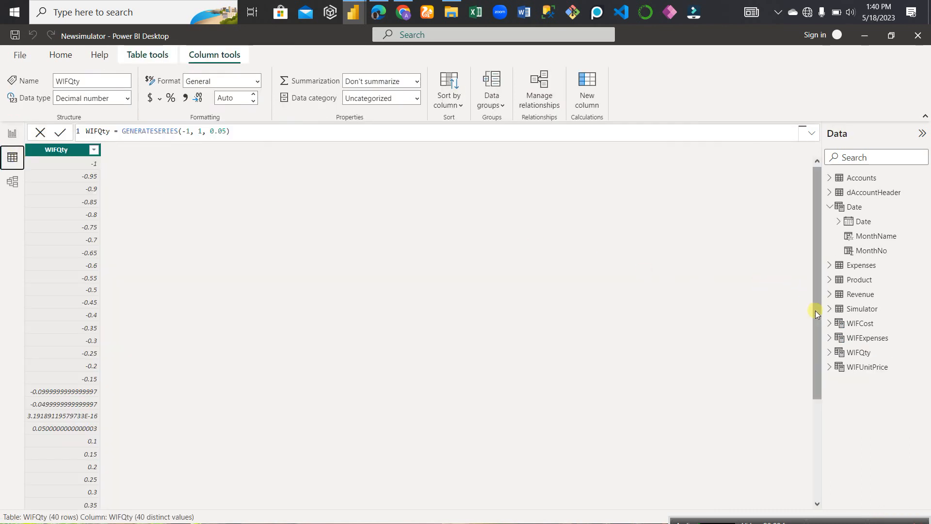
click(830, 324)
click(856, 353)
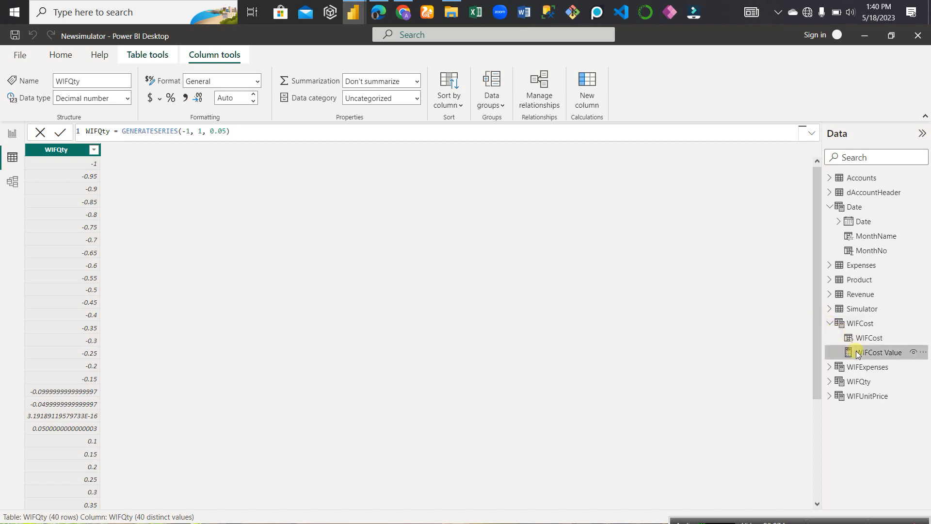
click(177, 100)
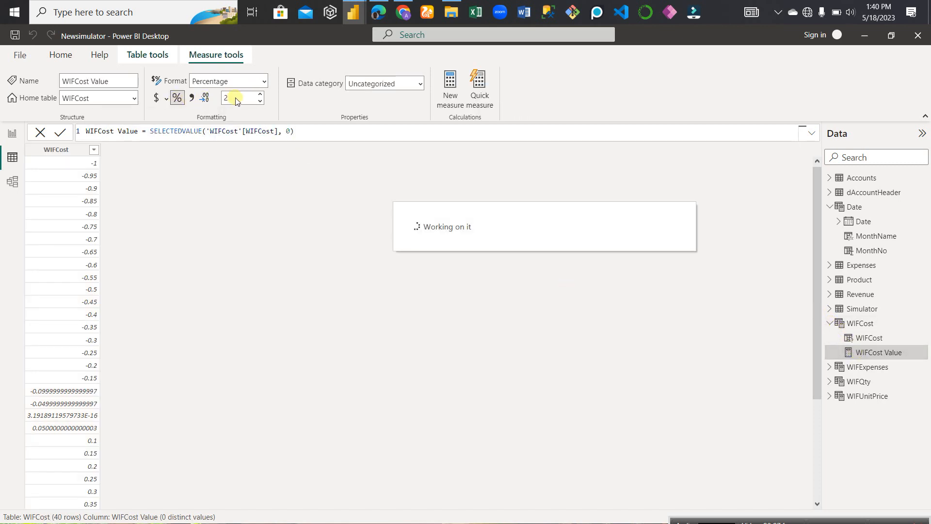
click(828, 367)
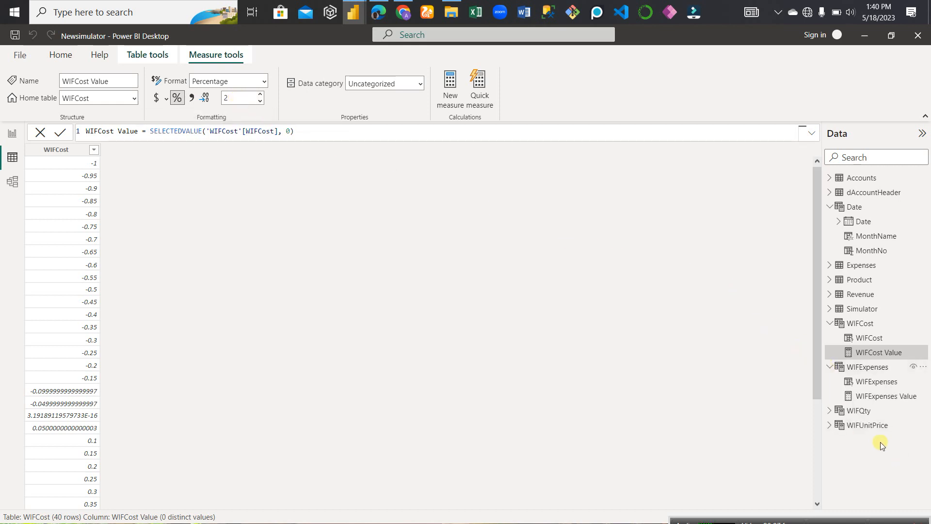
click(877, 397)
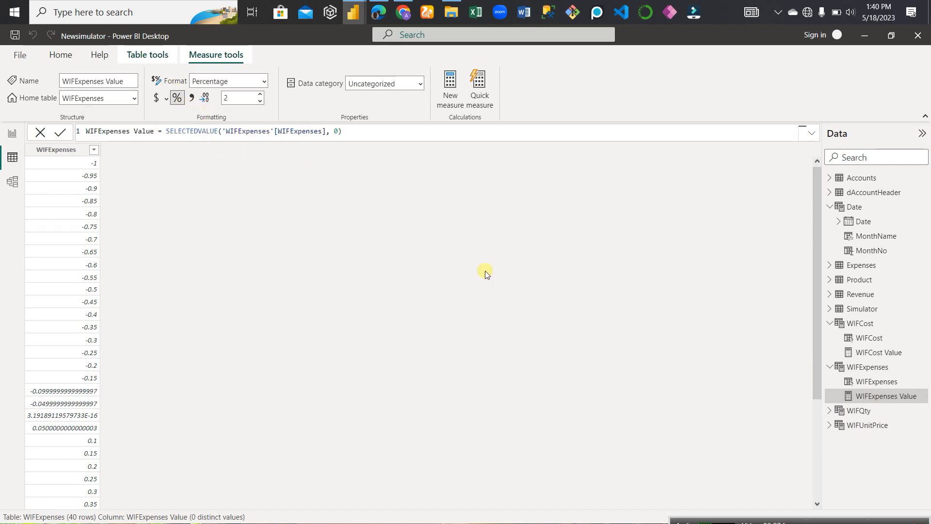
Format the WIFQty Value and WIFUnitPrice Value measures as percentages
click(827, 411)
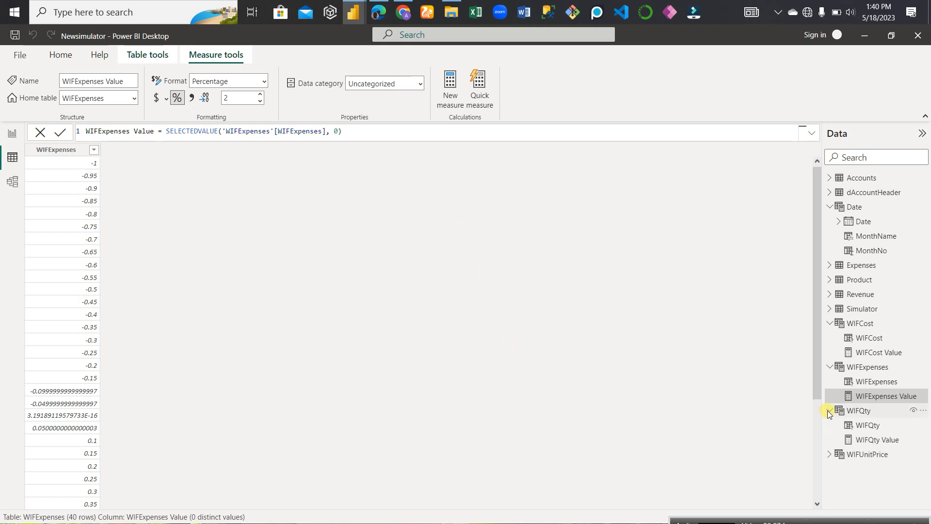
click(863, 441)
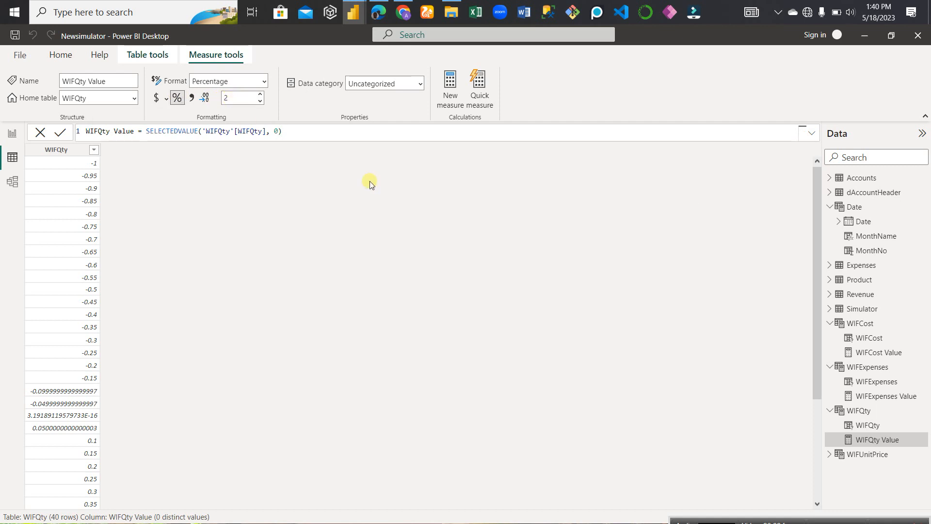
click(829, 455)
click(868, 483)
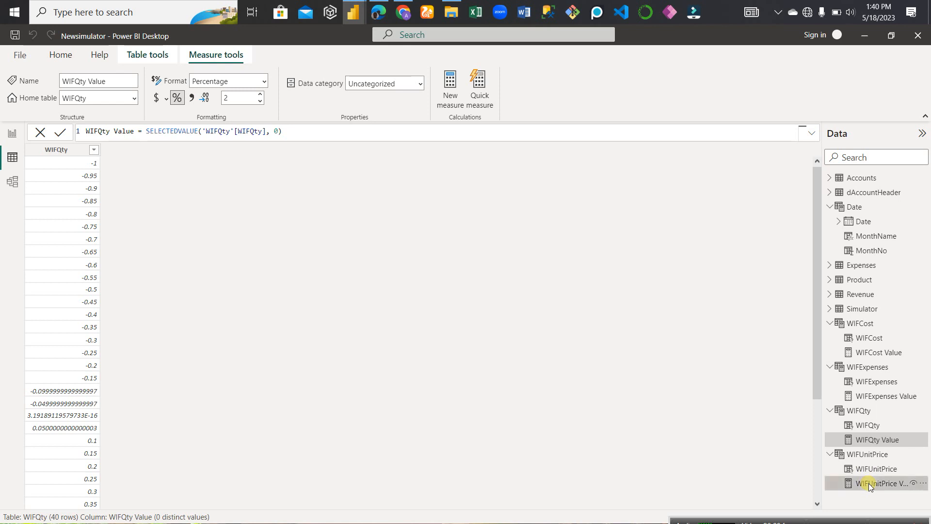
click(178, 99)
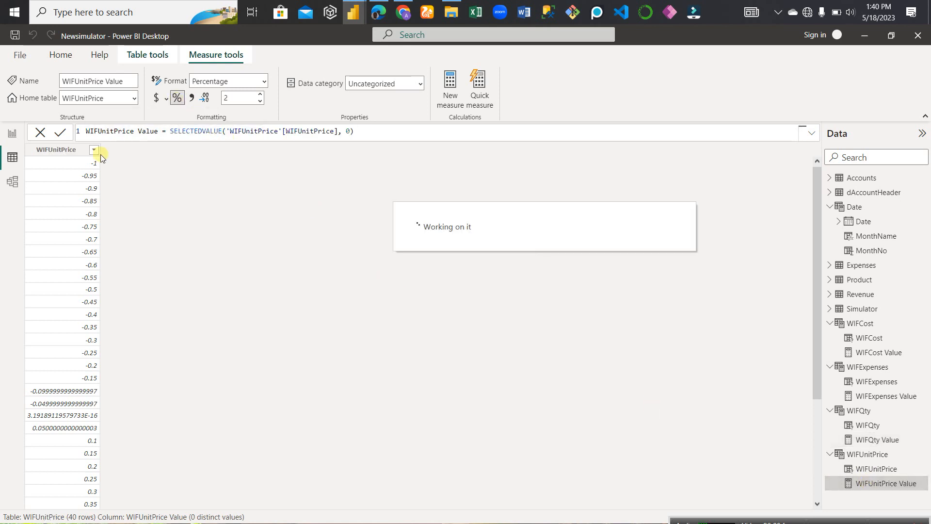
Return to the report page, set the WIFQty slicer to 0.15 and slightly widen the WIFQty Value card
click(11, 132)
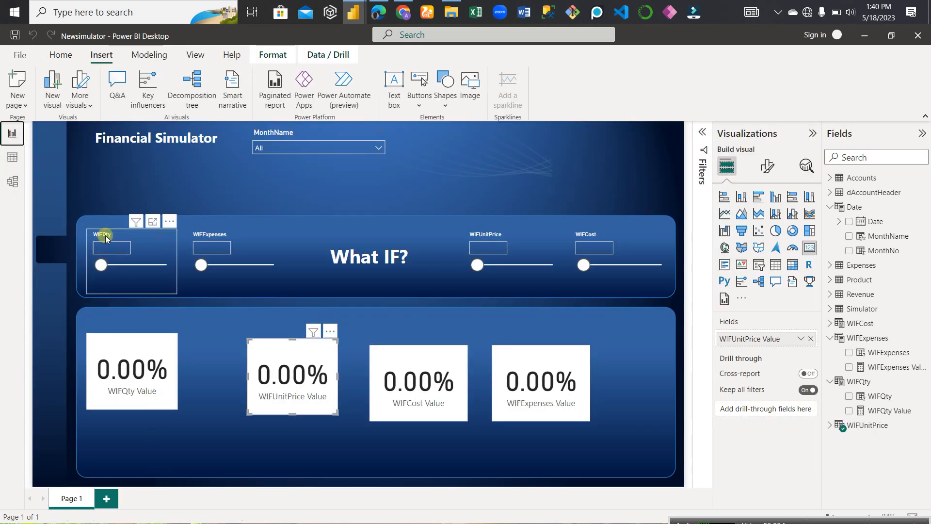
drag(101, 264, 141, 267)
click(140, 266)
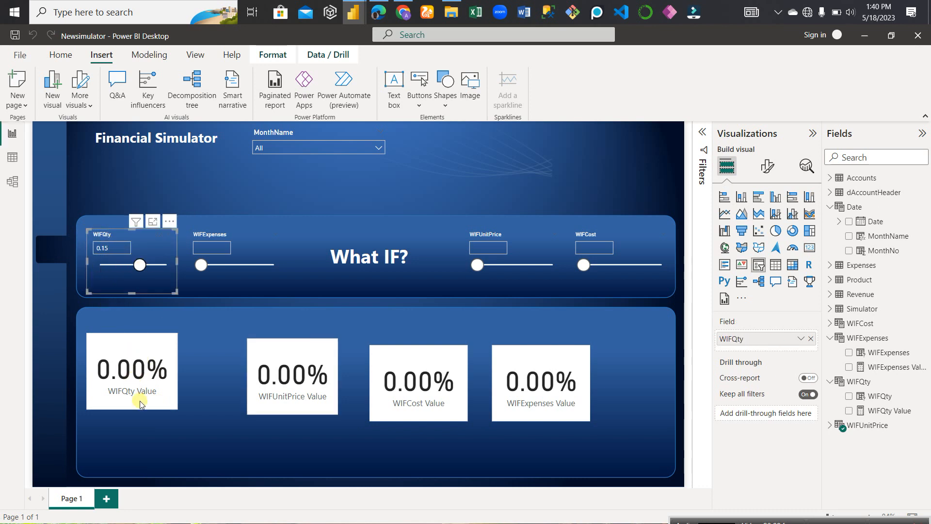
click(171, 371)
drag(177, 368, 189, 373)
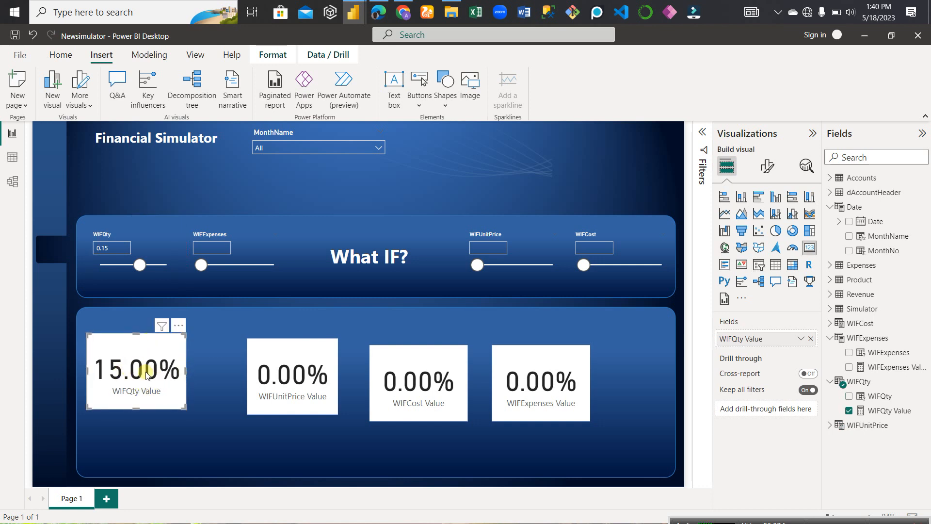
Set the callout value to 0 decimal places on the WIFQty, WIFUnitPrice, WIFCost and WIFExpenses Value cards
click(768, 168)
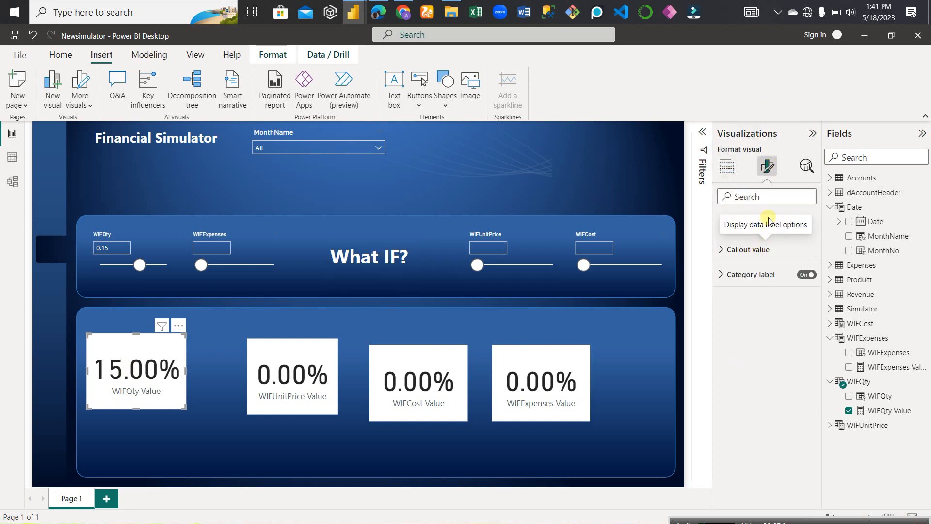
click(764, 250)
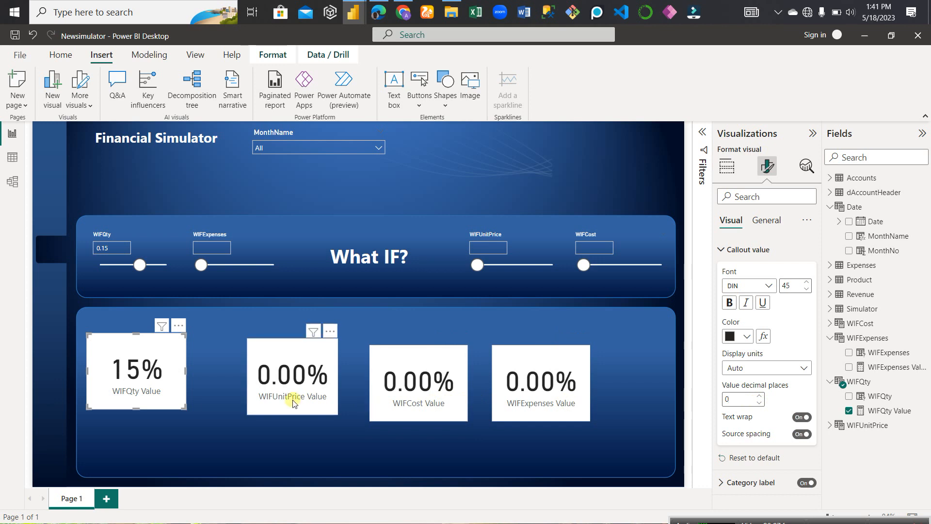
click(315, 411)
click(758, 405)
click(442, 408)
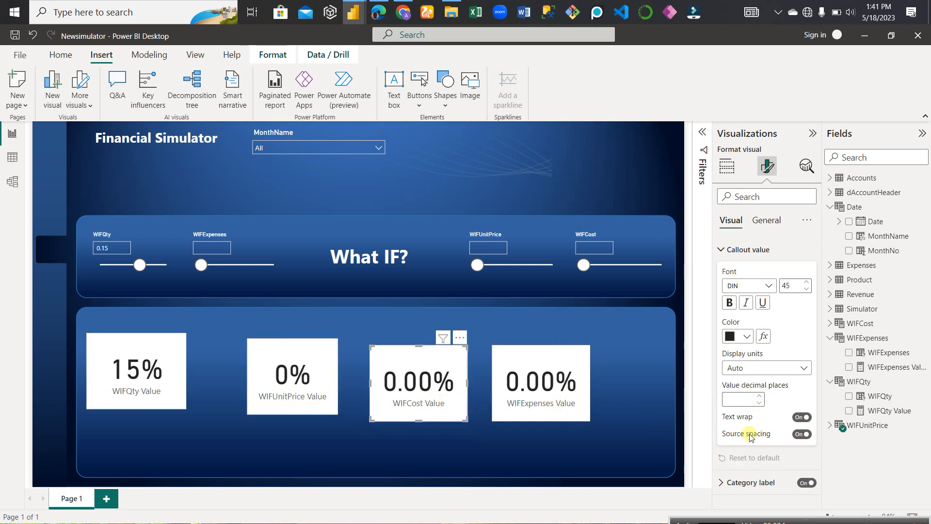
click(760, 405)
click(557, 414)
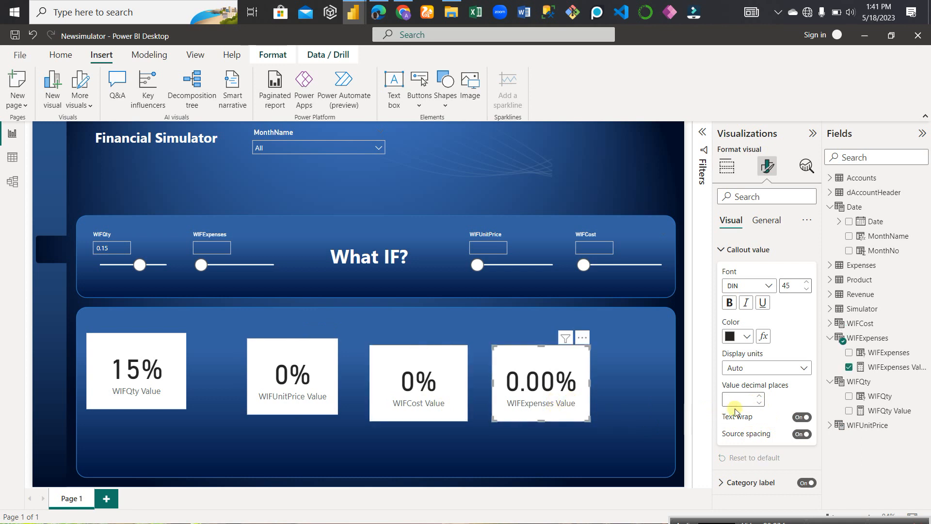
click(759, 404)
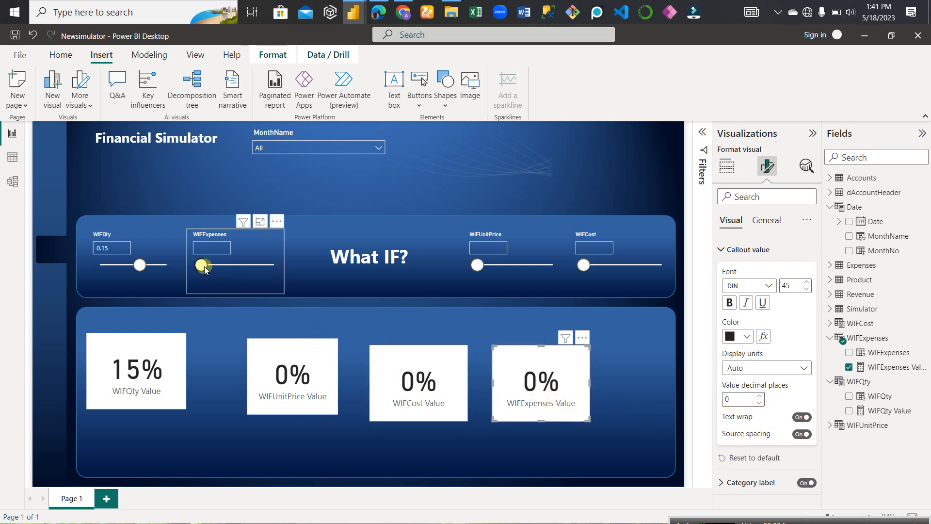
Set the WIFExpenses slicer to 0.35 and the WIFQty slicer to -0.10
drag(222, 267, 231, 265)
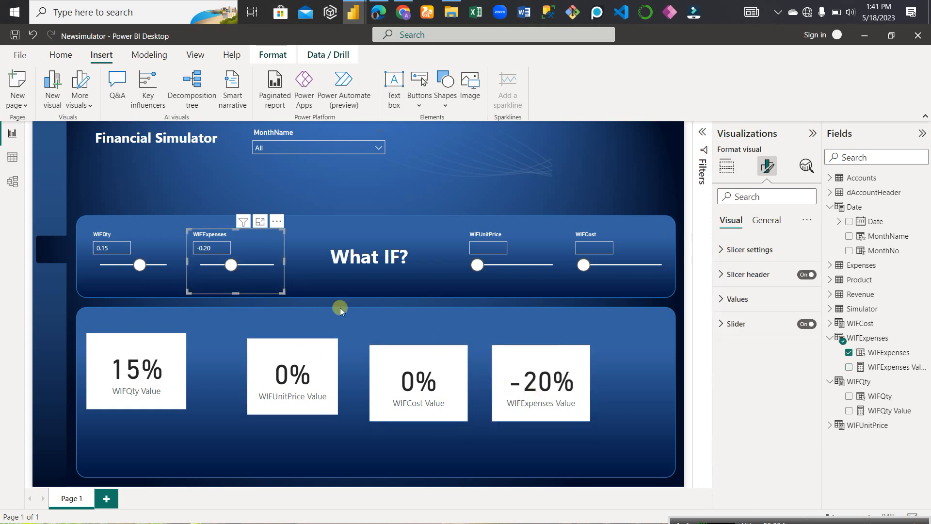
drag(230, 264, 246, 270)
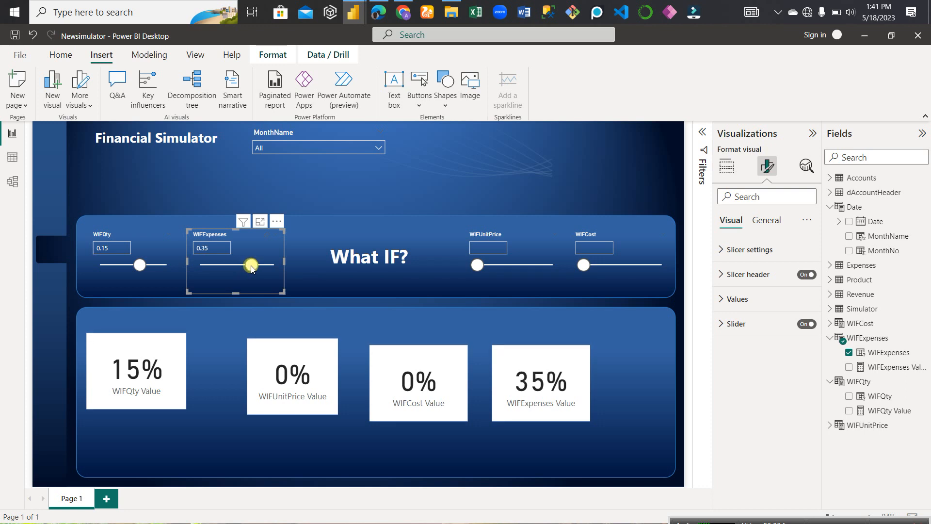
click(130, 265)
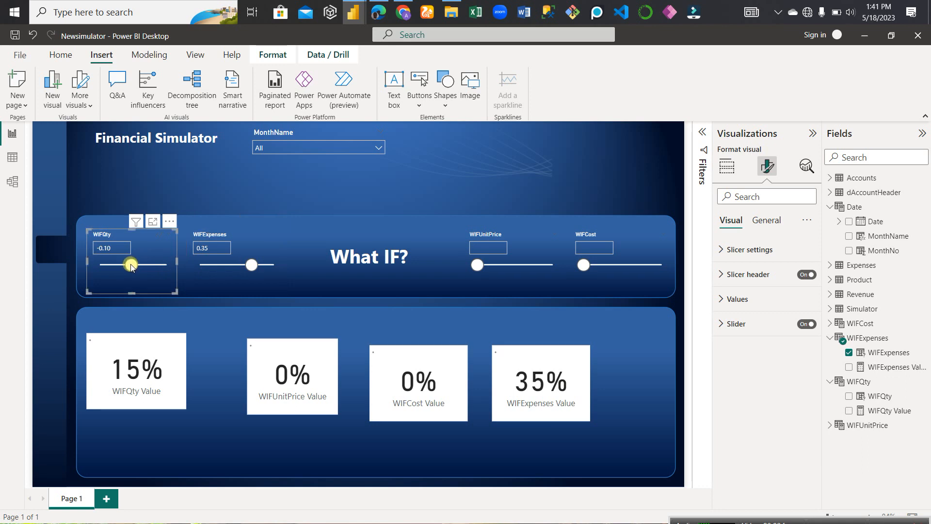
Lower the upper edge of the WIFQty, WIFExpenses, WIFUnitPrice and WIFCost slicers by the same small amount, keeping them aligned in the What IF panel
drag(132, 230, 132, 240)
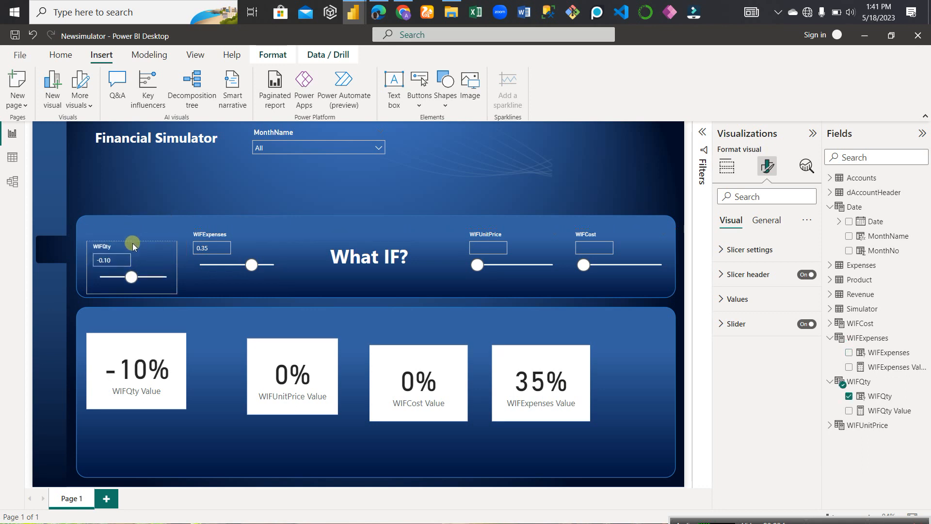
click(227, 235)
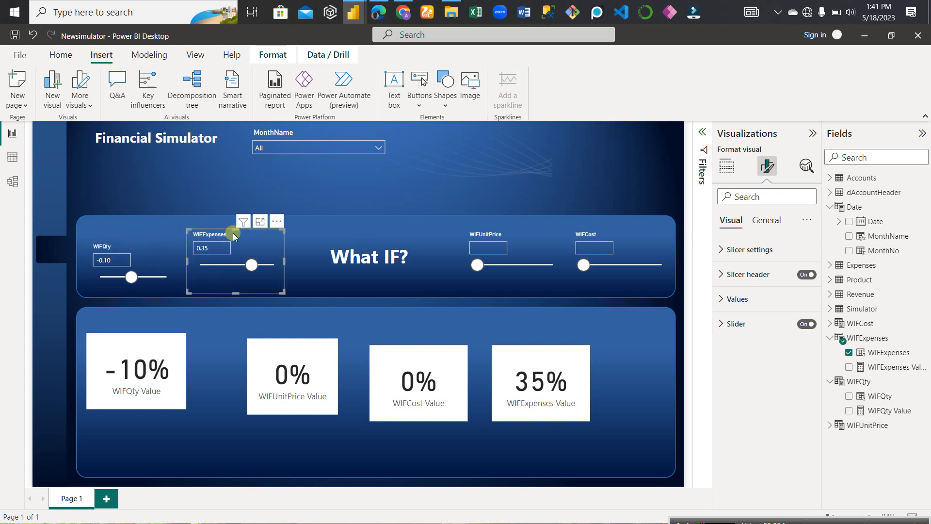
drag(235, 231, 237, 243)
click(371, 285)
click(512, 245)
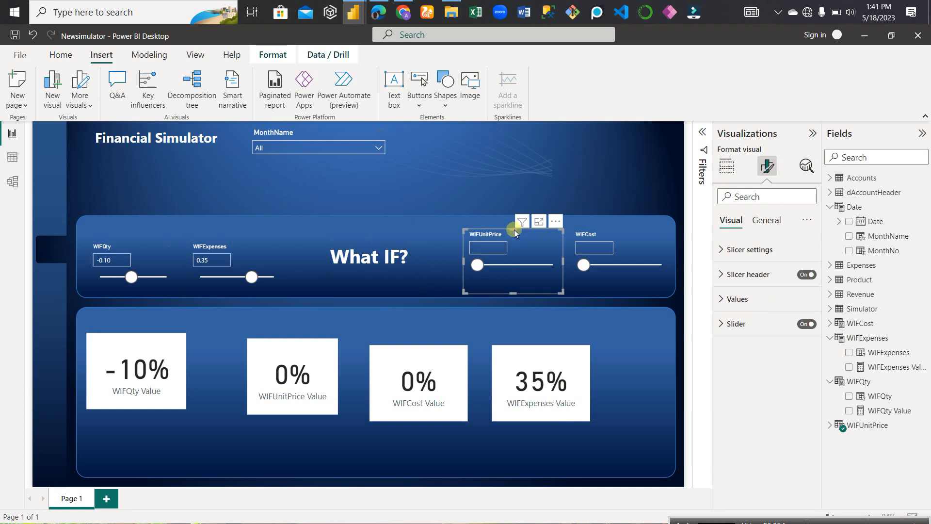
drag(512, 229, 517, 243)
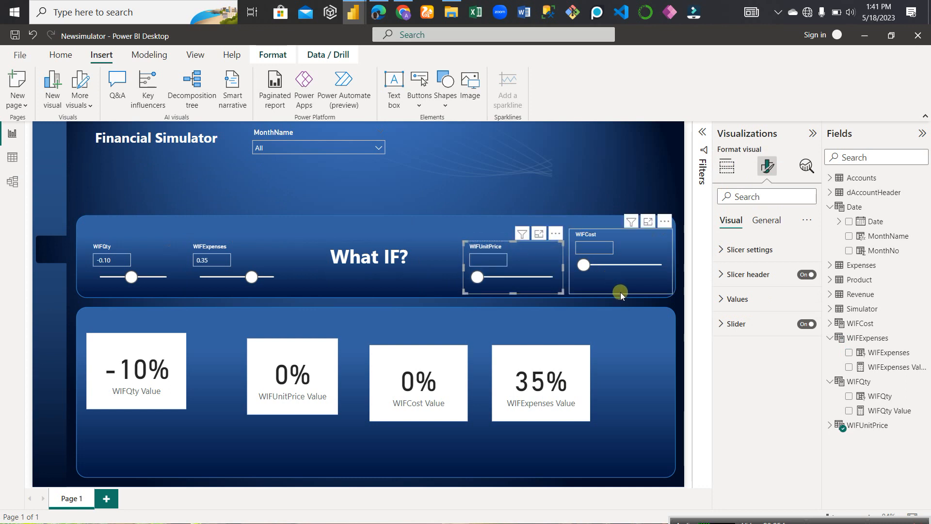
click(615, 250)
drag(620, 229, 627, 240)
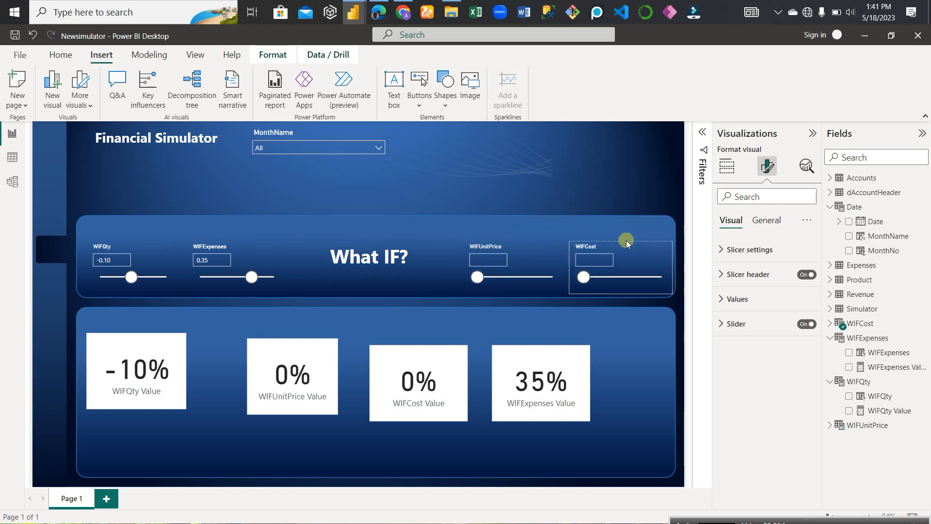
Set the background transparency to 100% on all four parameter value cards in the lower panel
click(176, 359)
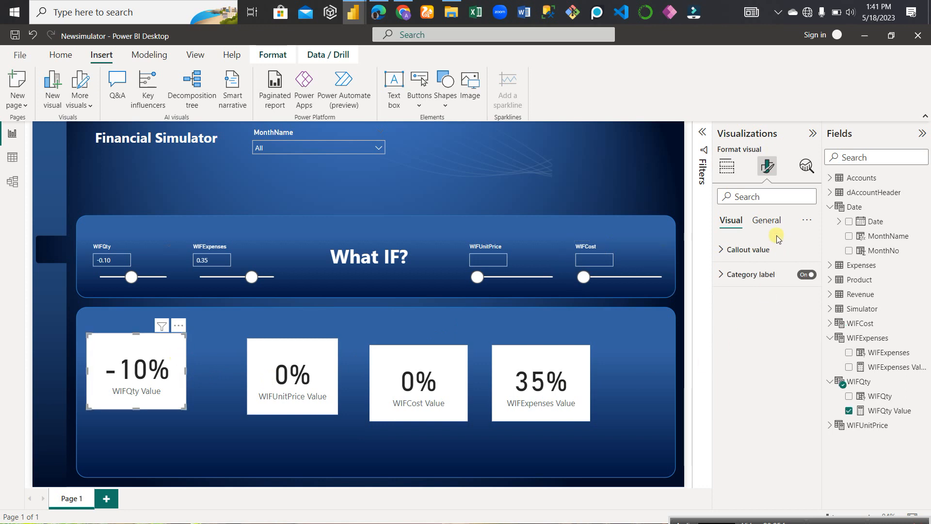
click(765, 225)
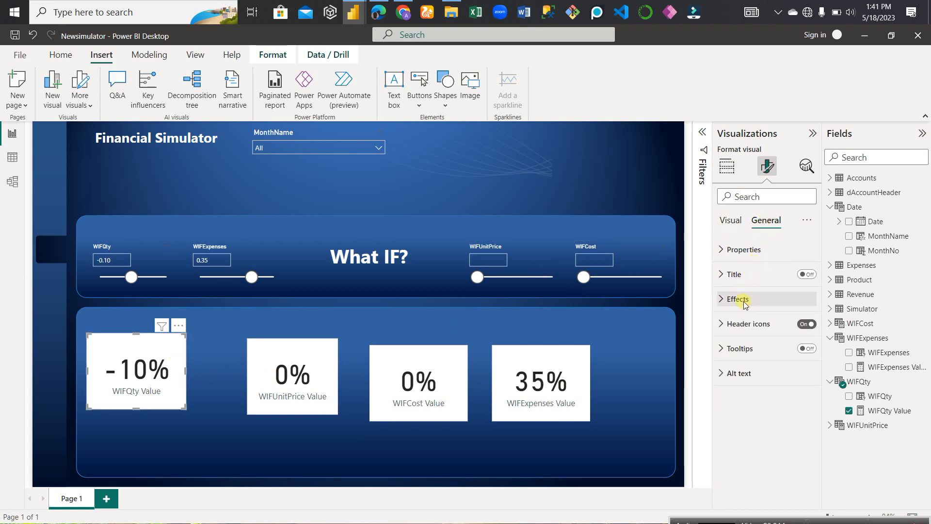
click(741, 299)
drag(763, 391, 825, 395)
click(327, 357)
click(460, 373)
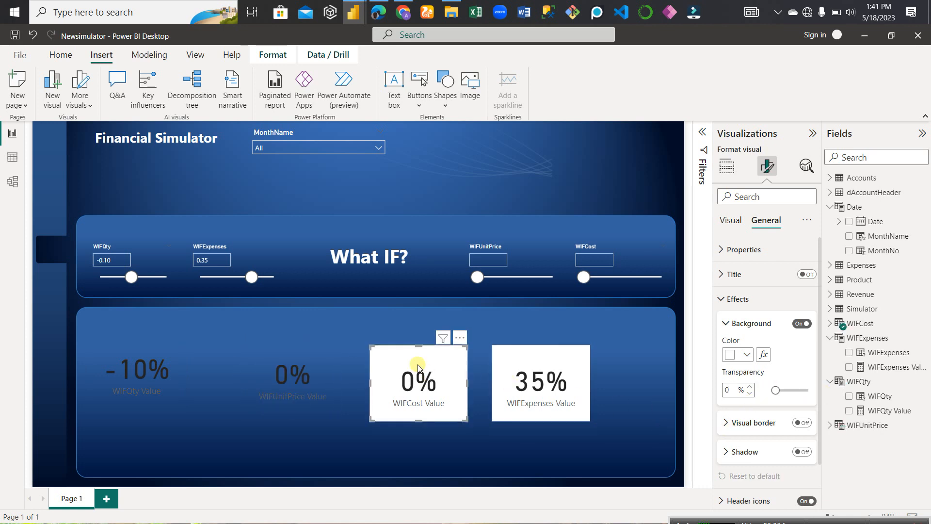
drag(762, 391, 807, 390)
click(573, 391)
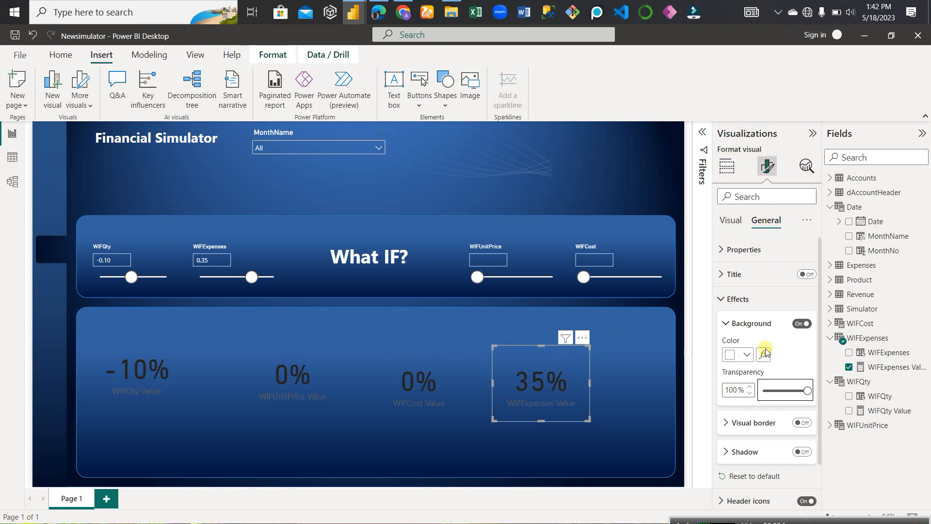
Colour the callout value and category label of the WIFExpenses Value card white
click(734, 299)
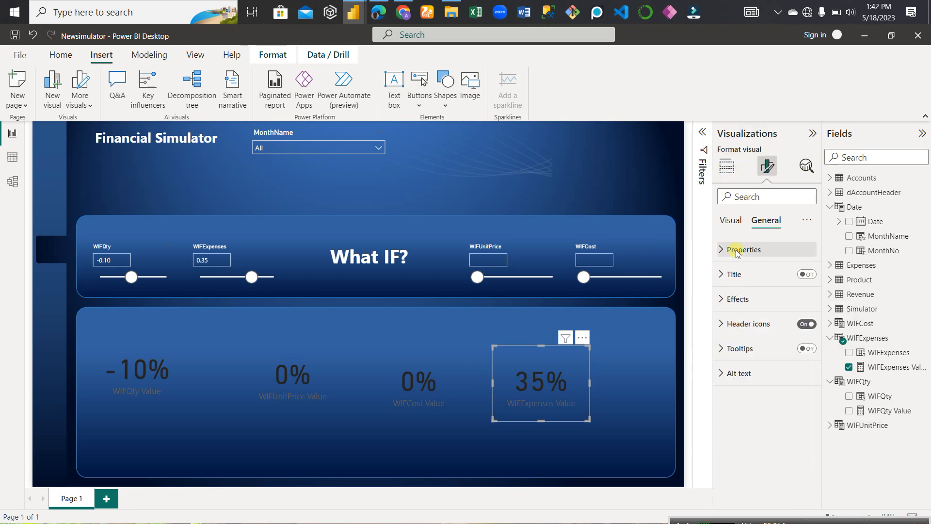
click(731, 221)
click(746, 250)
click(746, 336)
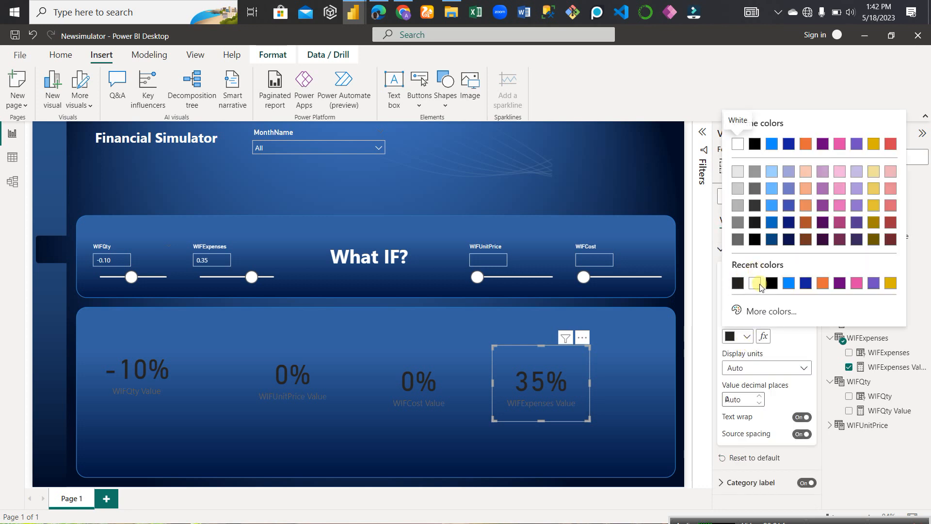
click(736, 280)
click(733, 249)
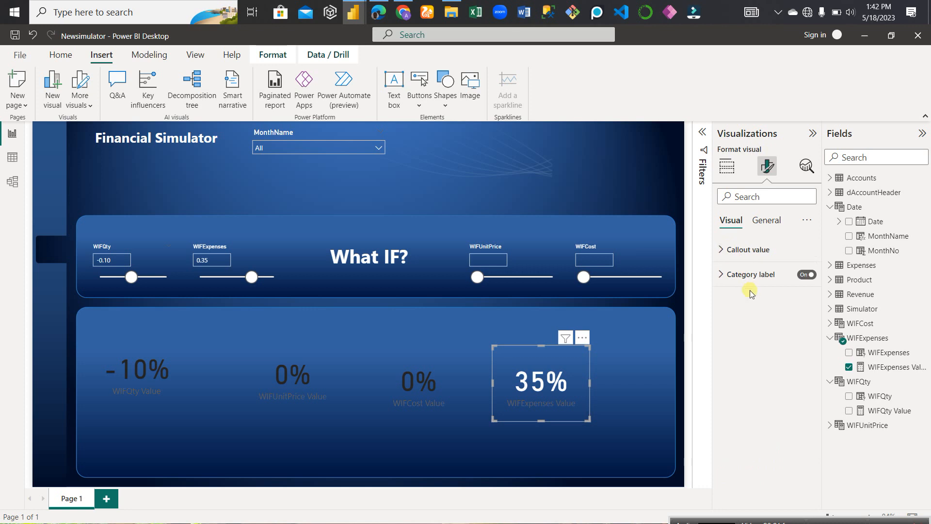
click(732, 274)
click(746, 361)
click(740, 307)
Colour the callout value and category label of the WIFCost Value card white
click(461, 385)
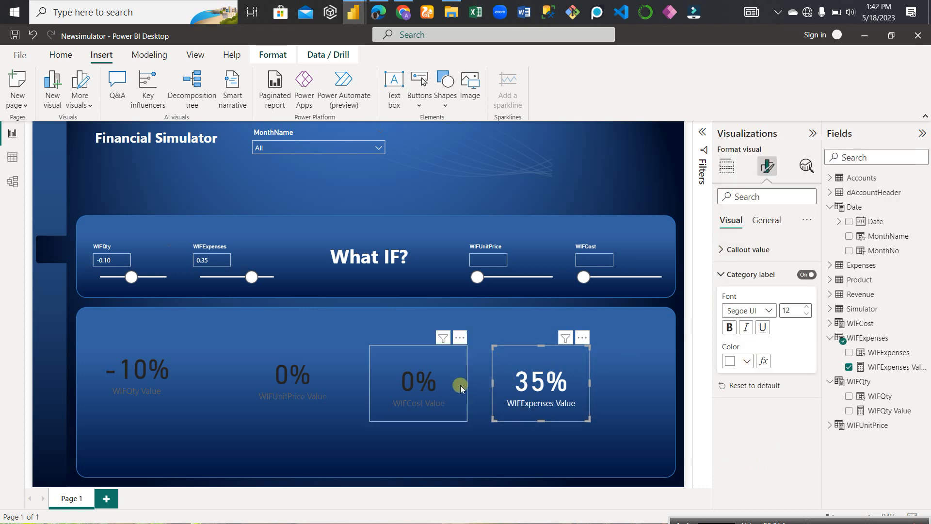
click(756, 250)
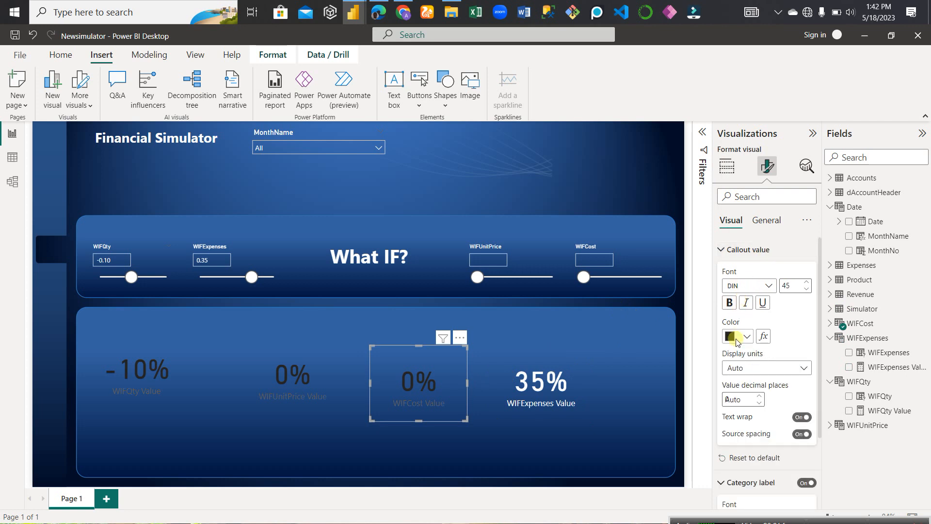
click(744, 337)
click(737, 282)
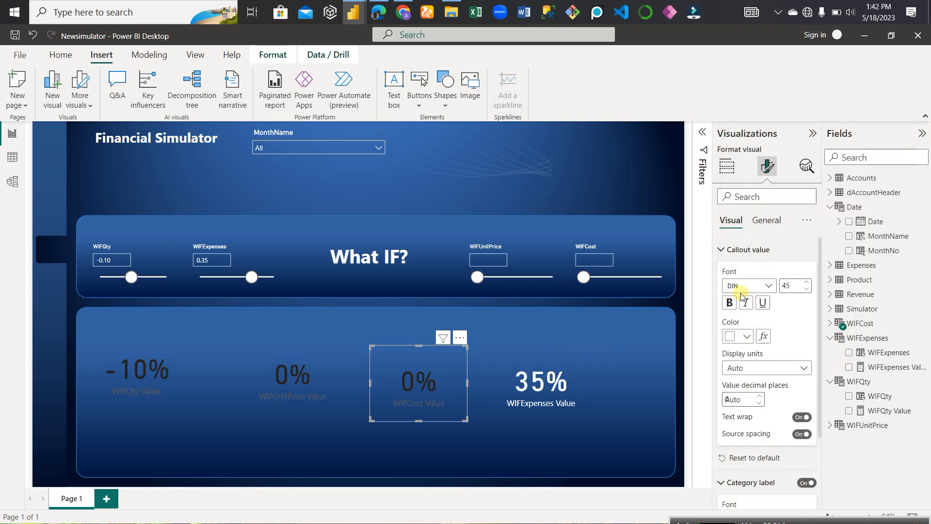
click(745, 252)
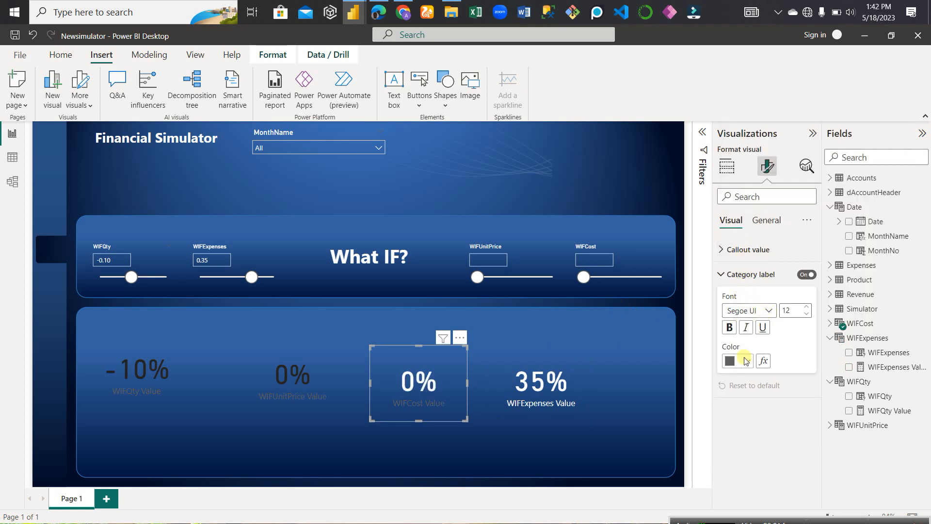
click(742, 360)
click(736, 308)
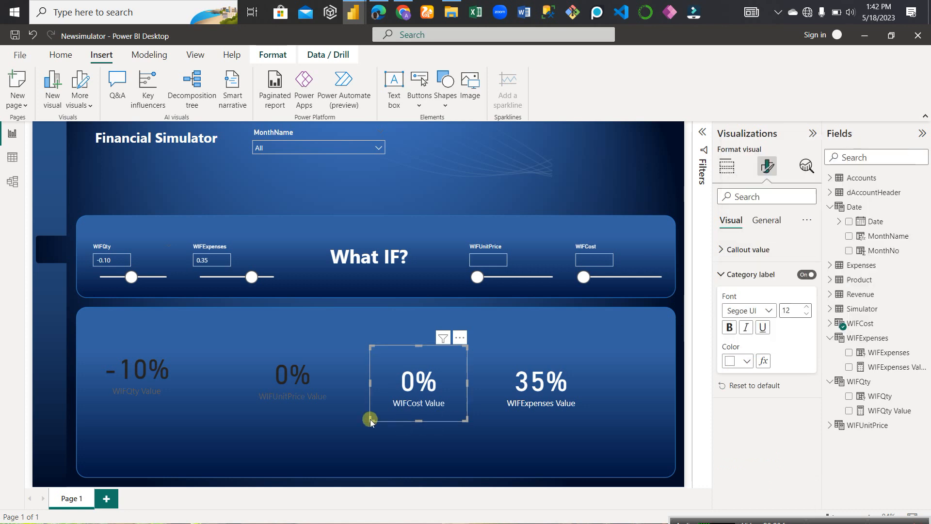
Colour the callout value and category label of the WIFUnitPrice Value card white
click(321, 410)
click(747, 250)
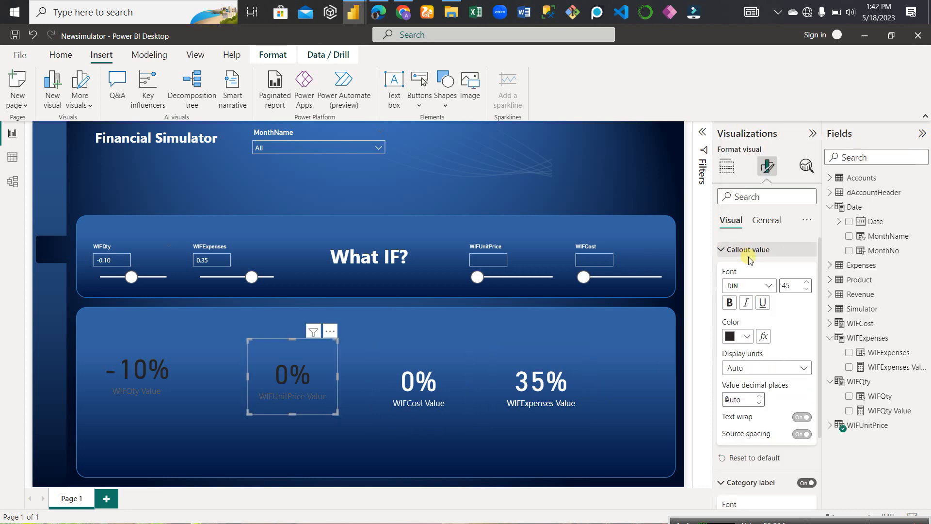
click(740, 336)
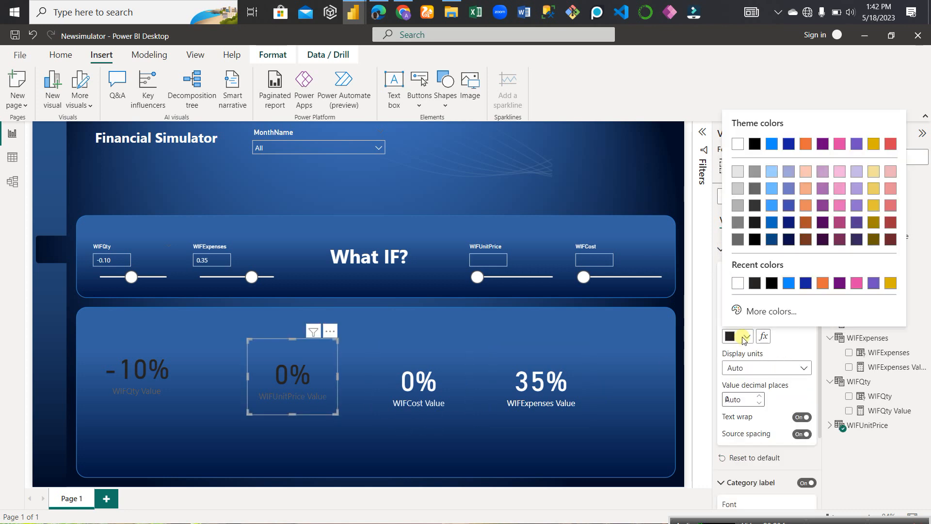
click(736, 284)
click(747, 249)
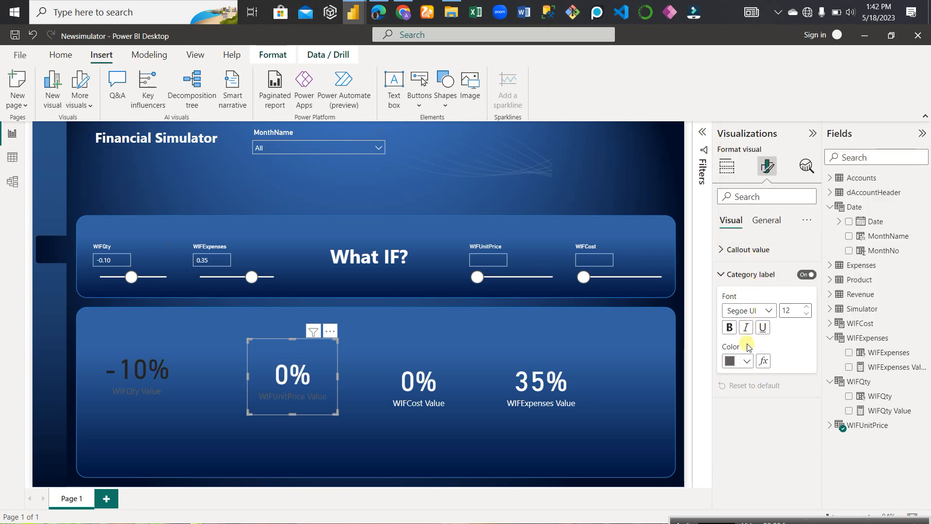
click(747, 362)
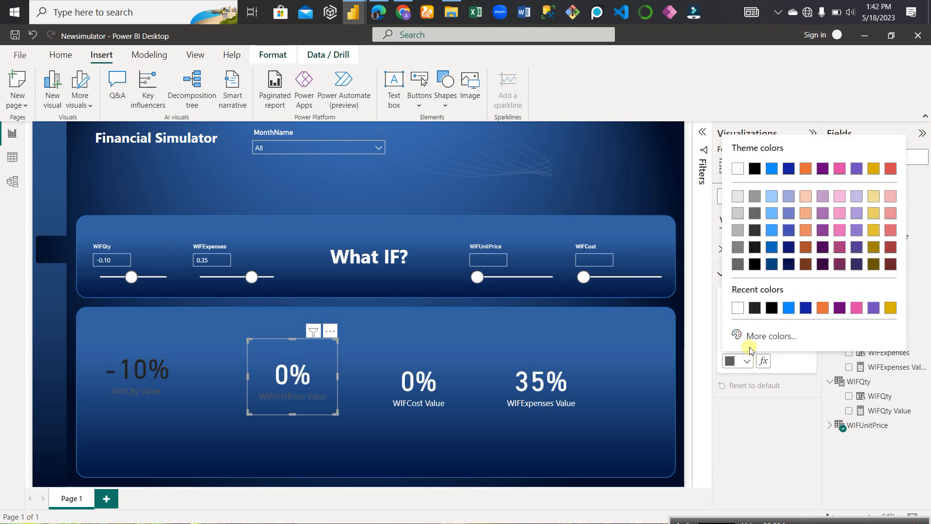
click(736, 308)
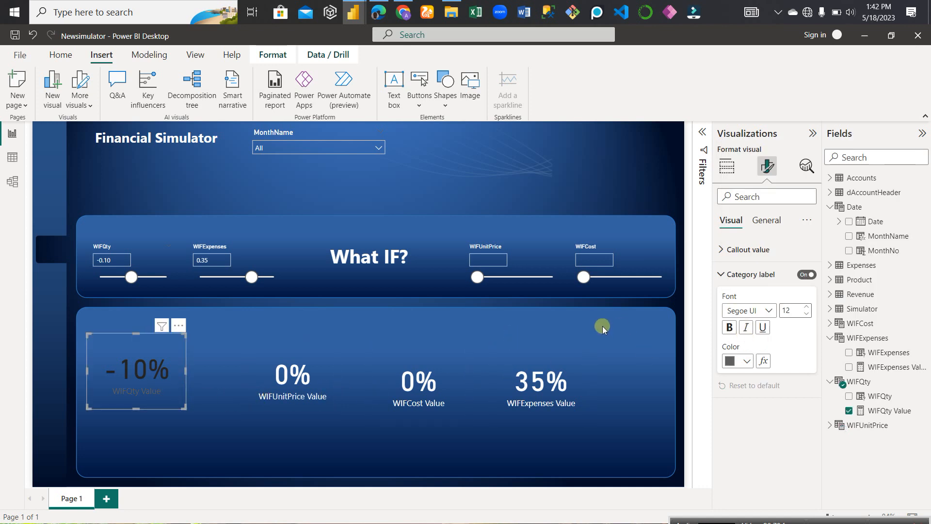
Colour the callout value and category label of the WIFQty Value card white
click(774, 251)
click(747, 335)
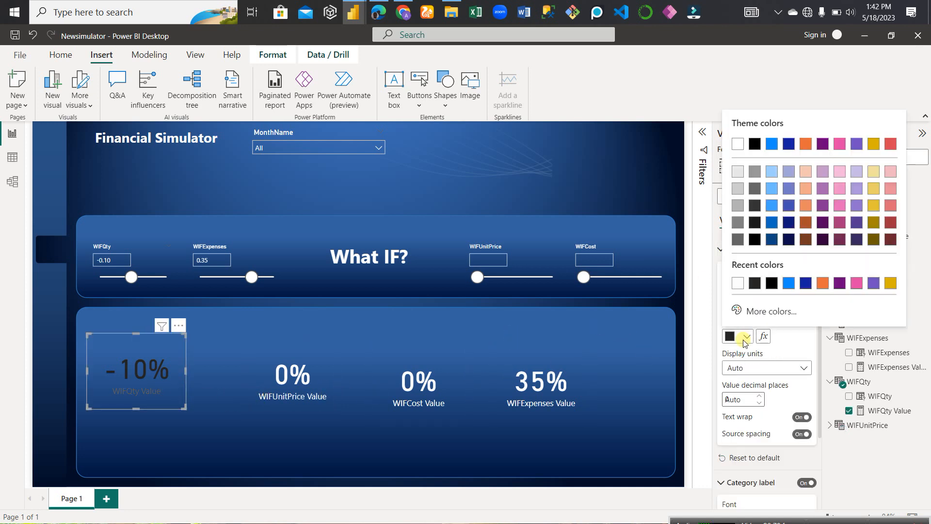
click(735, 281)
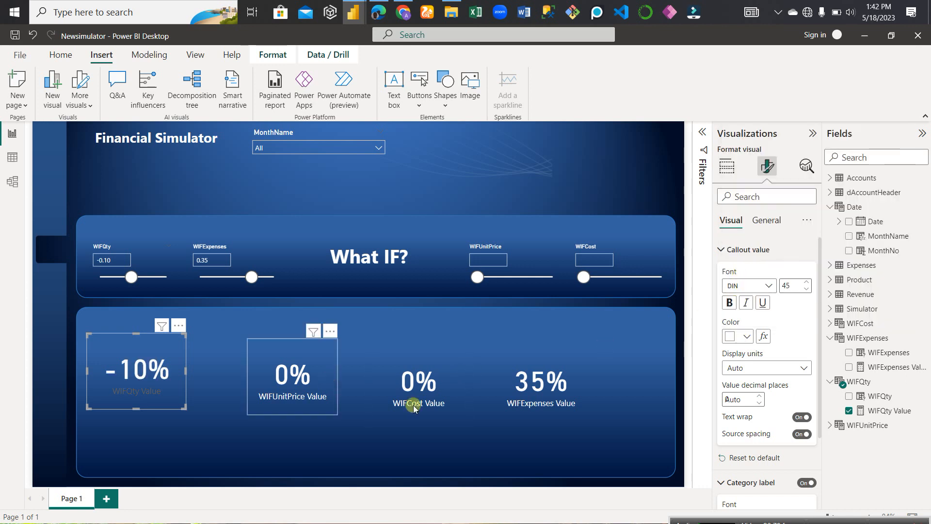
click(743, 251)
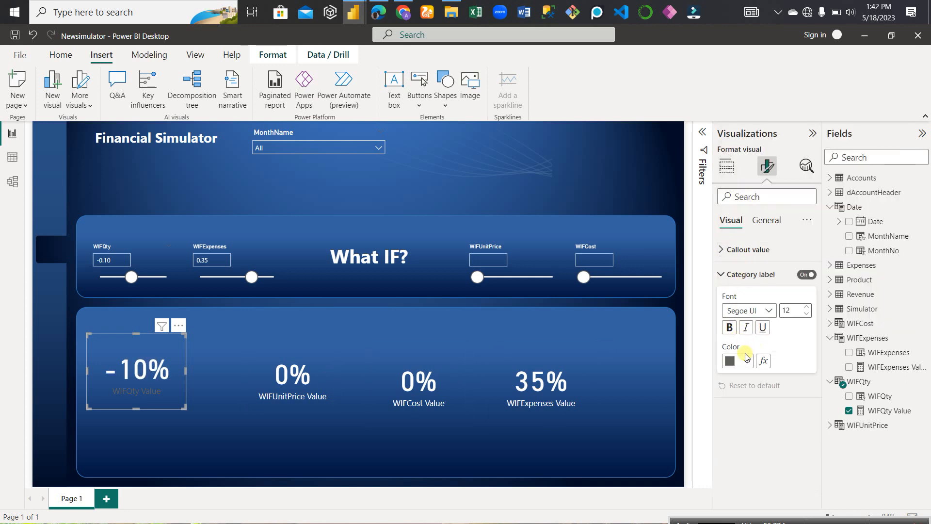
click(747, 360)
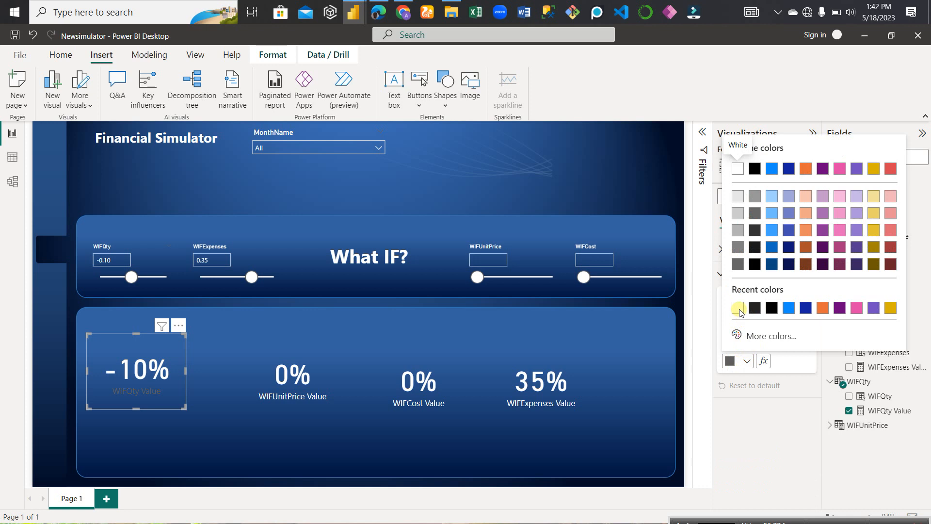
click(739, 310)
click(394, 426)
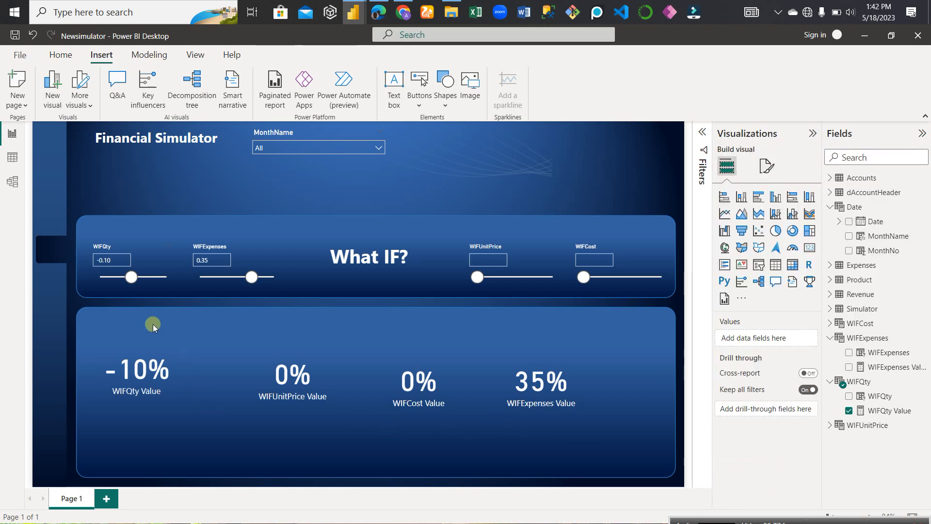
Set both the WIFQty and WIFExpenses slicers to 0.00
drag(130, 277, 135, 277)
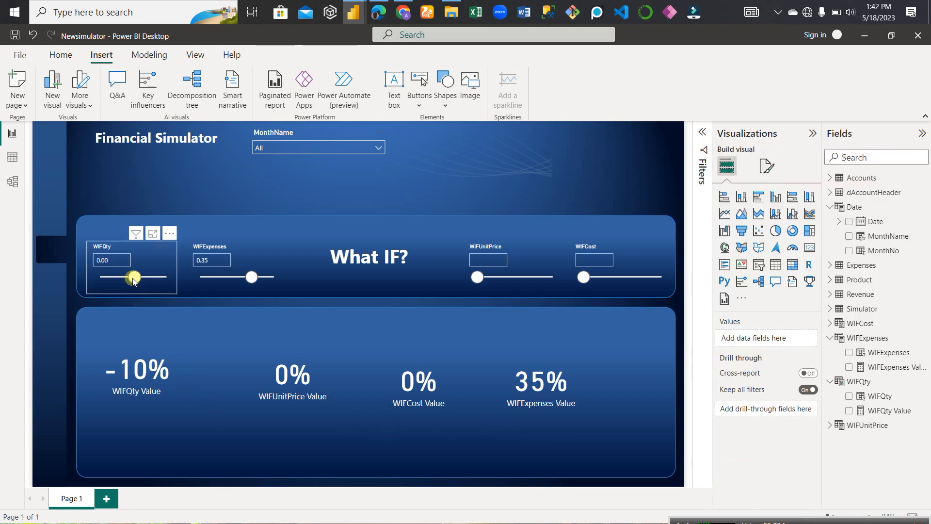
drag(250, 280, 237, 280)
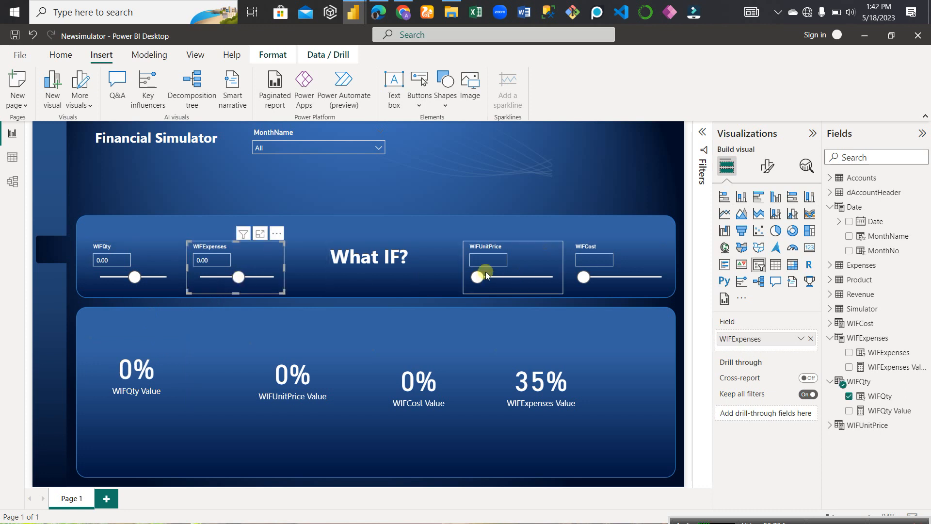
Move the WIFQty Value card up over the WIFQty slicer and turn off its category label
drag(178, 385, 181, 242)
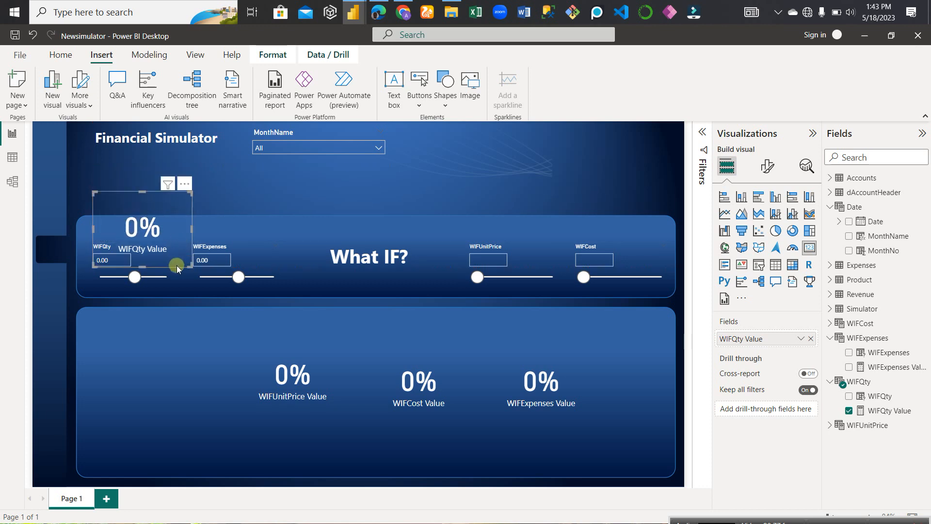
click(767, 170)
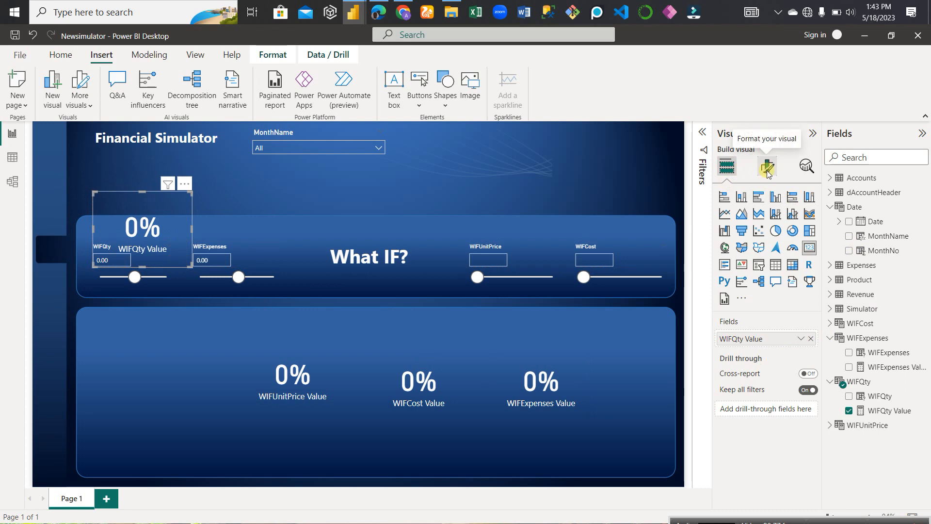
click(767, 170)
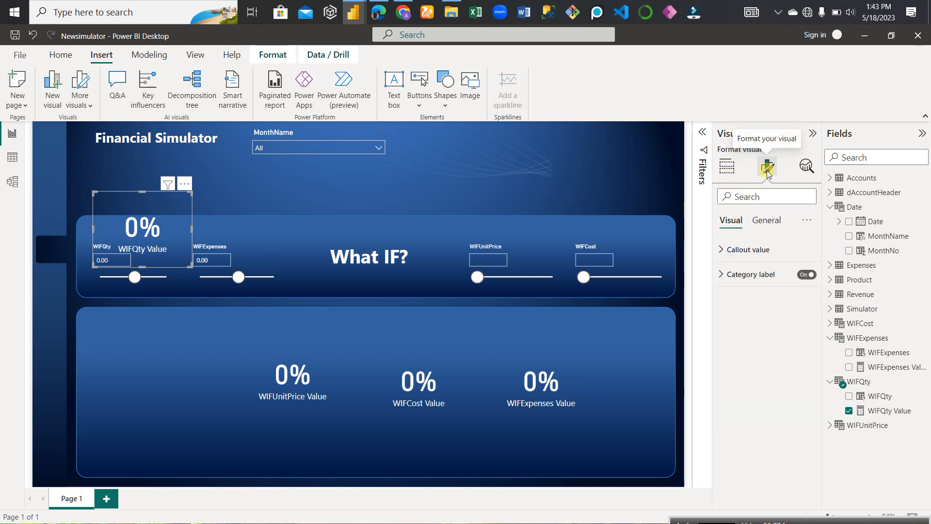
click(806, 274)
Turn off the category label on the WIFUnitPrice Value, WIFCost Value and WIFExpenses Value cards
click(274, 268)
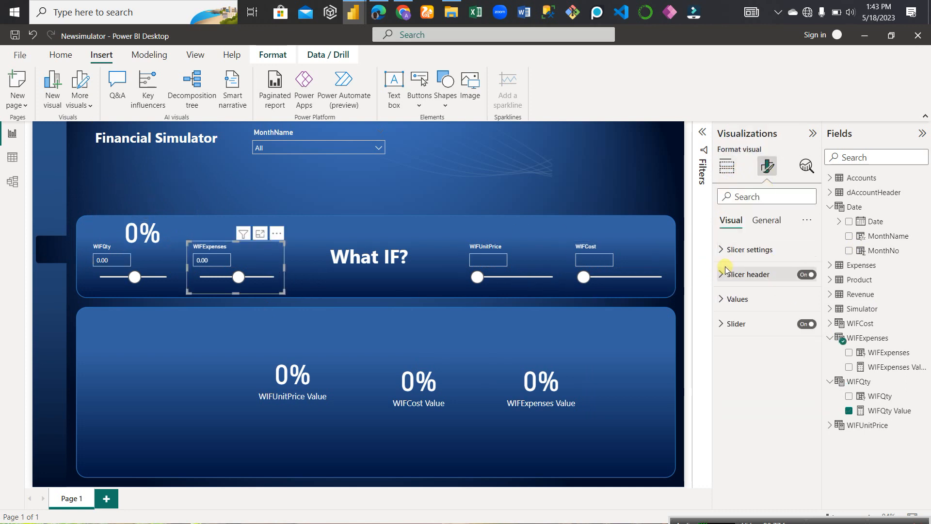
click(335, 373)
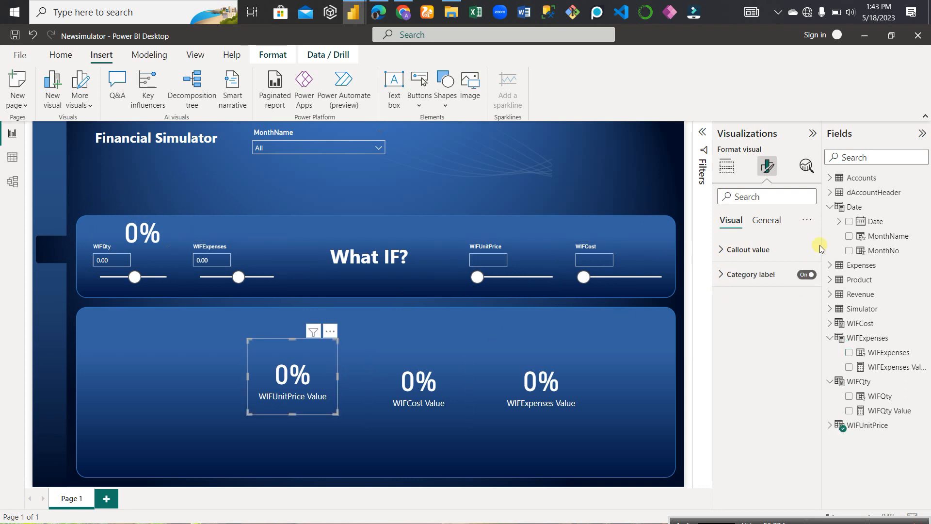
click(806, 275)
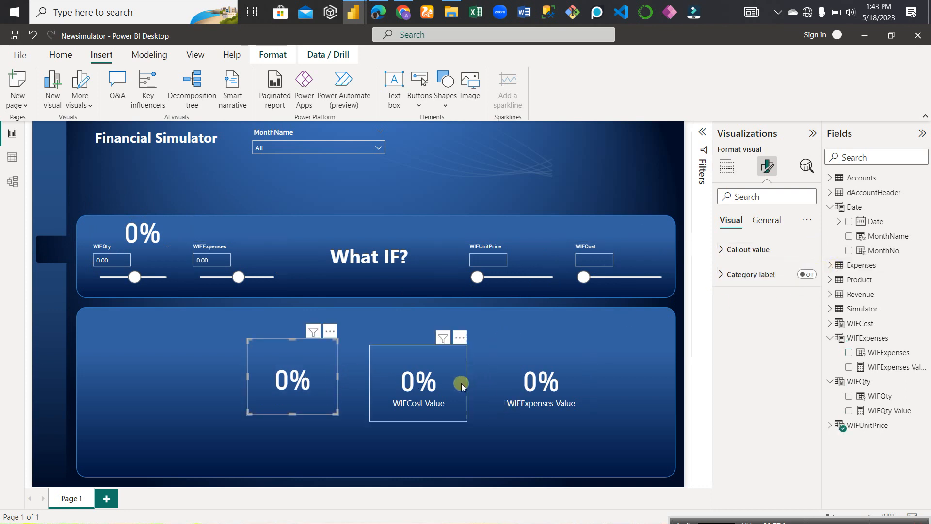
click(461, 380)
click(806, 275)
click(574, 382)
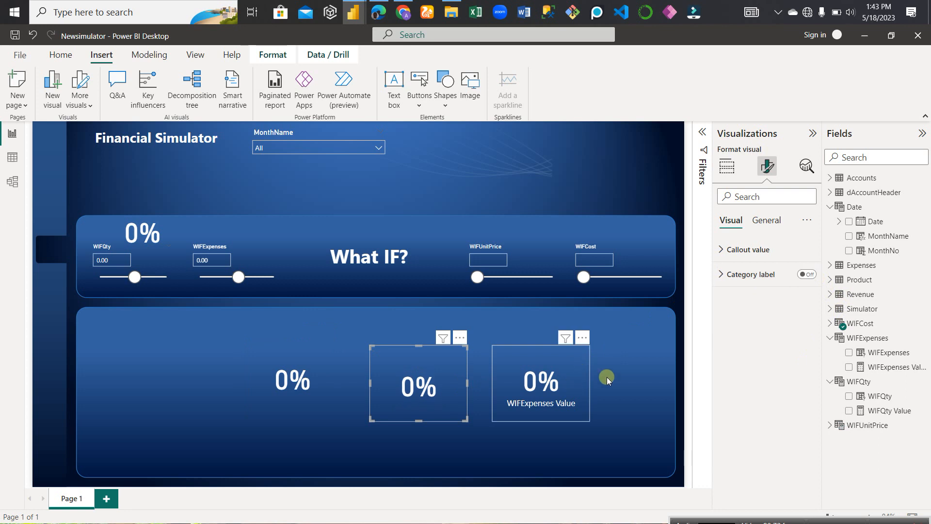
click(809, 275)
Narrow the WIFQty Value card from its left edge to about half its width
click(147, 200)
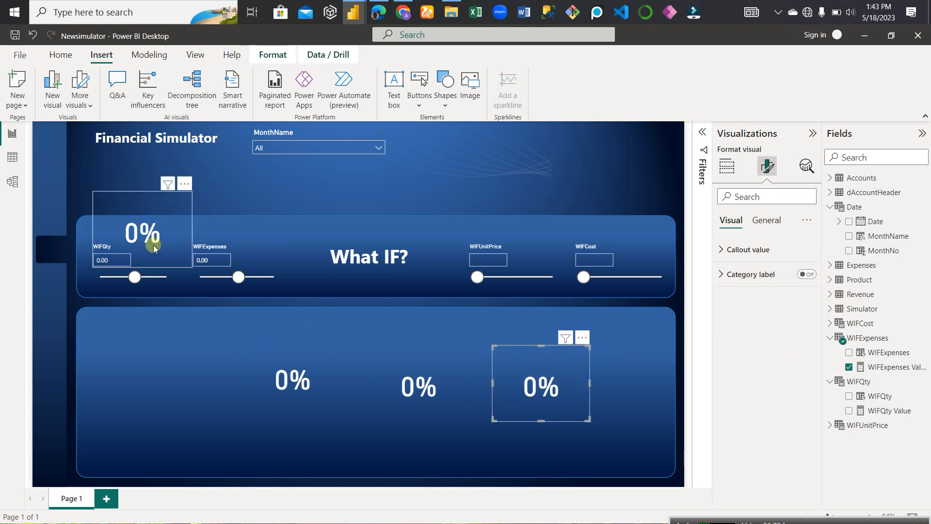
click(148, 188)
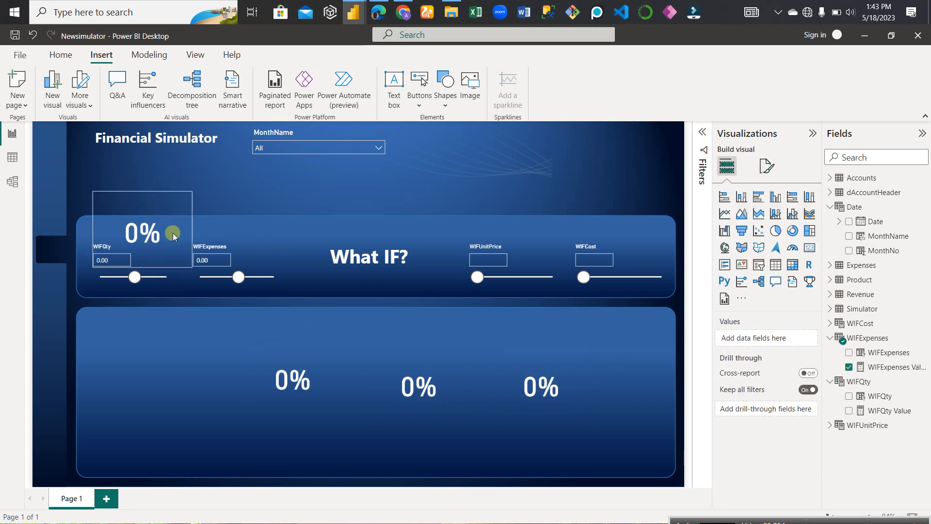
click(111, 240)
drag(94, 227, 149, 228)
mouse_move(169, 187)
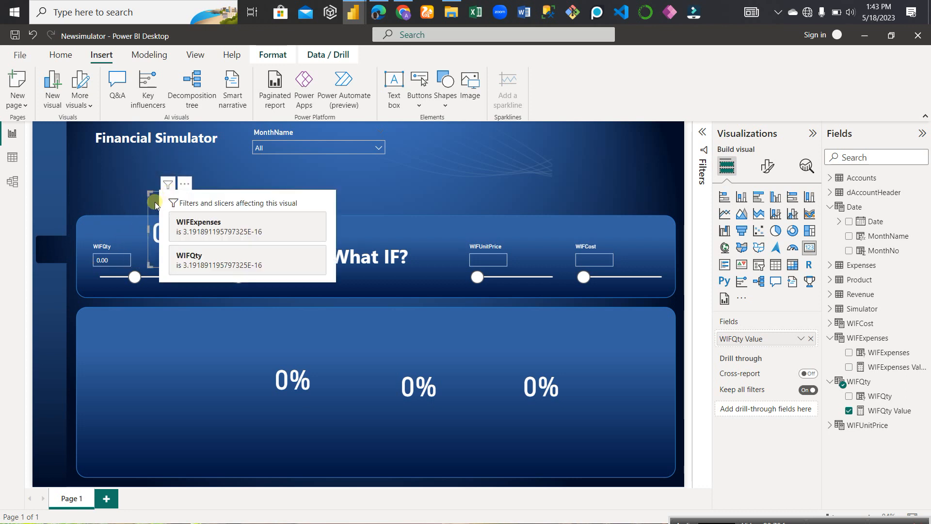
click(232, 168)
click(265, 176)
click(184, 377)
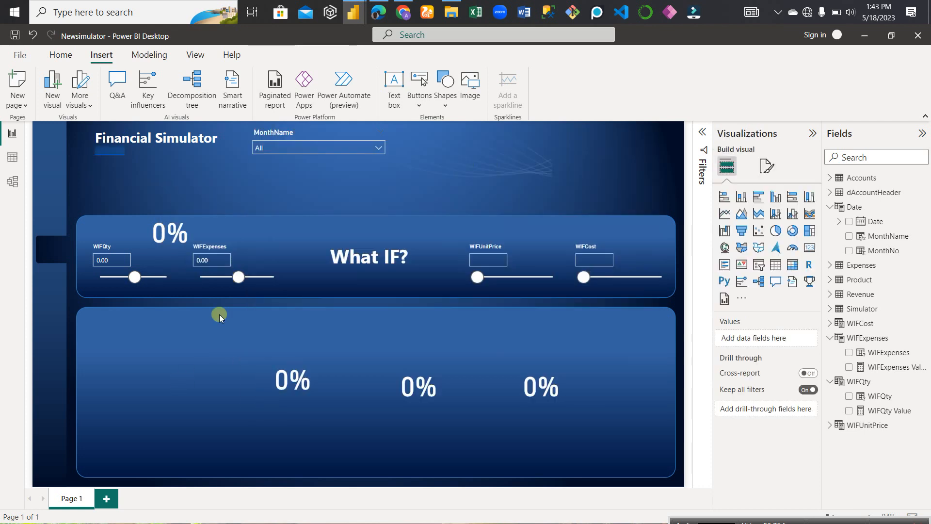
Reduce the WIFQty Value card's height to fit its number and place it just above the right end of the WIFQty slicer
click(193, 226)
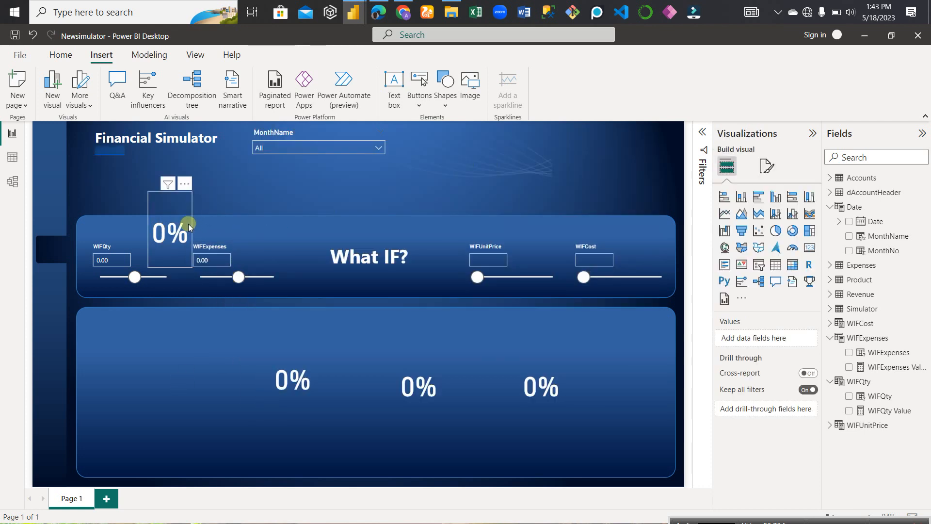
drag(169, 265, 170, 250)
drag(173, 201, 151, 203)
mouse_move(146, 198)
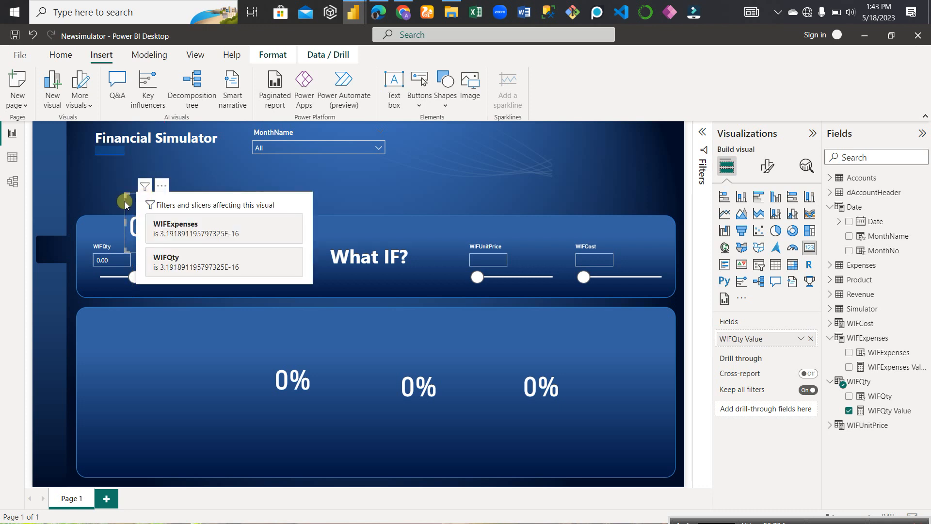
drag(147, 196, 147, 212)
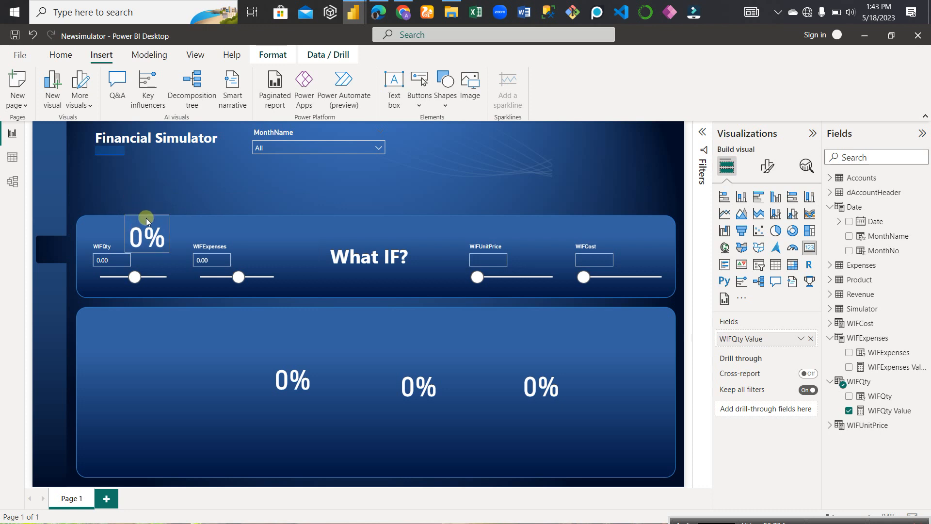
drag(147, 217, 177, 234)
Shrink the WIFUnitPrice Value card and place it above the right end of the WIFExpenses slicer, level with the WIFQty Value card
drag(310, 376, 264, 219)
click(289, 336)
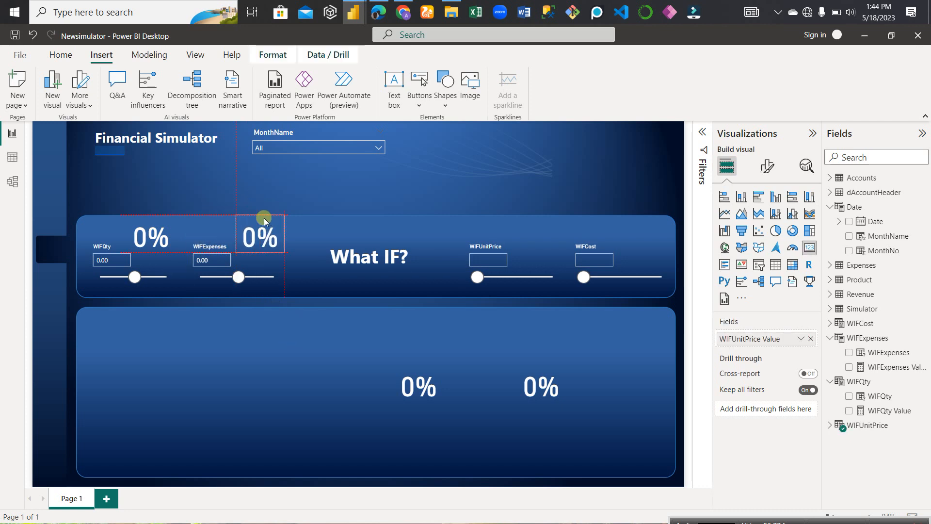
drag(263, 217, 264, 217)
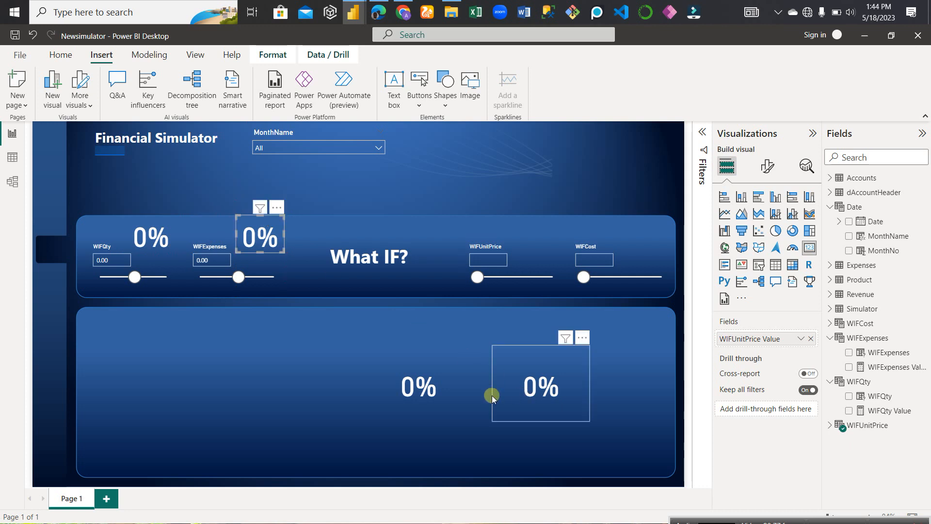
Shrink the WIFCost Value card and place it above the right end of the WIFCost slicer, level with the other cards
click(445, 378)
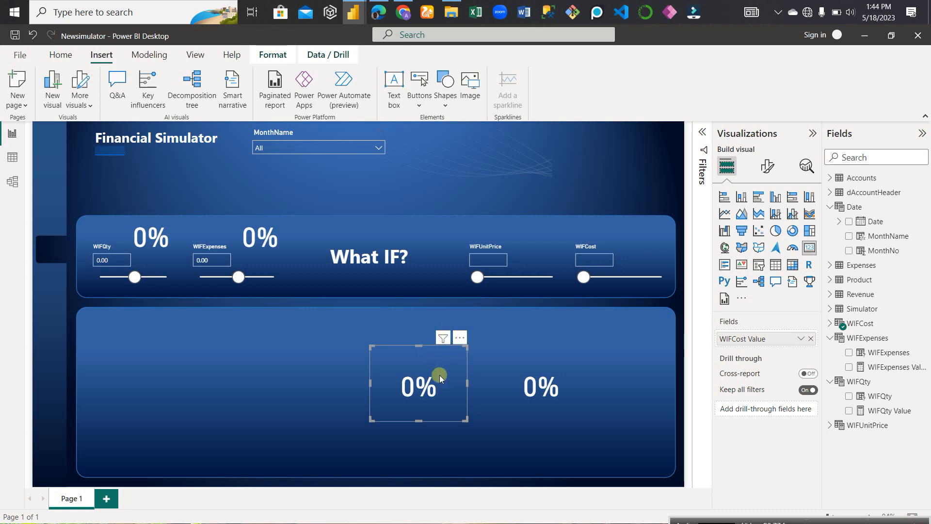
drag(440, 378, 644, 241)
drag(622, 290, 604, 228)
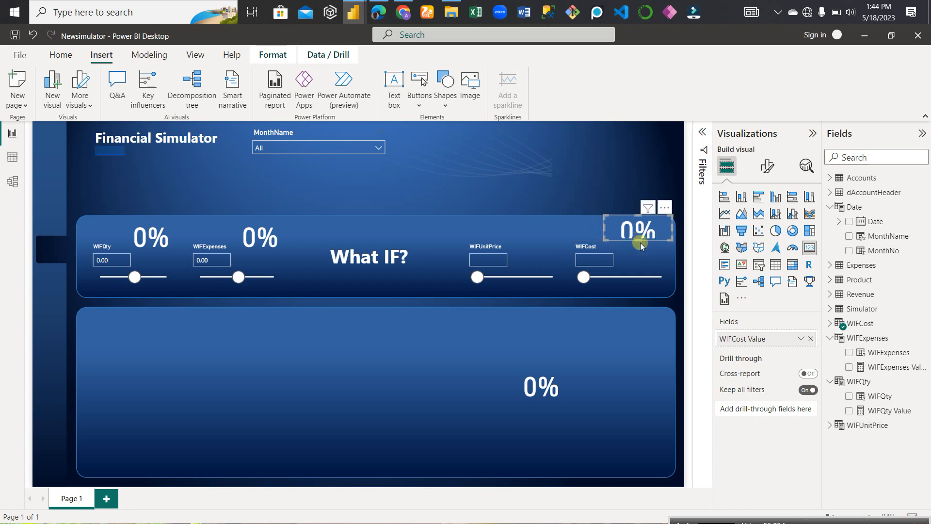
click(627, 342)
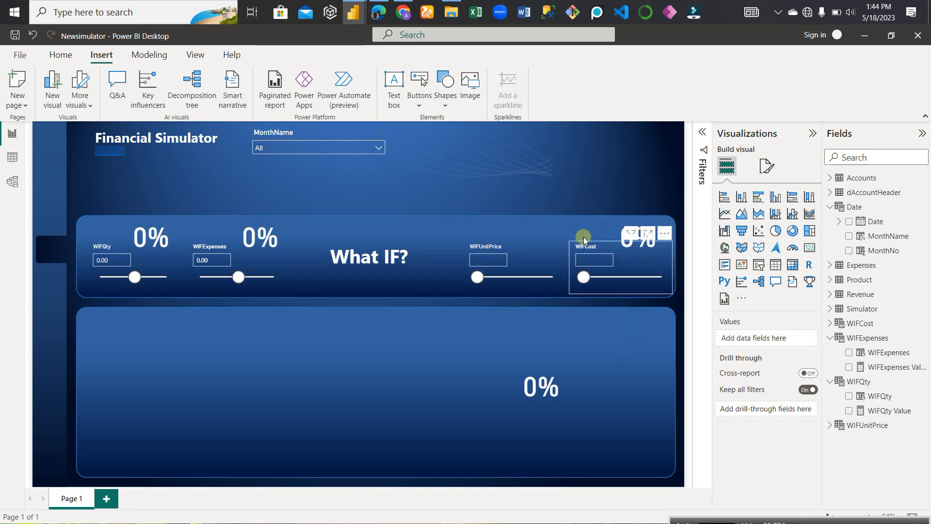
Move the WIFExpenses Value card below the WIFExpenses slicer and the WIFUnitPrice Value card above the right end of the WIFUnitPrice slicer
click(560, 373)
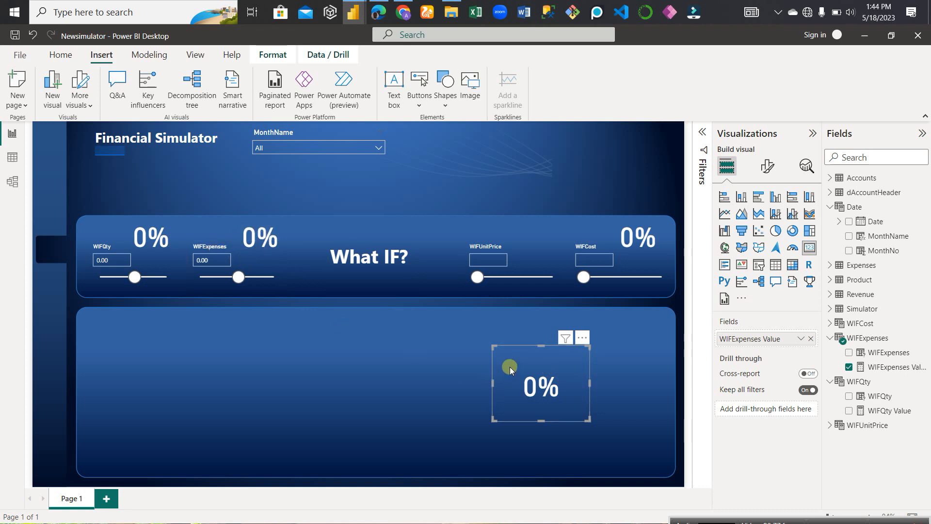
drag(521, 362, 204, 372)
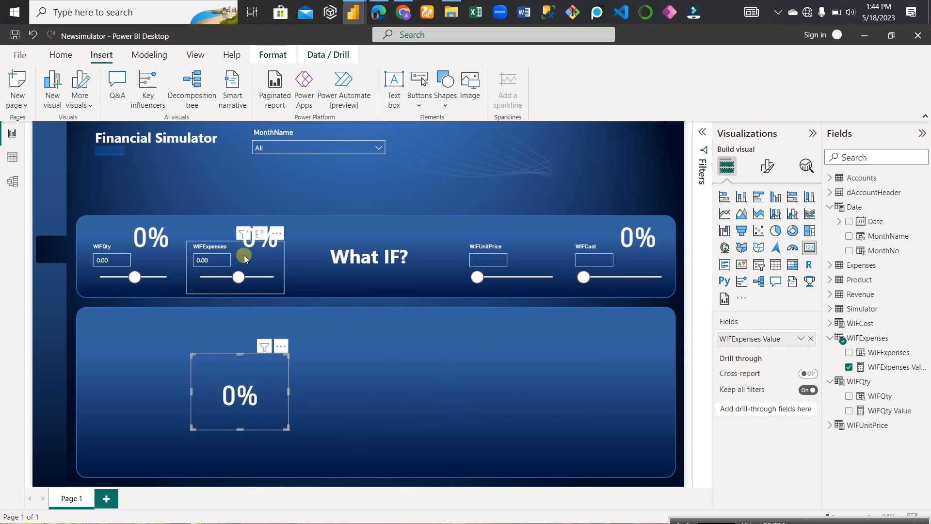
click(278, 222)
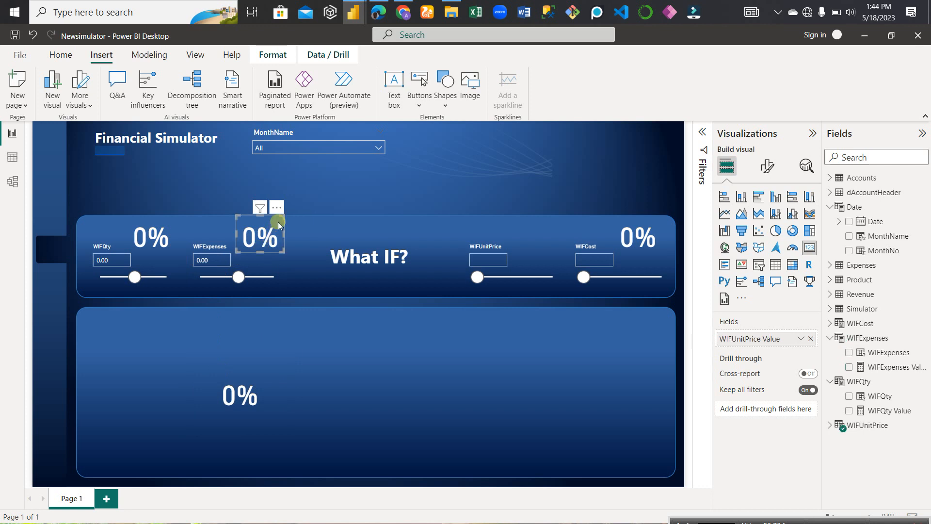
drag(278, 222, 552, 224)
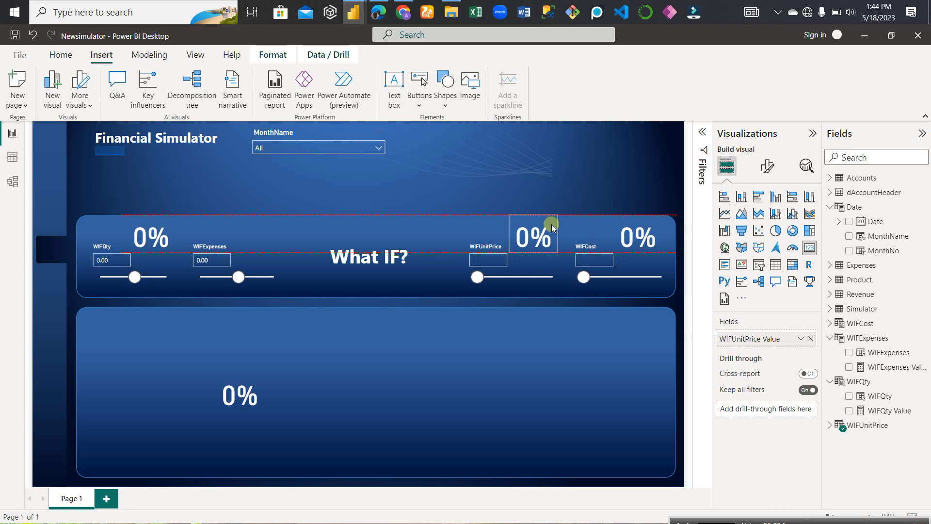
Shrink the WIFExpenses Value card and place it above the right end of the WIFExpenses slicer, level with the other cards
click(269, 371)
drag(269, 371, 291, 232)
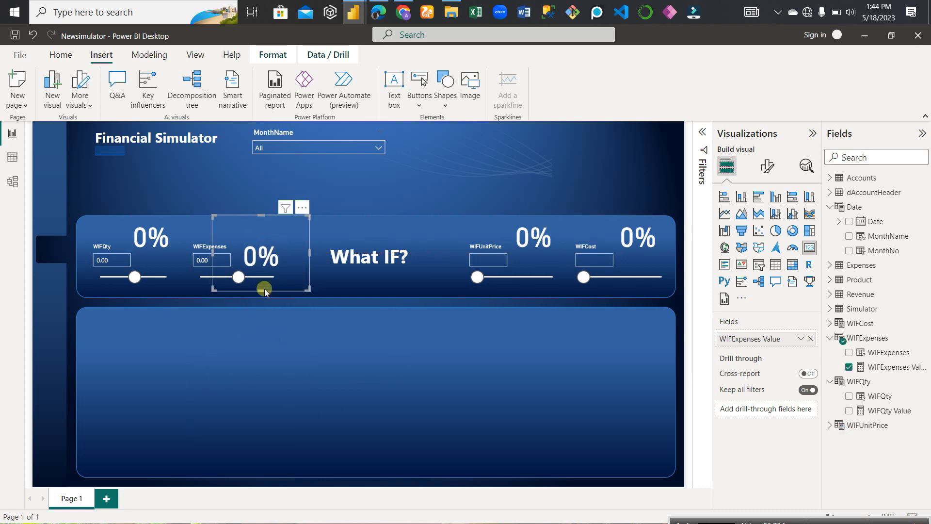
drag(263, 290, 279, 252)
drag(212, 233, 241, 237)
drag(298, 242, 270, 256)
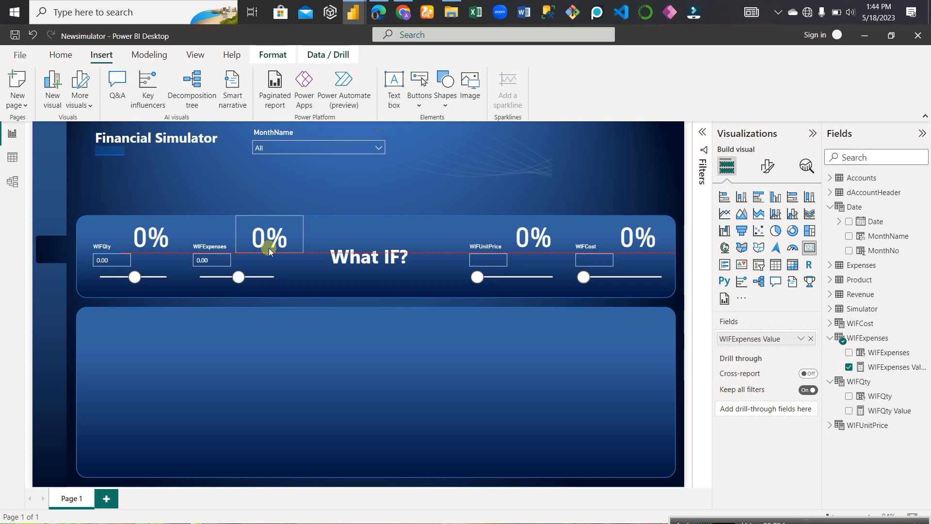
drag(268, 248, 269, 248)
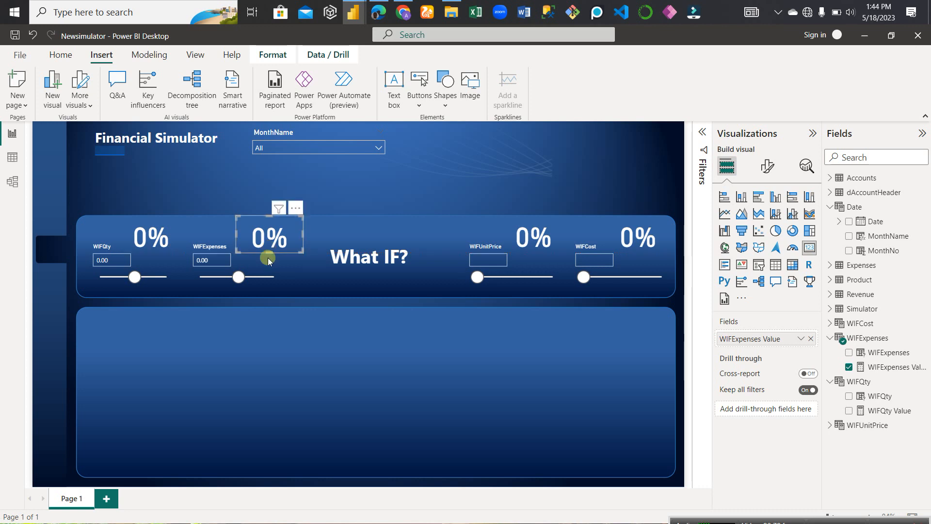
click(254, 345)
drag(112, 261, 86, 256)
click(109, 262)
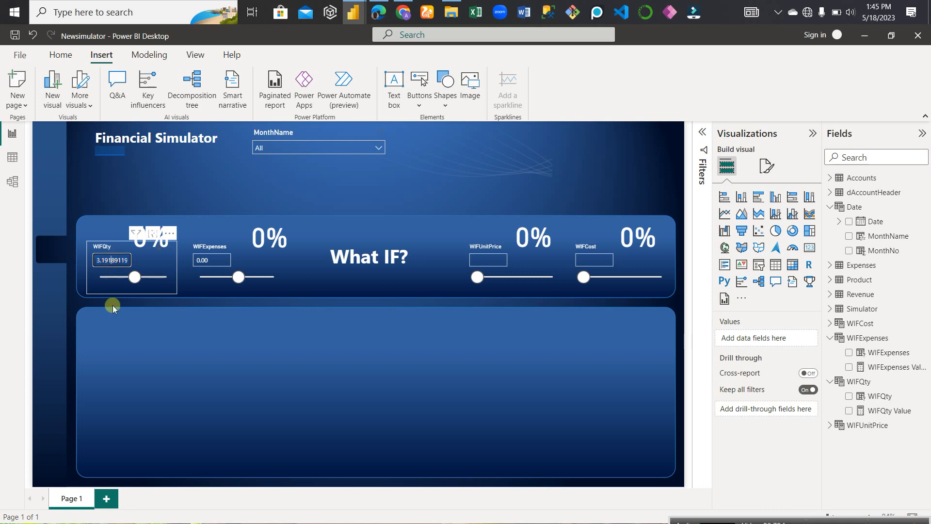
click(123, 336)
click(123, 259)
drag(112, 261, 87, 262)
click(145, 336)
Set the WIFQty slicer to 0.40 and widen the WIFQty Value card so a two-digit percentage fits
click(147, 276)
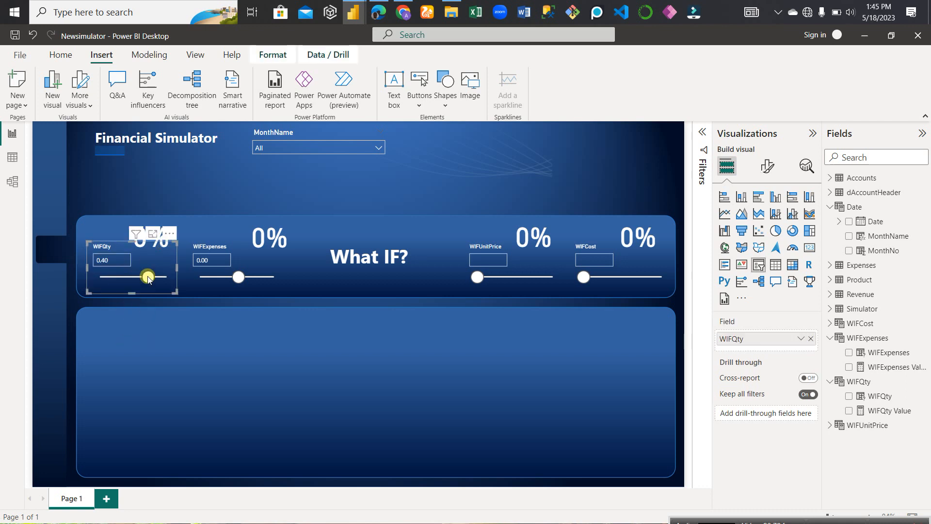
click(202, 261)
click(165, 237)
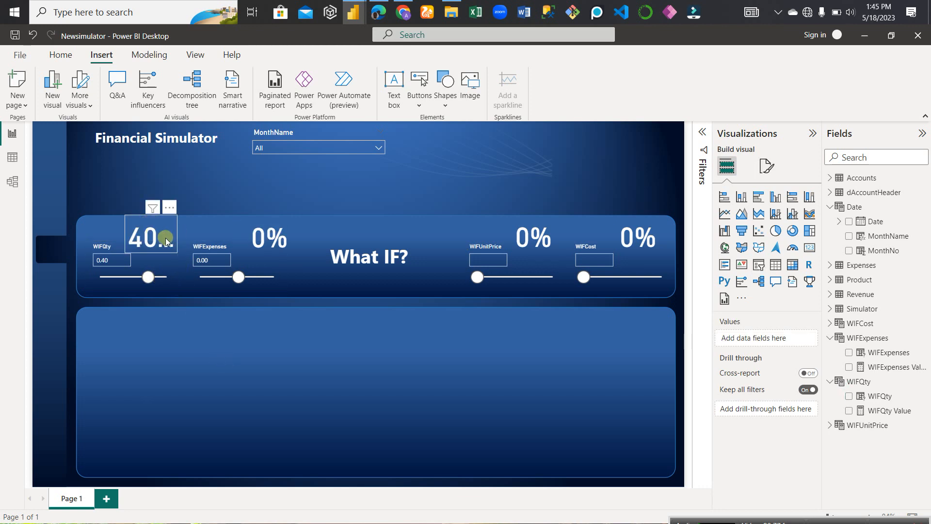
drag(176, 231, 192, 232)
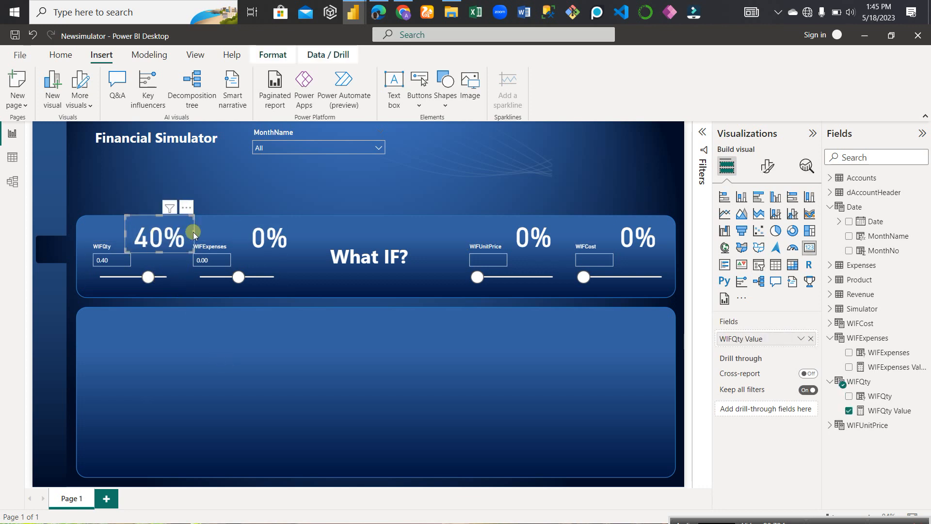
Set the WIFExpenses slicer to 0.50 and the WIFUnitPrice slicer to 0.60
click(258, 335)
drag(241, 281, 257, 277)
click(292, 352)
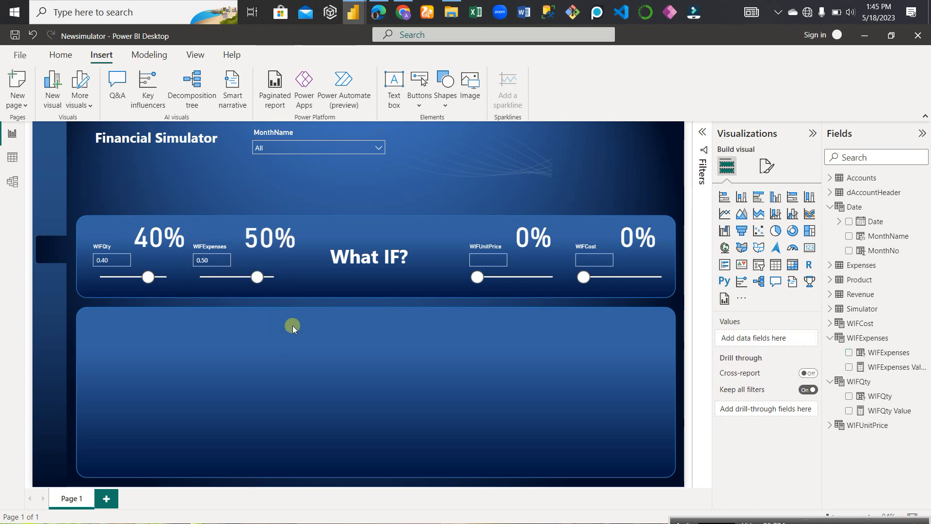
drag(517, 280, 539, 277)
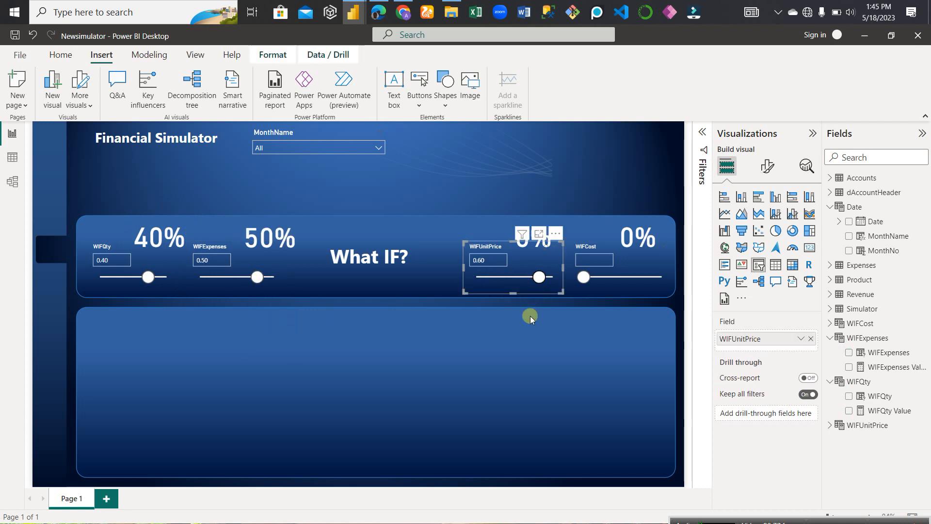
click(527, 359)
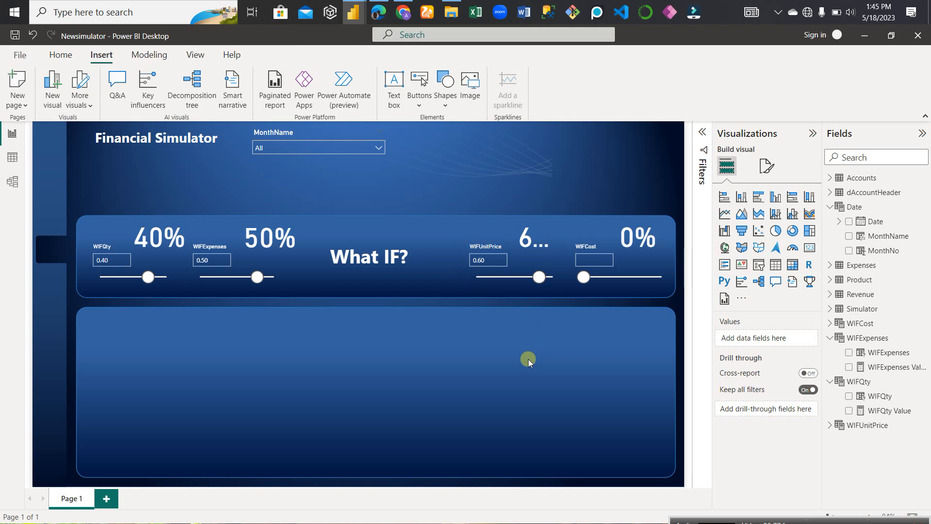
Widen the WIFUnitPrice Value card so a two-digit percentage fits, and set the WIFCost slicer to 0.30
click(550, 235)
drag(558, 234, 568, 235)
click(635, 277)
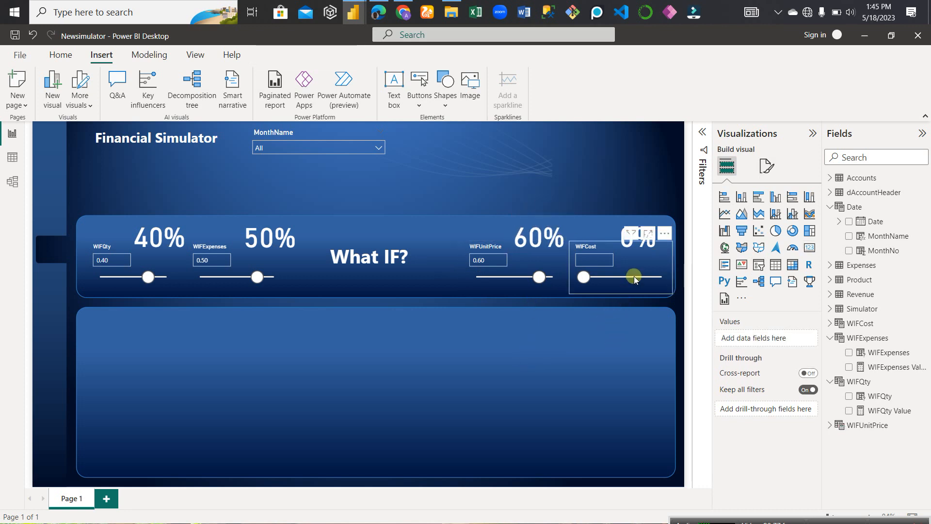
click(615, 395)
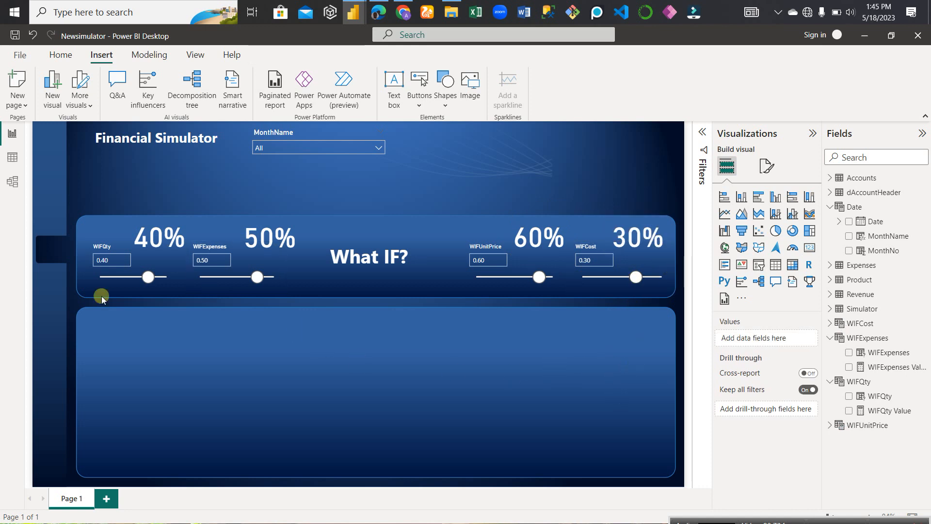
Reset the WIFQty, WIFExpenses, WIFUnitPrice and WIFCost slicers to 0
double_click(110, 262)
text(0)
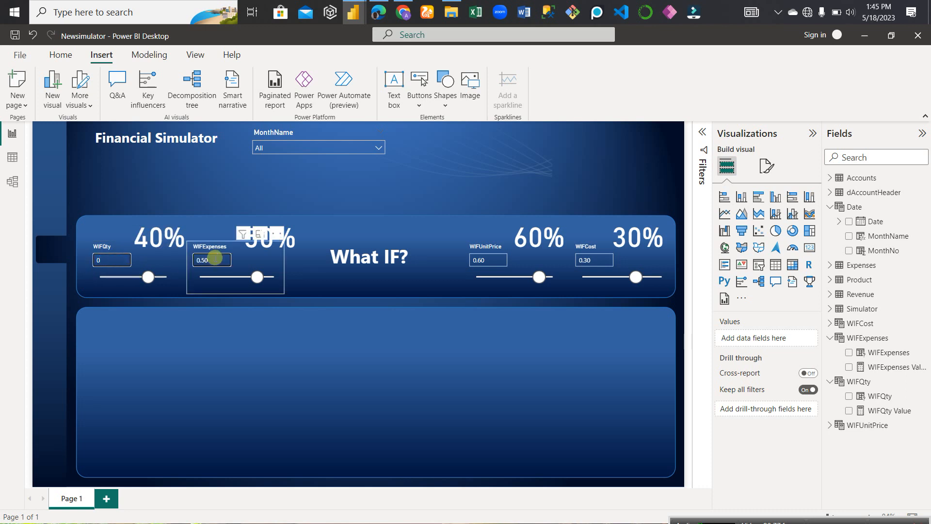
key(Return)
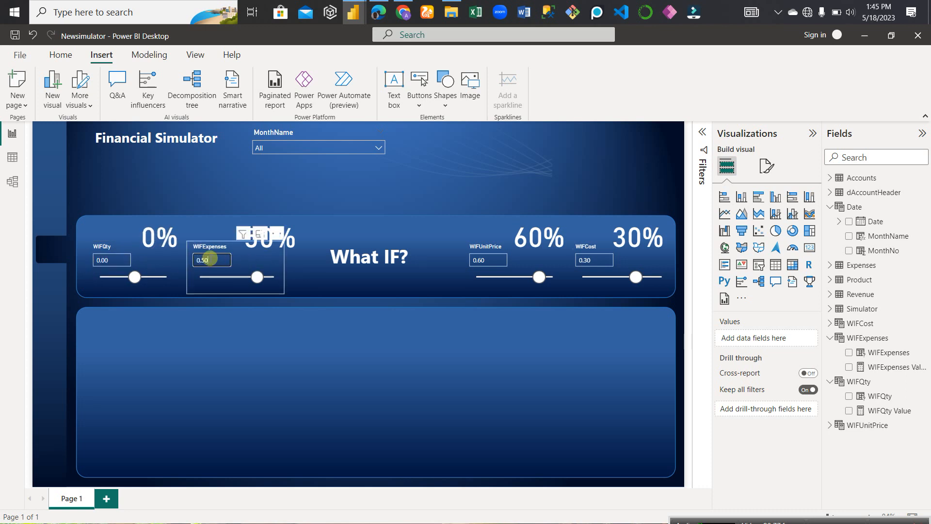
double_click(209, 259)
text(0)
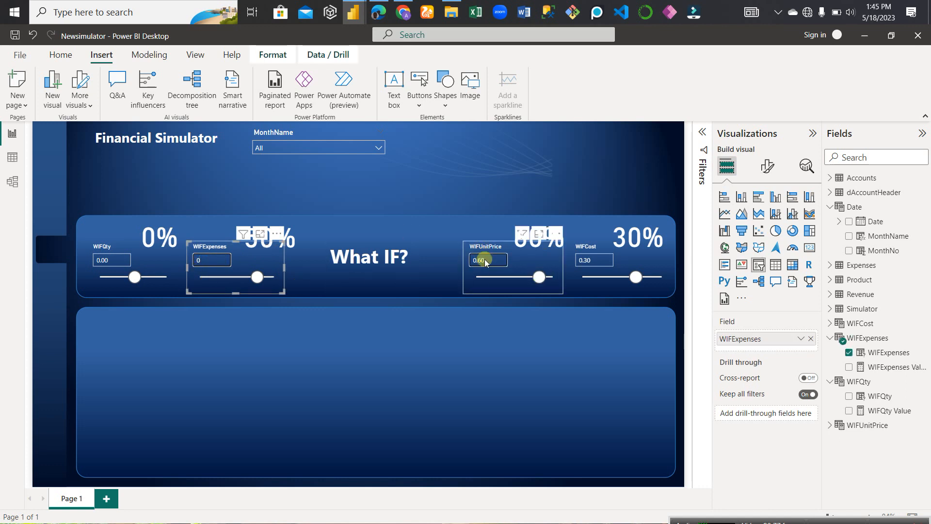
key(Return)
click(484, 265)
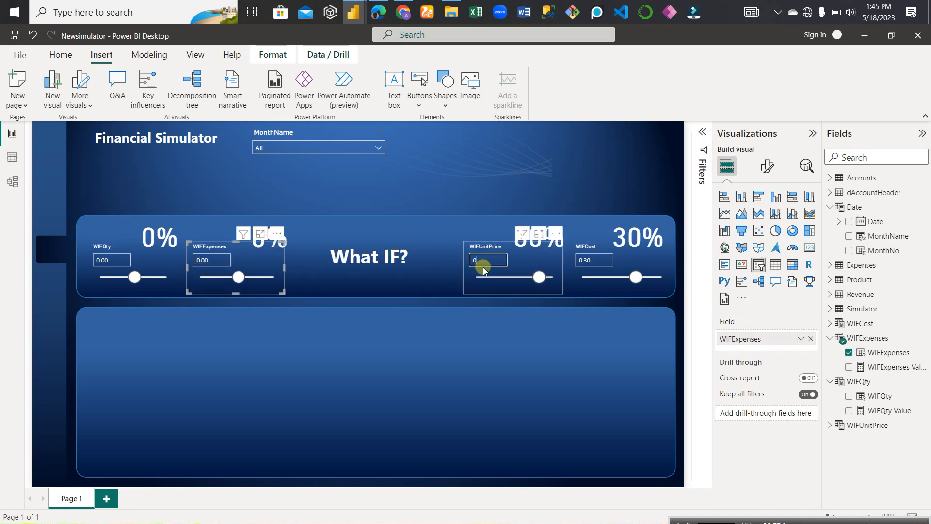
click(590, 261)
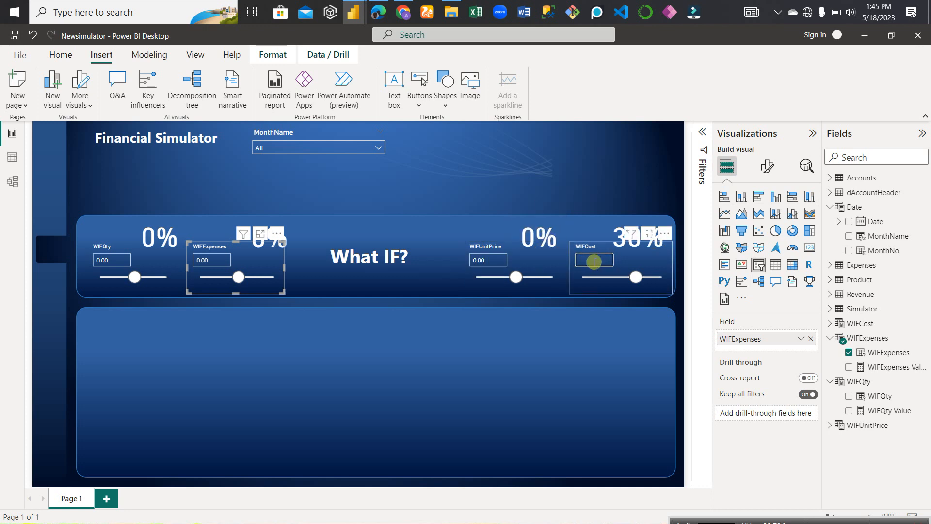
click(416, 403)
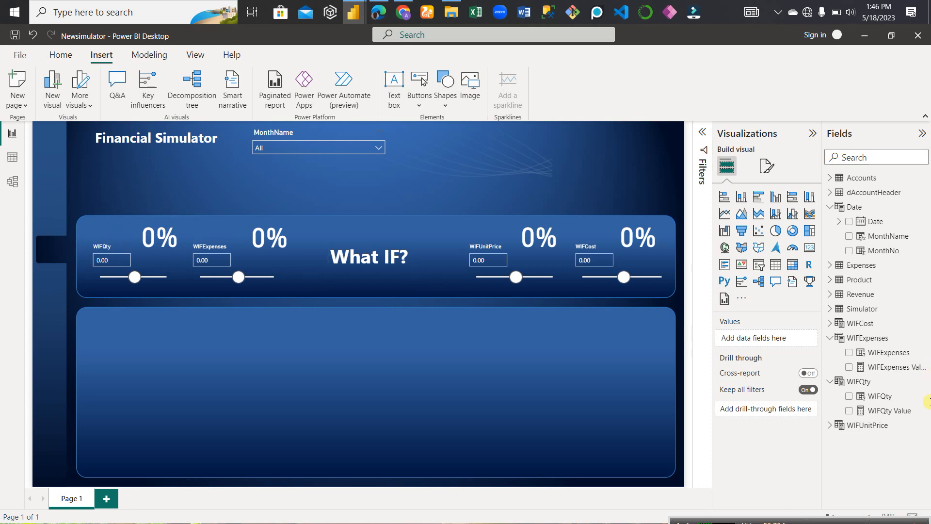
Collapse the WIFQty, WIFExpenses and Date tables in the field list
click(830, 382)
click(830, 338)
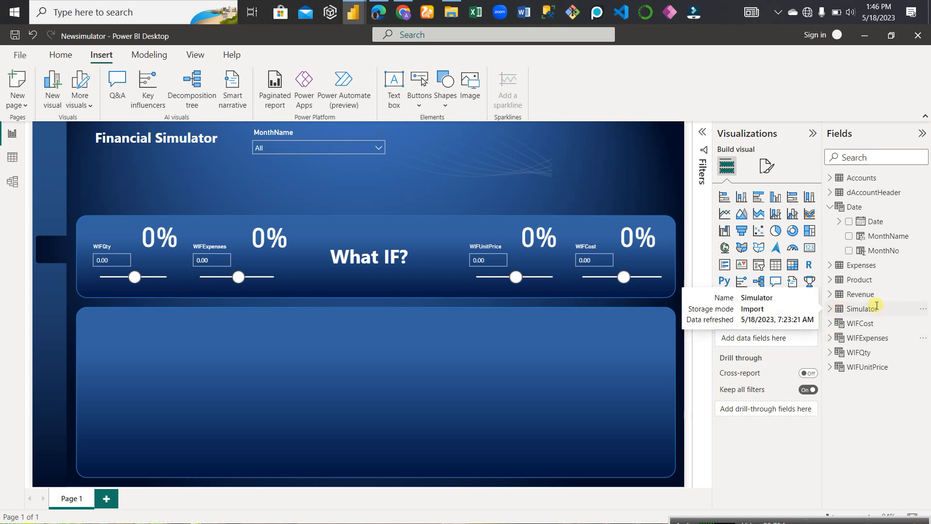
click(829, 206)
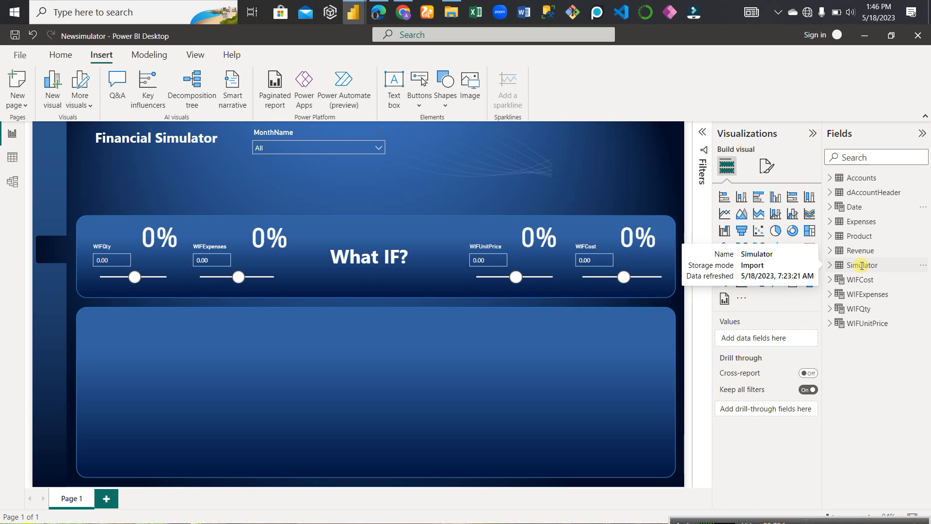
Create an empty manually entered table with the name SIMULATOR and load it into the model
click(61, 55)
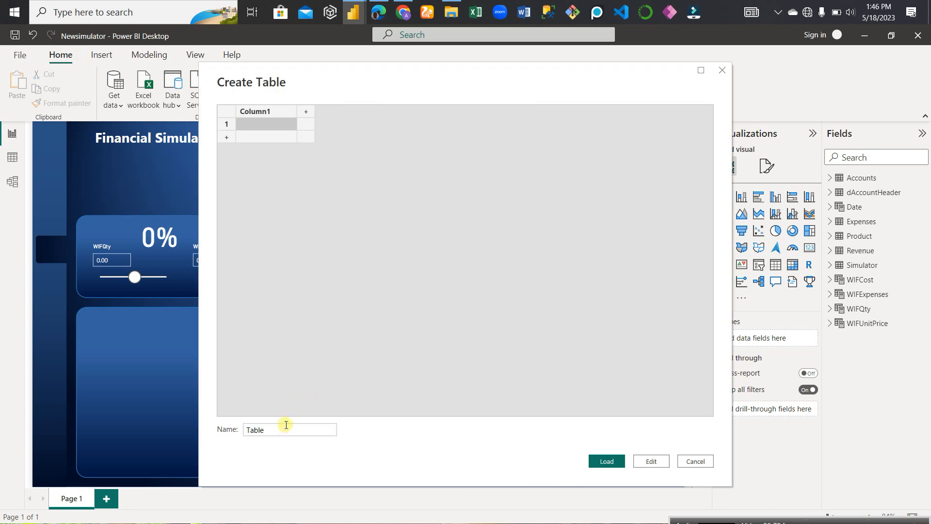
drag(270, 432, 242, 425)
text(SIMULATOR)
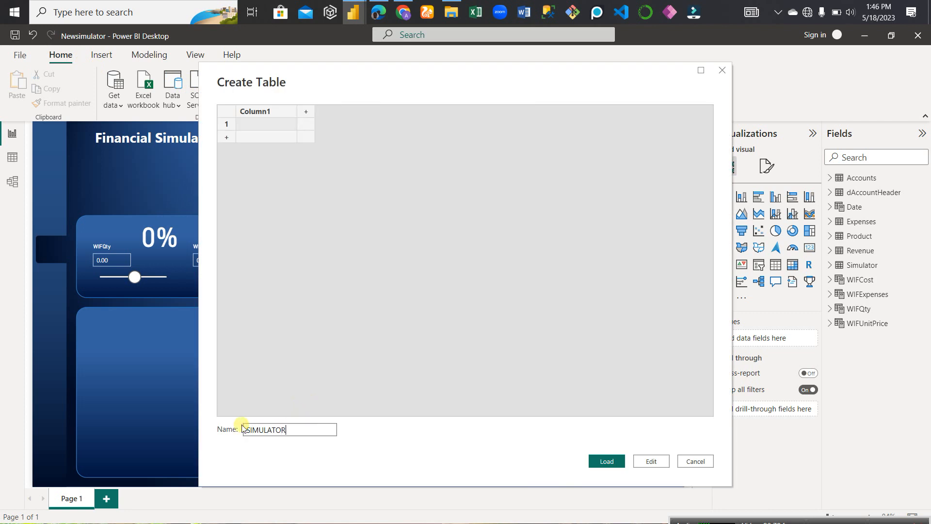
key(Return)
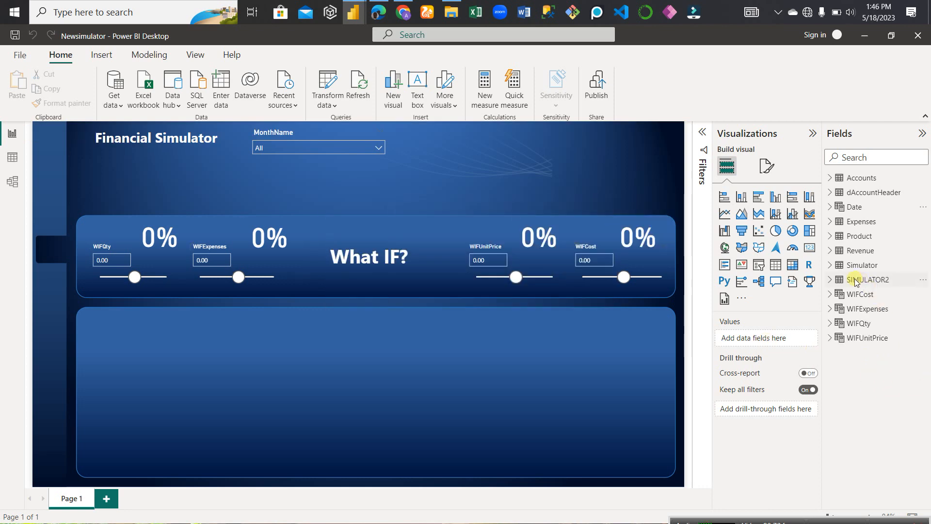
right_click(855, 280)
click(806, 290)
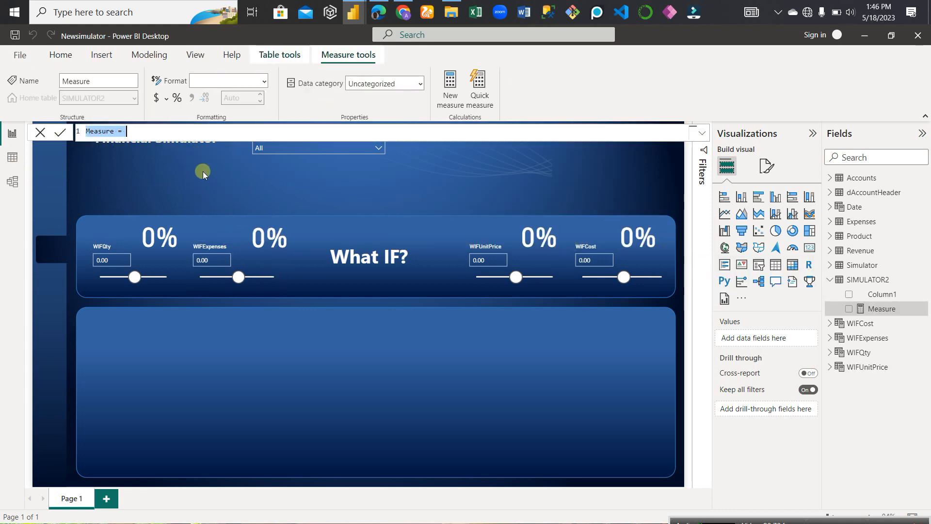
click(40, 132)
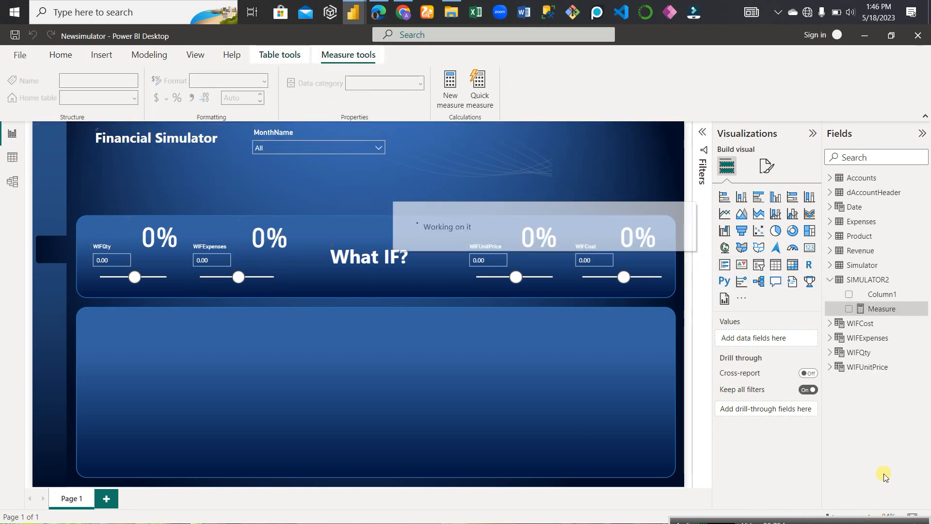
click(832, 280)
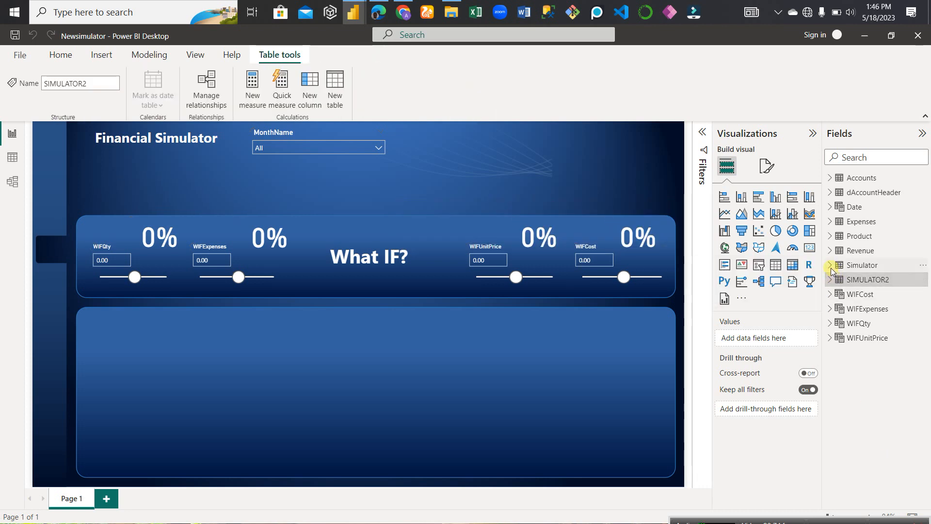
Expand the existing Simulator table and select its Operating Income measure for inspection
click(830, 265)
scroll(878, 296, down, 3)
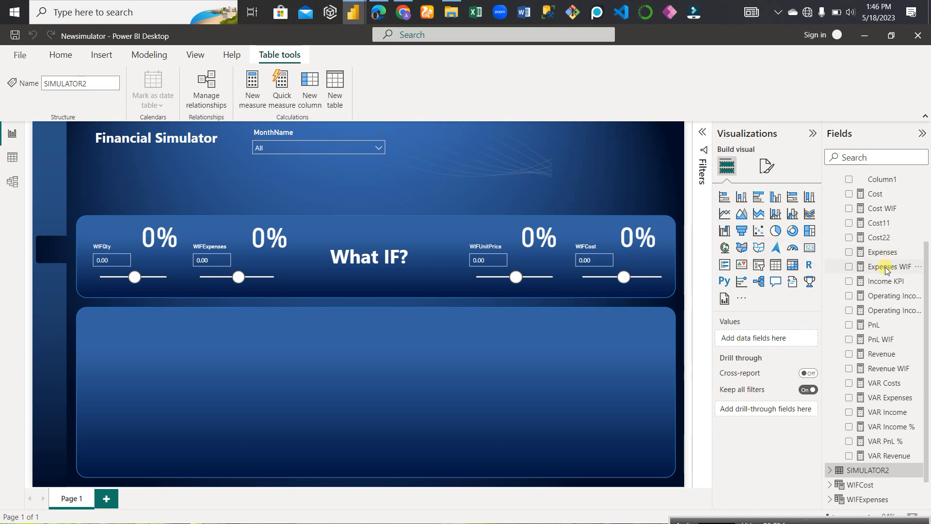
click(885, 298)
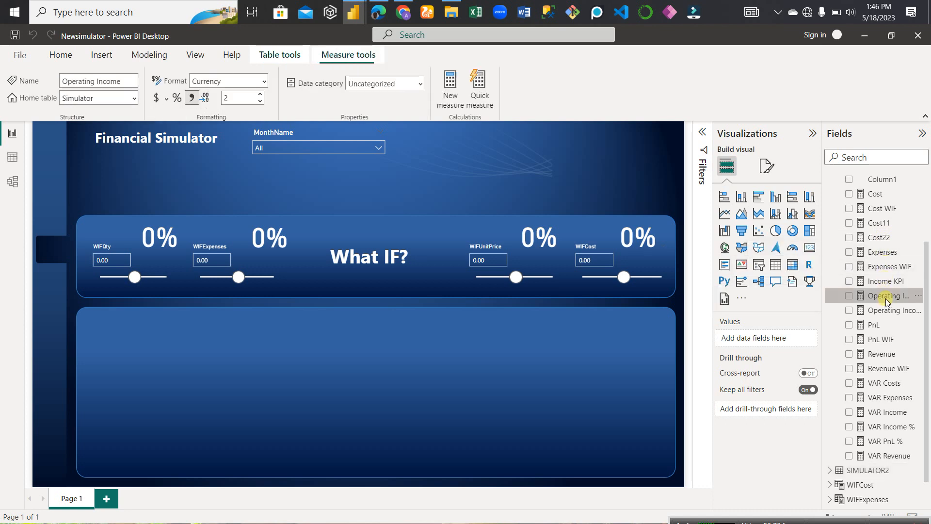
Inspect the formulas of the Cost, Cost WIF, Cost11, Cost22 and Expenses measures in the Simulator table
click(881, 193)
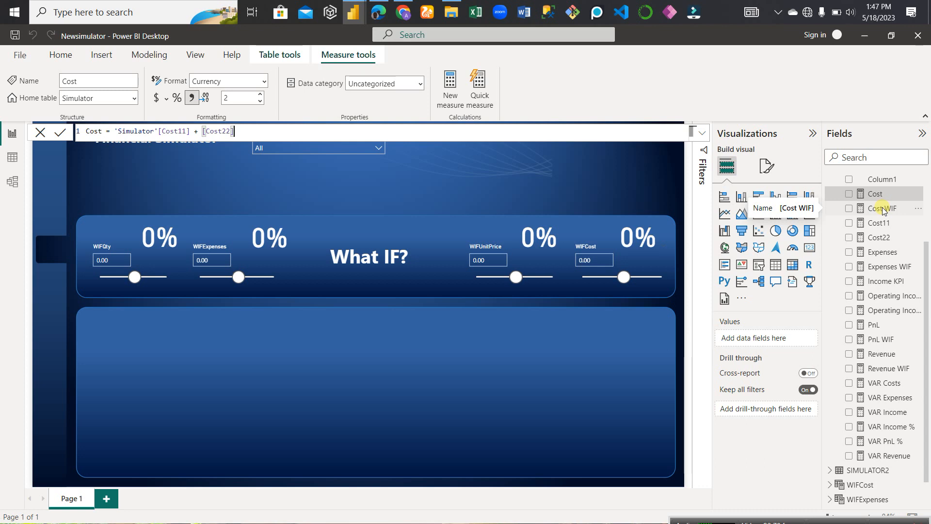
click(883, 210)
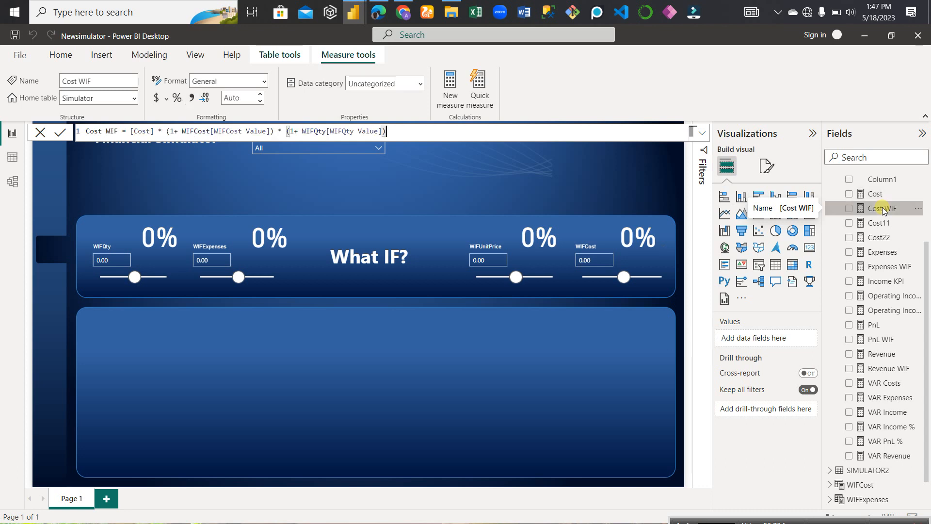
click(882, 223)
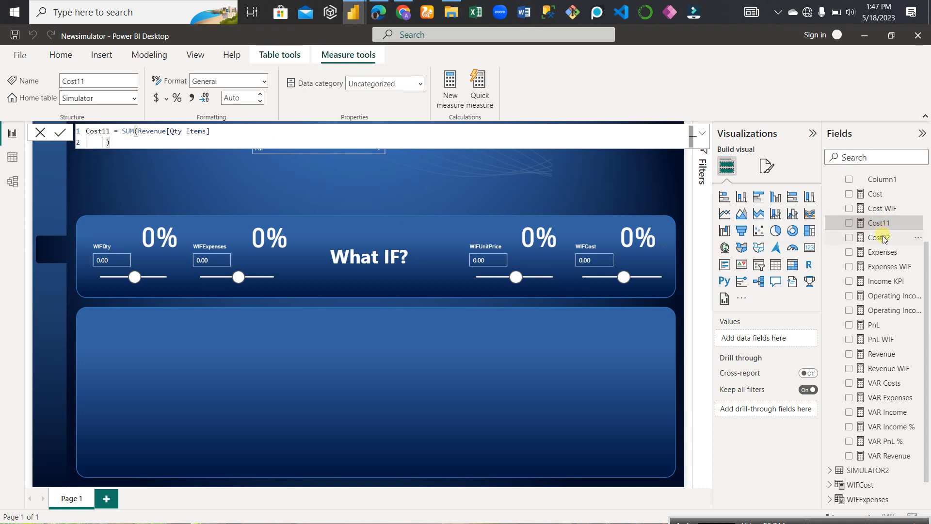
click(883, 238)
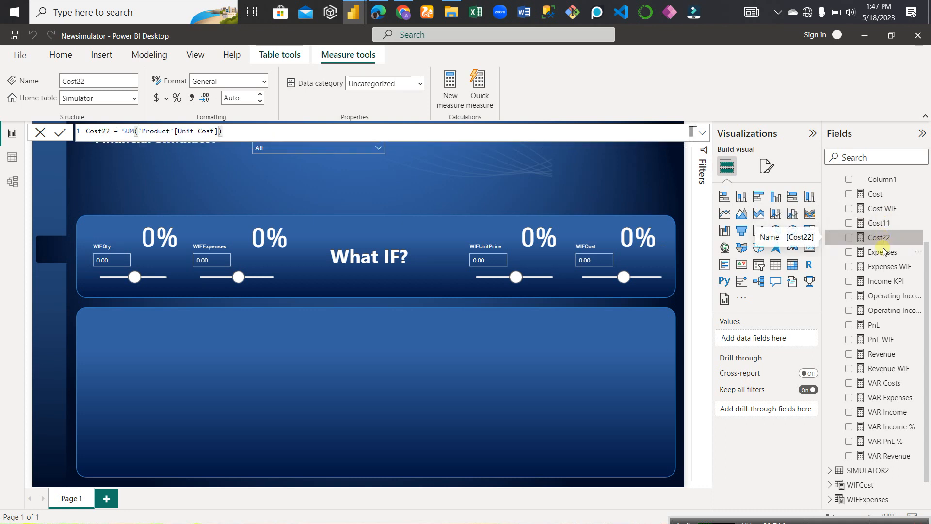
click(883, 252)
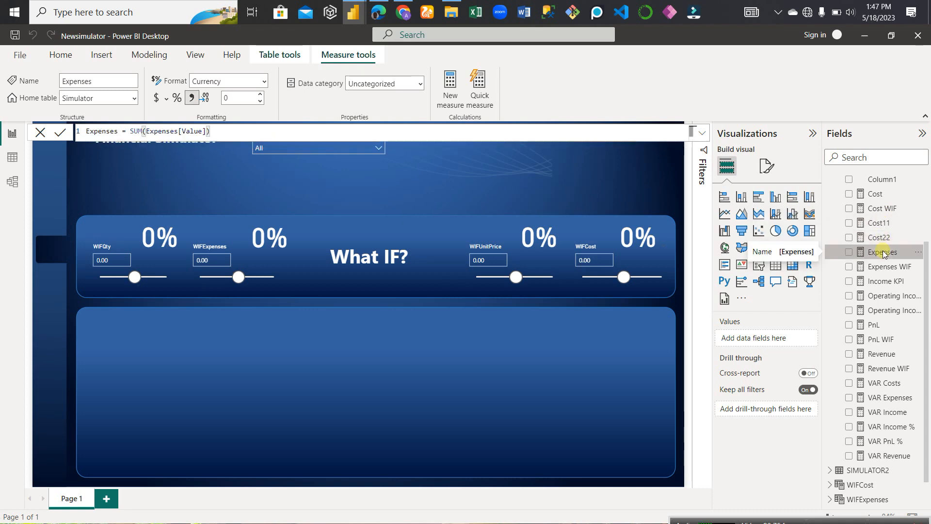
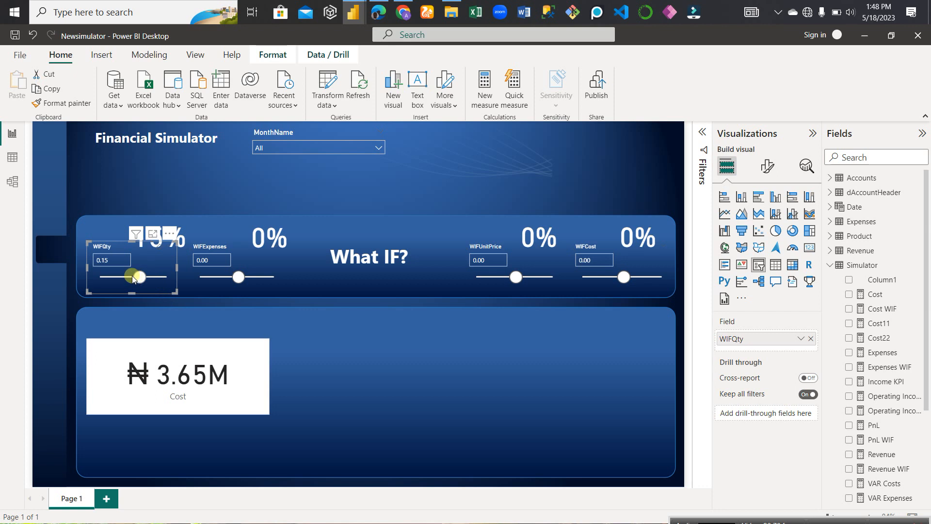
Try WIFQty at -0.20 and 0.20 against the Cost card and reset the slicer to 0
click(128, 277)
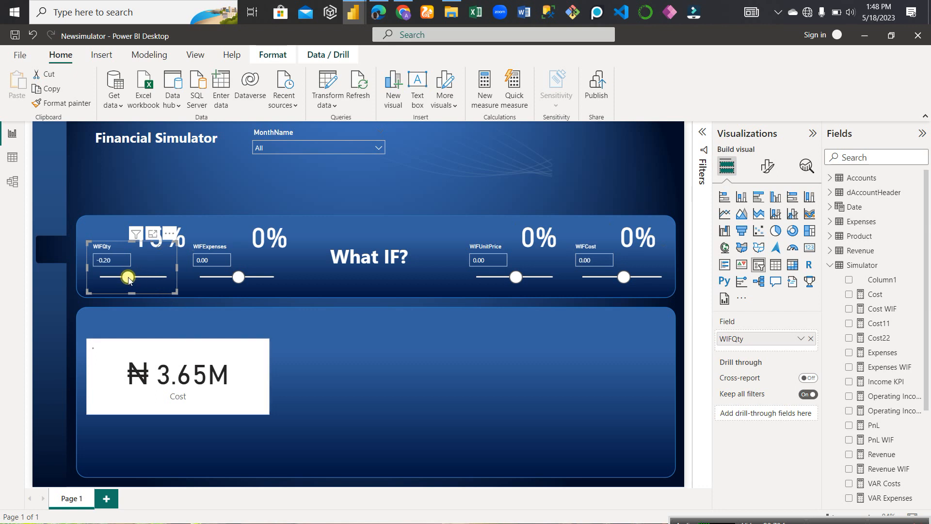
drag(136, 281, 141, 277)
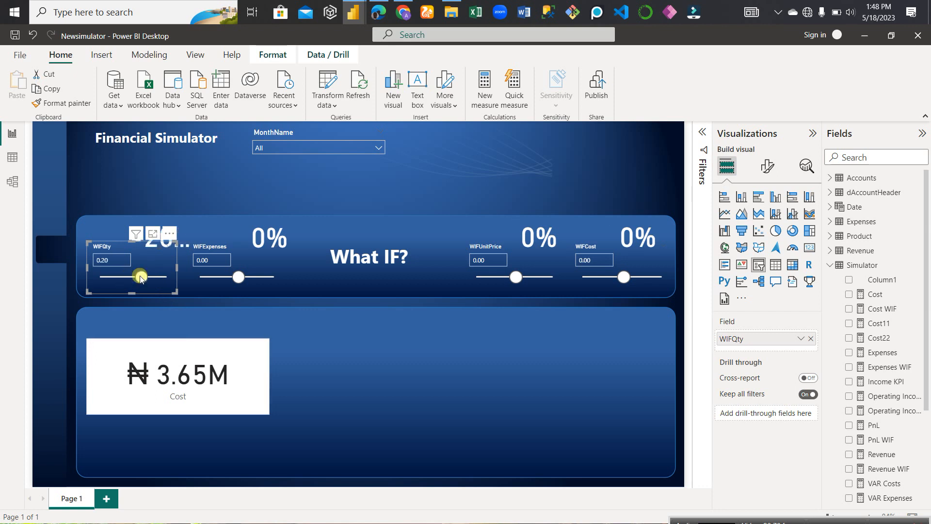
click(115, 261)
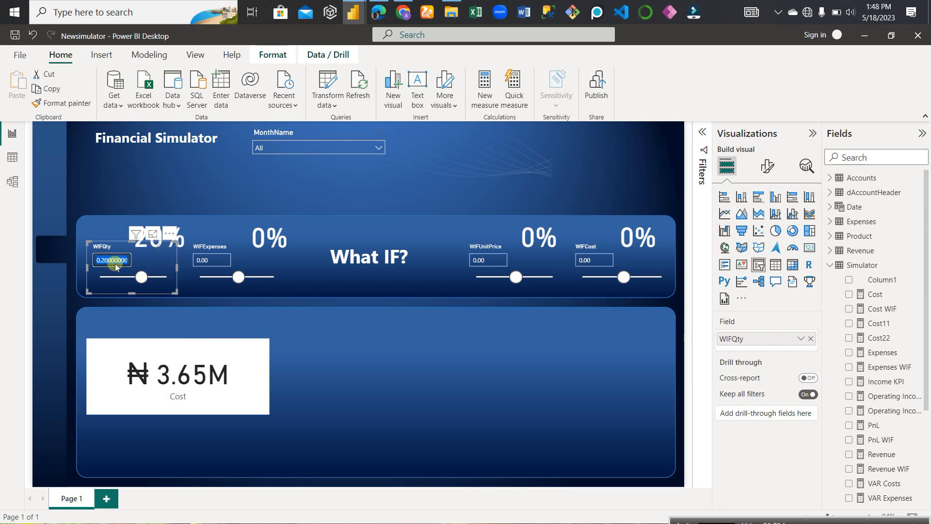
text(0)
Replace the Cost measure in the card with VAR Costs
click(219, 410)
scroll(874, 429, down, 3)
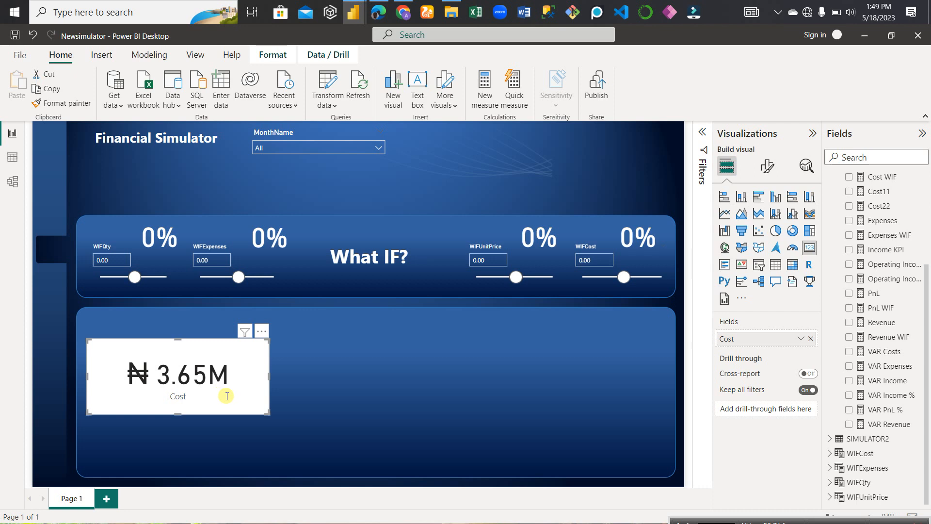
click(810, 338)
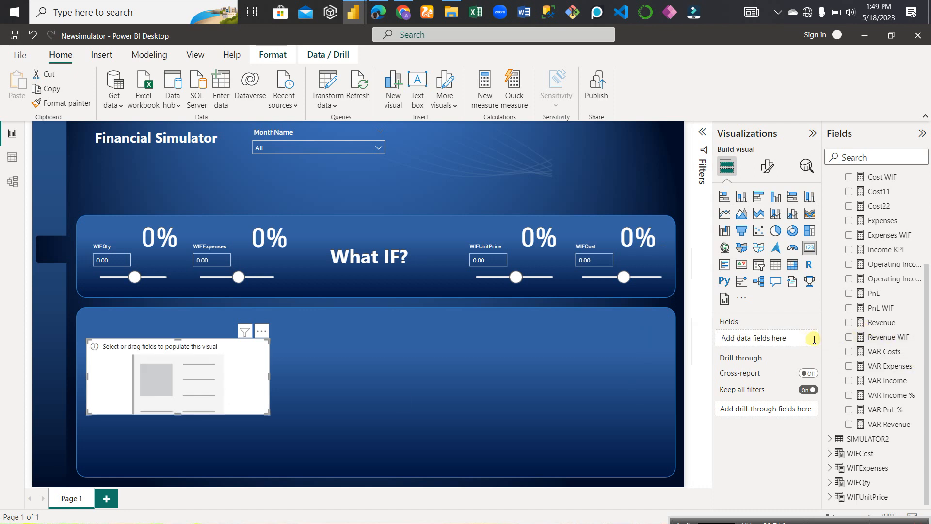
drag(890, 351, 782, 340)
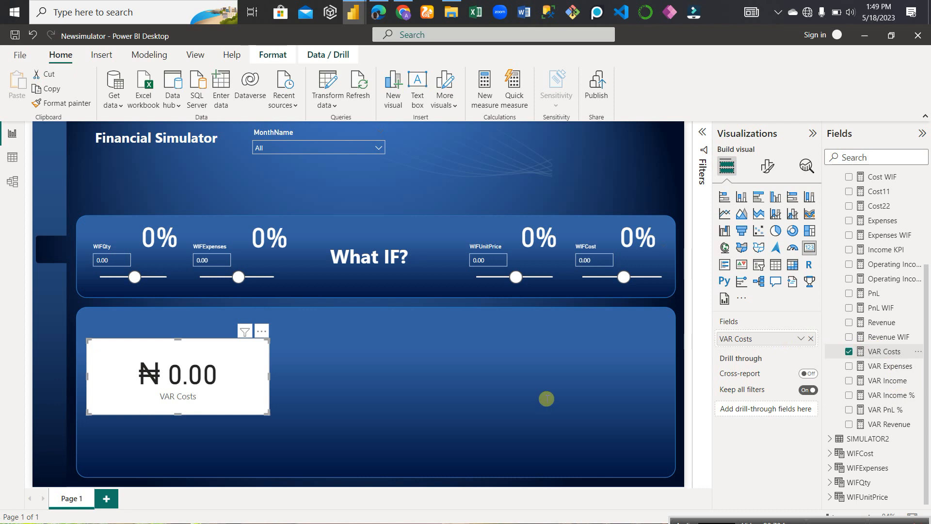
Test the VAR Costs card with WIFQty raised to 0.30 and return the slicer to 0
click(153, 277)
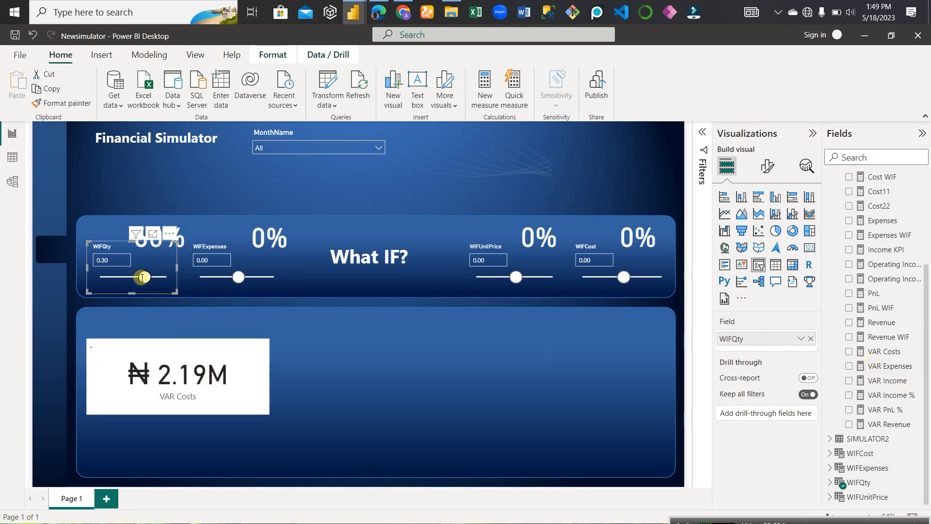
click(115, 259)
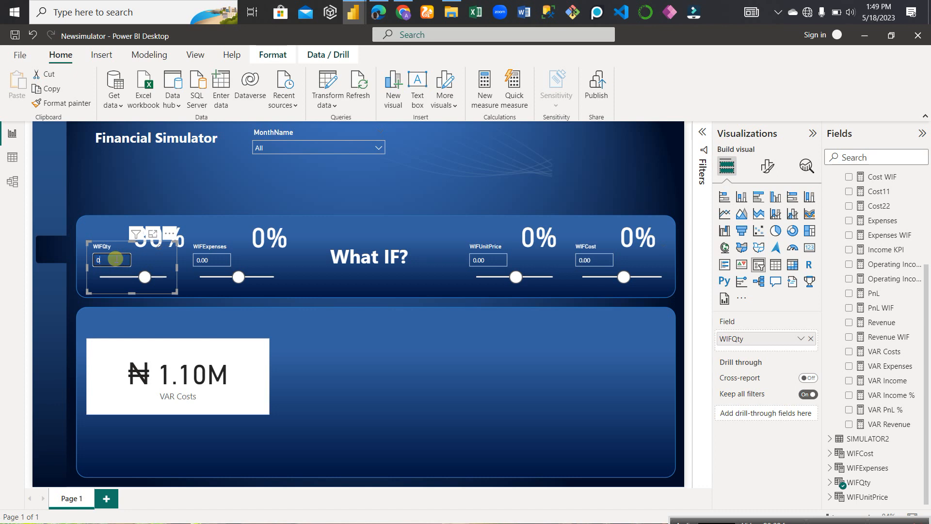
text(0)
key(Return)
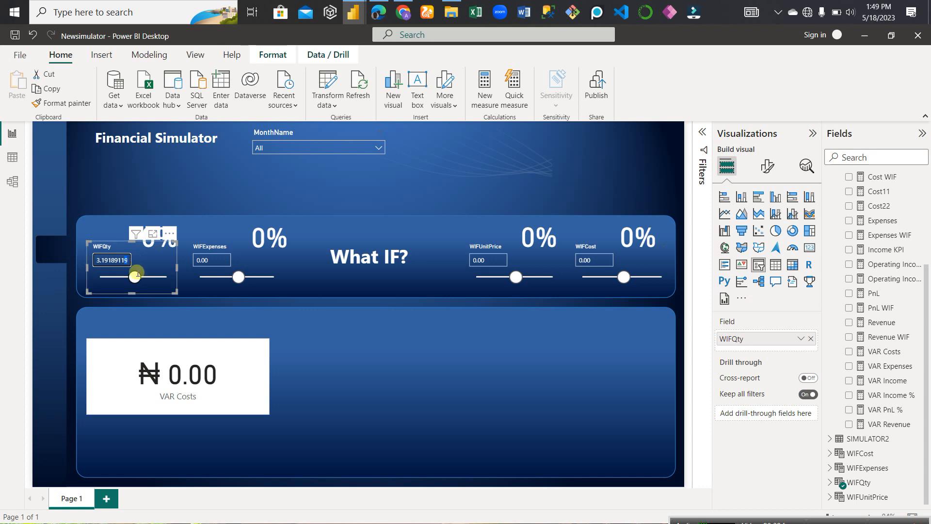
click(126, 275)
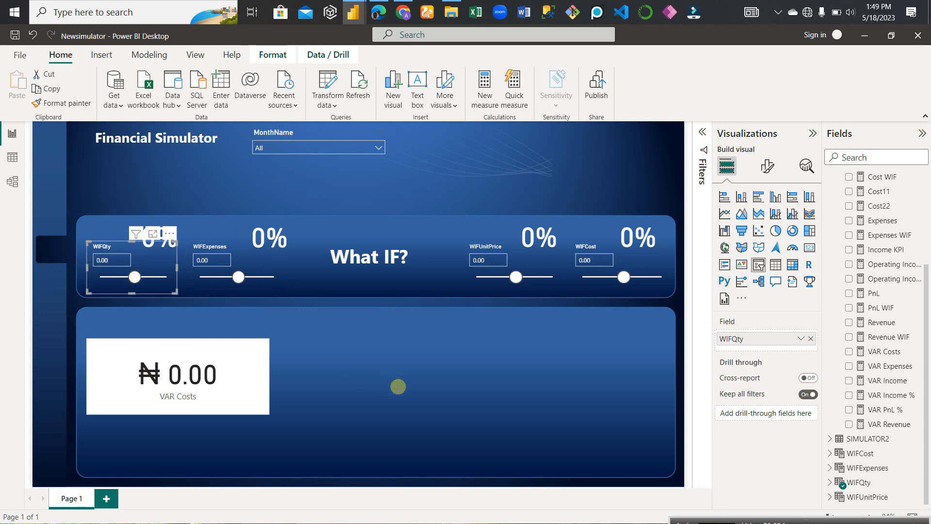
Delete the VAR Costs card from the lower panel and leave nothing selected on the page
click(222, 374)
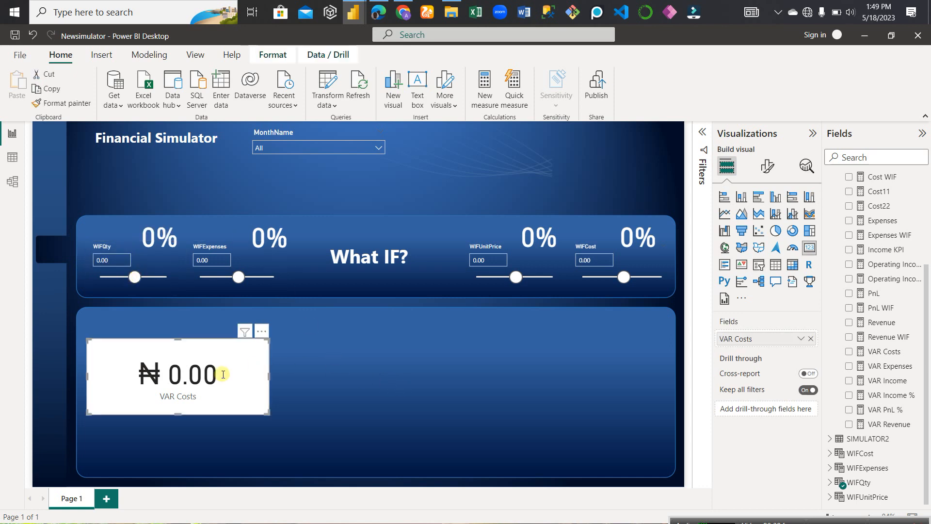
click(262, 331)
click(288, 361)
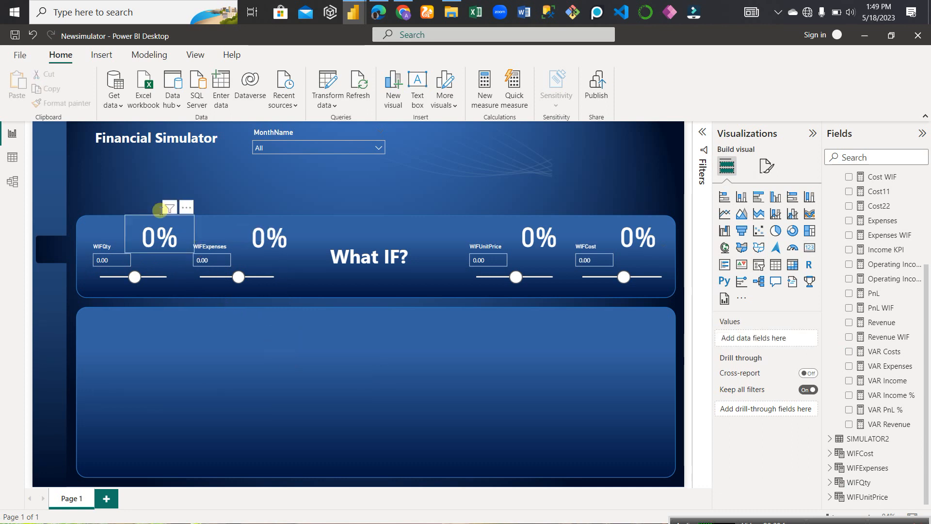
click(136, 181)
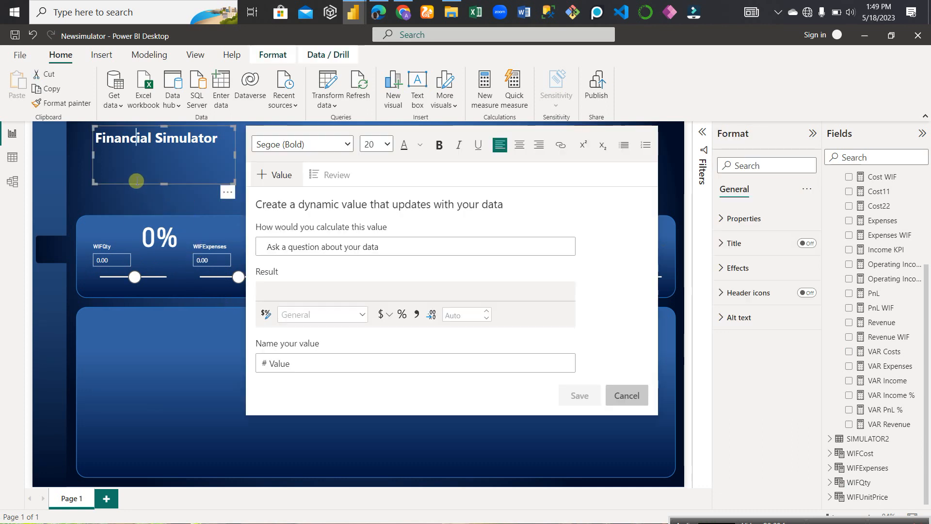
click(166, 344)
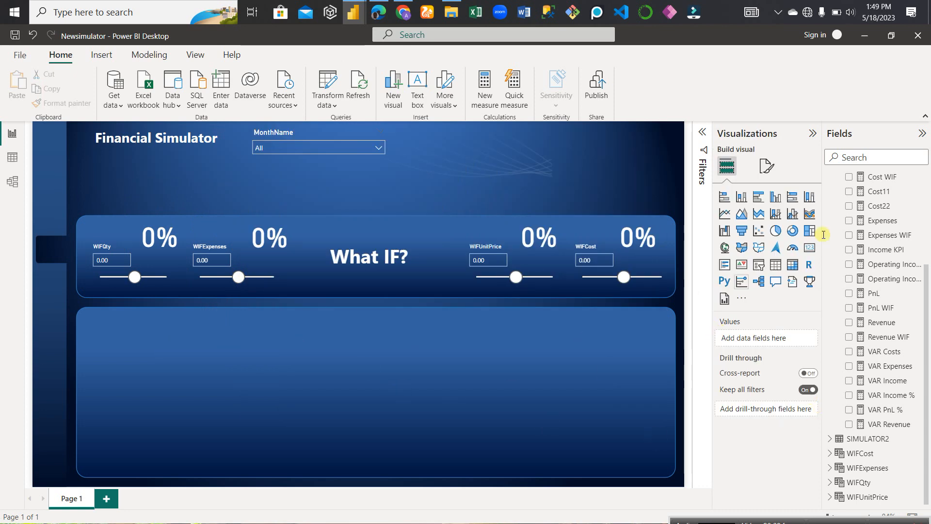
Insert a blank card in the lower panel, narrow it to about half its width and paste four copies of it
click(810, 248)
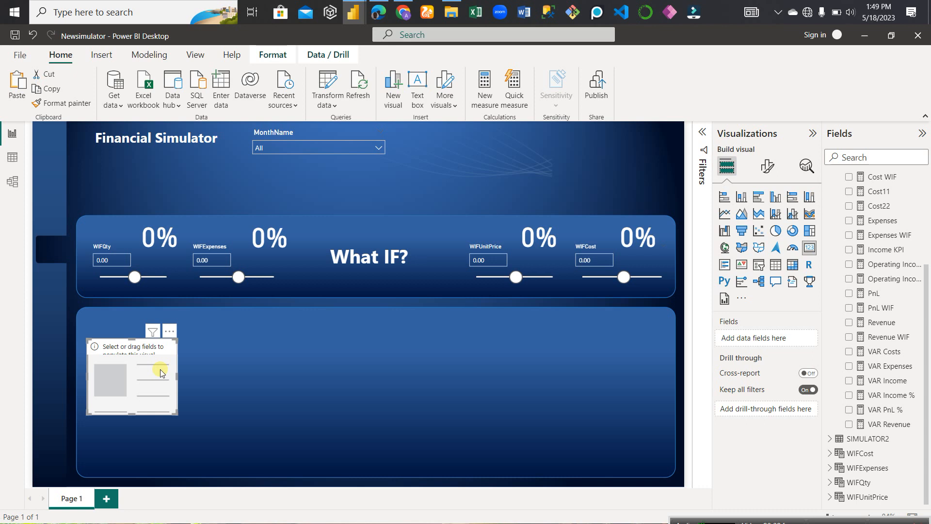
drag(162, 373, 168, 377)
key(ctrl+v)
key(ctrl+v)
key(ctrl+v)
key(ctrl+v)
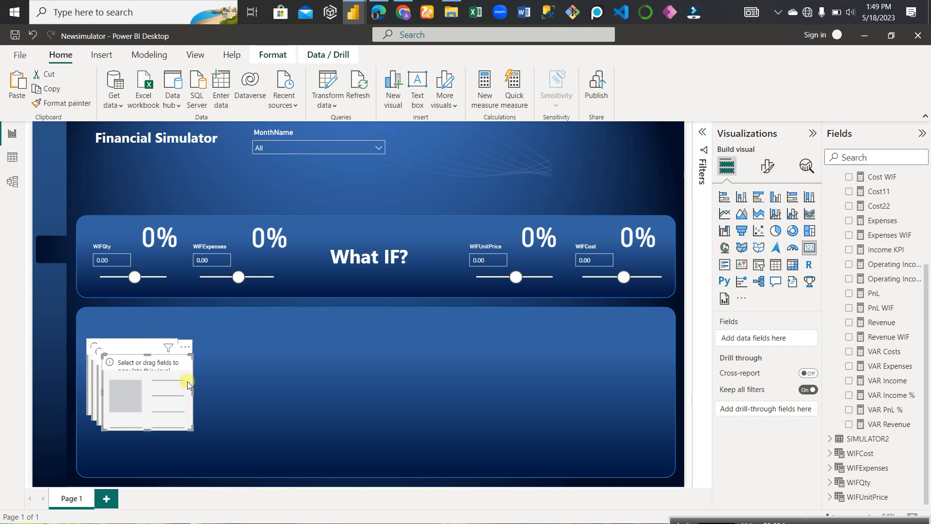
Spread the four pasted cards across the lower panel to form a row of five with the original
drag(187, 381, 630, 381)
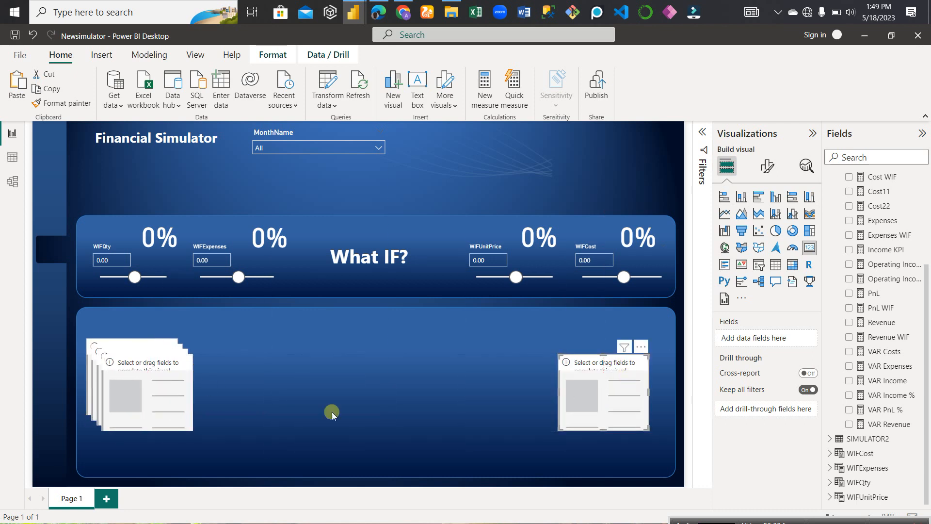
drag(160, 403, 499, 406)
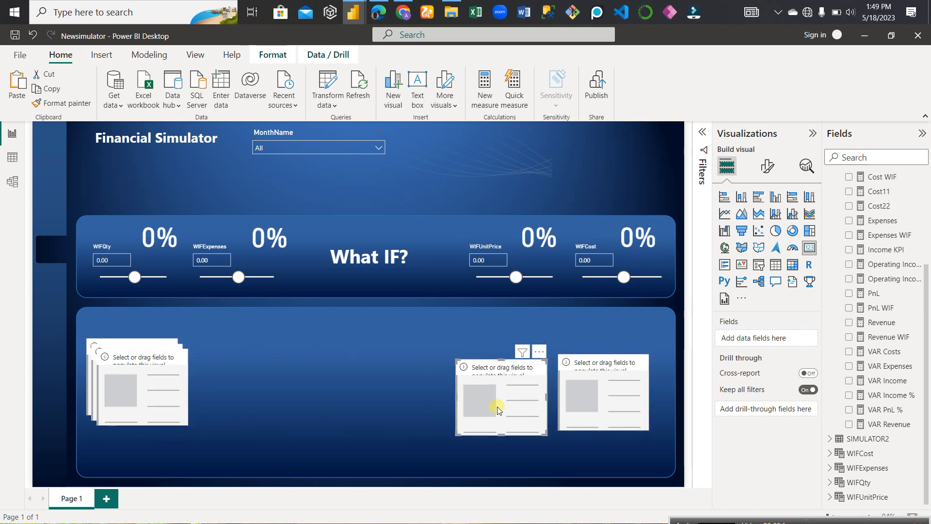
drag(145, 396, 392, 412)
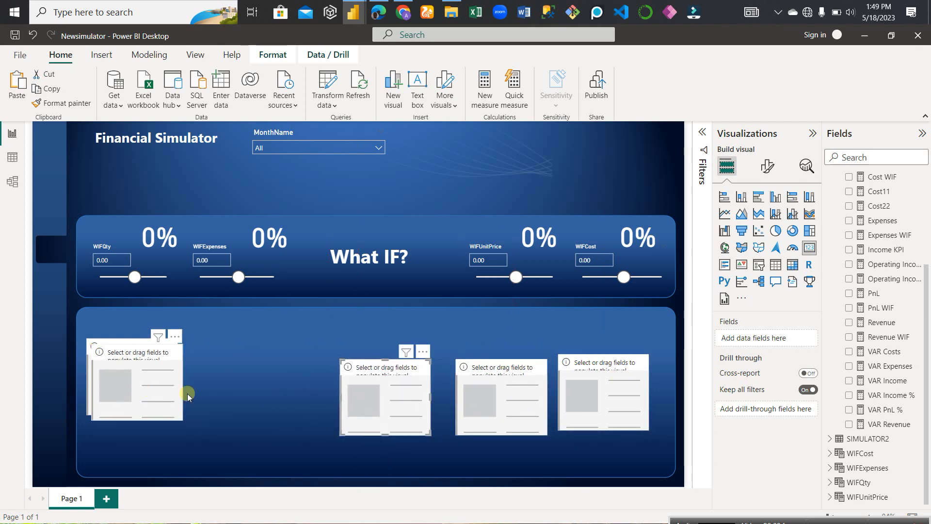
drag(183, 388, 282, 402)
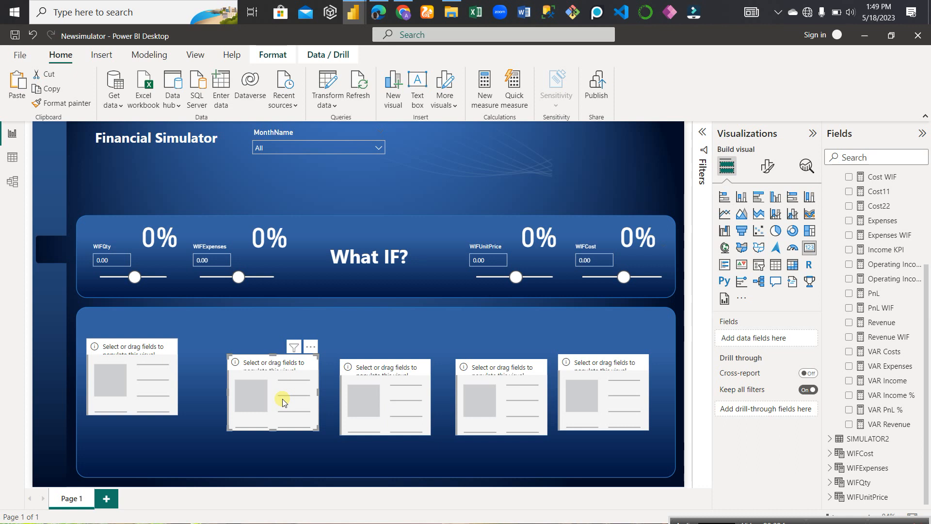
Assign VAR Revenue, VAR Costs, VAR Expenses, VAR Income and VAR Income % to the five blank cards in left-to-right order
click(129, 385)
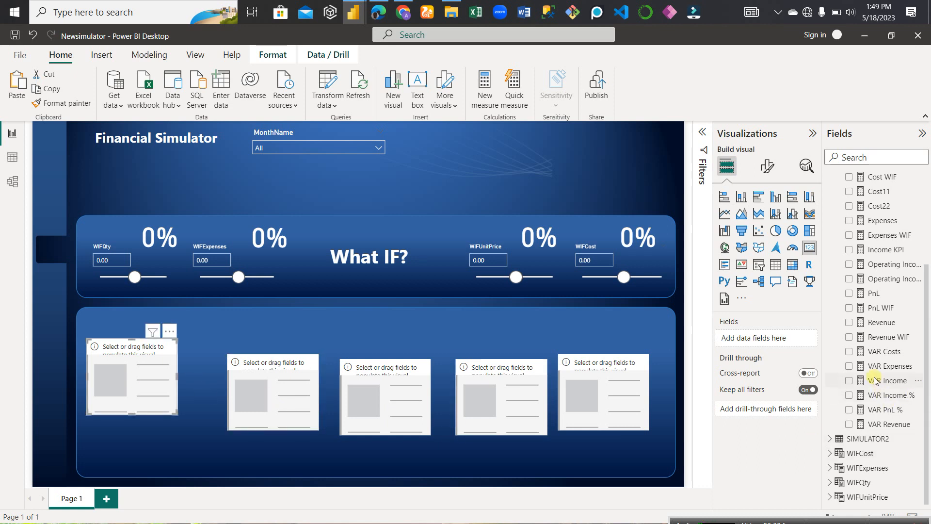
click(849, 425)
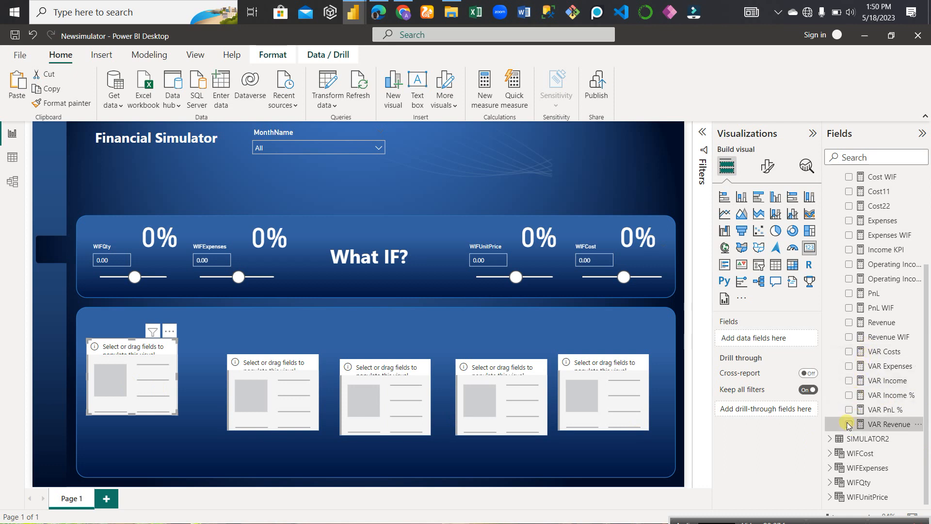
click(285, 402)
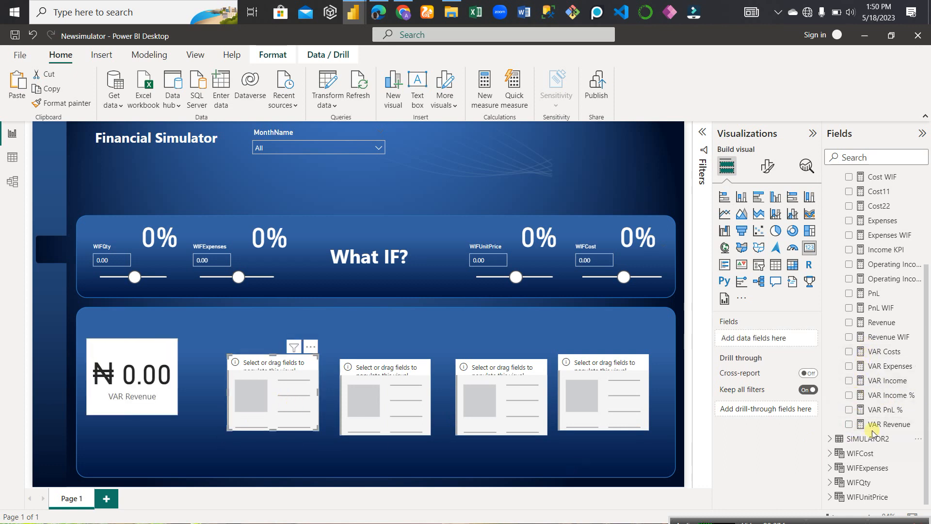
click(849, 352)
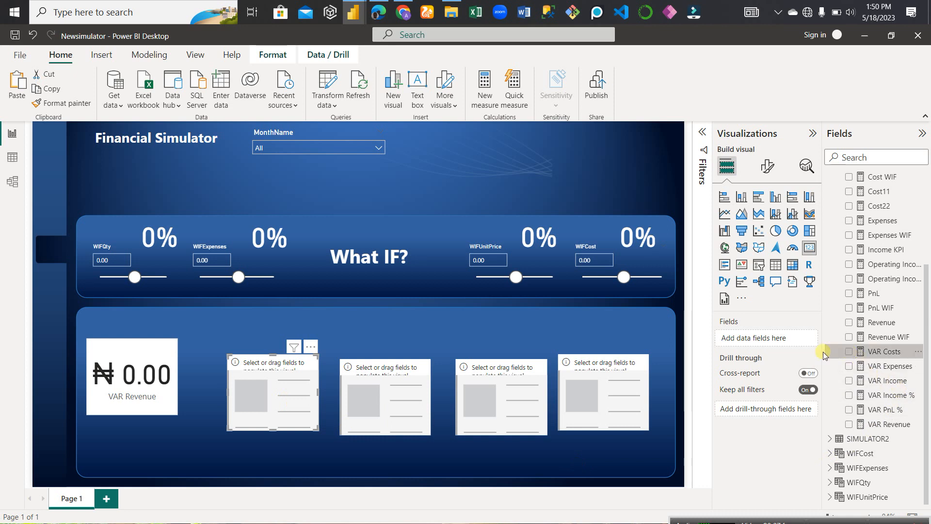
click(373, 399)
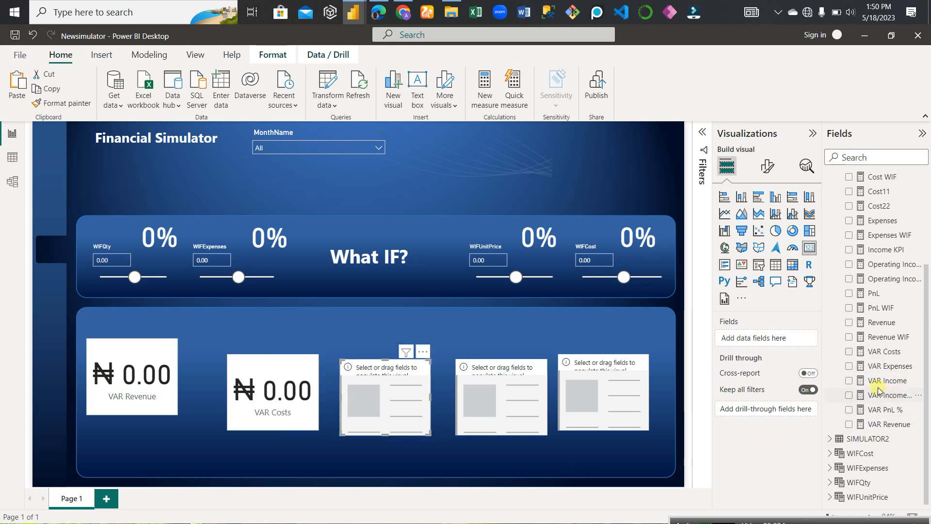
click(849, 367)
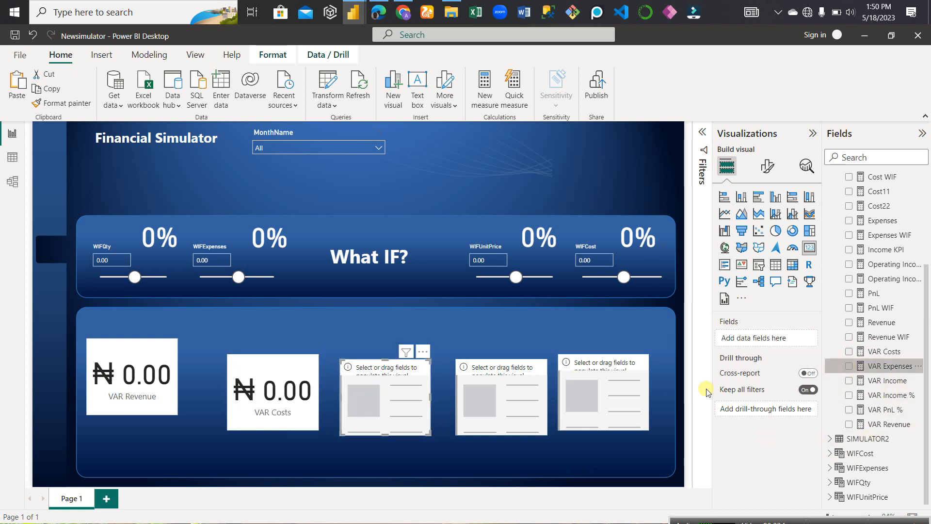
click(487, 405)
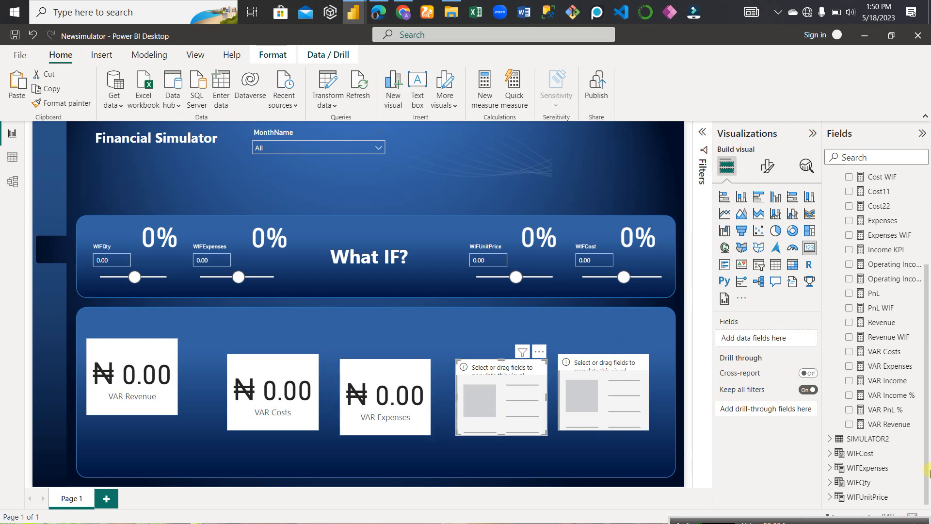
click(849, 380)
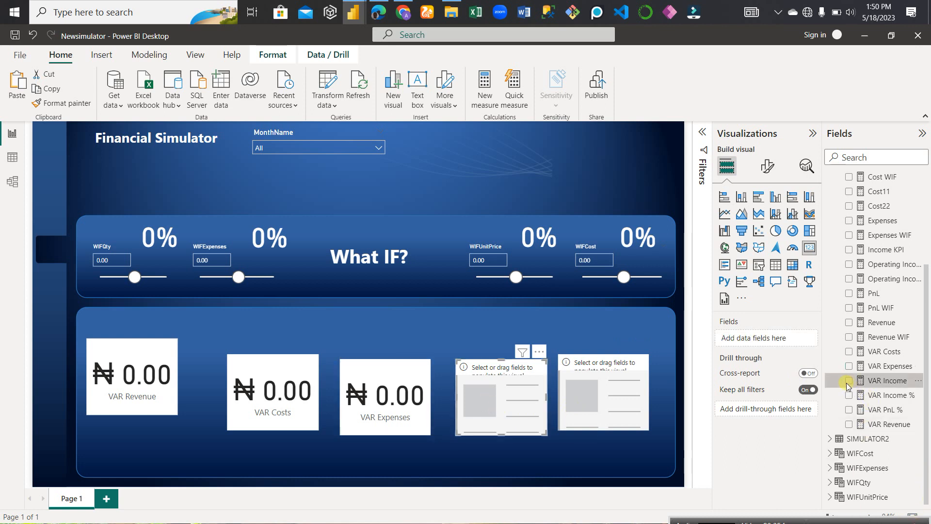
click(588, 395)
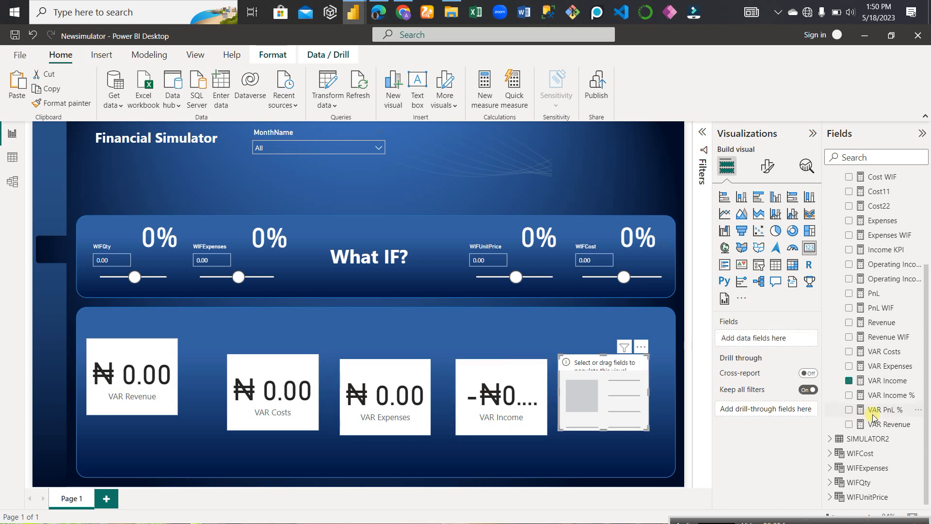
click(850, 397)
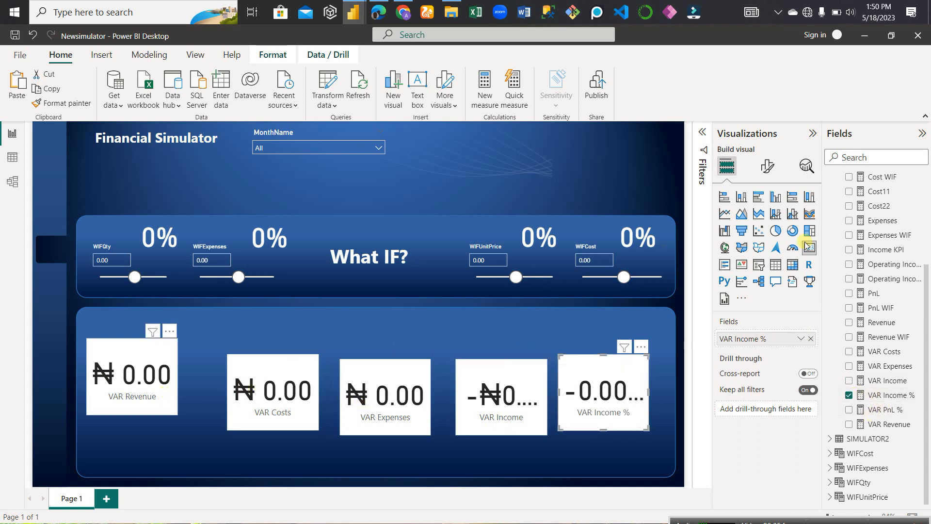
Set the background transparency of the VAR Revenue and VAR Costs cards to 100%
click(769, 169)
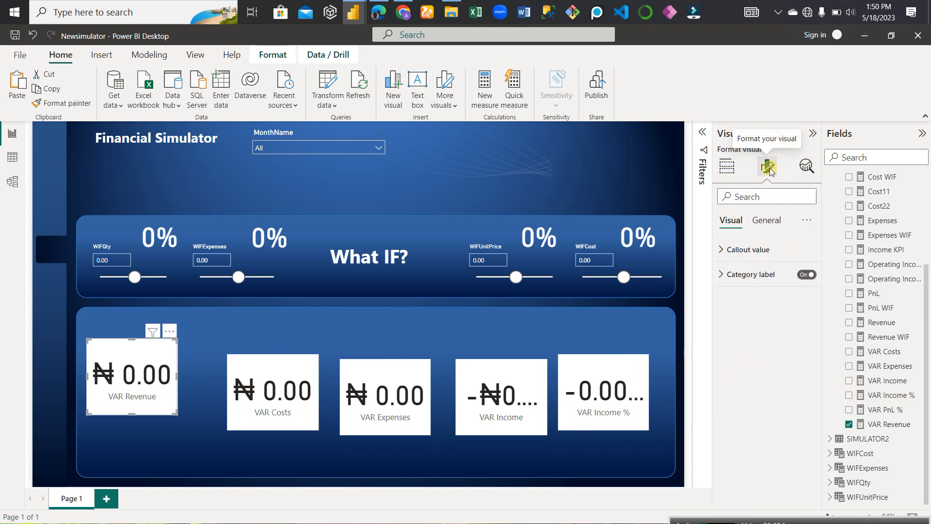
click(769, 223)
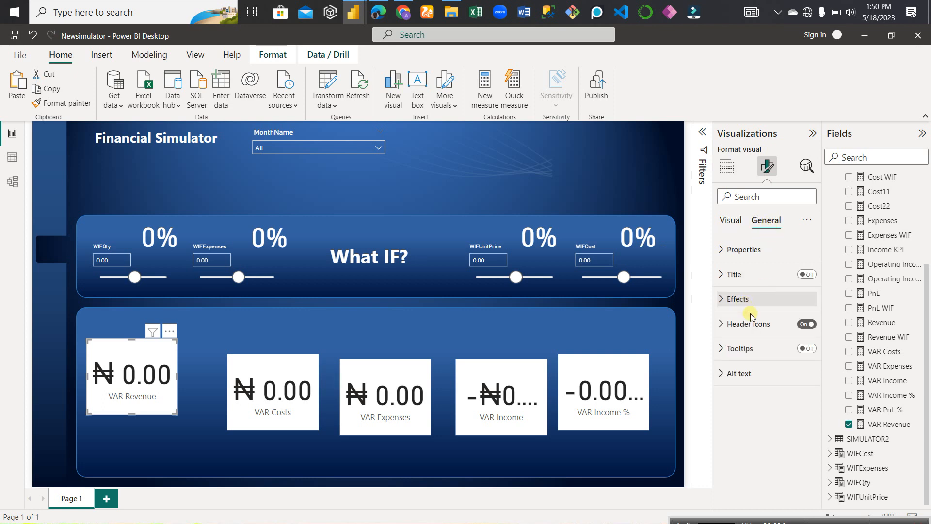
click(750, 310)
drag(760, 391, 827, 390)
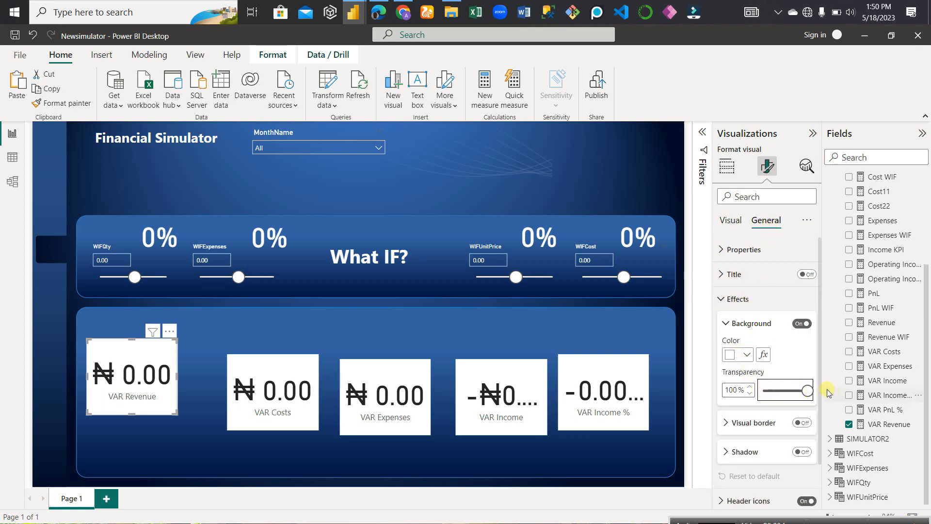
click(313, 416)
drag(765, 390, 824, 391)
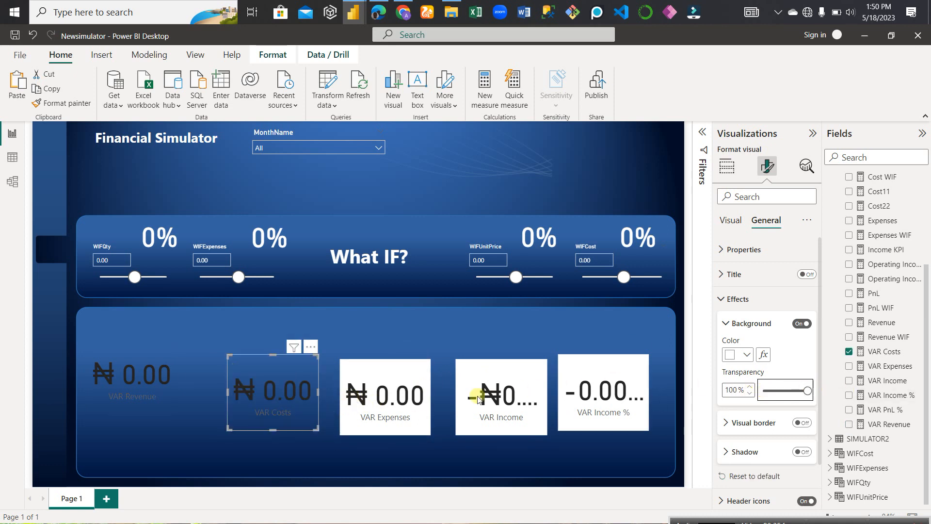
Set the background transparency of the VAR Expenses, VAR Income and VAR Income % cards to 100%
click(407, 393)
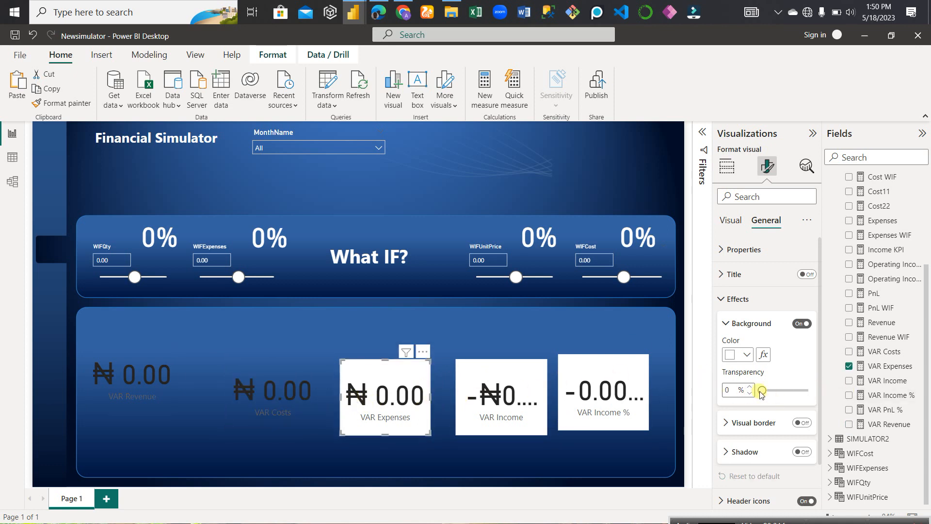
drag(761, 390, 809, 390)
click(523, 414)
click(632, 407)
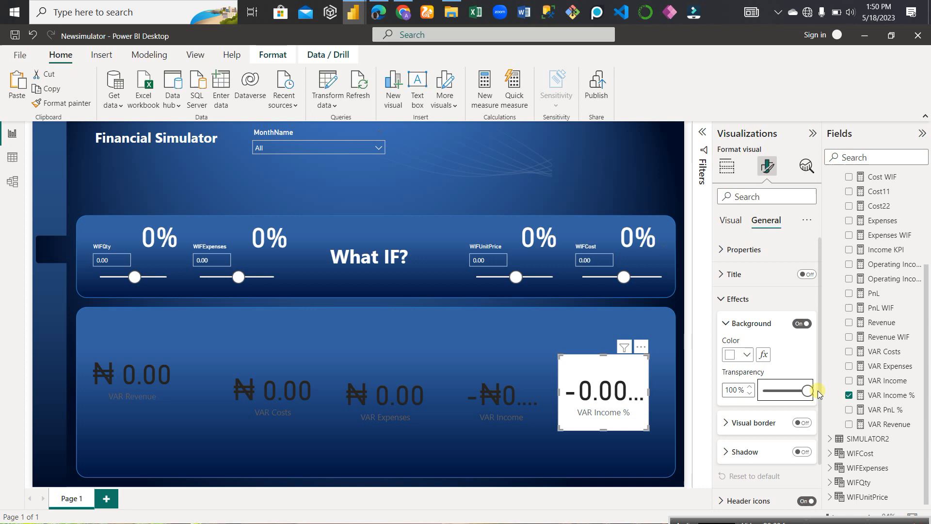
click(790, 422)
Change the callout value color of the VAR Revenue and VAR Costs cards to white
click(160, 400)
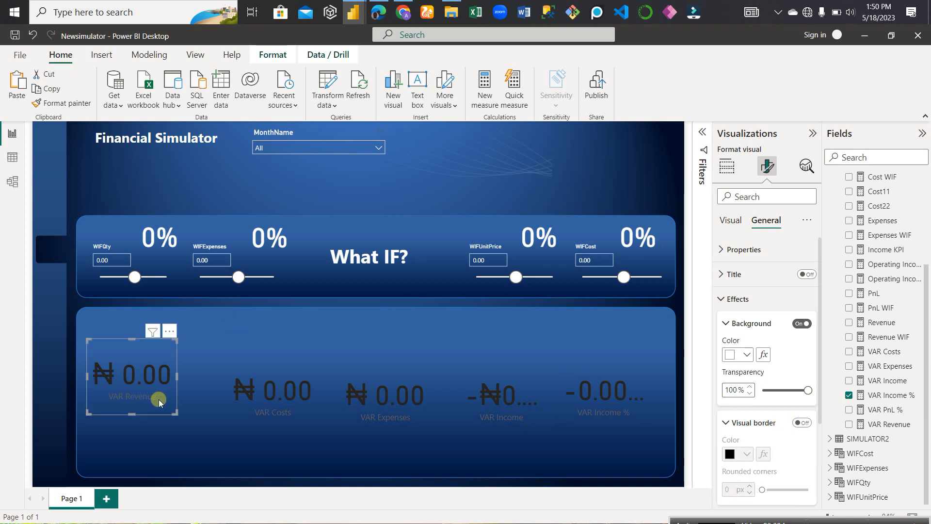
click(730, 225)
click(748, 249)
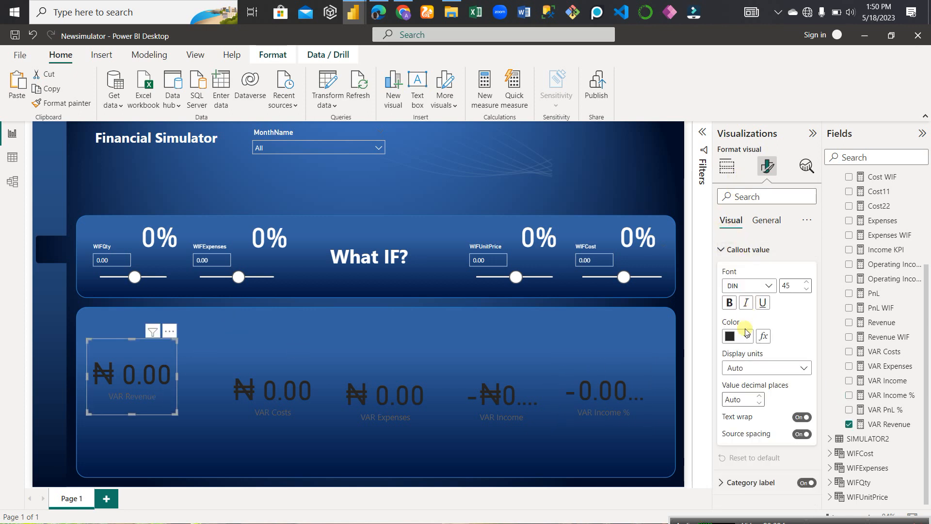
click(747, 336)
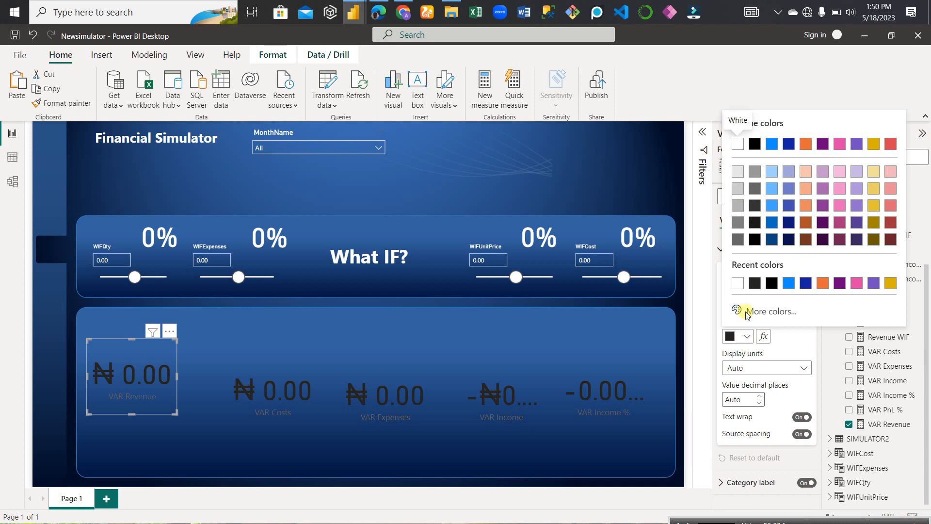
click(738, 285)
click(284, 423)
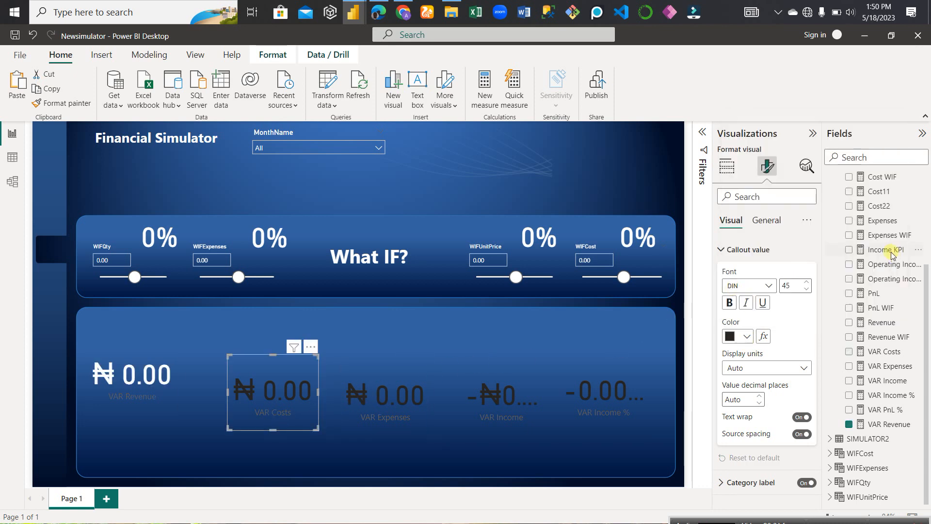
click(746, 336)
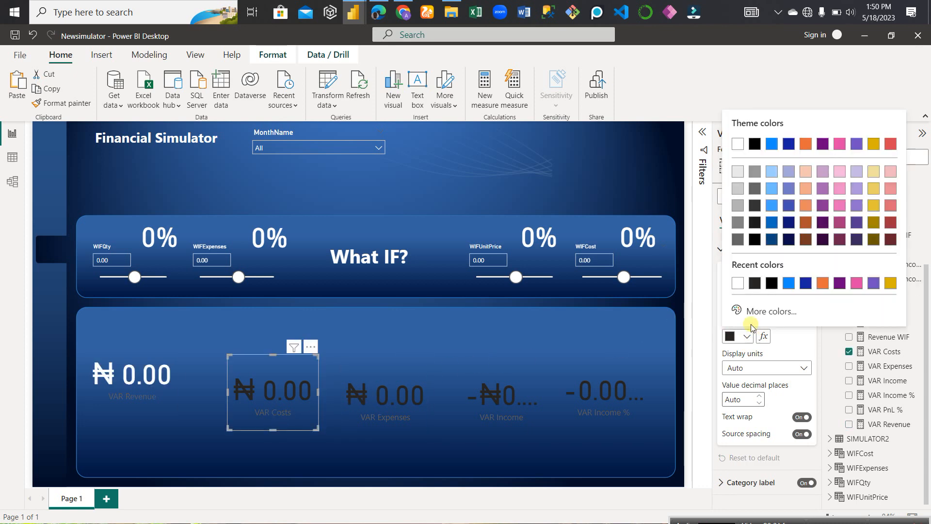
click(738, 283)
Change the callout value color of the VAR Expenses card to white
click(416, 411)
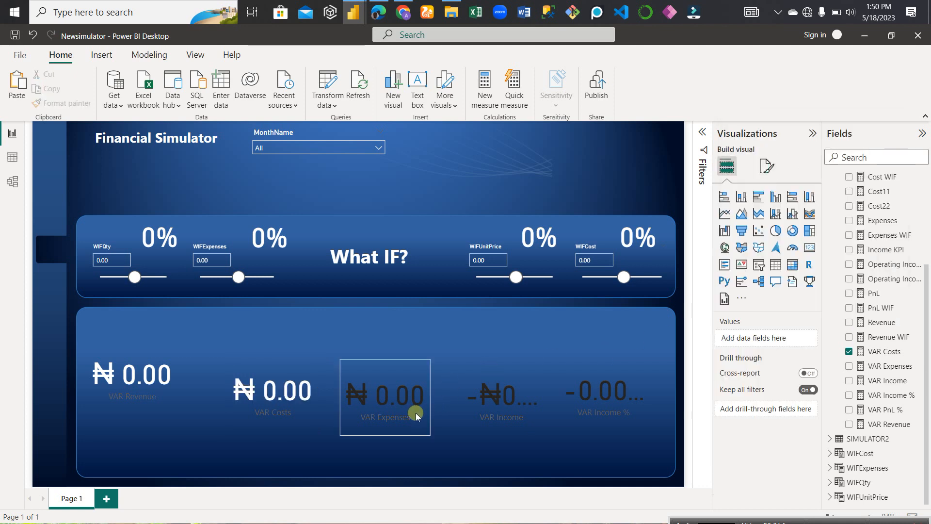
click(772, 172)
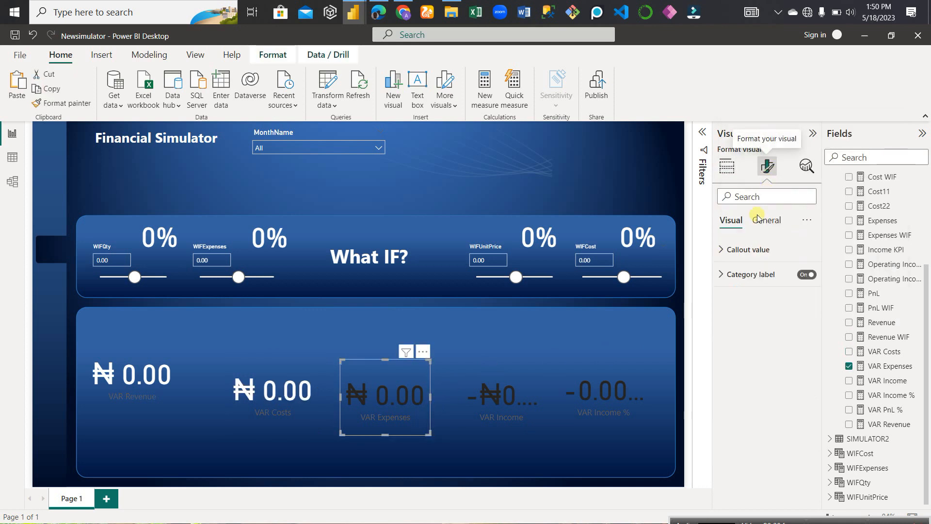
click(732, 249)
click(746, 337)
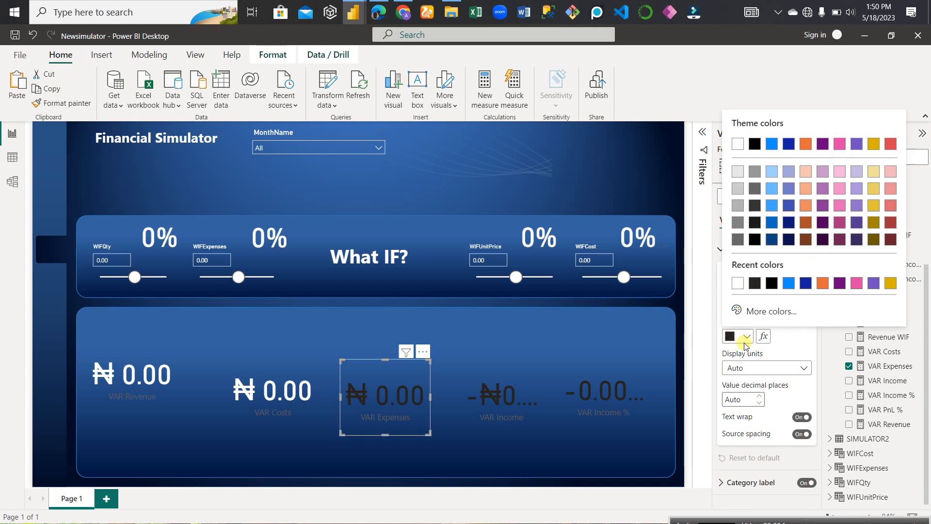
click(738, 285)
Change the callout value color of the VAR Income and VAR Income % cards to white
click(535, 424)
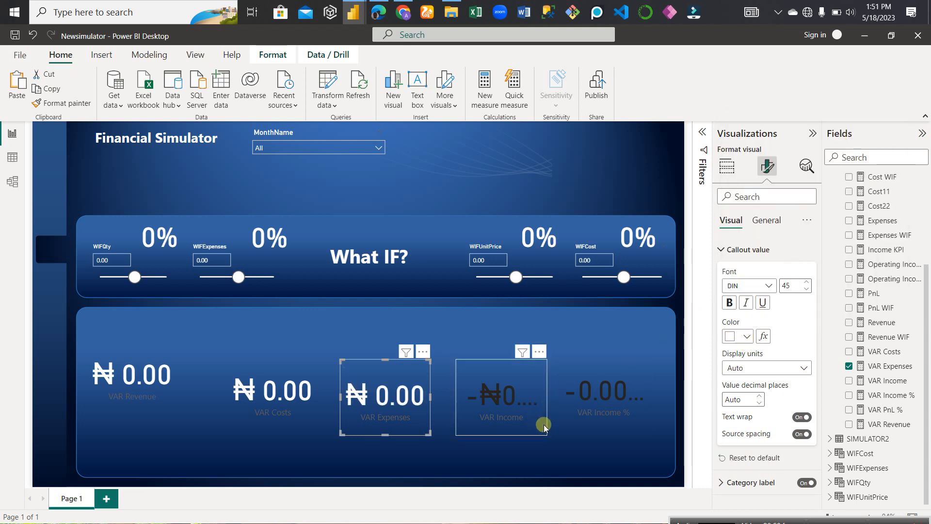
click(747, 337)
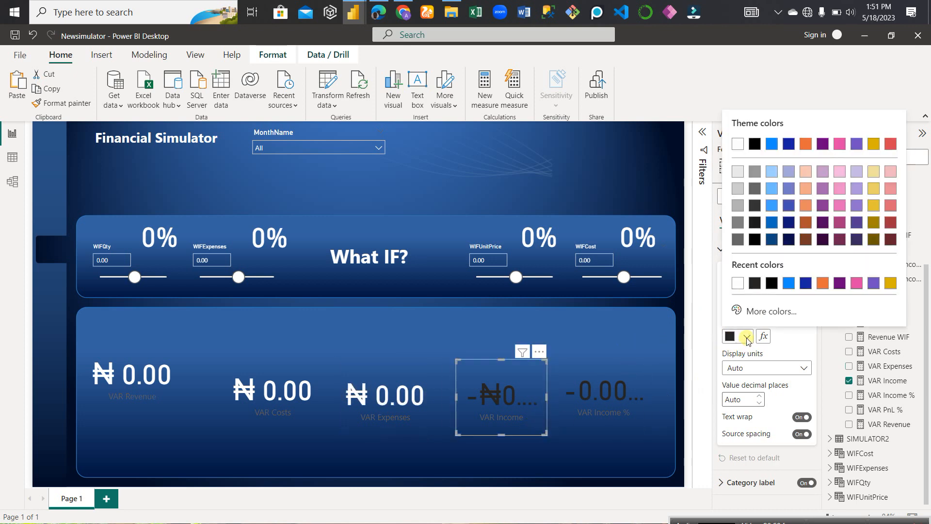
click(737, 283)
click(641, 425)
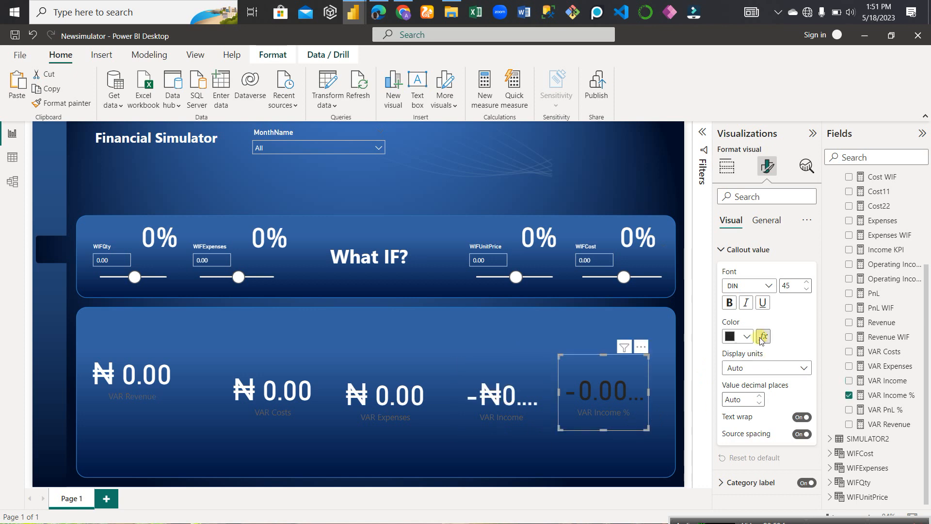
click(744, 339)
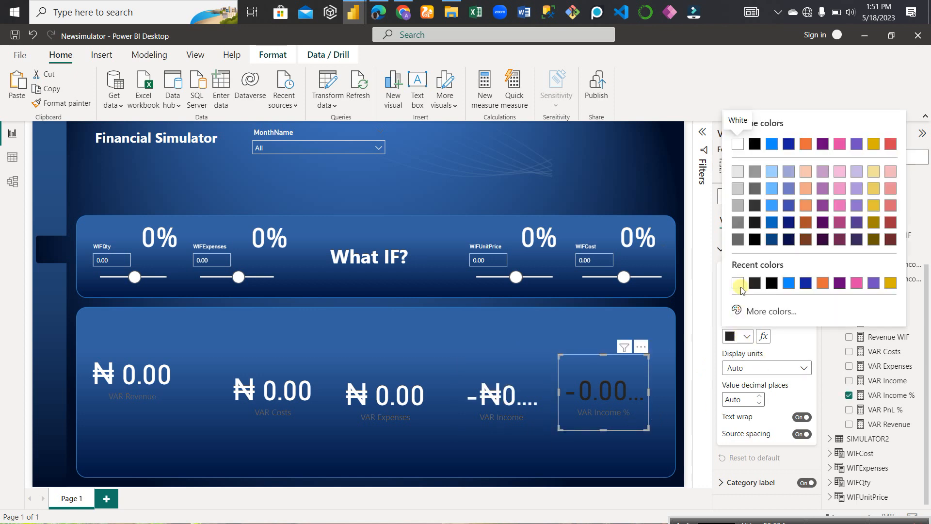
click(737, 283)
Change the category label color of the VAR Revenue and VAR Costs cards to white
click(179, 399)
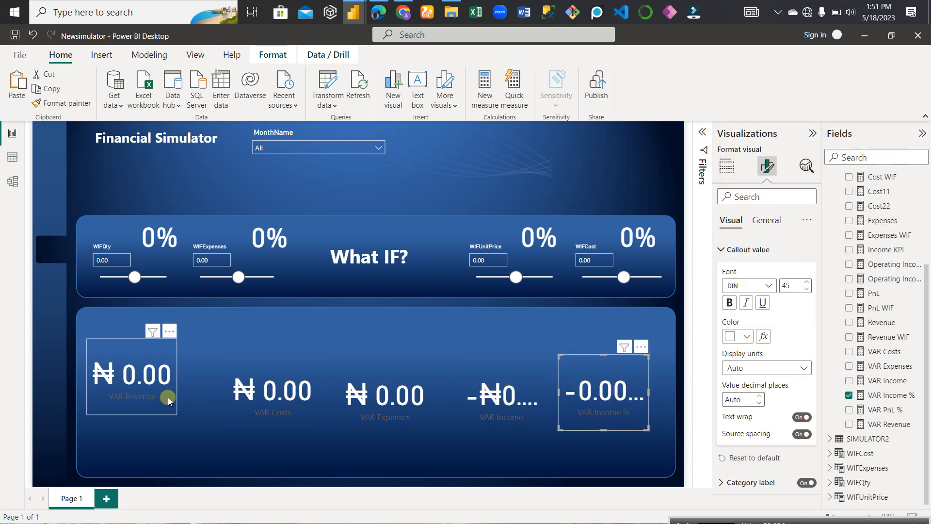
click(723, 250)
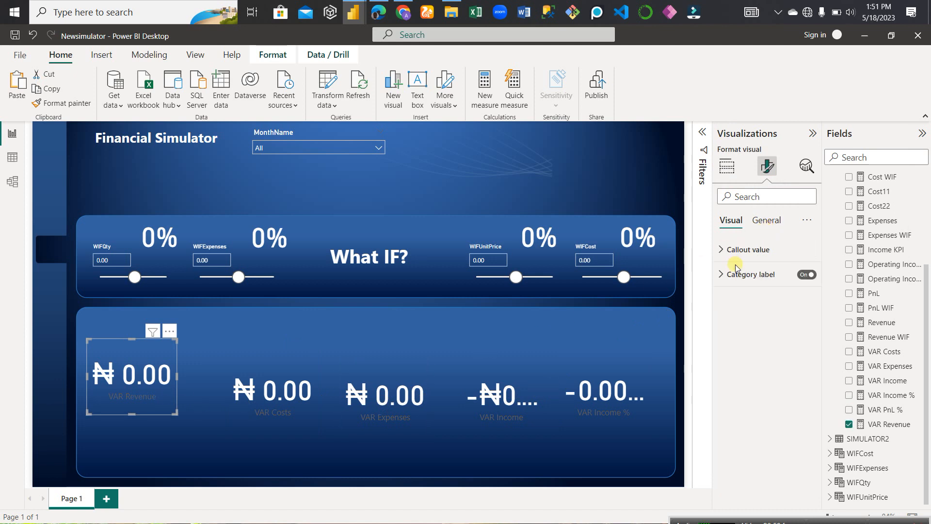
click(727, 274)
click(747, 361)
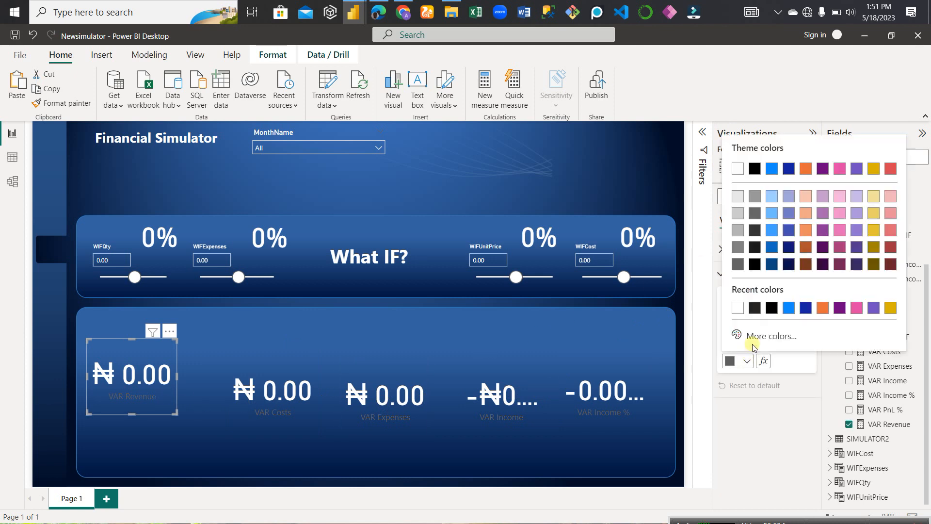
click(738, 308)
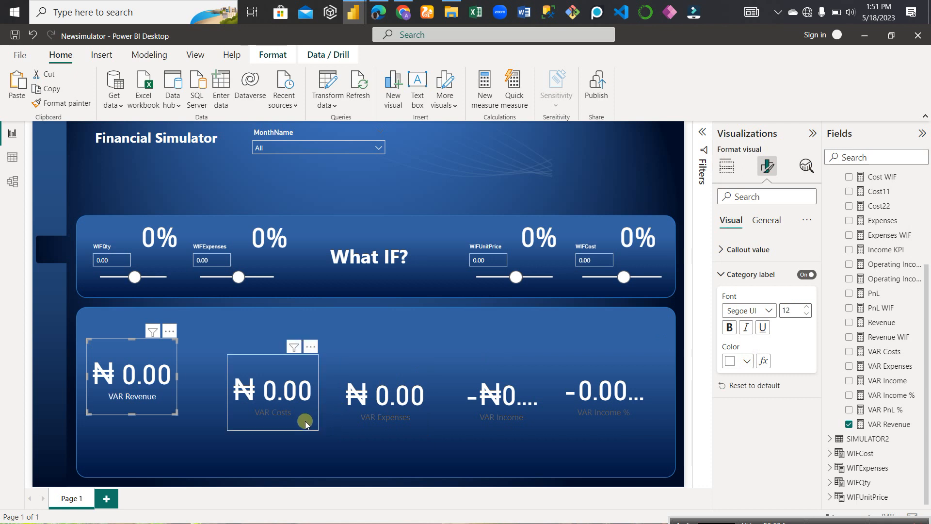
click(304, 418)
click(748, 361)
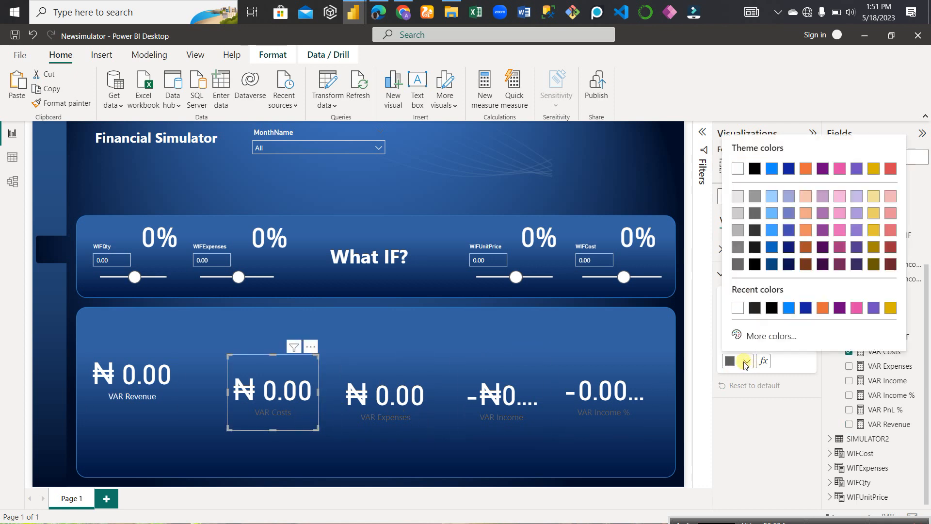
click(737, 307)
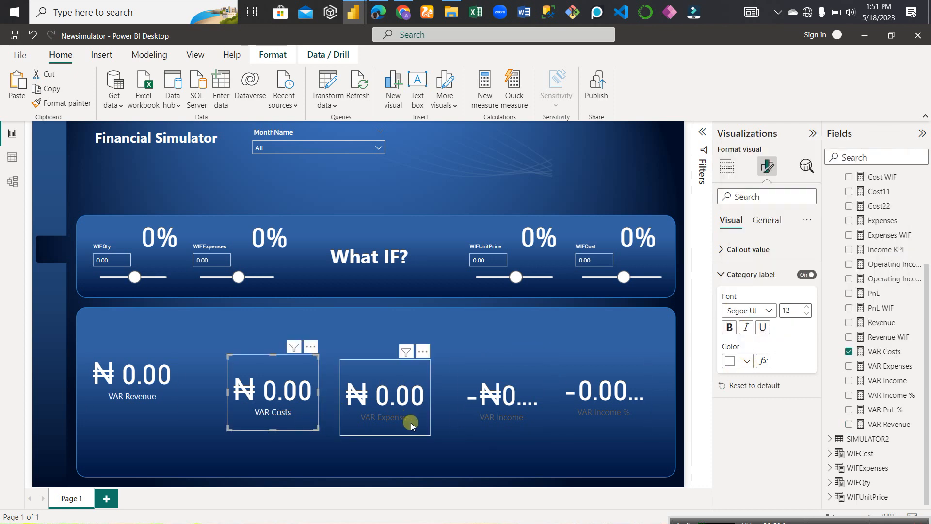
Change the category label color of the VAR Expenses, VAR Income and VAR Income % cards to white
click(407, 417)
click(746, 361)
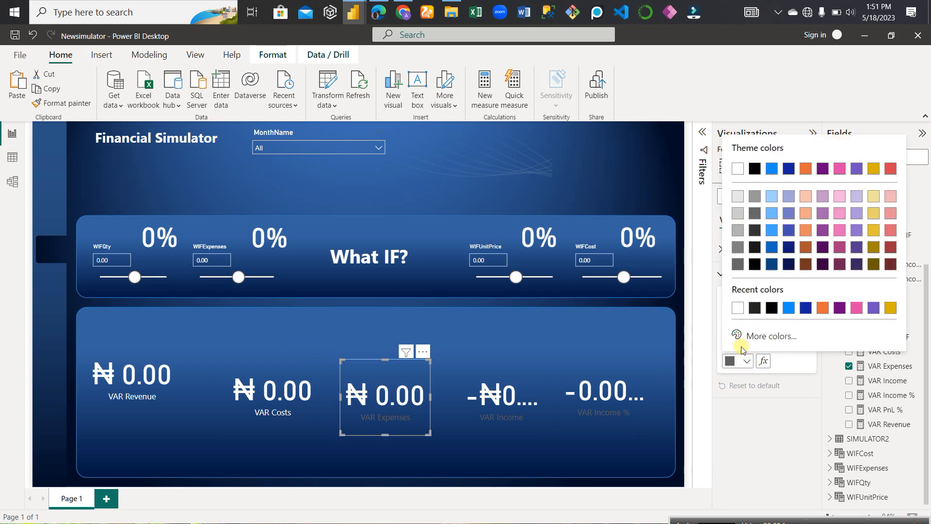
click(737, 308)
click(531, 427)
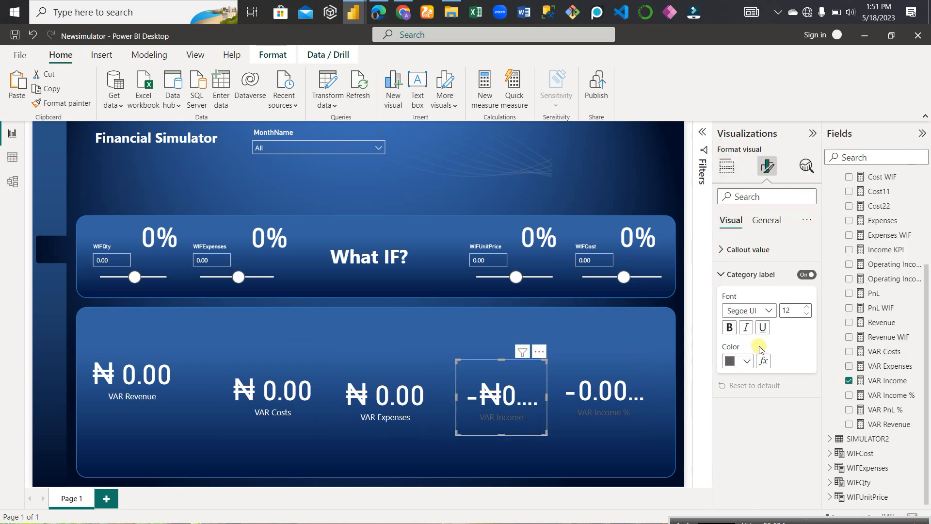
click(747, 362)
click(737, 308)
click(638, 420)
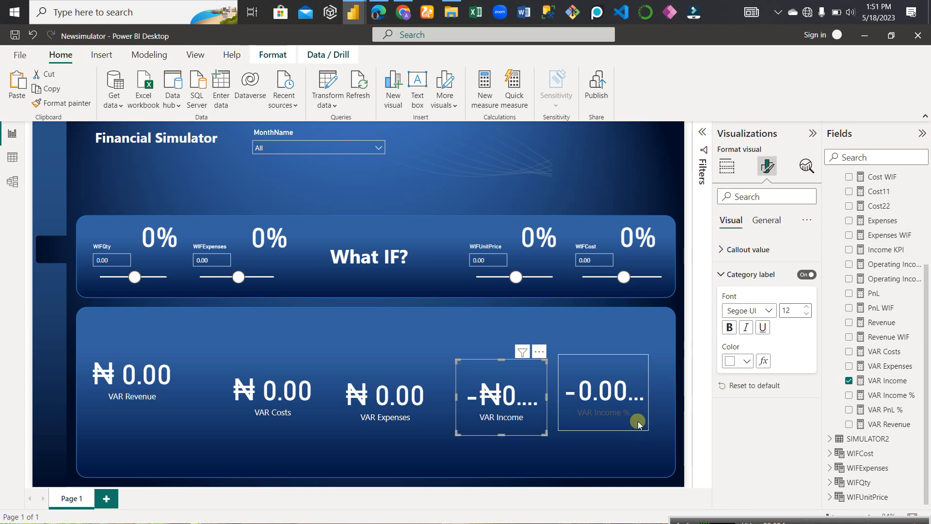
click(746, 361)
click(738, 307)
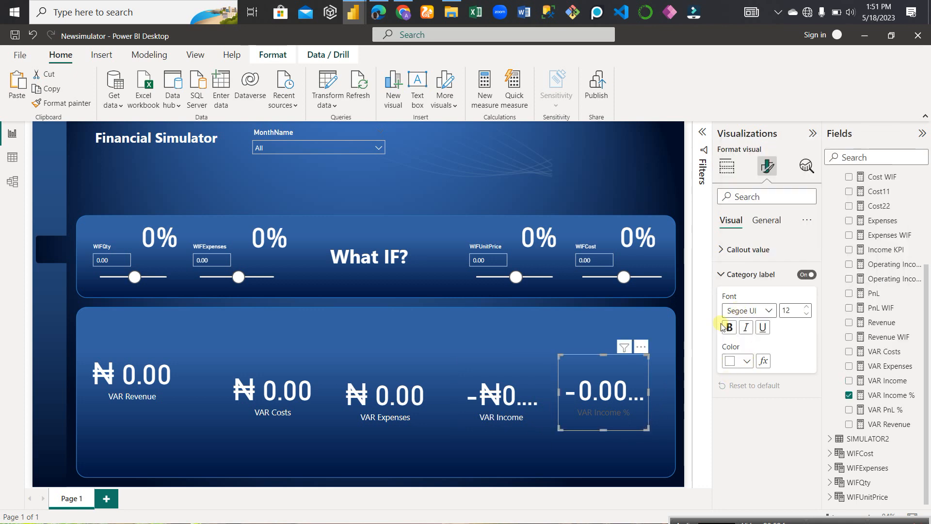
Move the VAR Revenue, VAR Costs and VAR Expenses cards into a row between the report title and the What IF panel, shortened to fit
click(142, 415)
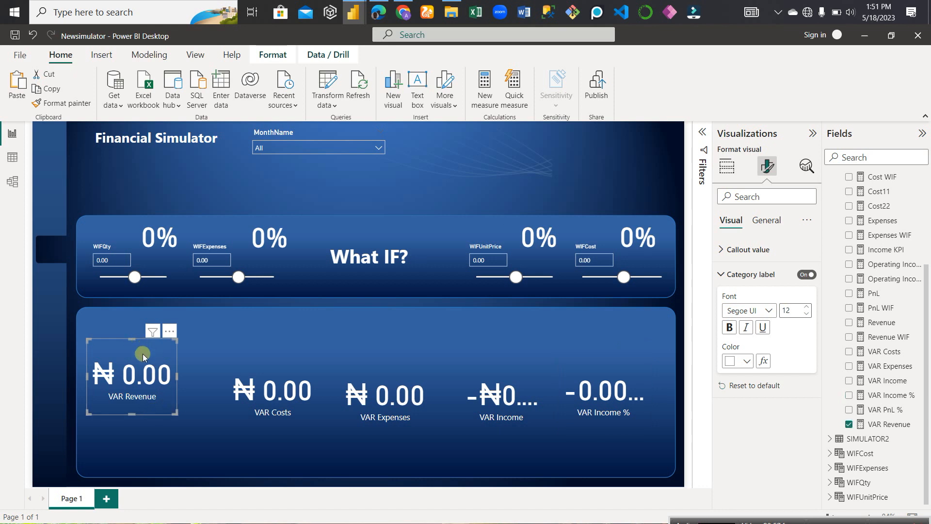
drag(134, 339, 134, 154)
click(152, 183)
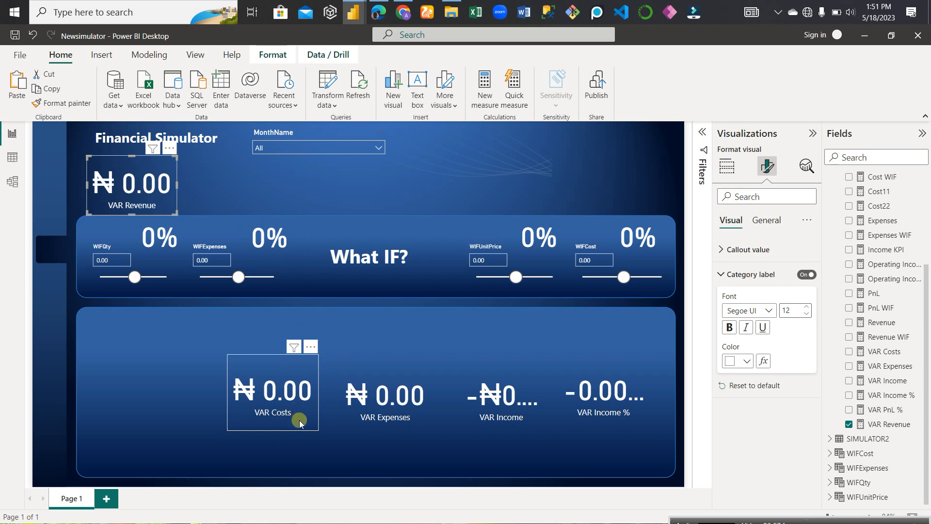
drag(300, 423, 249, 210)
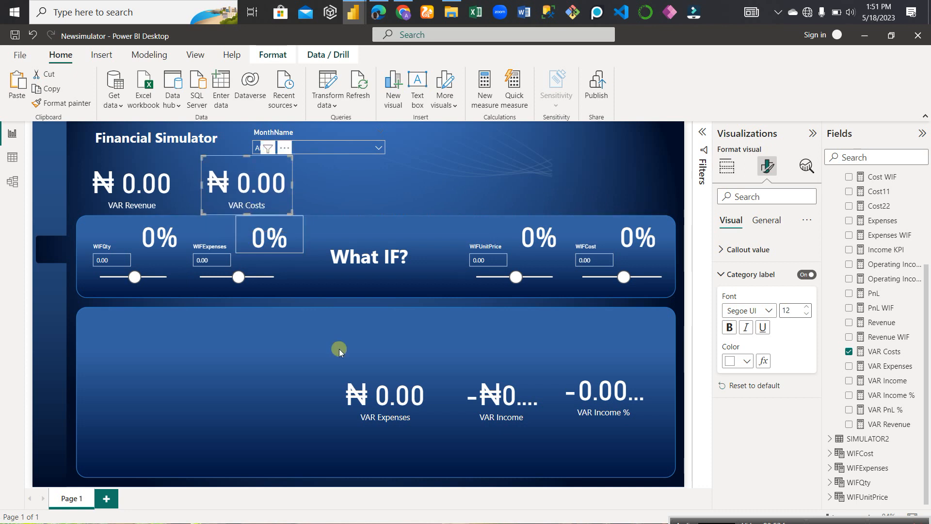
click(416, 415)
drag(423, 414, 392, 216)
Place the VAR Income and VAR Income % cards in the row above the What IF panel, reducing the VAR Income card's height to fit
drag(526, 393, 535, 181)
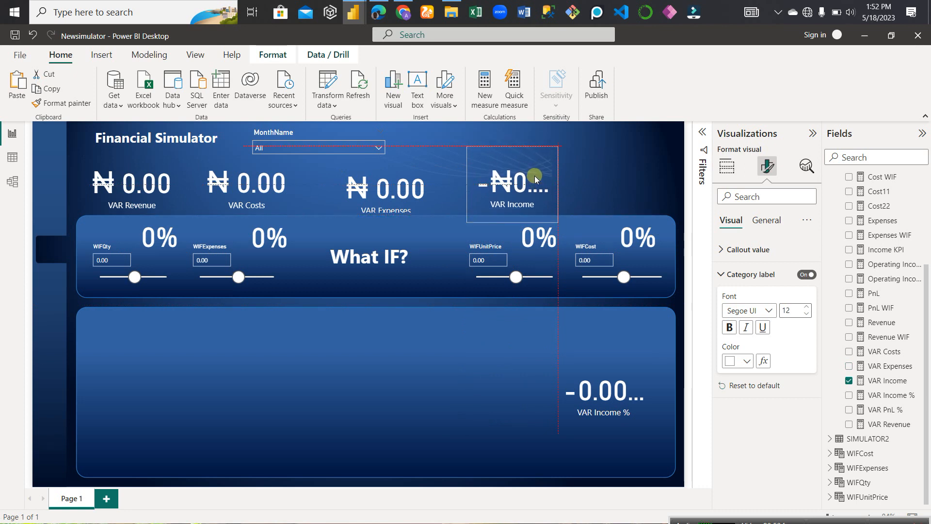
drag(513, 148, 512, 156)
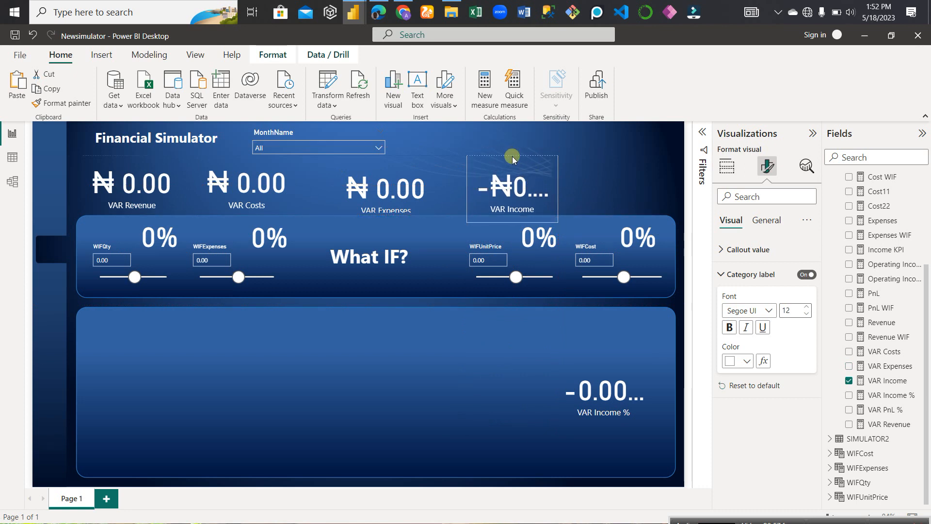
drag(509, 221, 510, 214)
drag(621, 387, 645, 181)
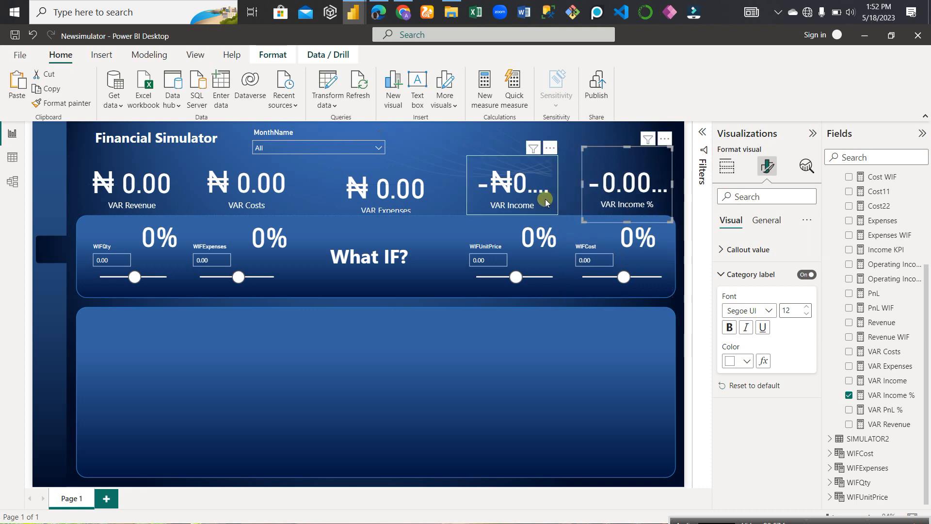
Widen the VAR Income and VAR Income % cards so that their full values fit
click(479, 184)
drag(468, 188, 446, 192)
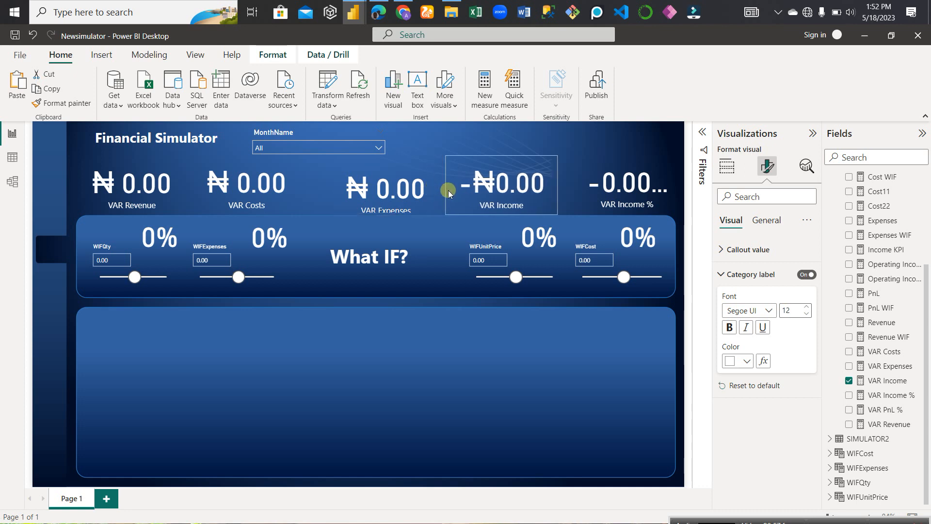
click(582, 201)
drag(577, 187, 560, 187)
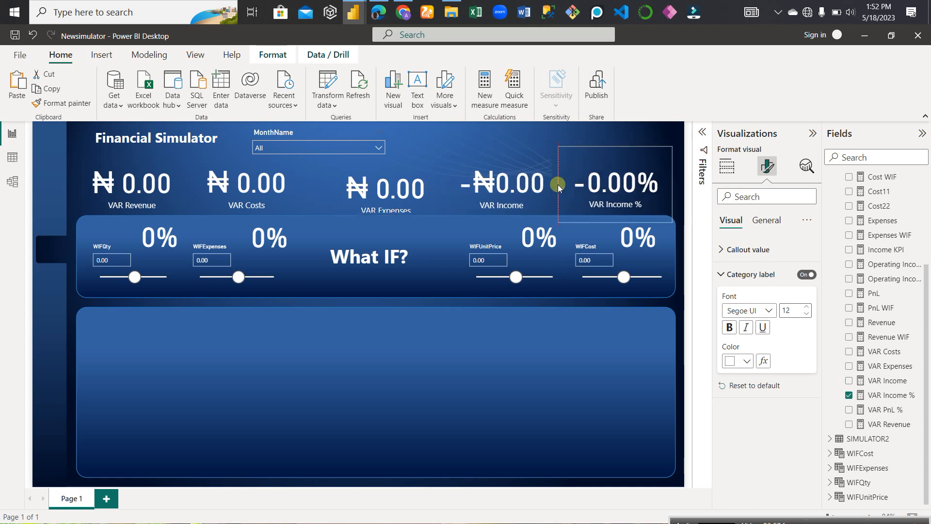
click(516, 334)
Set the WIFExpenses parameter to 0.55 and widen the VAR Expenses card so that its full value fits
drag(238, 277, 259, 277)
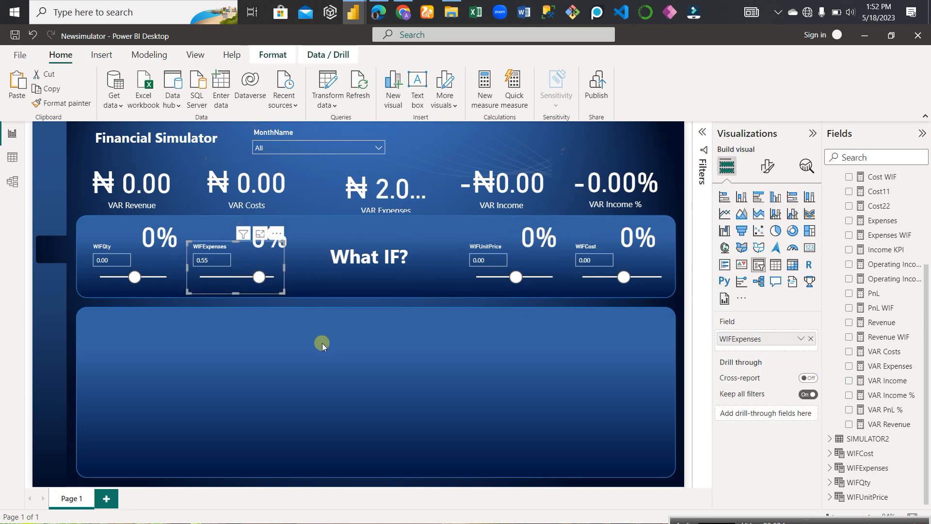
click(402, 207)
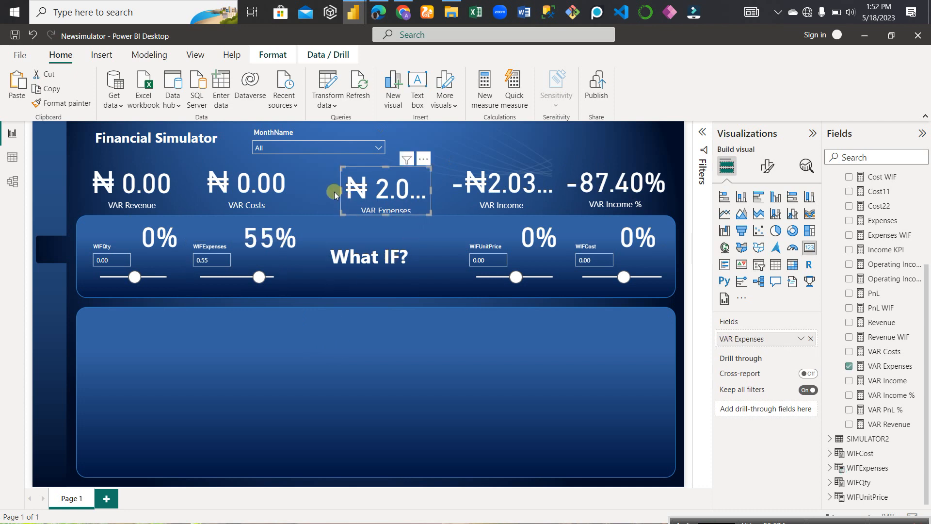
drag(342, 194, 321, 189)
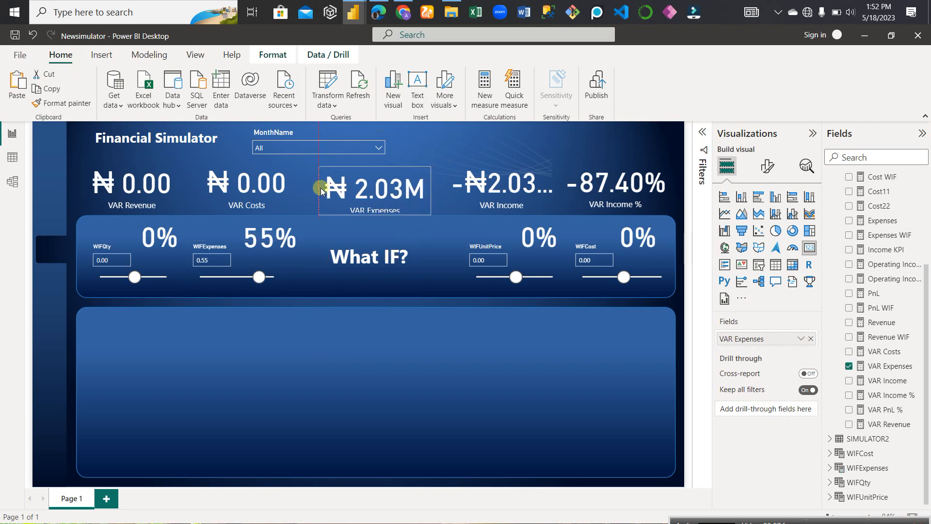
Set the WIFQty parameter to 0.45, WIFUnitPrice to 0.50 and WIFCost to 0.40
drag(135, 276, 150, 277)
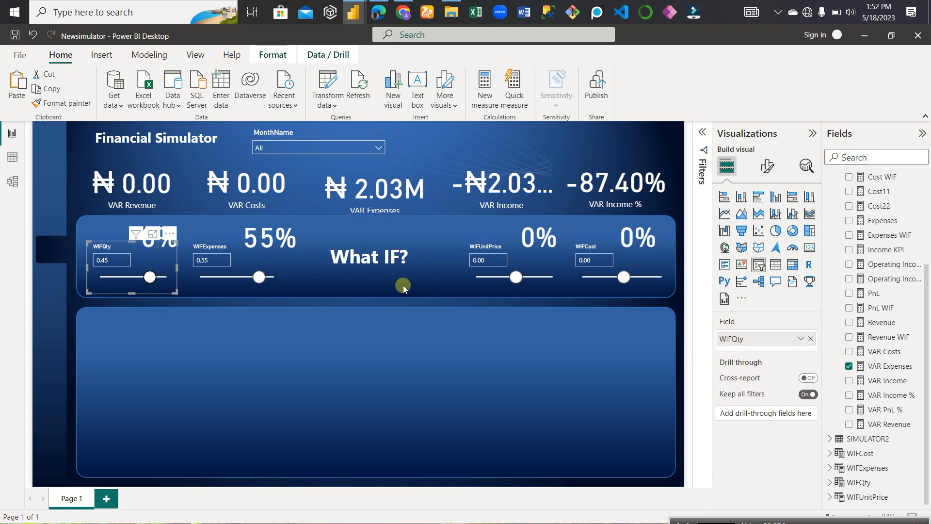
drag(523, 285, 540, 285)
click(640, 279)
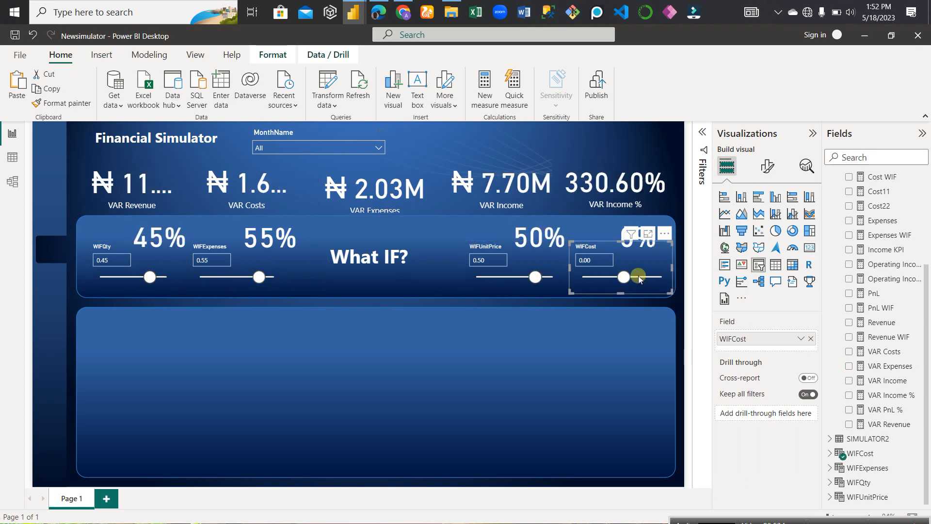
click(640, 277)
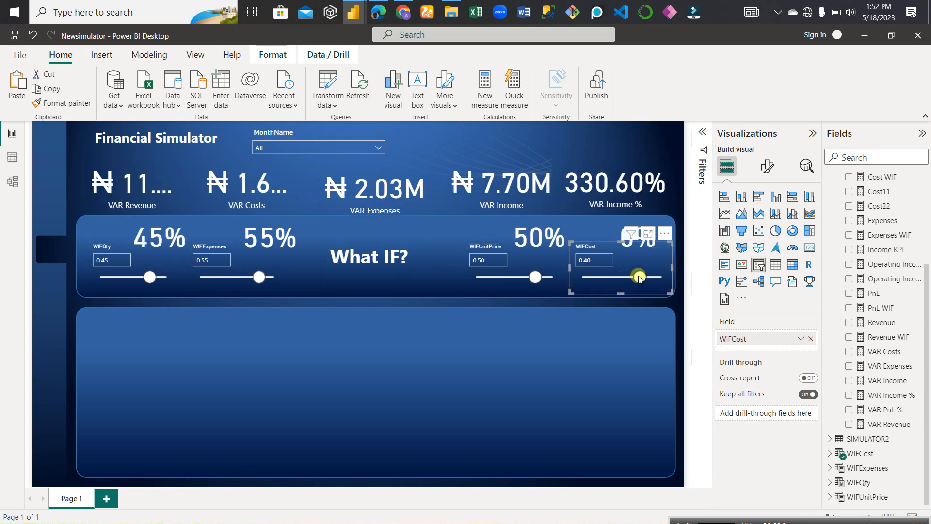
Widen the VAR Revenue and VAR Costs cards so that their full values fit
click(159, 185)
drag(86, 185, 55, 185)
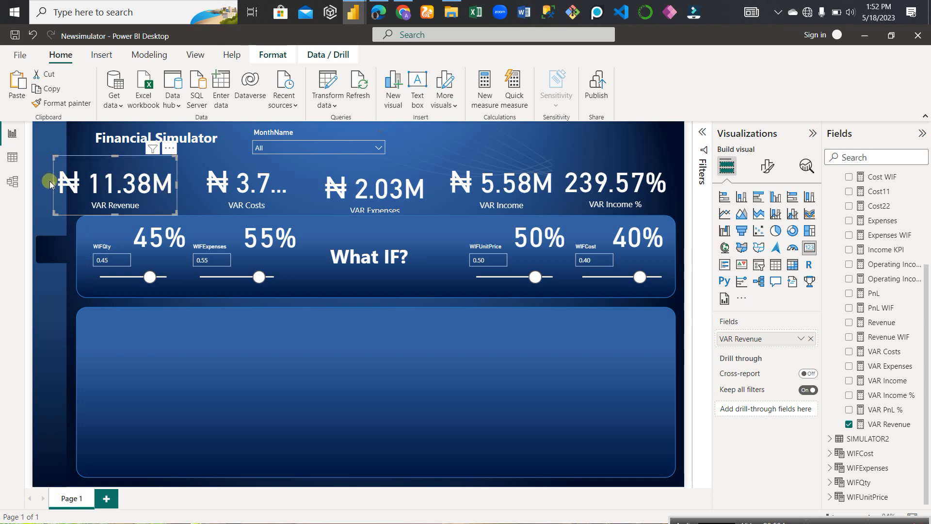
drag(53, 186, 70, 189)
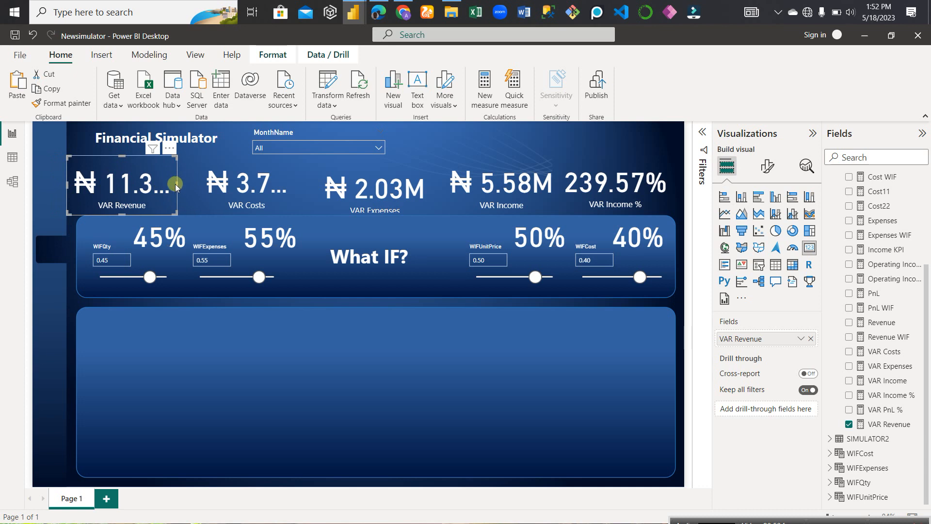
drag(176, 187, 184, 183)
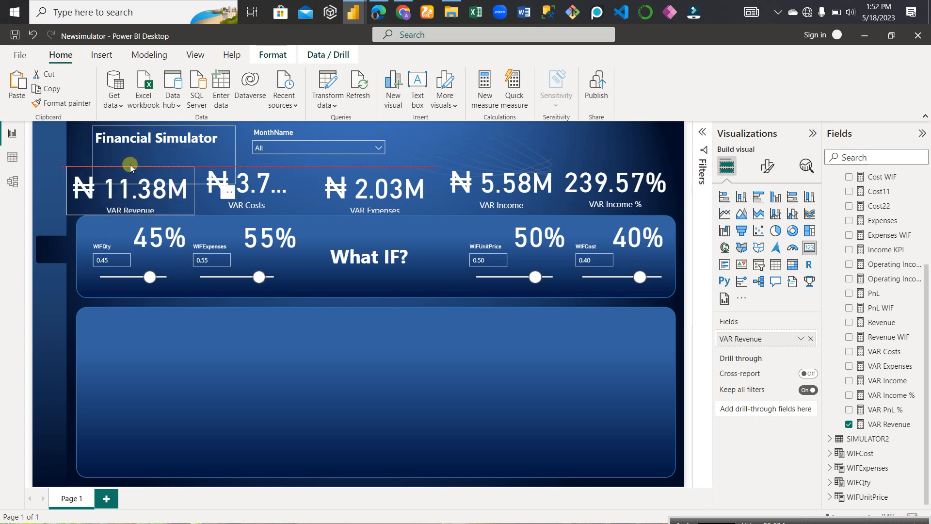
click(275, 202)
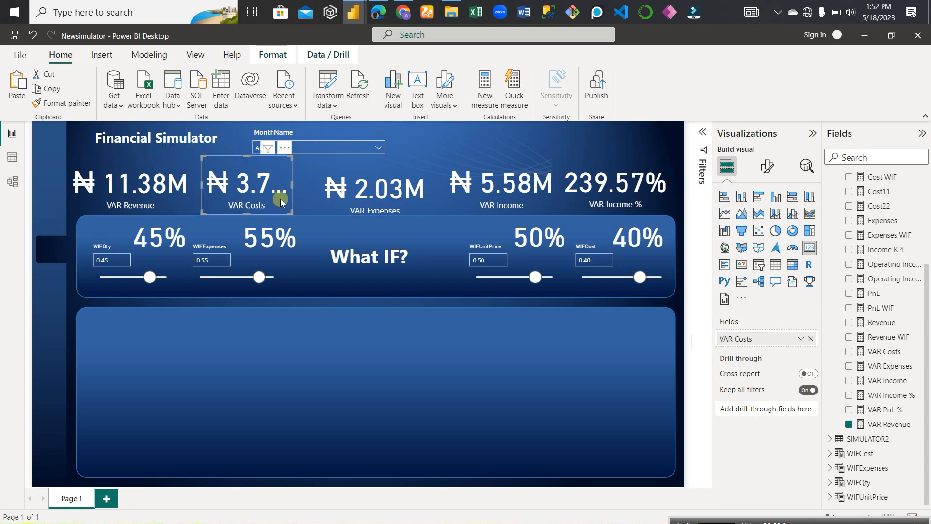
drag(291, 187, 317, 188)
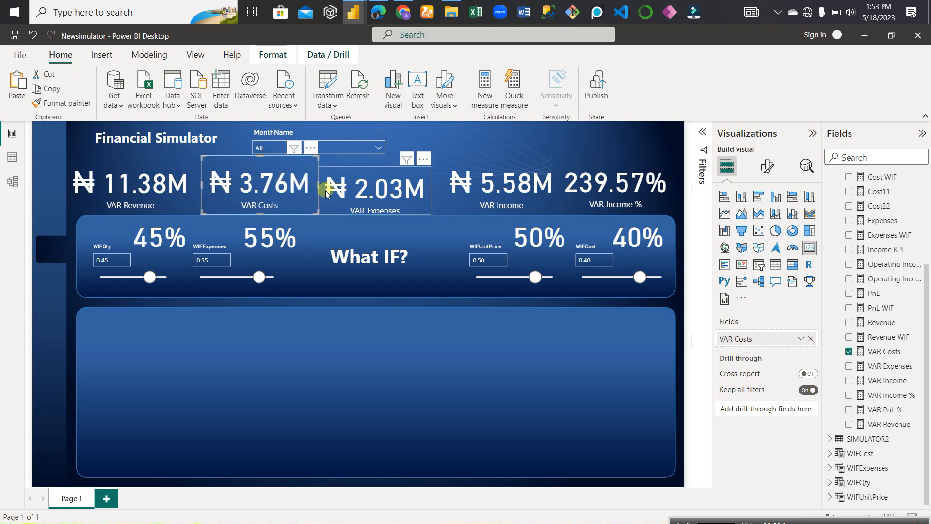
Increase the VAR Expenses card's height to match the neighbouring cards, so that its category label fits
click(419, 197)
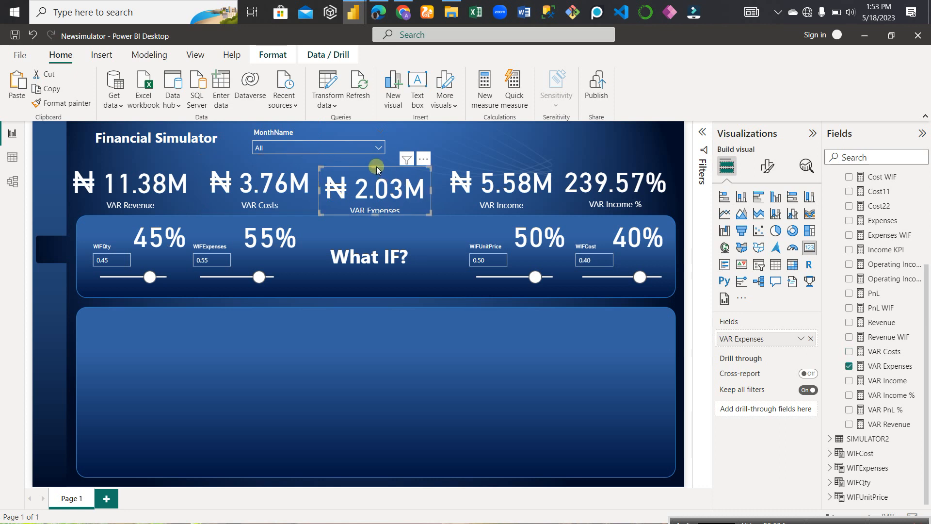
mouse_move(377, 169)
mouse_down()
mouse_move(376, 161)
mouse_move(377, 168)
mouse_up()
drag(377, 168, 376, 155)
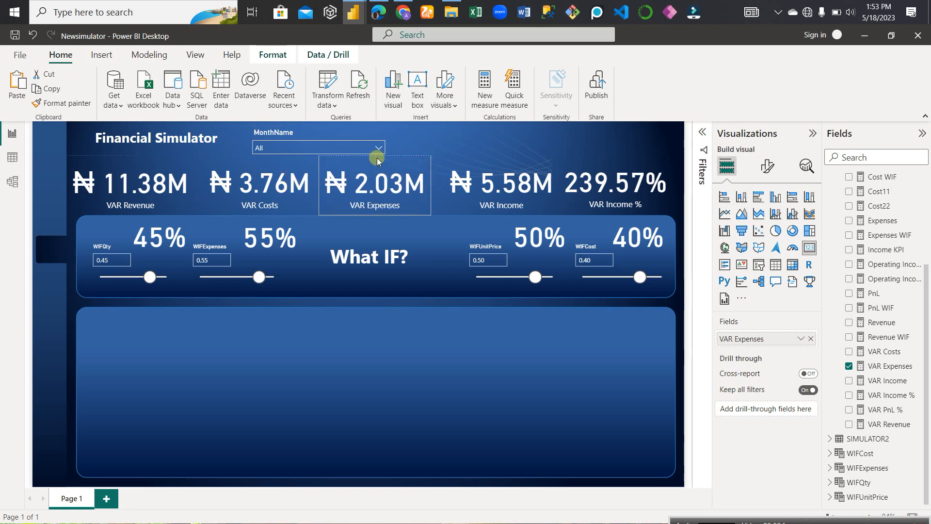
click(176, 202)
drag(132, 155, 143, 155)
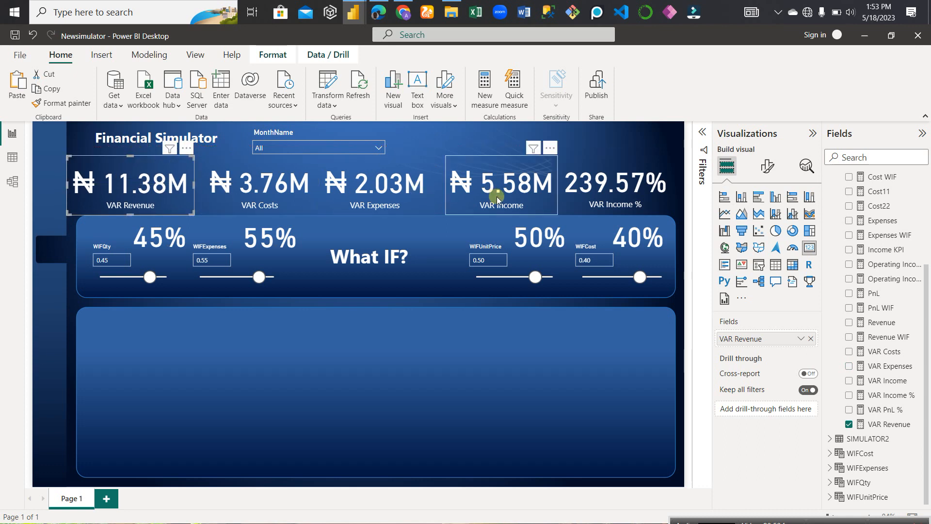
Widen the VAR Income card toward the VAR Expenses card to close the gap between them
click(526, 203)
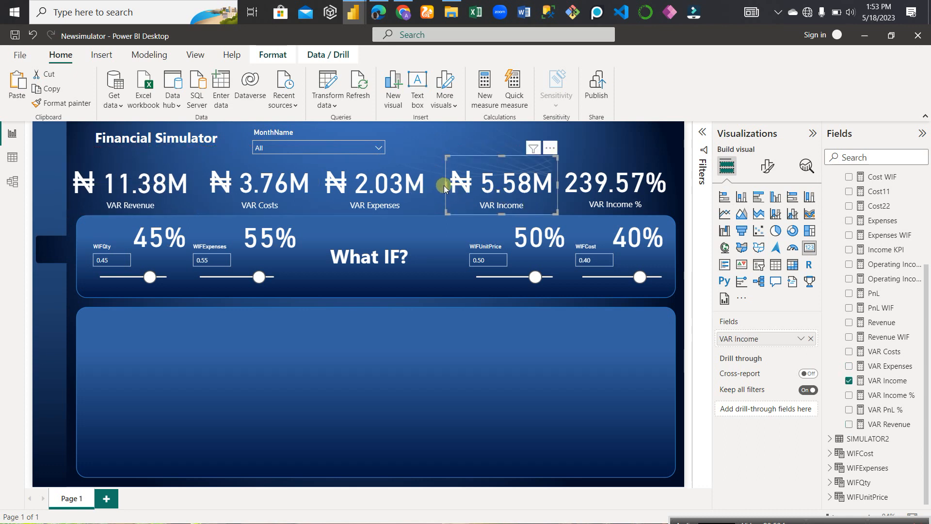
drag(446, 186, 432, 185)
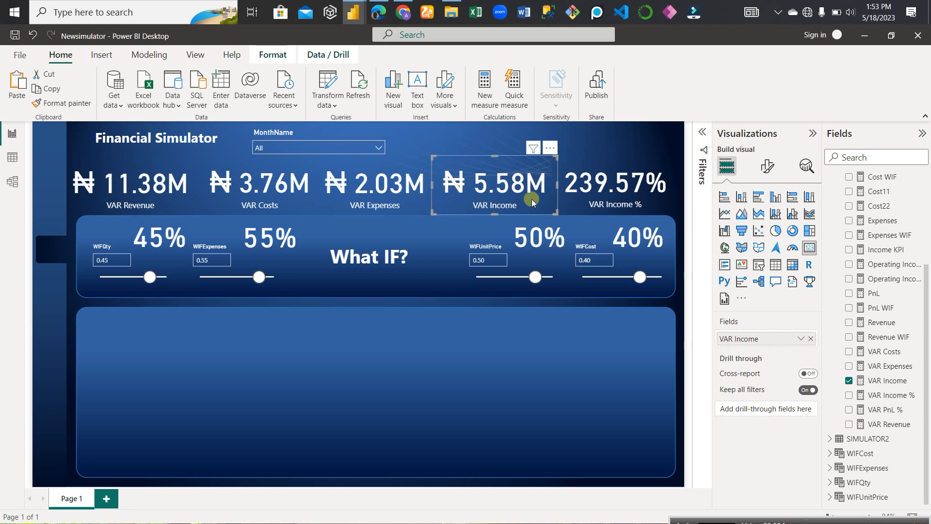
click(488, 139)
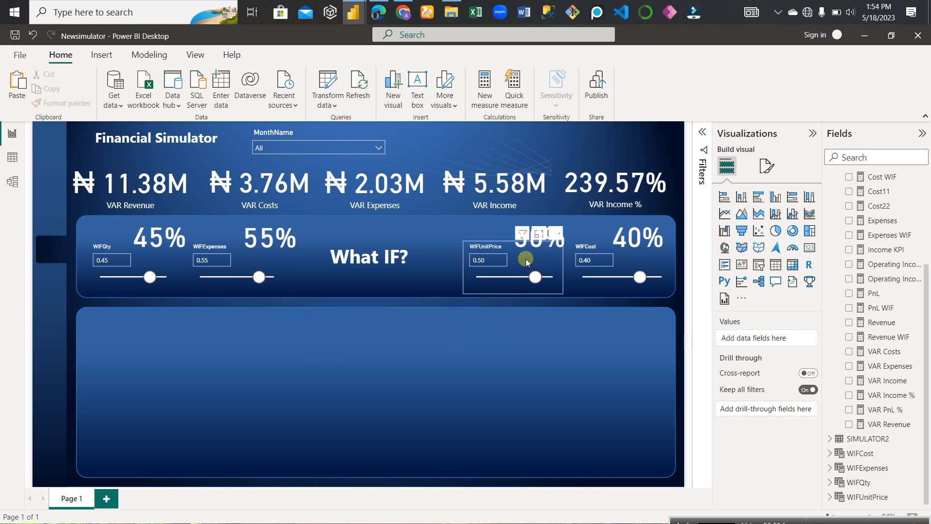
Swap the WIFExpenses and WIFUnitPrice slicers, together with their percentage cards, within the What IF panel
click(269, 267)
drag(394, 352, 537, 380)
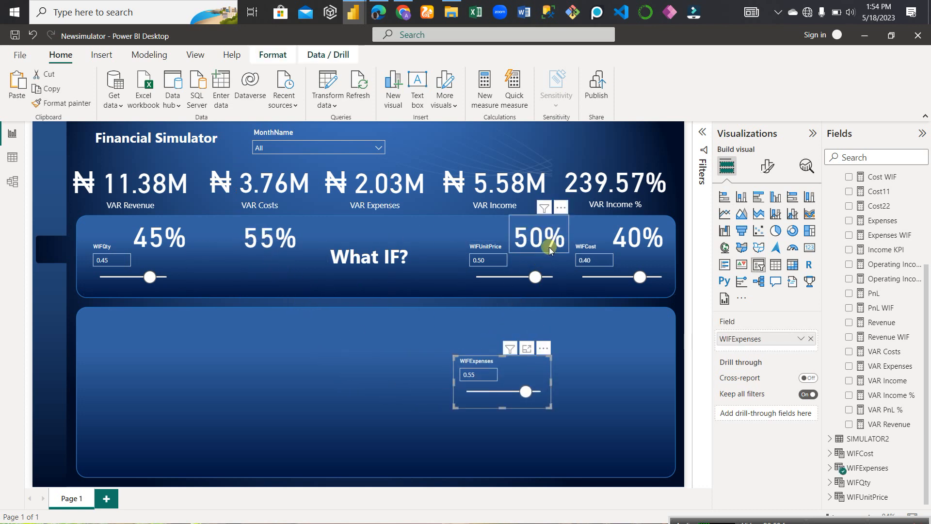
drag(536, 261, 272, 261)
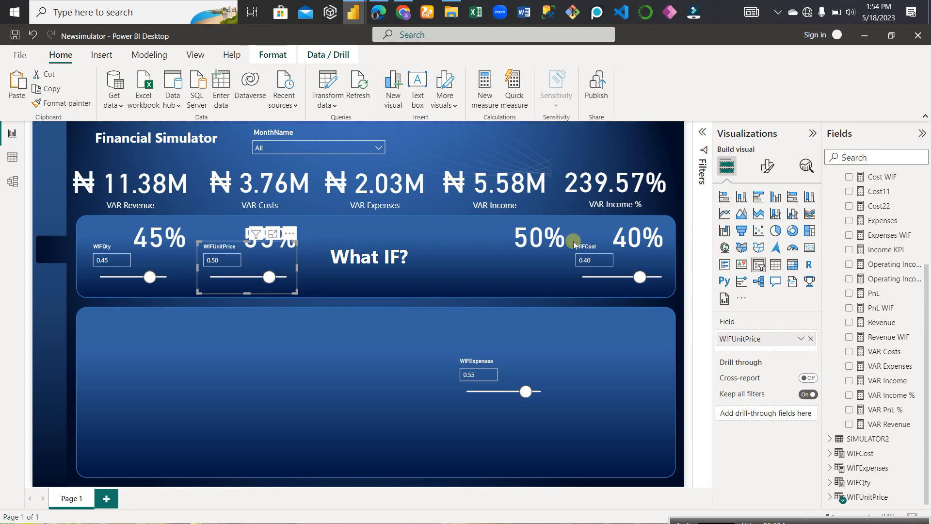
click(538, 238)
drag(538, 238, 208, 348)
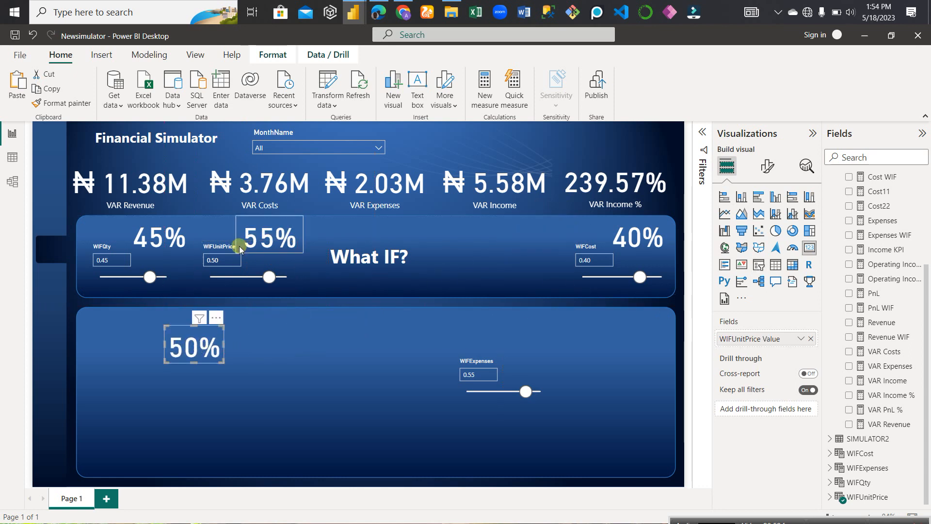
drag(273, 238, 539, 228)
drag(532, 367, 539, 255)
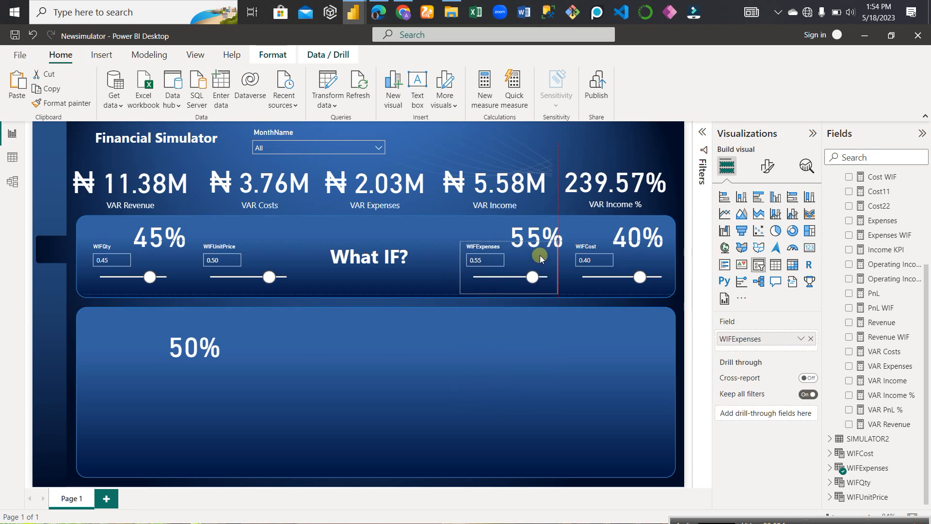
drag(220, 335, 298, 228)
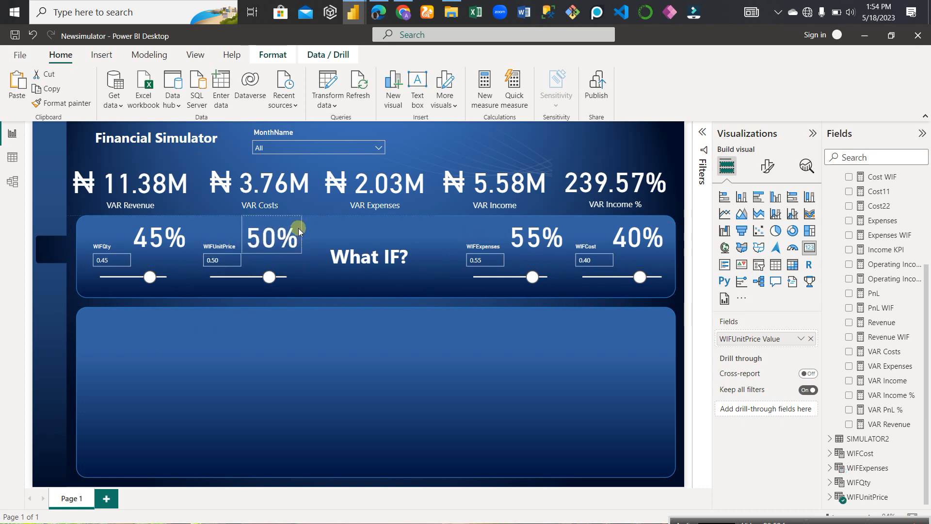
Add a text box reading "if we change the quantity of items by" in the empty lower panel, beneath the WIFQty slicer
click(237, 354)
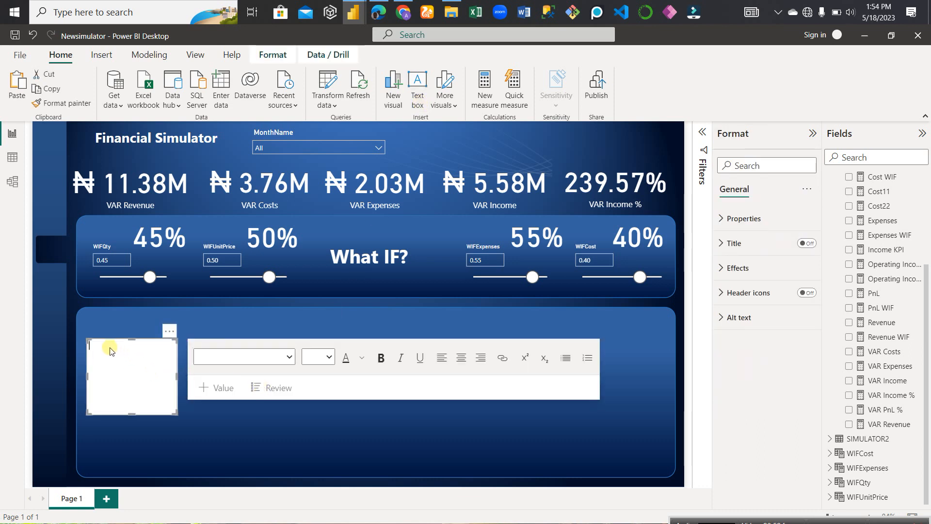
click(110, 348)
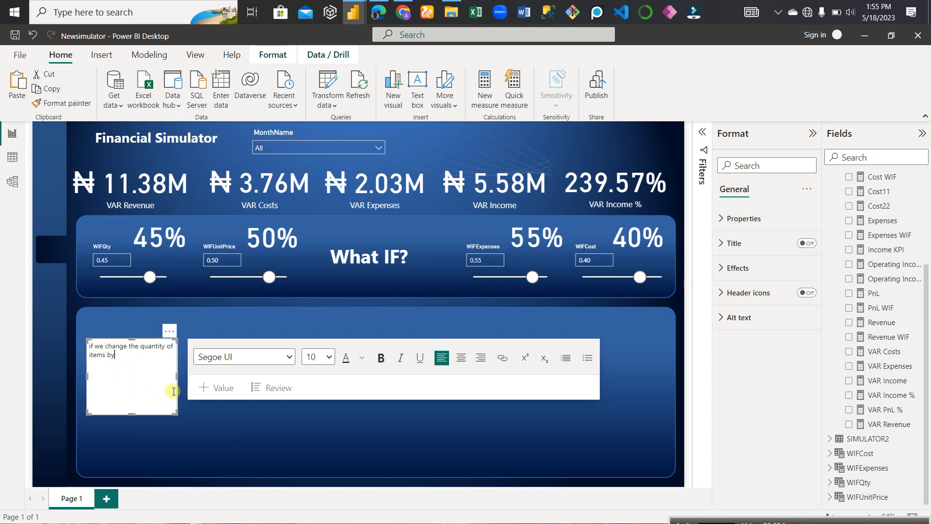
drag(120, 357, 83, 345)
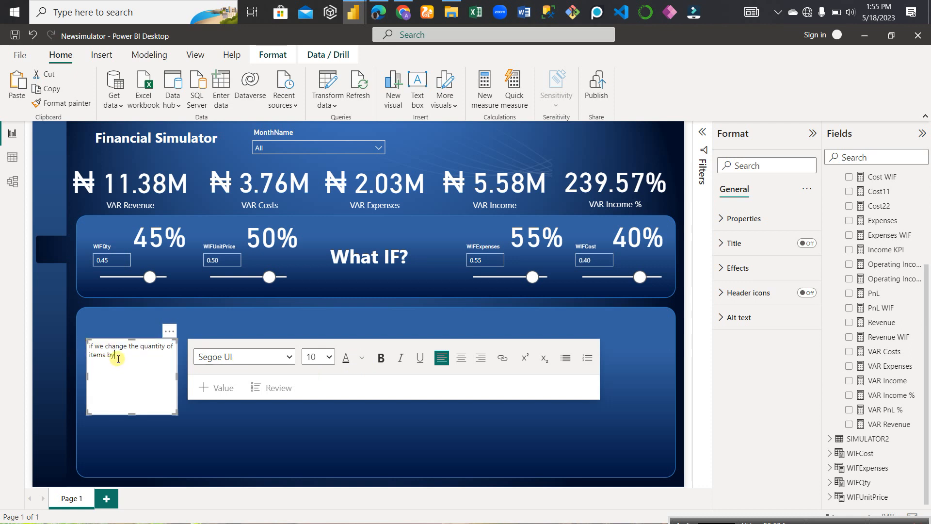
click(282, 436)
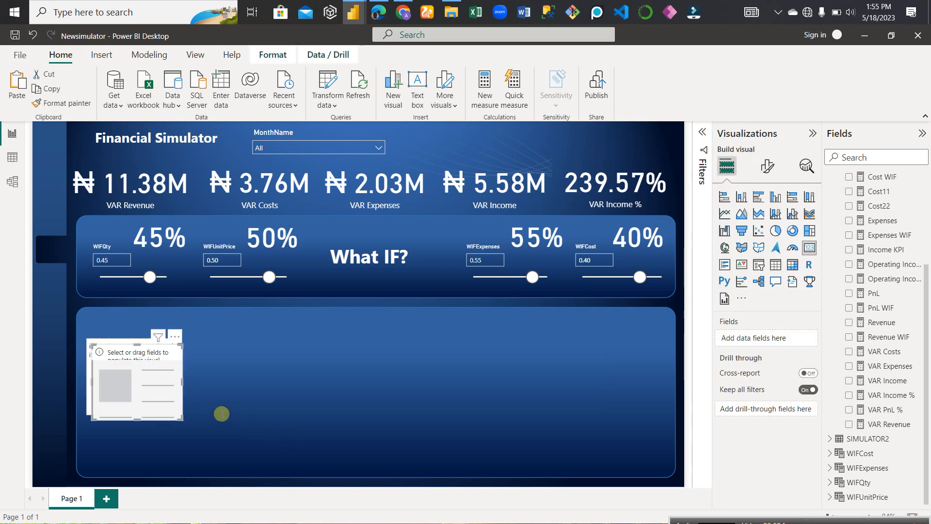
drag(161, 393, 396, 395)
click(401, 338)
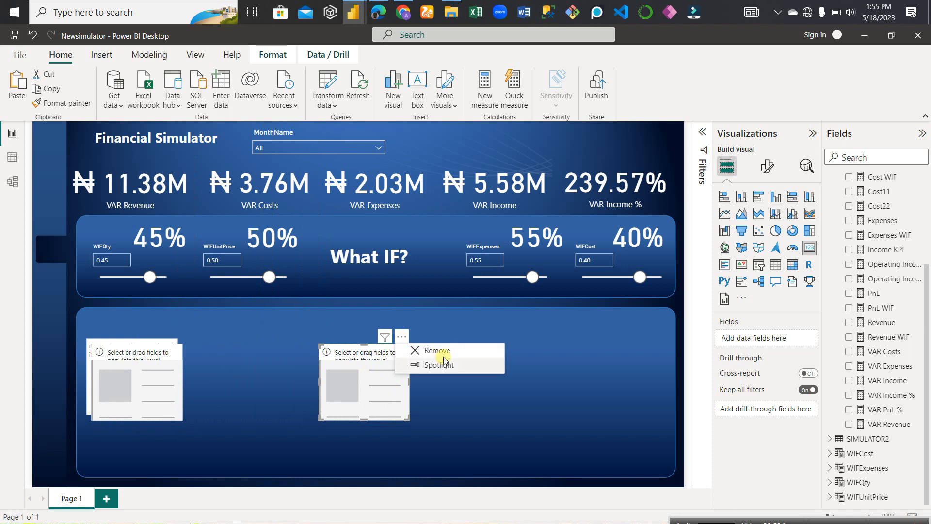
click(418, 350)
click(177, 344)
click(176, 343)
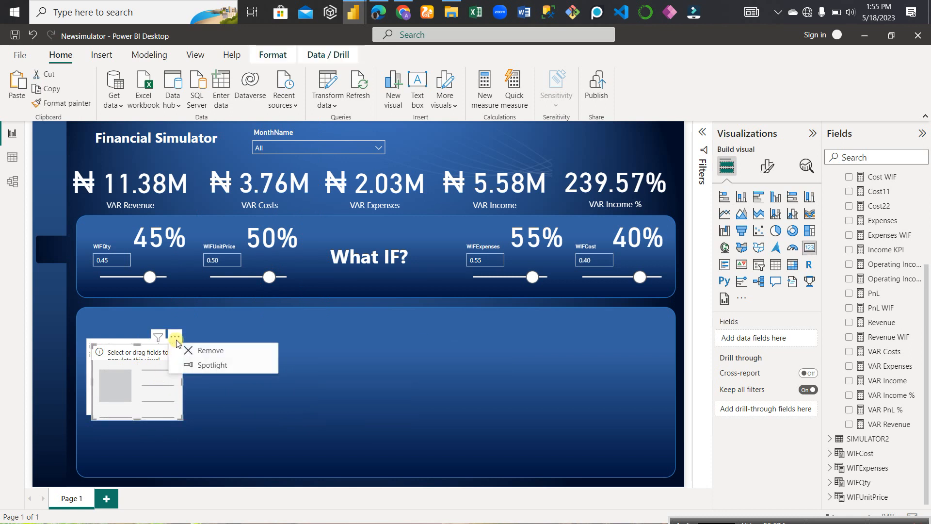
click(199, 350)
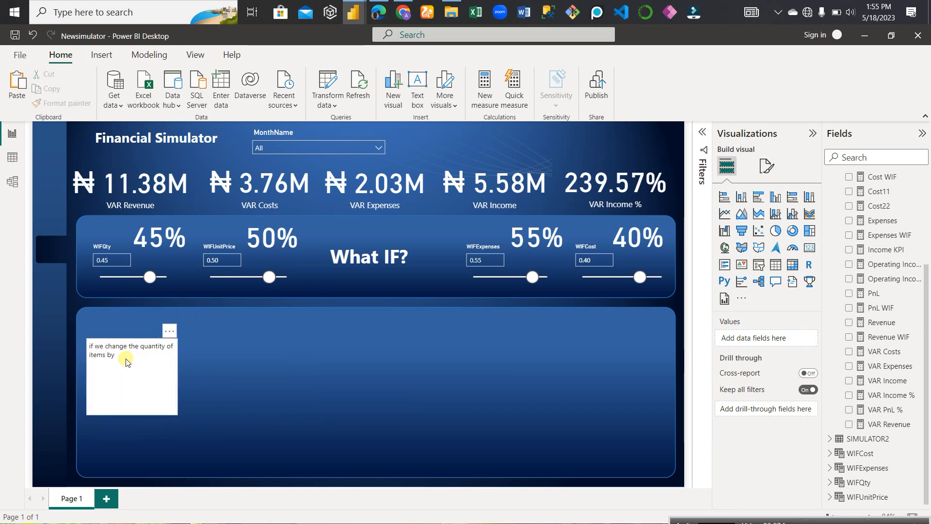
Make the quantity text box's text white and set its background transparency to 100%
drag(121, 356, 86, 343)
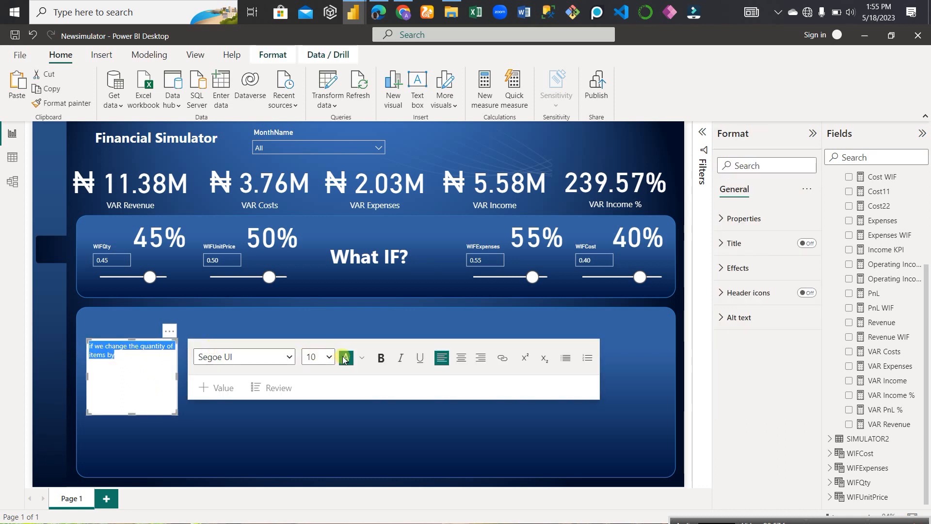
click(361, 359)
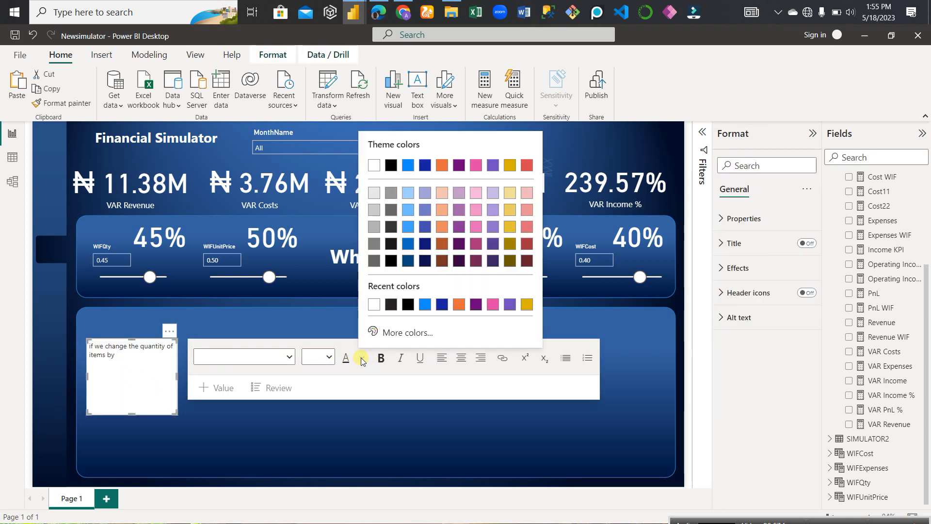
click(374, 304)
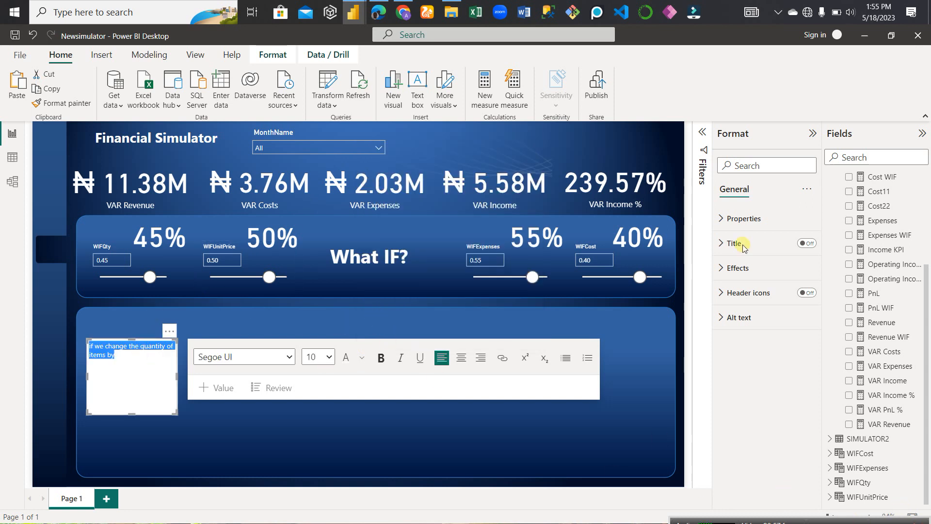
drag(761, 358, 833, 358)
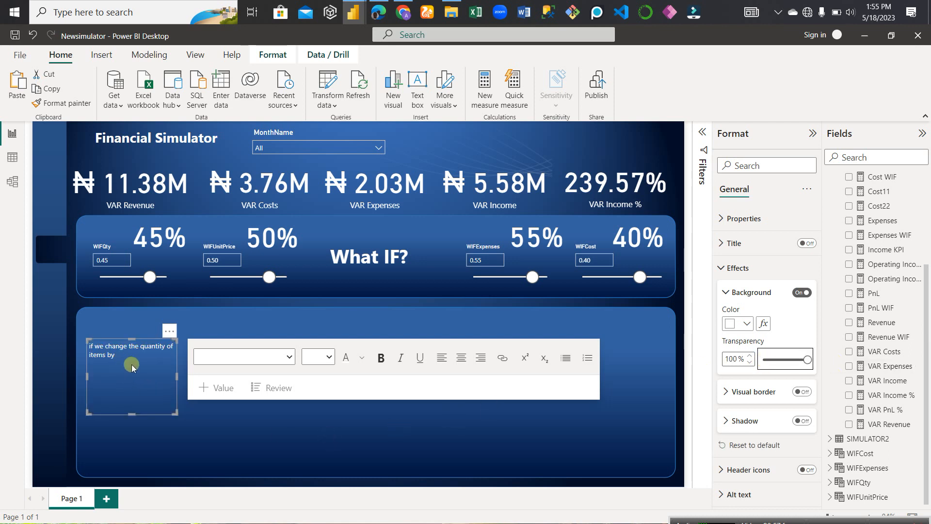
click(246, 440)
Add a text box reading "if we change the unit price by" beneath the WIFUnitPrice slicer, with white text and 100% background transparency
click(417, 92)
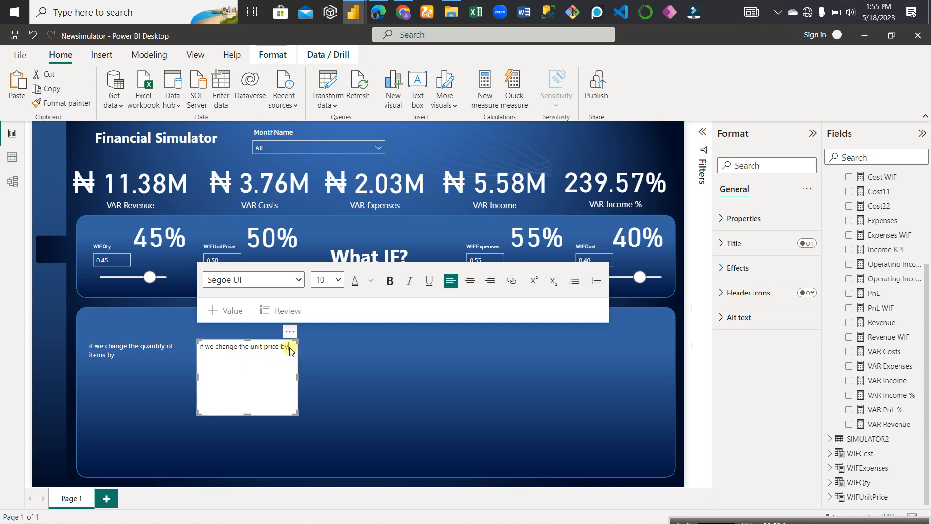
drag(290, 349, 199, 347)
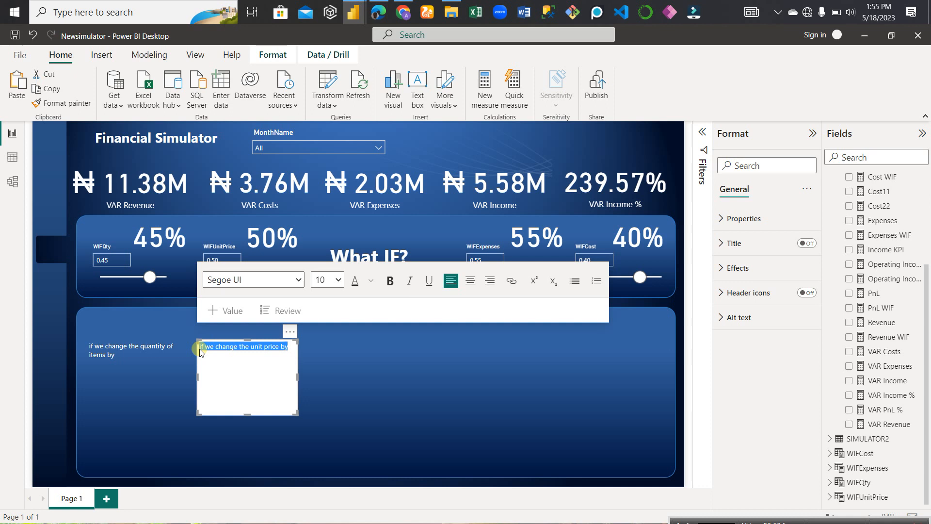
click(371, 281)
click(383, 324)
click(730, 270)
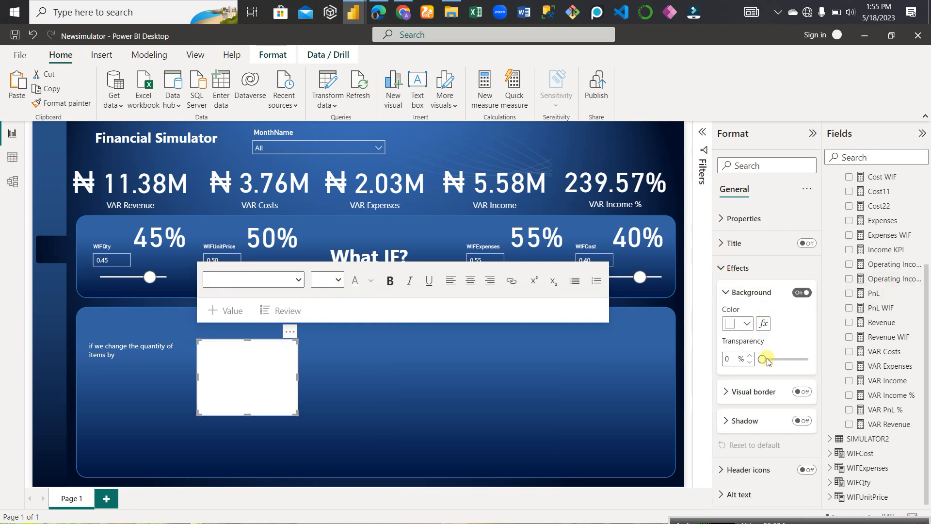
click(764, 359)
drag(764, 359, 808, 359)
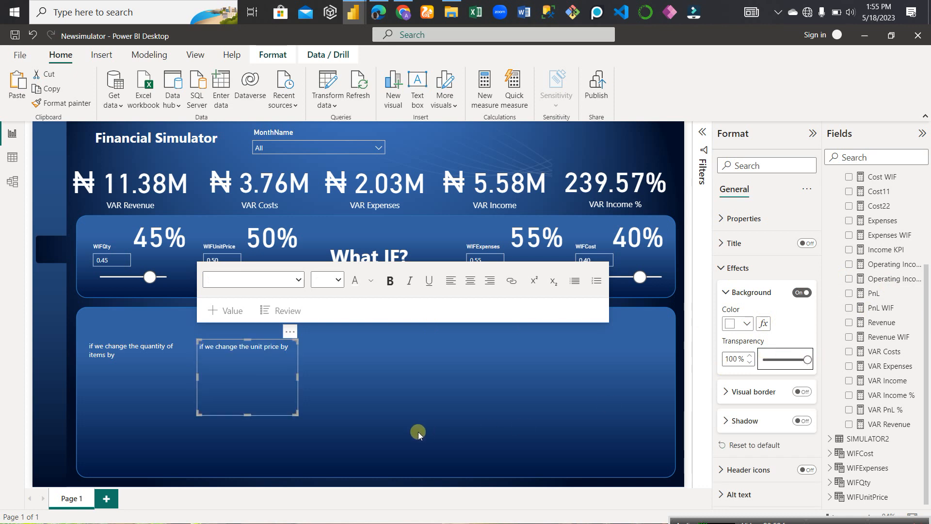
click(420, 430)
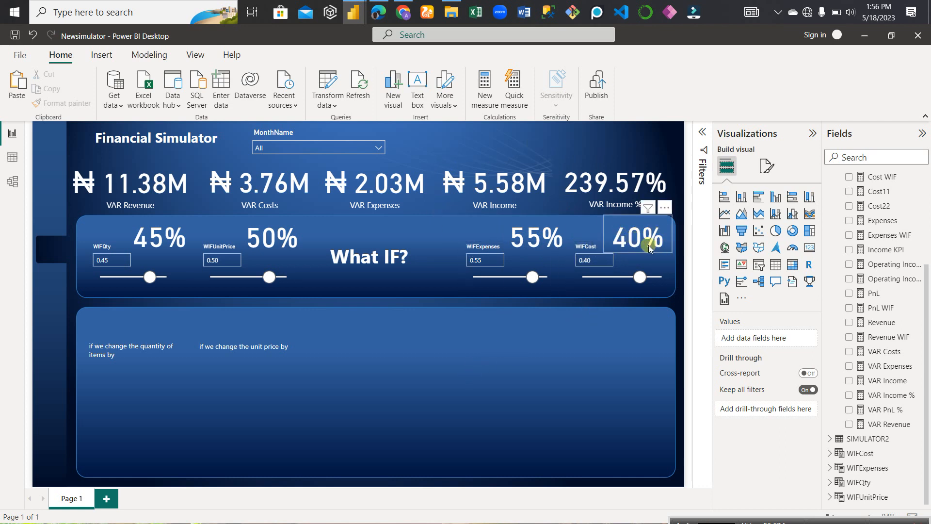
Add a text box reading "if we change the product cost" in the lower panel, with white text and 100% background transparency
click(417, 104)
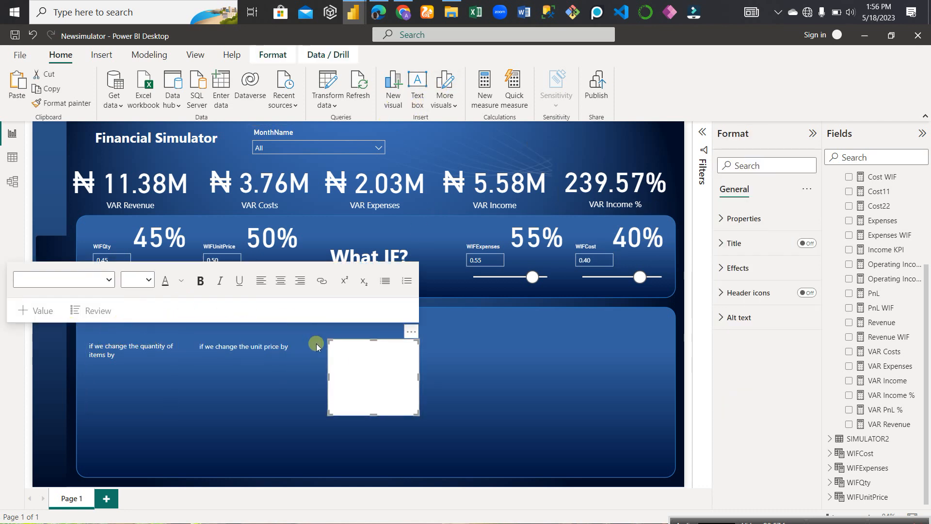
click(344, 360)
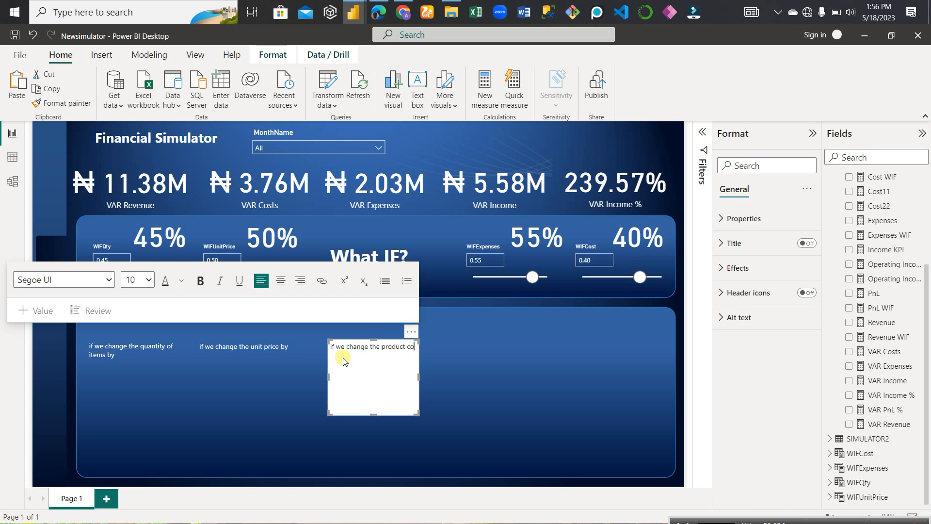
drag(355, 353, 329, 345)
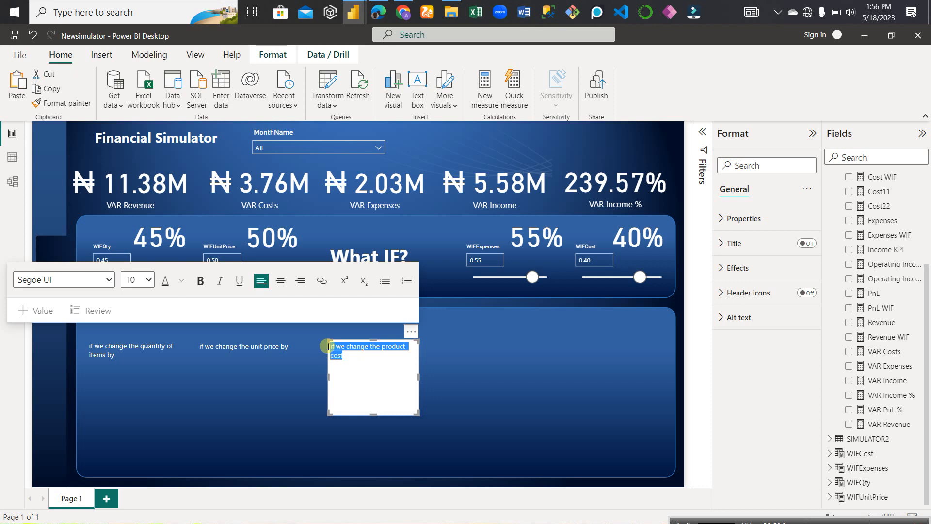
click(182, 281)
click(193, 323)
click(732, 267)
drag(760, 360, 826, 357)
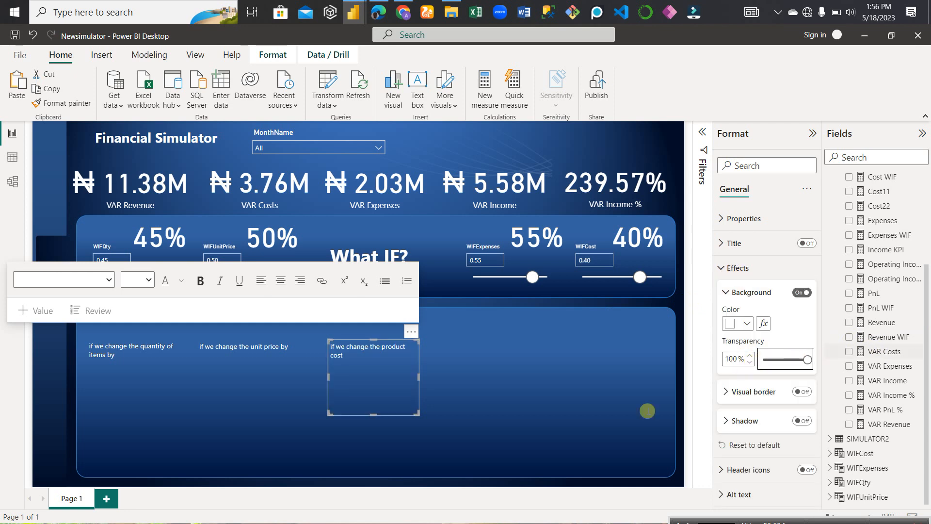
click(493, 298)
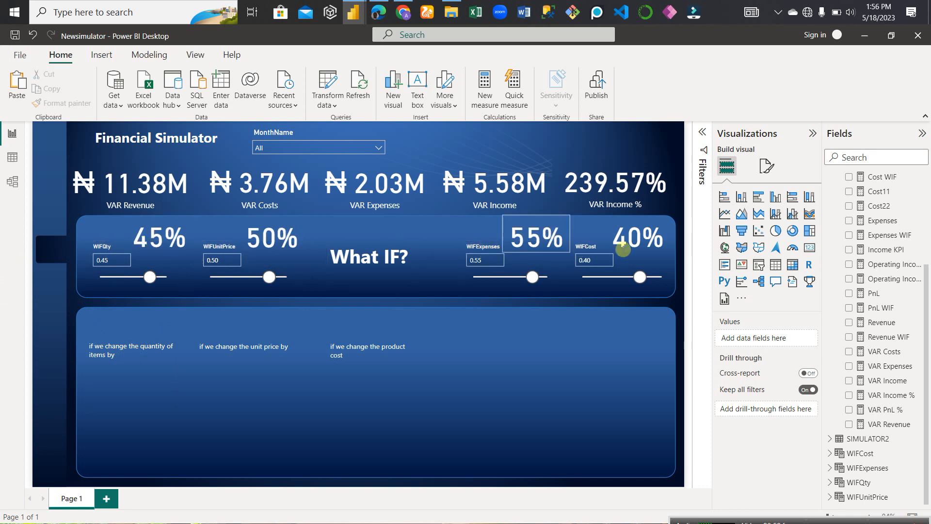
click(829, 453)
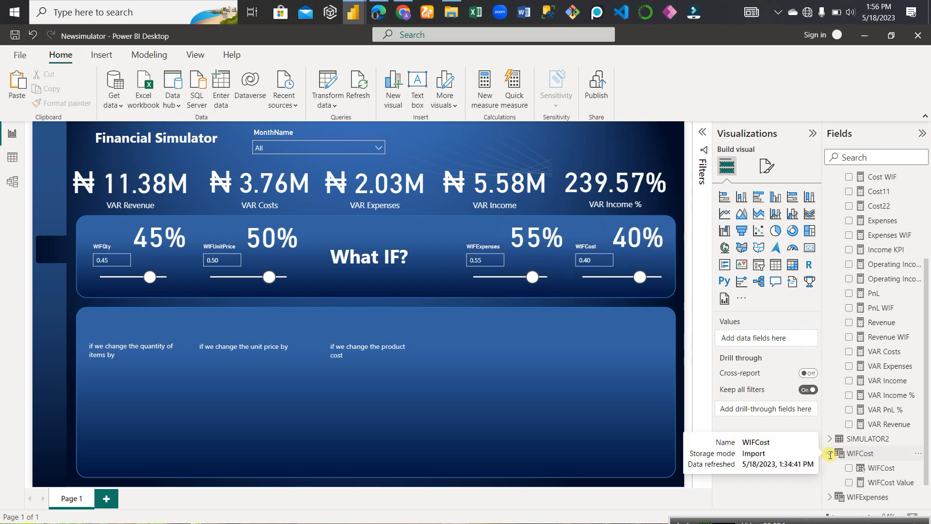
click(830, 453)
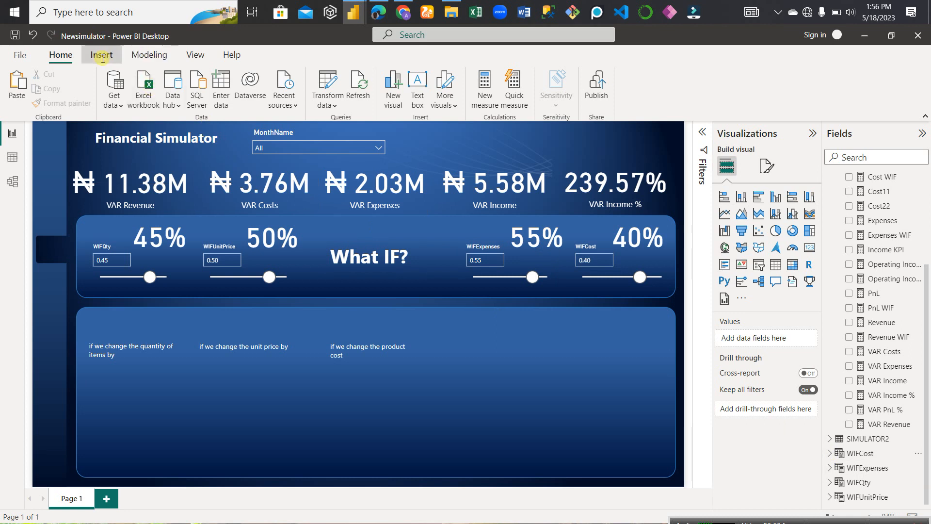
click(101, 54)
click(163, 57)
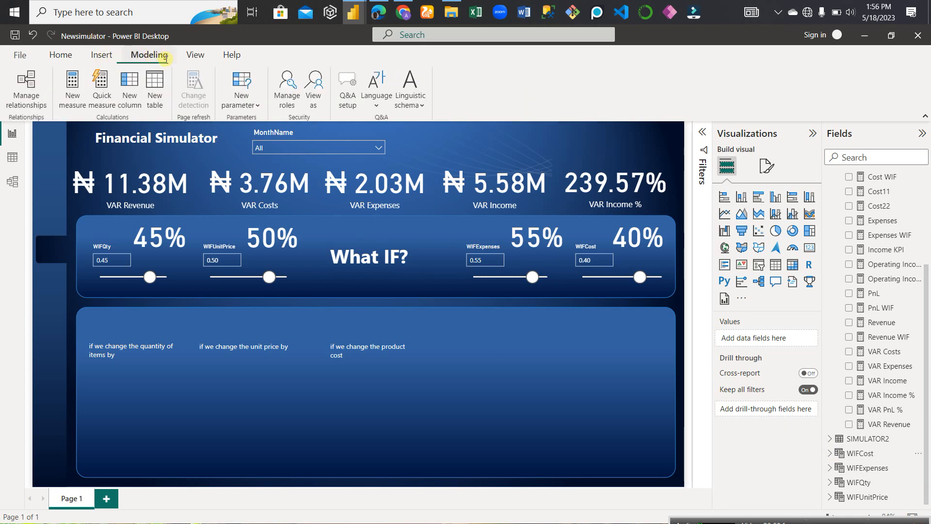
click(241, 99)
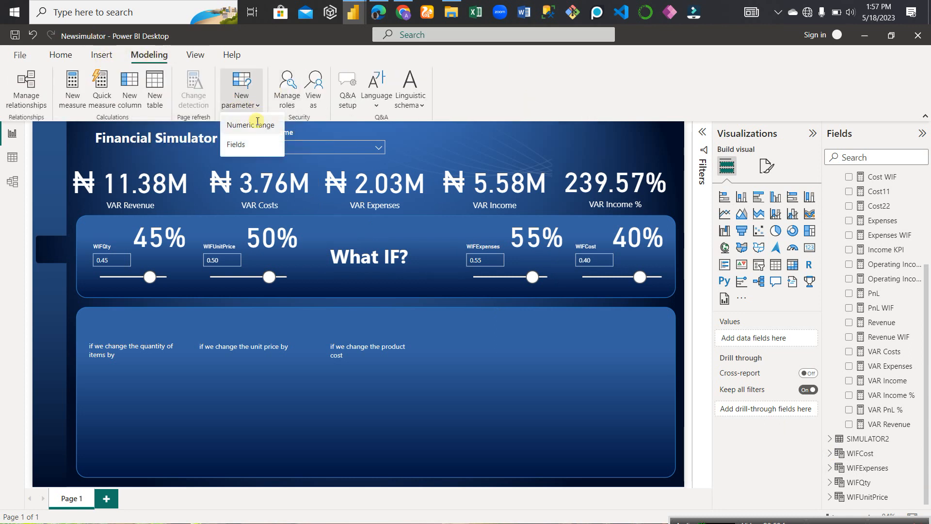
click(505, 100)
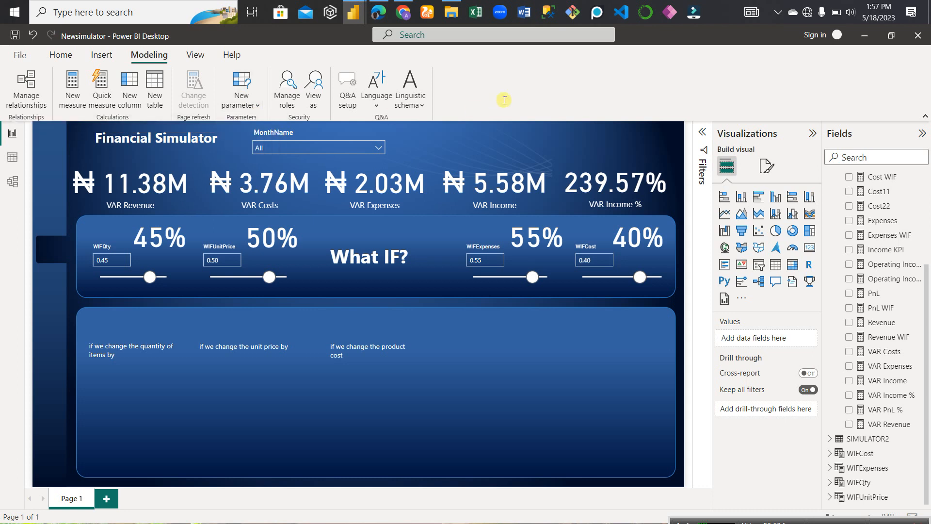
Add a text box reading "if we change the expenses by" in the lower panel beneath the WIFExpenses slicer
click(101, 54)
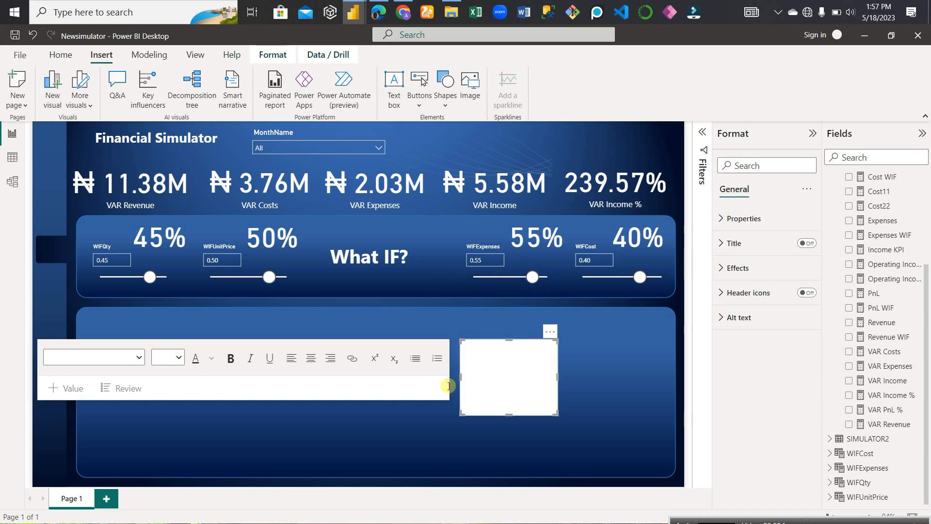
click(473, 356)
text(if we)
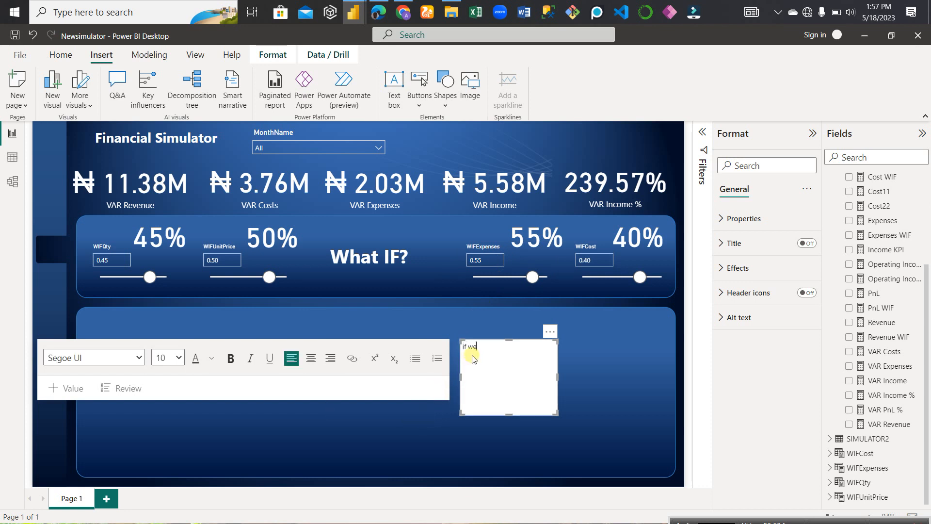
text( change the expenses by)
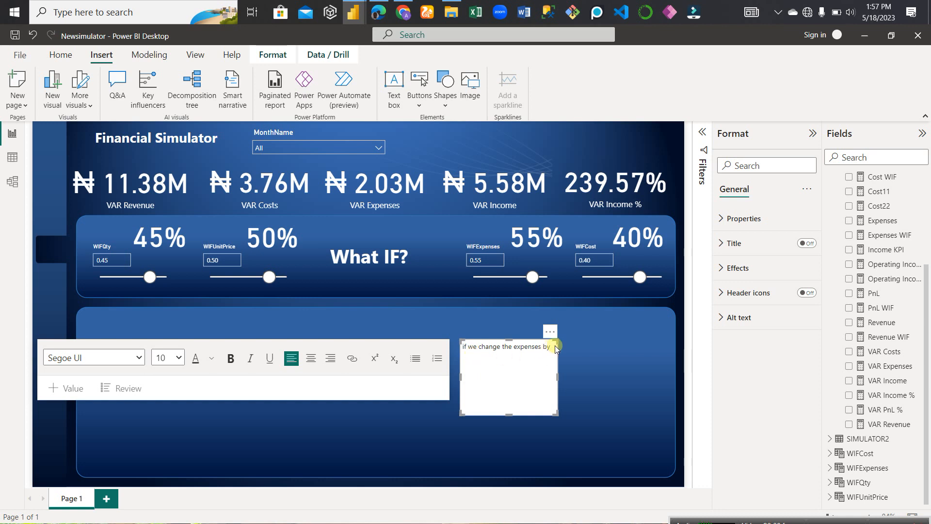
Make the expenses text box's text white and set its background transparency to 100%
drag(554, 346, 466, 350)
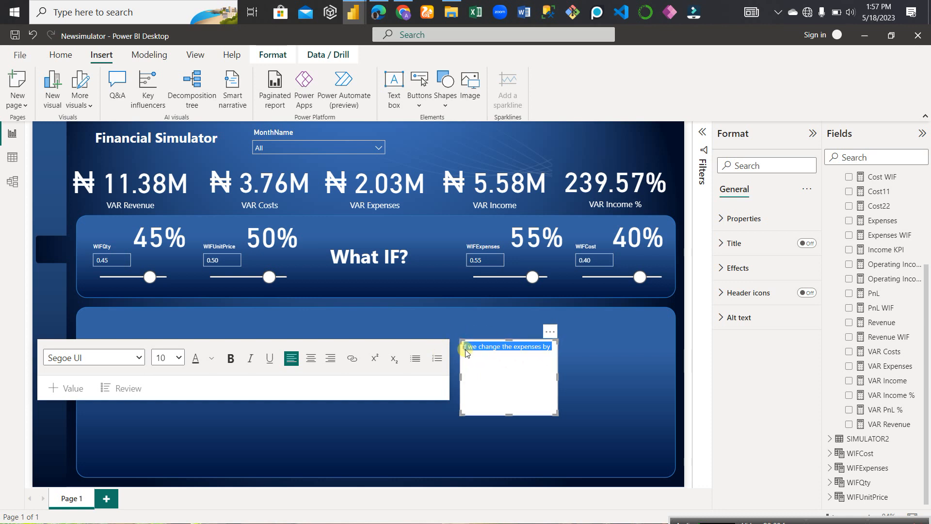
click(552, 350)
drag(459, 353, 462, 348)
click(212, 358)
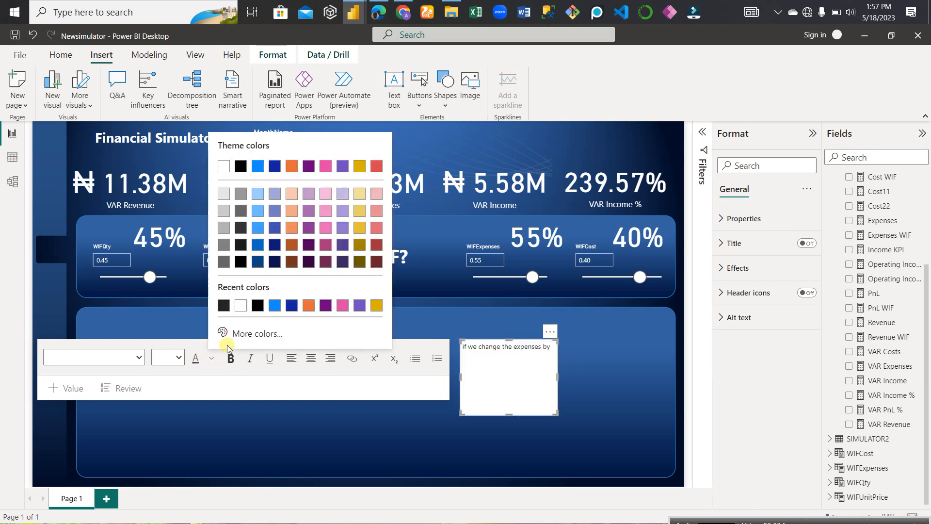
click(242, 310)
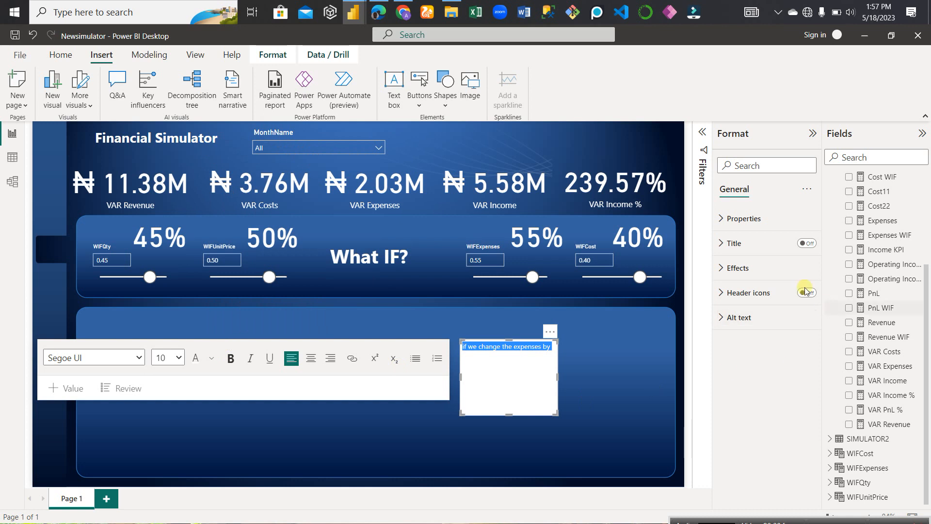
click(757, 272)
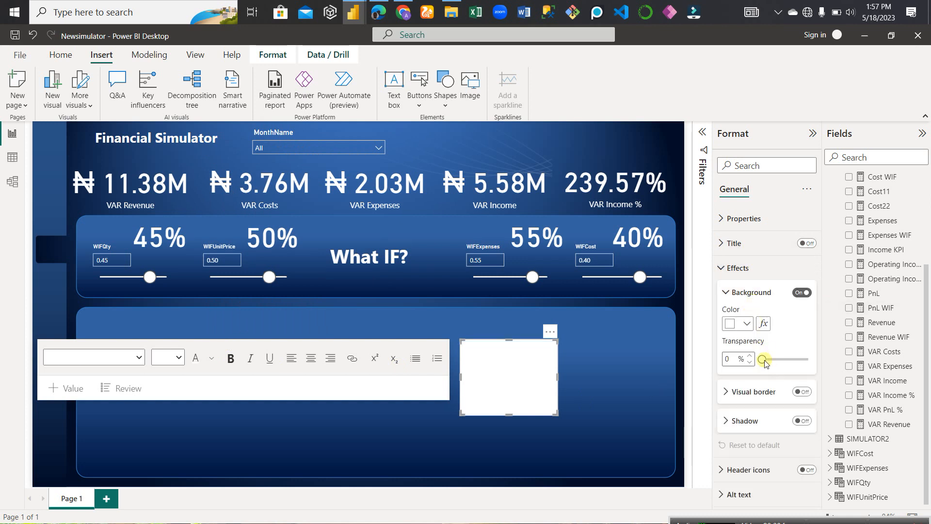
drag(764, 360, 822, 357)
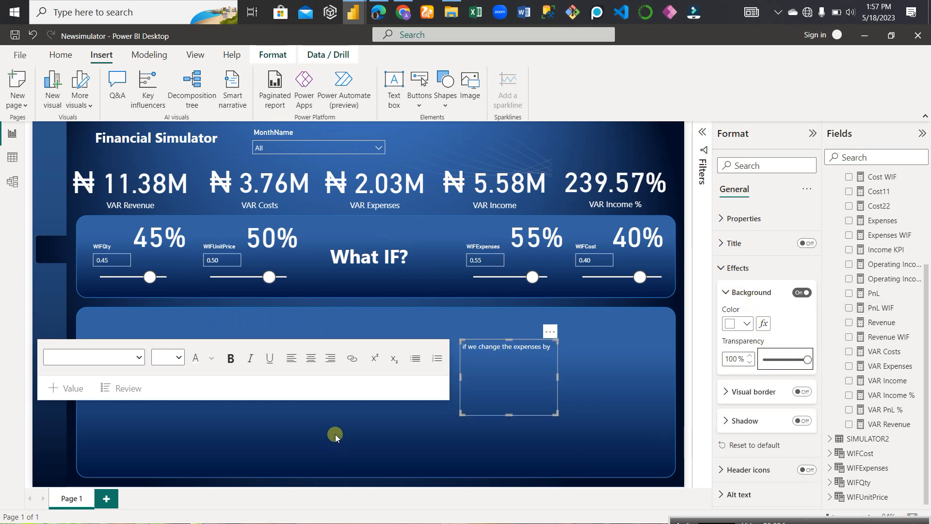
click(585, 412)
Reduce the expenses text box to one line's height and place it above the WIFCost percentage card
click(515, 374)
click(516, 374)
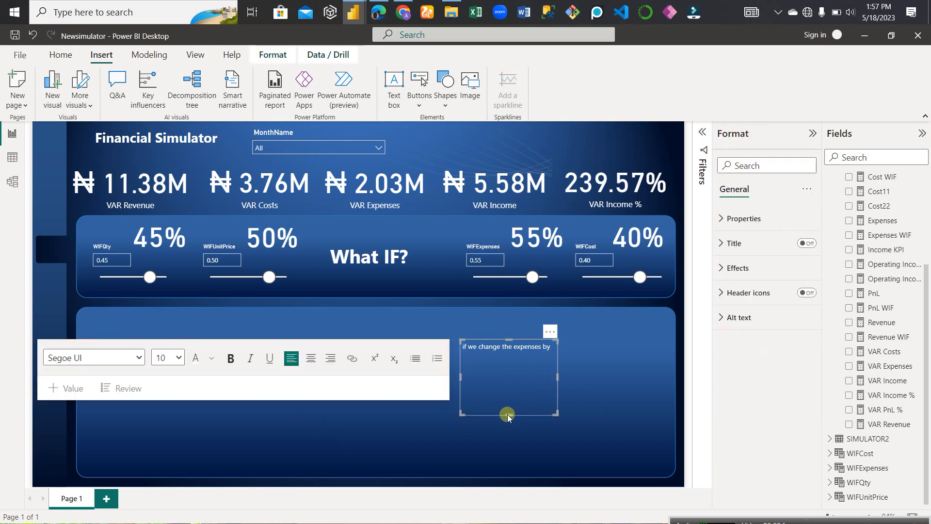
drag(509, 394, 644, 214)
click(516, 327)
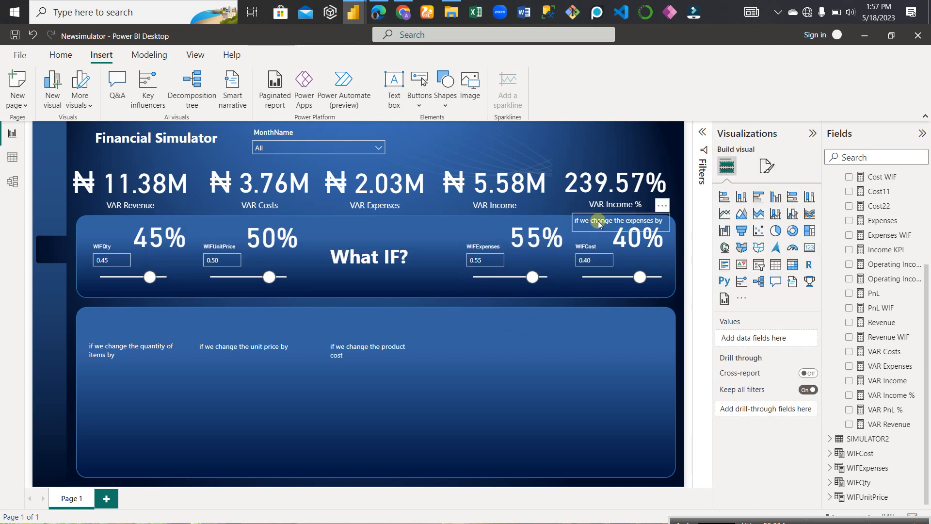
Shift the VAR Income % card slightly left and lower its upper edge to match the VAR Income card's
click(621, 219)
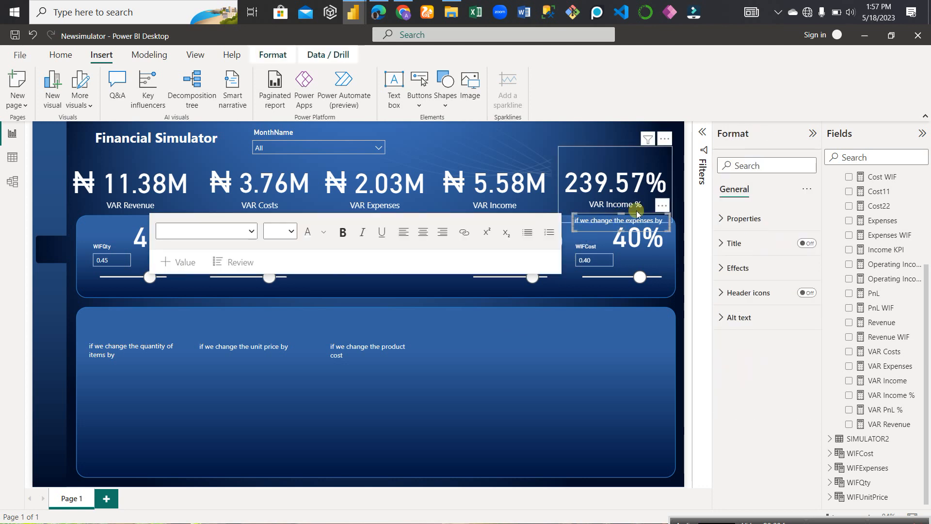
mouse_move(634, 212)
mouse_down()
mouse_move(594, 210)
mouse_move(618, 204)
mouse_move(636, 213)
mouse_up()
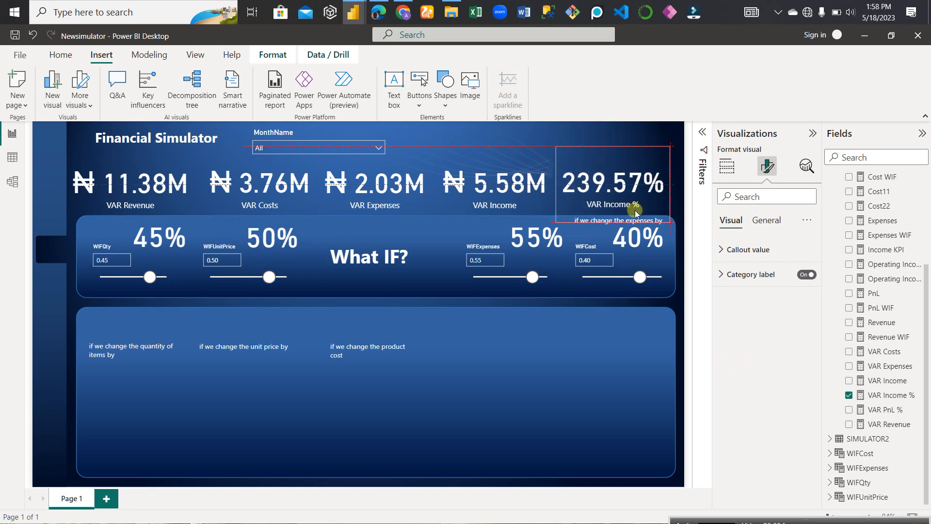
click(607, 219)
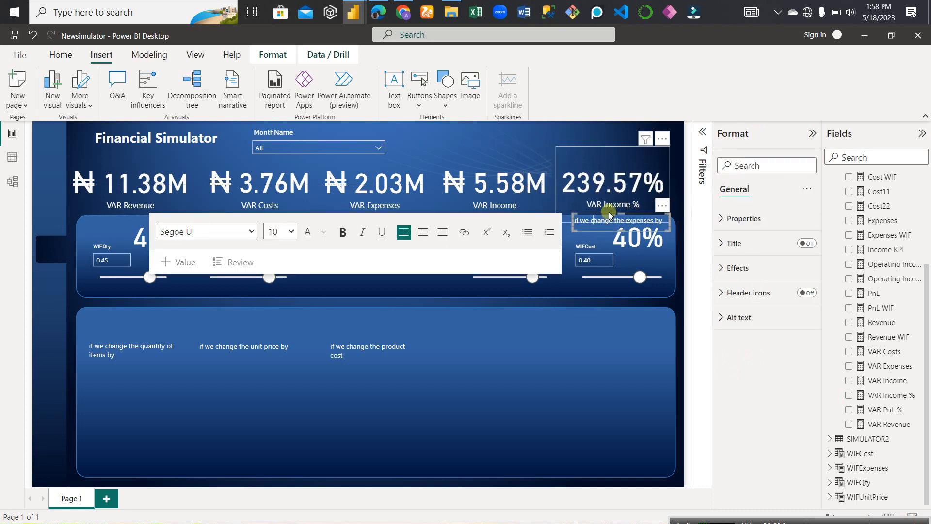
mouse_move(607, 213)
mouse_down()
mouse_move(576, 206)
mouse_move(609, 211)
mouse_up()
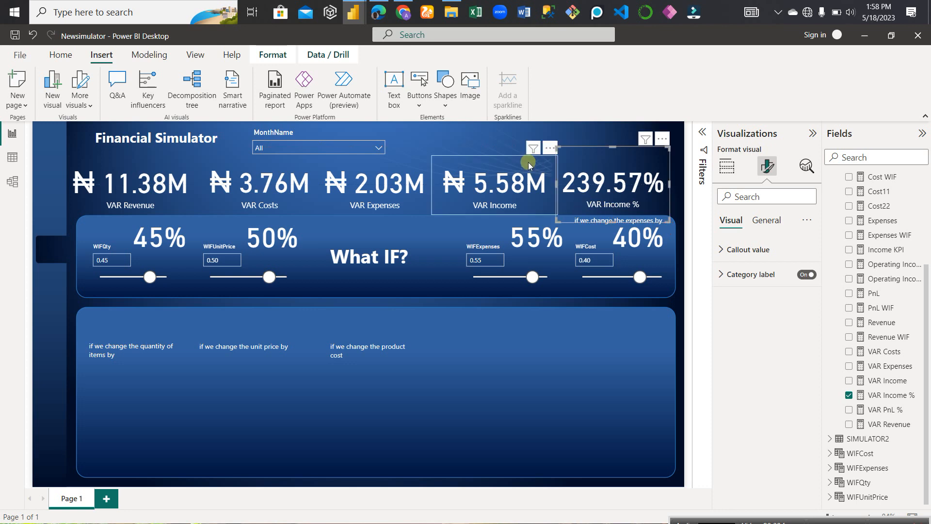
drag(607, 147, 609, 156)
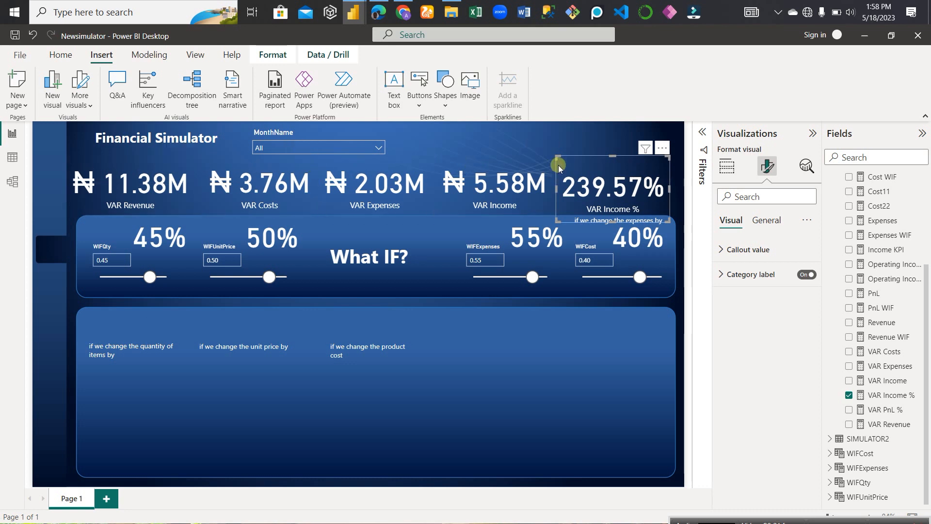
Move the expenses text box above the WIFExpenses slicer, centred under the VAR Income card
click(585, 232)
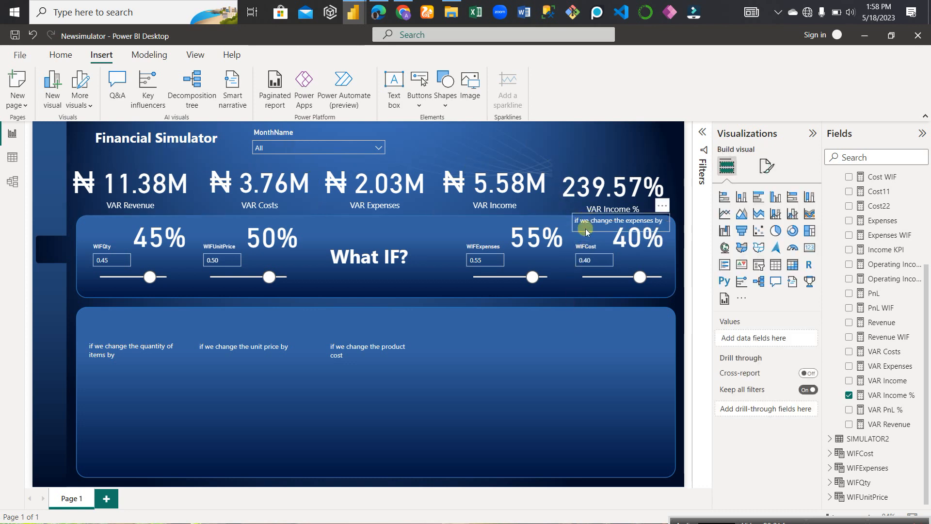
click(586, 233)
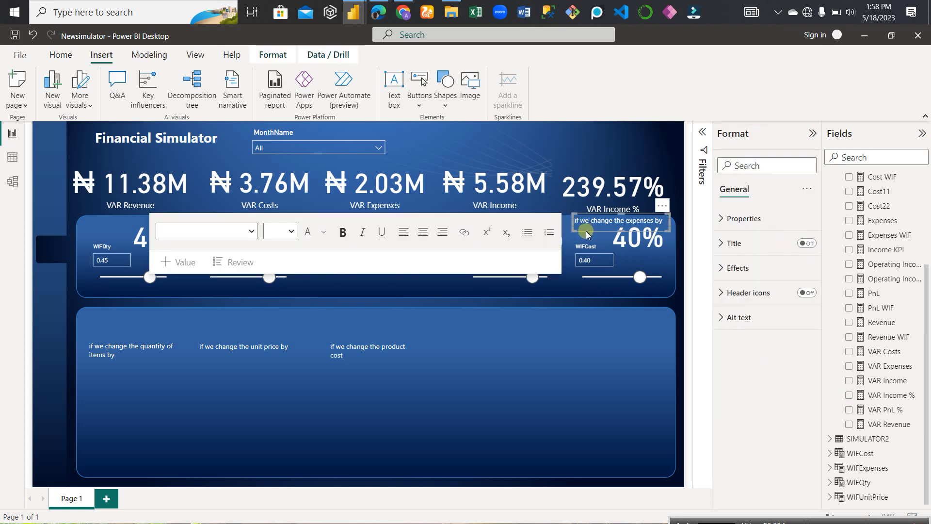
drag(588, 232, 467, 227)
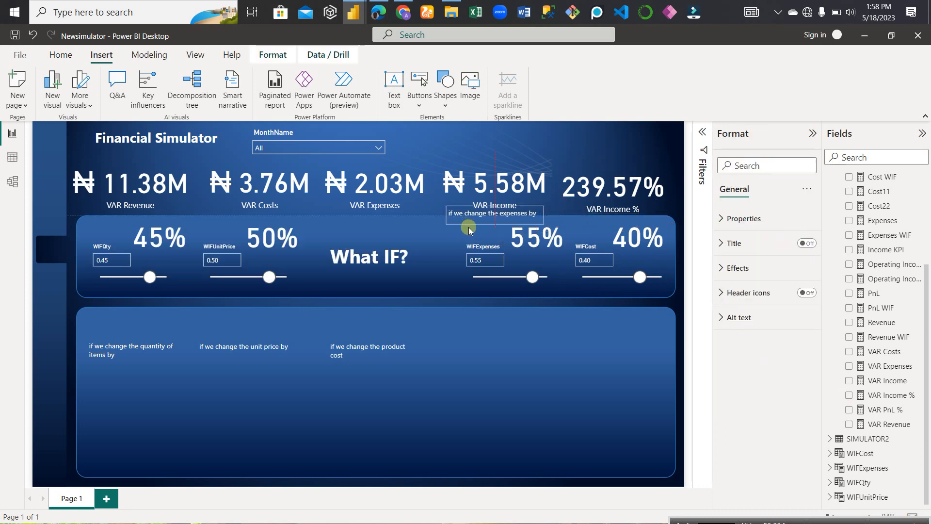
Shorten the product cost text box and place it above the WIFCost slicer, then lower the expenses text box level with it
click(380, 362)
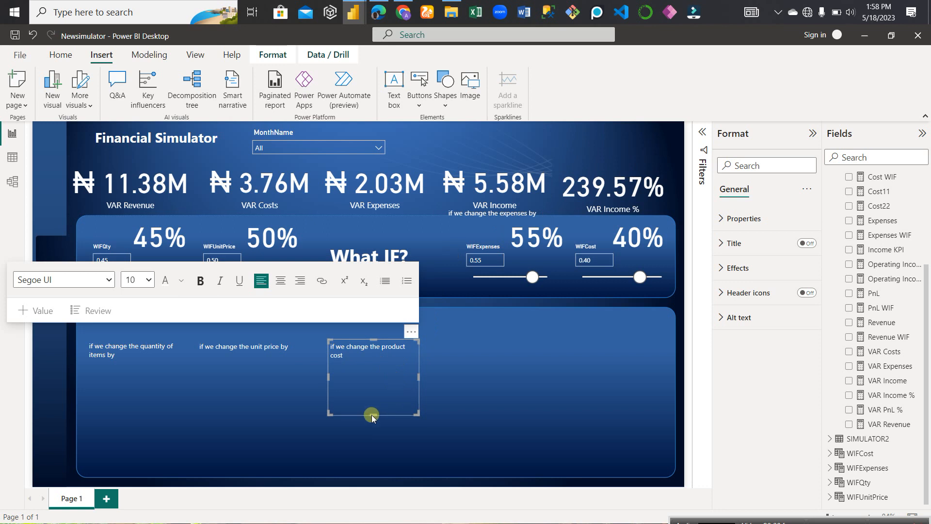
drag(372, 415, 650, 215)
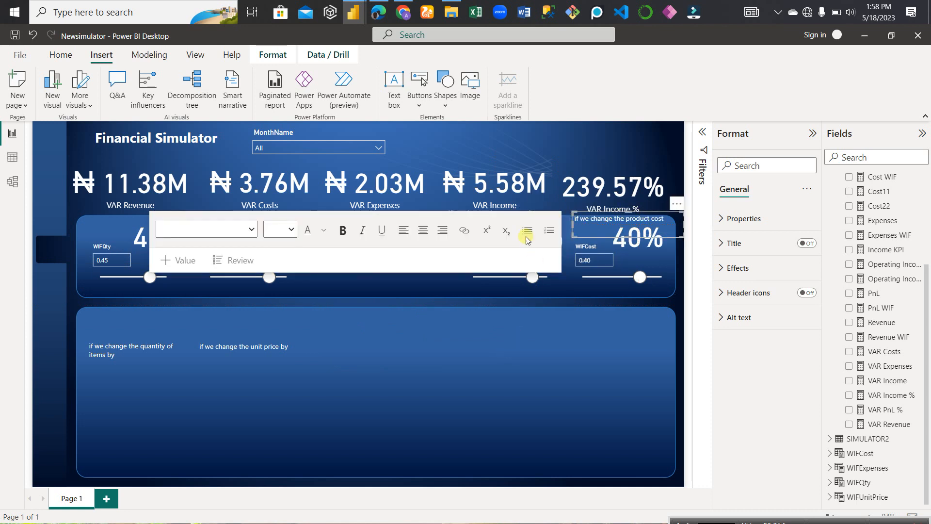
click(531, 212)
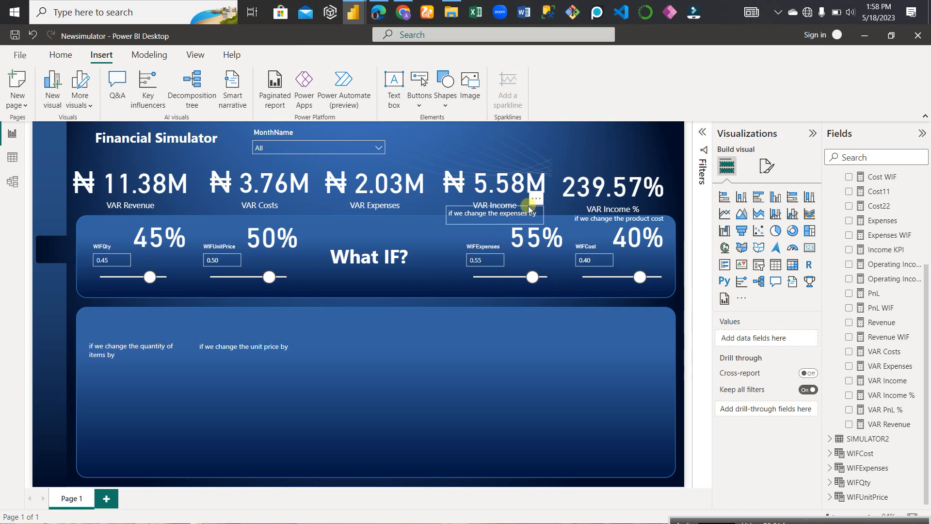
click(499, 226)
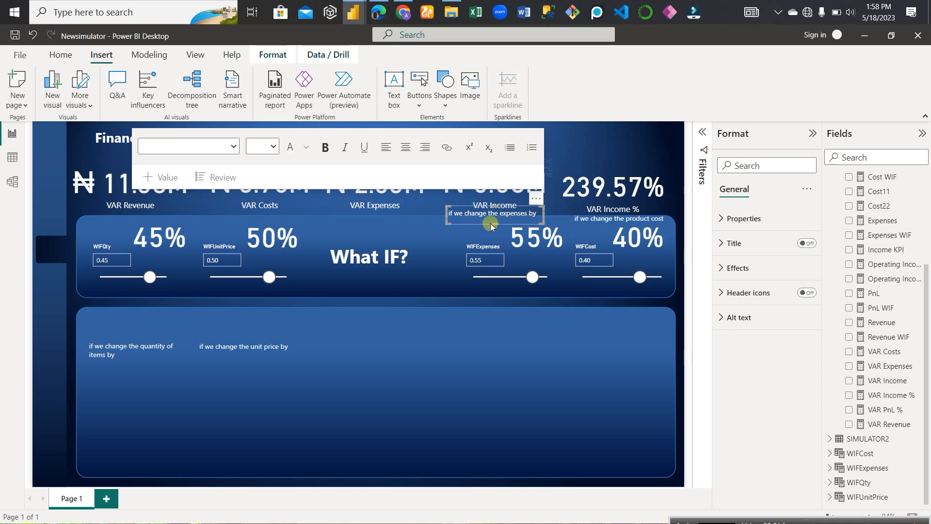
drag(479, 226, 480, 231)
Shorten the unit price text box and place it above the WIFUnitPrice percentage card, level with the other two captions
click(235, 365)
click(229, 371)
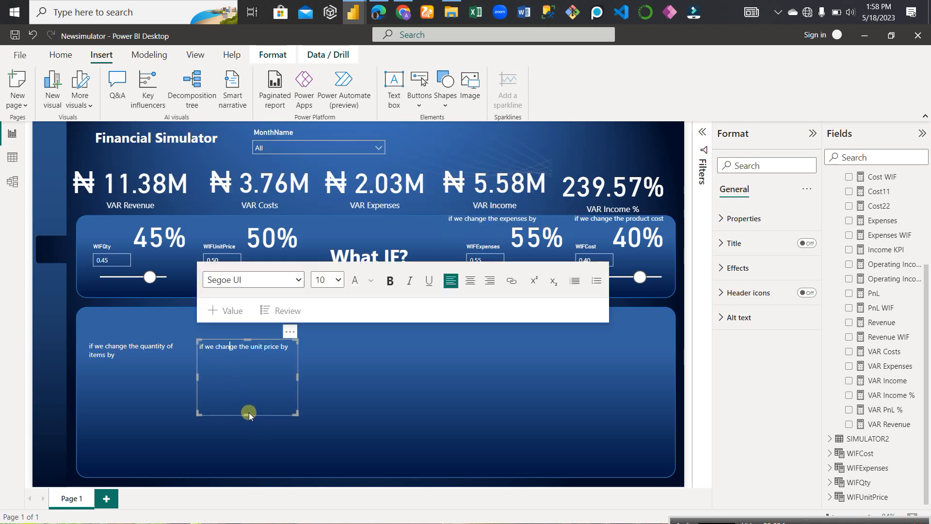
drag(250, 414, 270, 365)
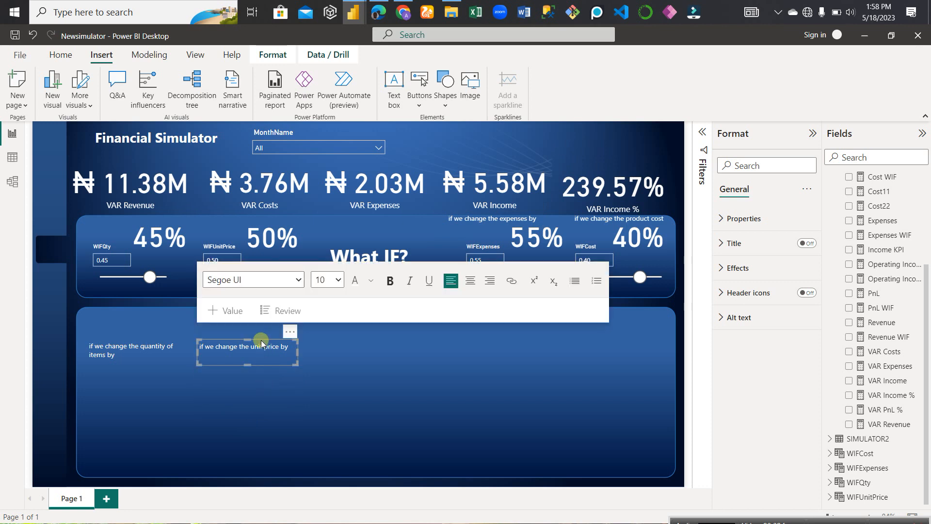
drag(264, 347, 288, 216)
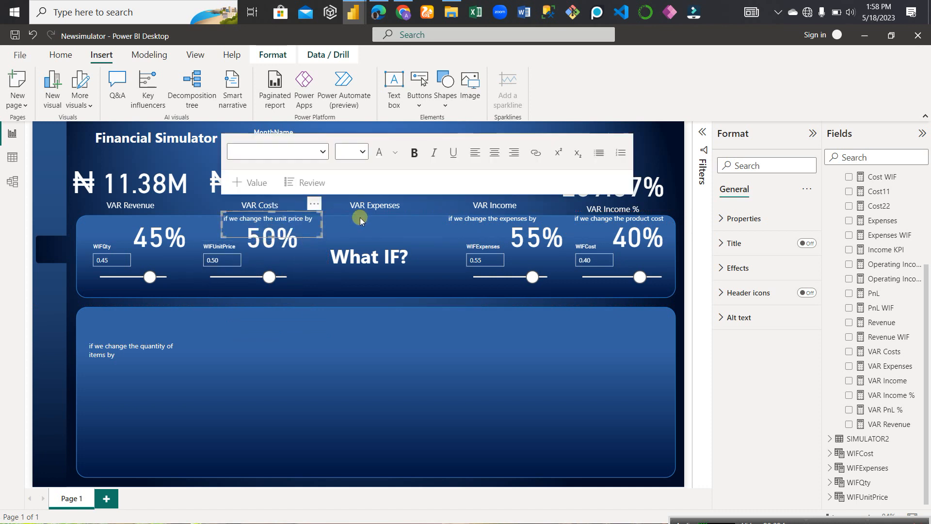
Widen and shorten the quantity text box, then place it above the WIFQty slicer, level with the other captions
click(217, 374)
click(155, 373)
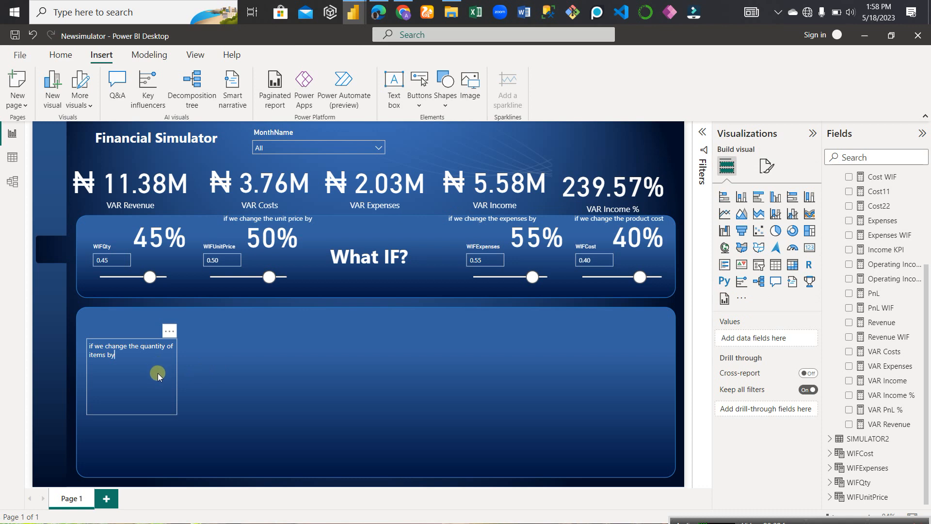
drag(135, 393, 196, 361)
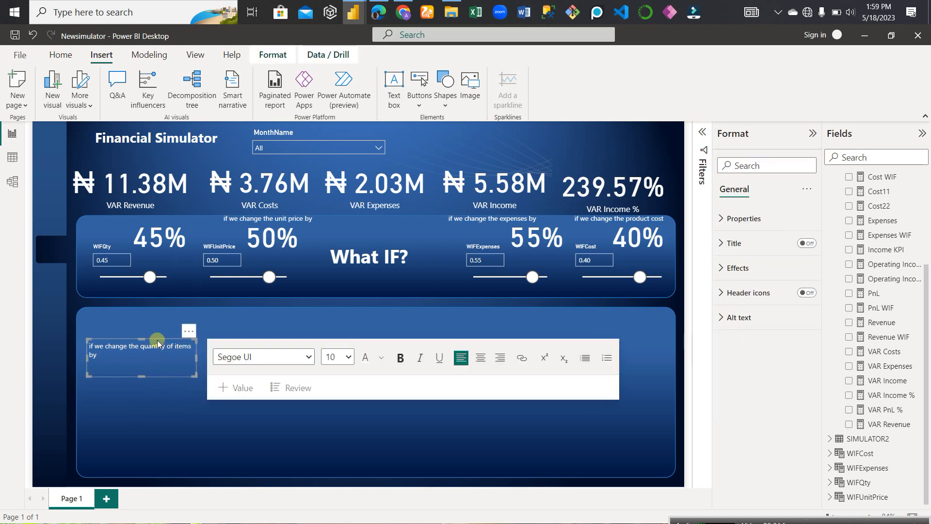
drag(156, 340, 166, 215)
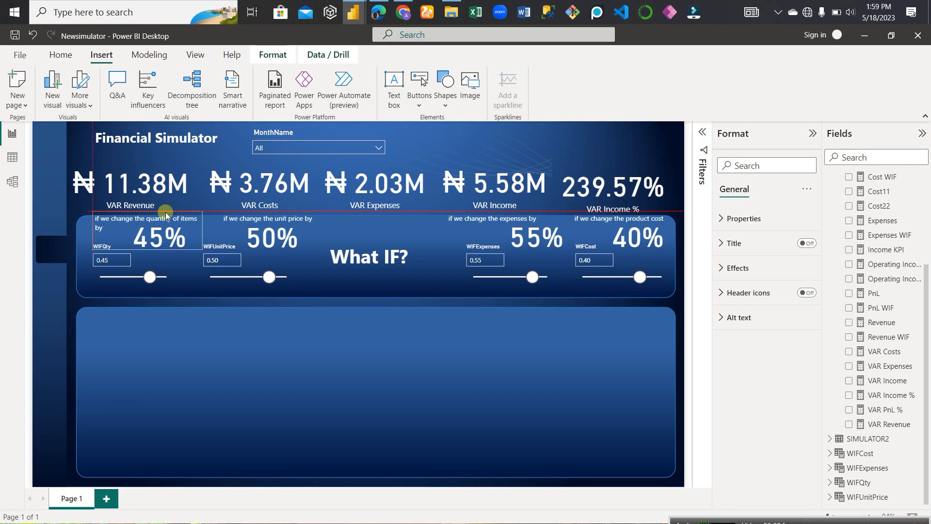
drag(165, 215, 166, 216)
click(209, 357)
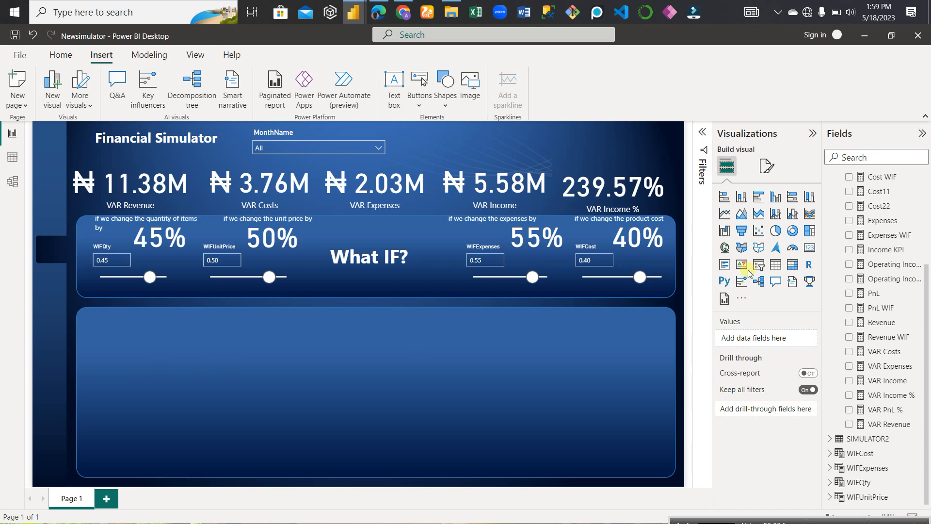
Add an empty matrix visual and enlarge it to fill the blank rounded panel below the What IF section
click(792, 264)
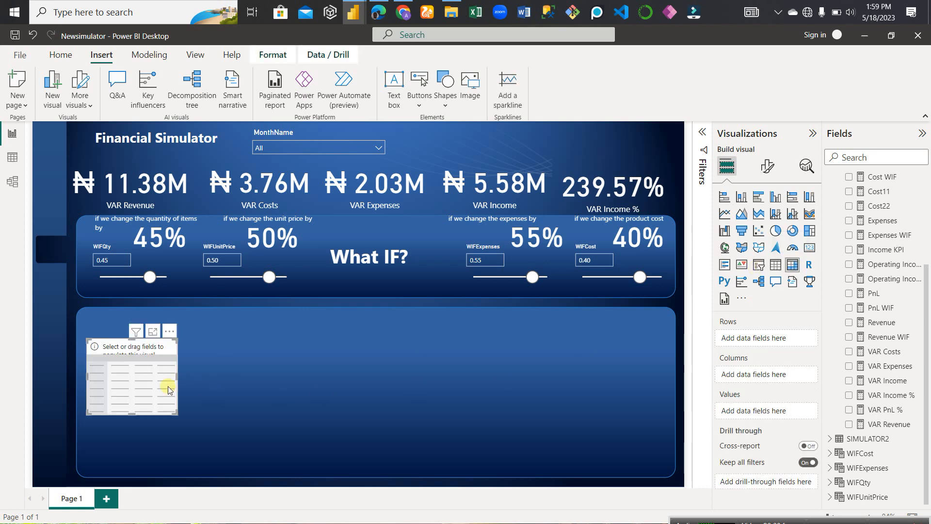
drag(131, 414, 129, 477)
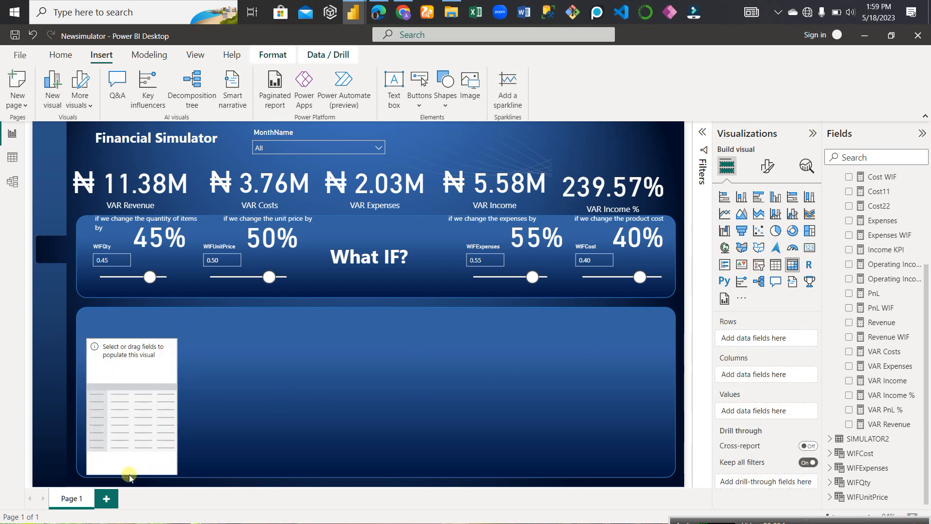
drag(131, 340, 134, 317)
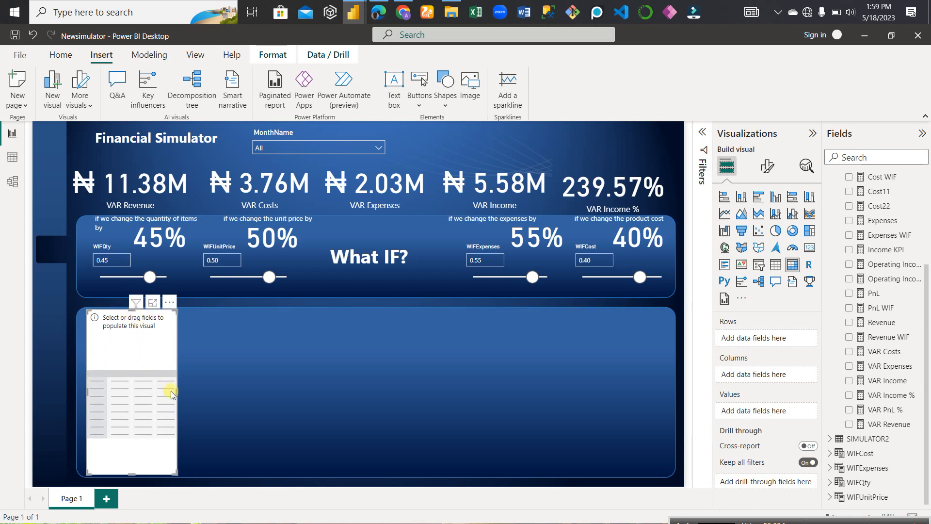
drag(177, 393, 673, 411)
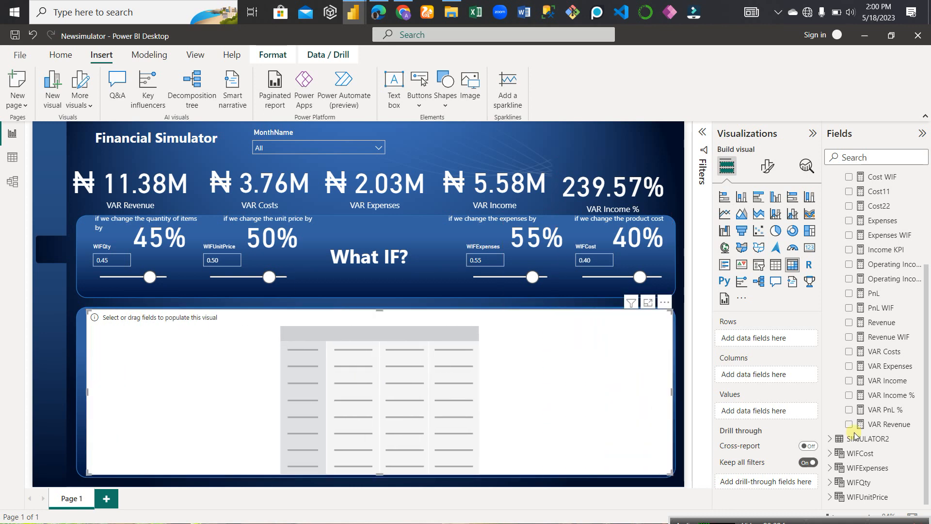
Review the formulas of the Date, MonthName and MonthNo columns in the Date table
scroll(834, 427, up, 3)
click(831, 267)
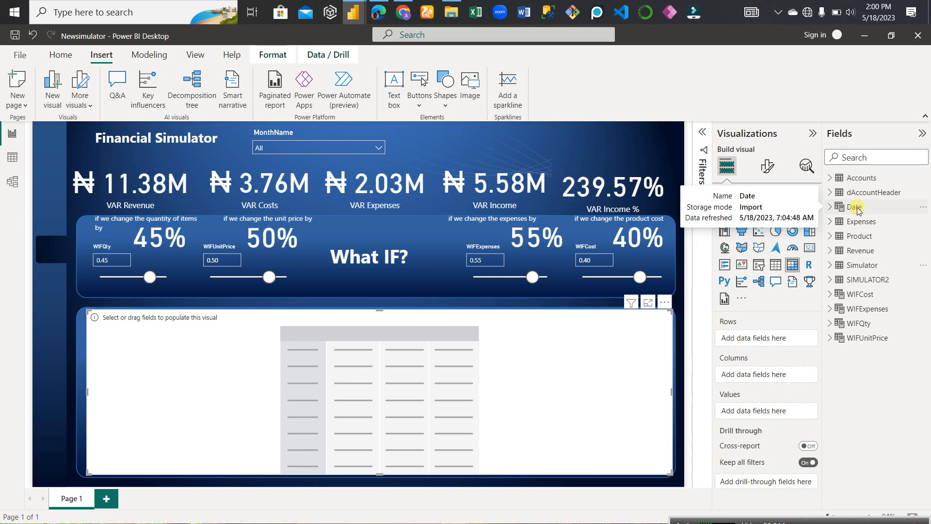
click(830, 207)
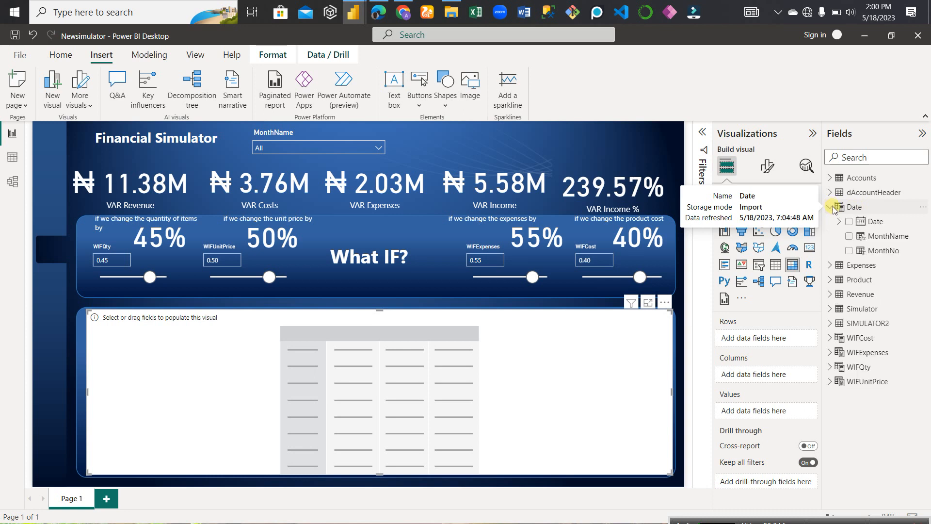
click(869, 222)
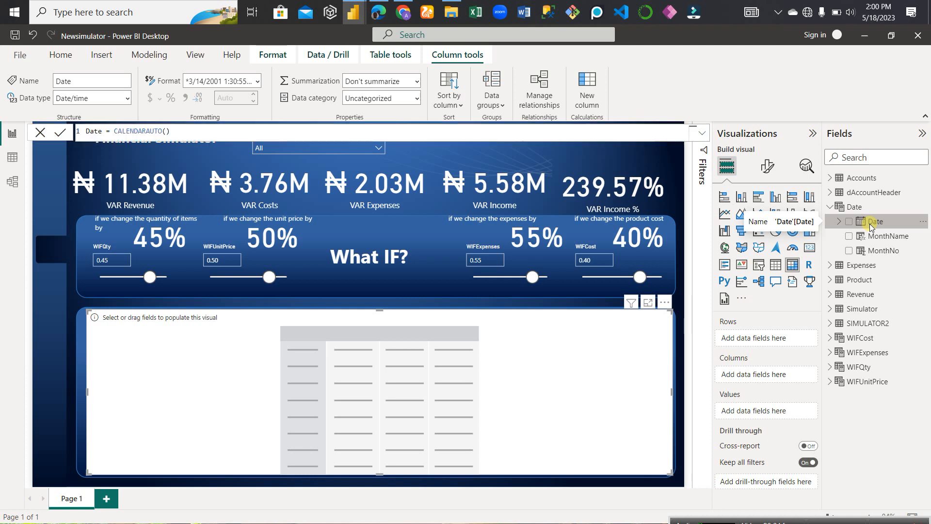
click(873, 235)
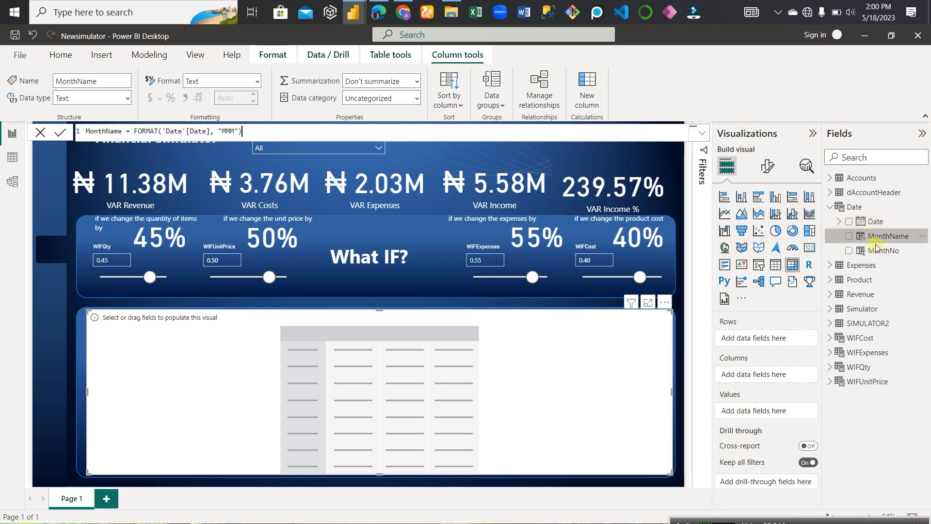
click(875, 250)
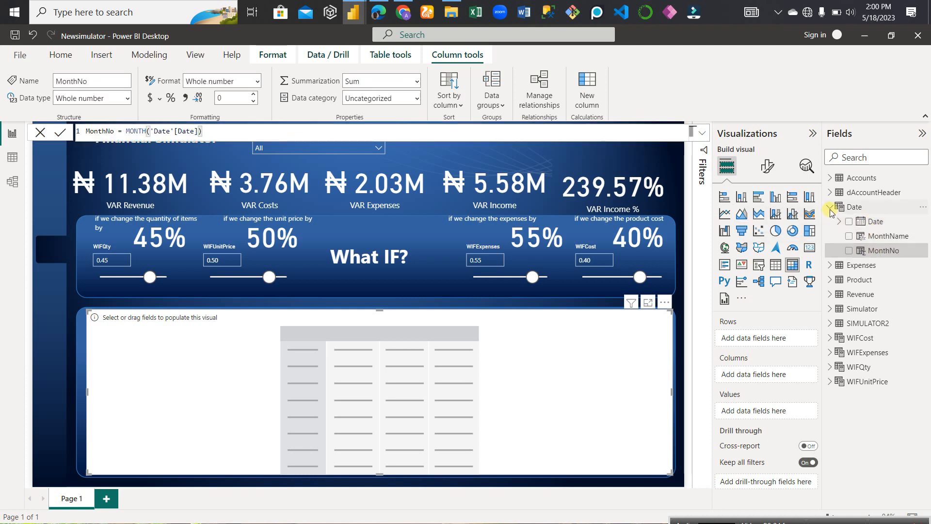
click(830, 208)
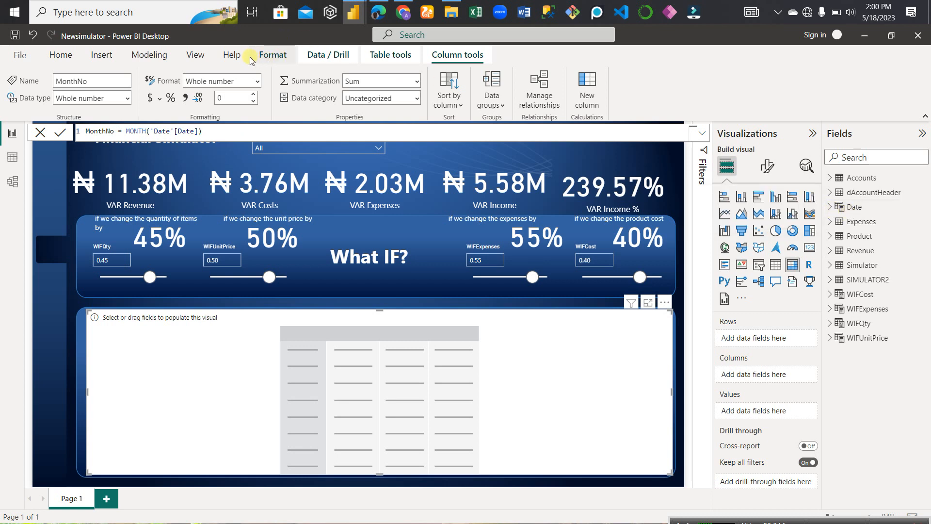
click(143, 58)
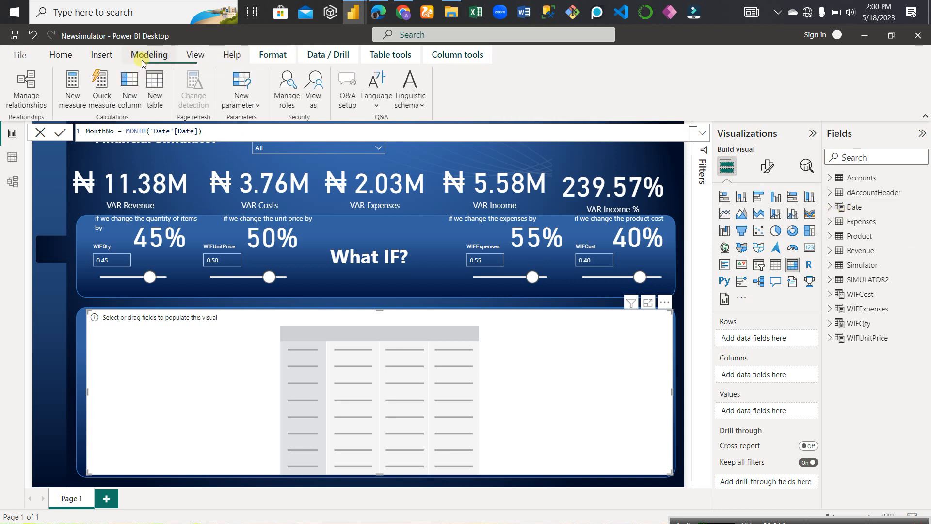
click(99, 55)
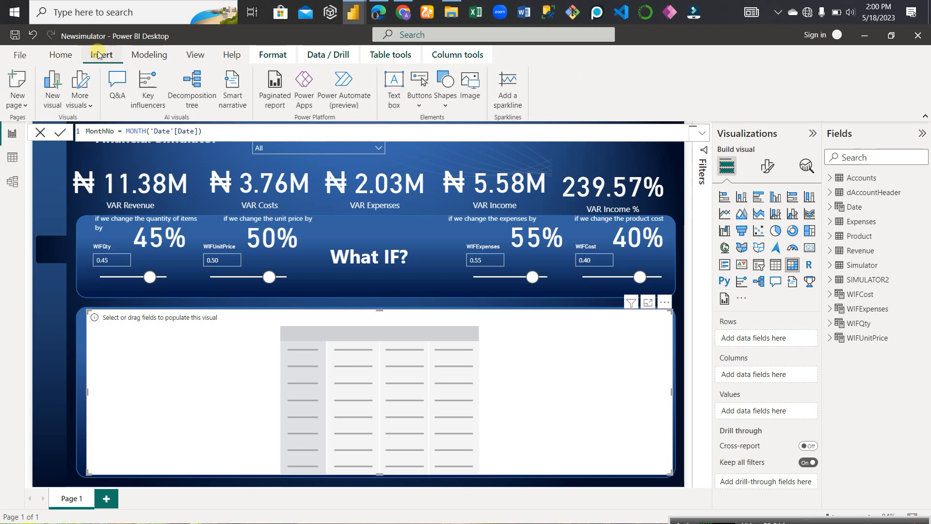
click(72, 55)
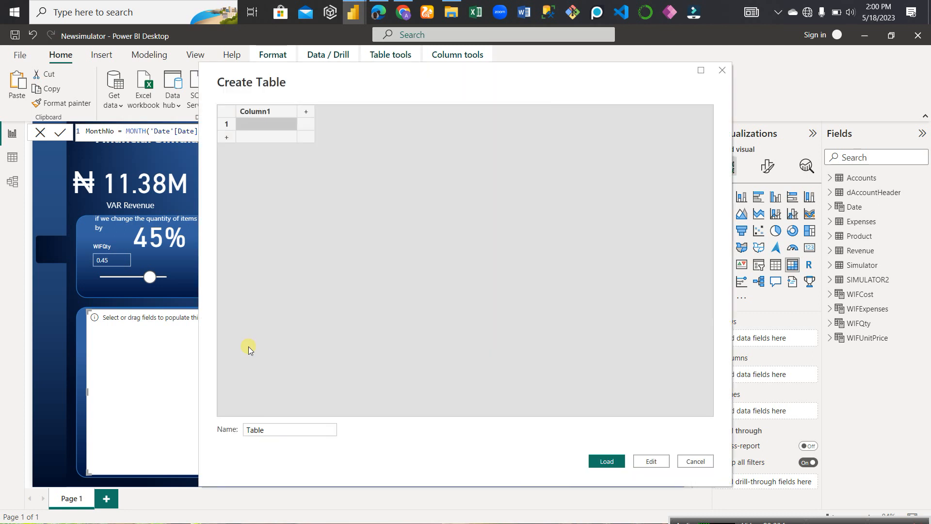
click(269, 430)
click(269, 430)
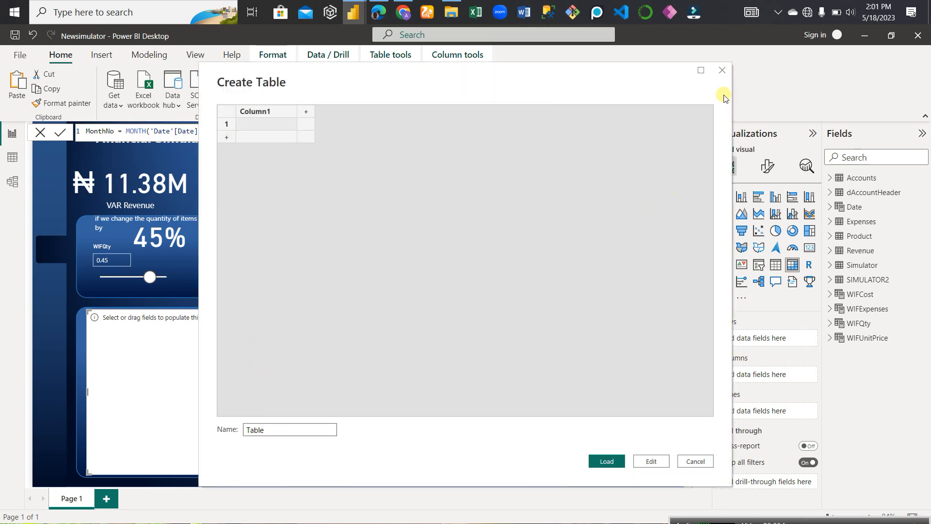
click(722, 72)
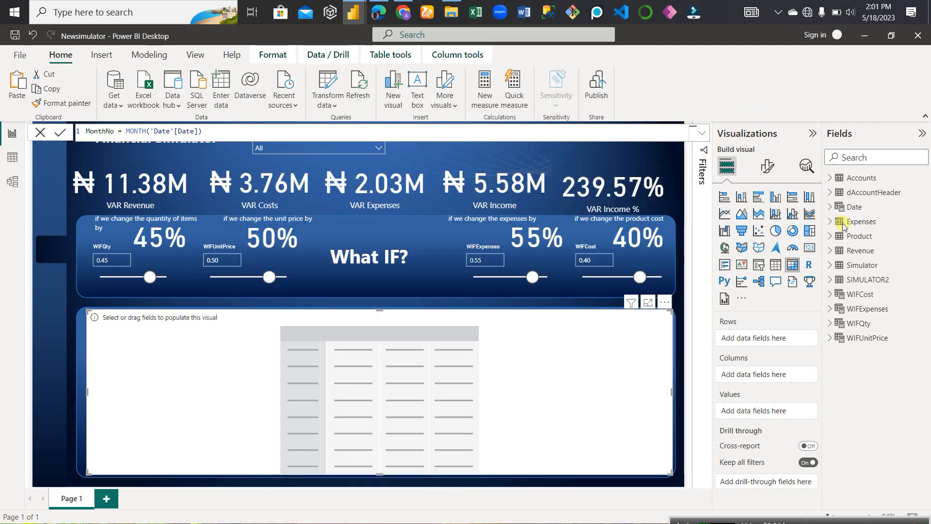
Review the Simulator table's measures, including the formulas of Cost, Cost WIF, Cost11 and Cost22
click(838, 266)
scroll(870, 398, down, 3)
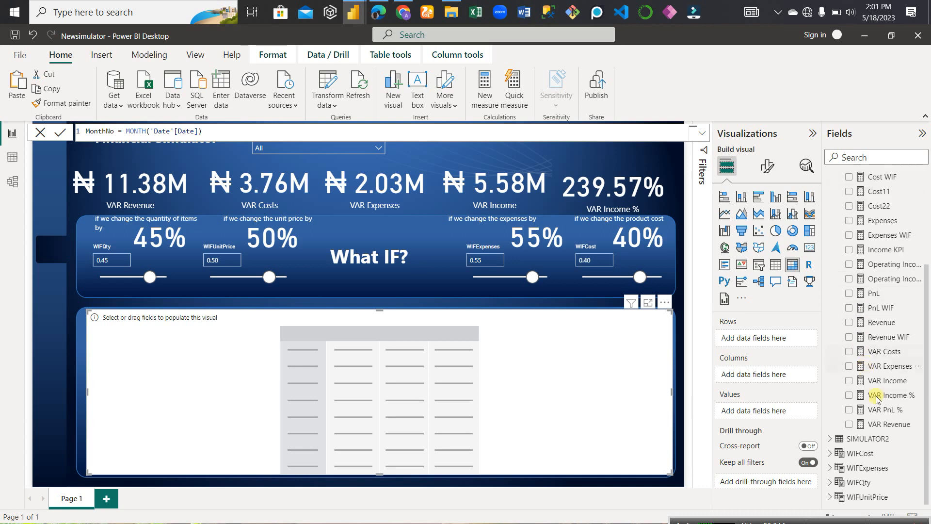
scroll(872, 395, up, 3)
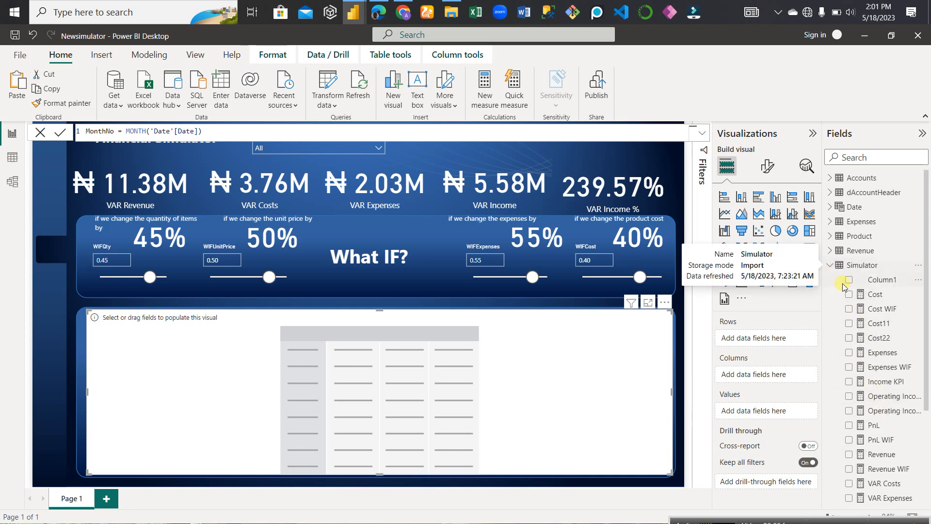
click(870, 295)
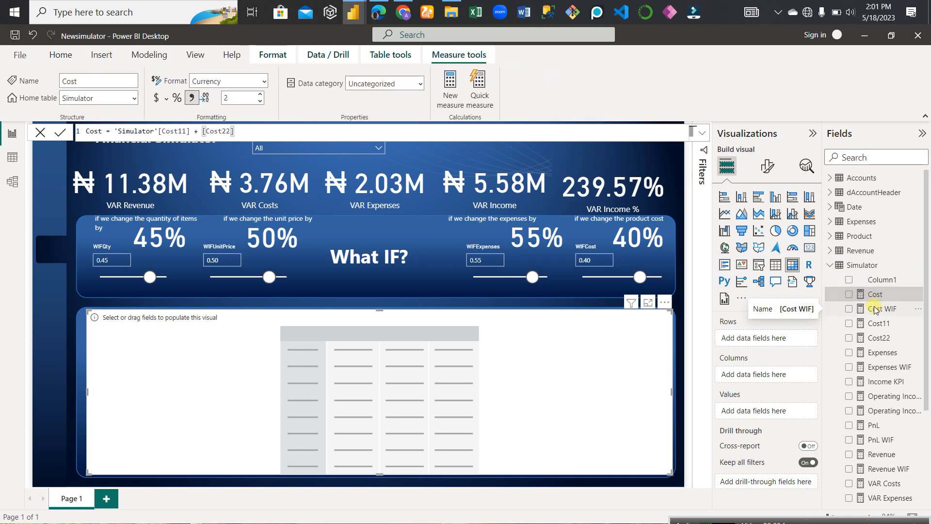
click(876, 309)
click(878, 324)
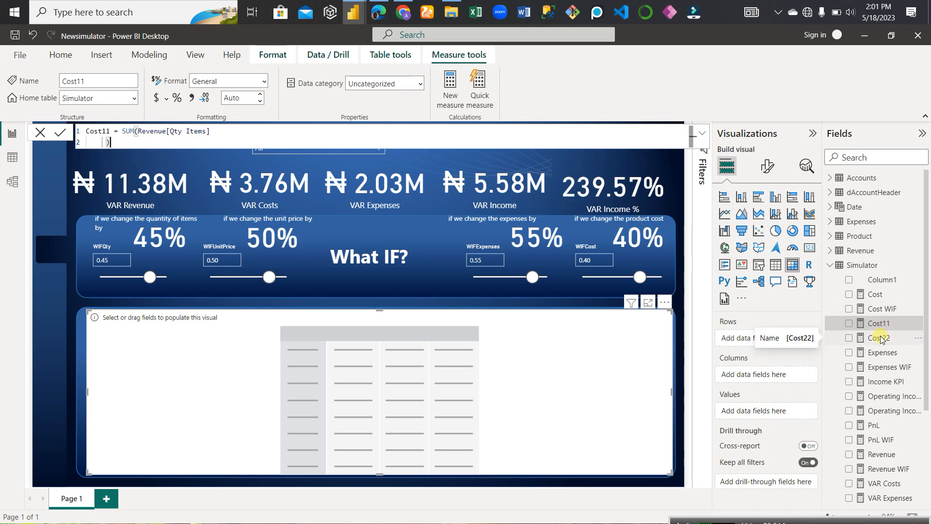
click(879, 338)
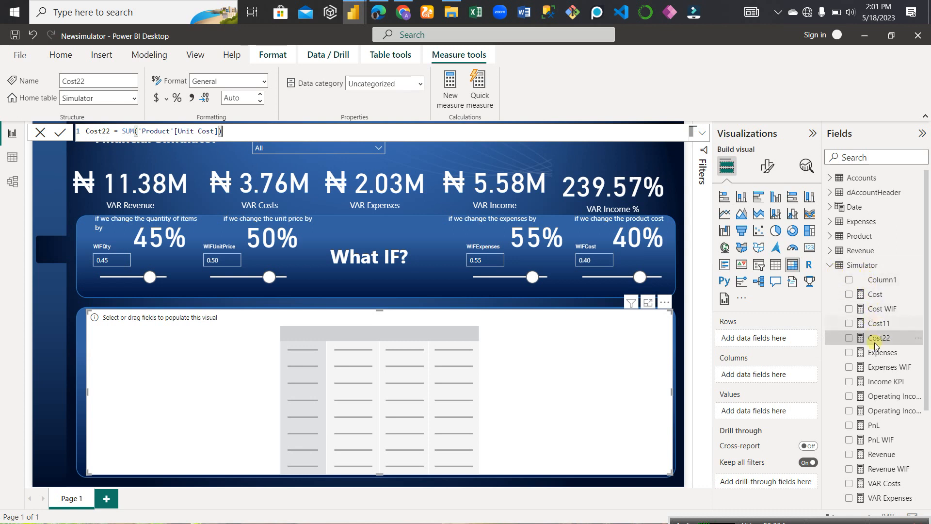
click(830, 265)
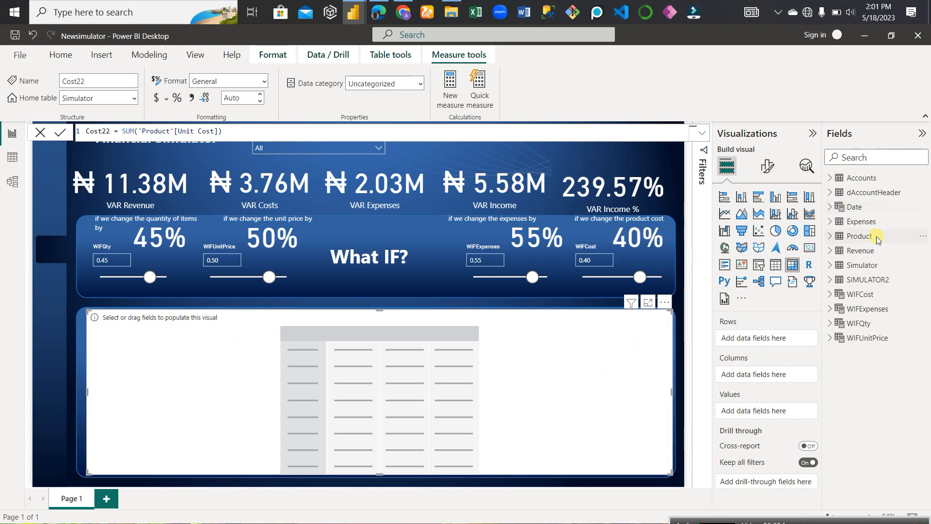
Set the matrix rows to Header Account from dAccountHeader, followed by Subheader Account and Detailed Account from Accounts
click(830, 177)
click(830, 264)
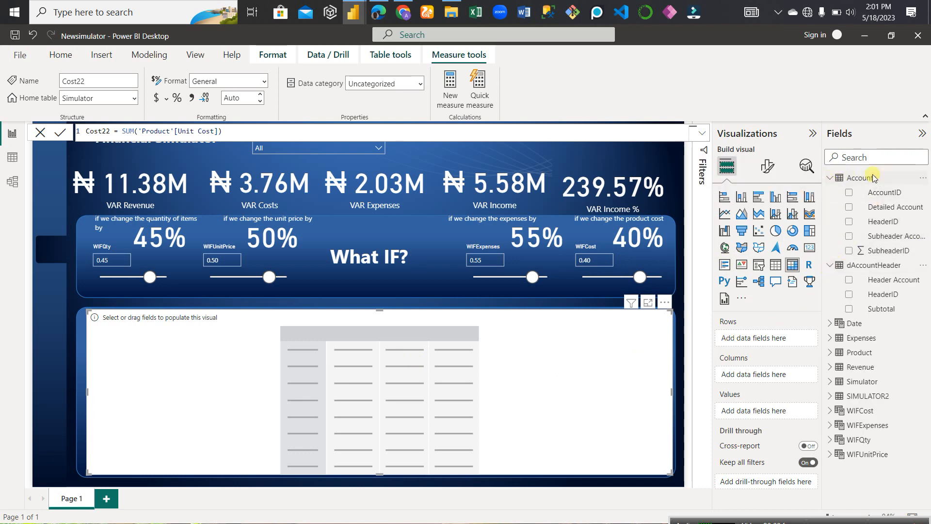
drag(851, 281, 755, 339)
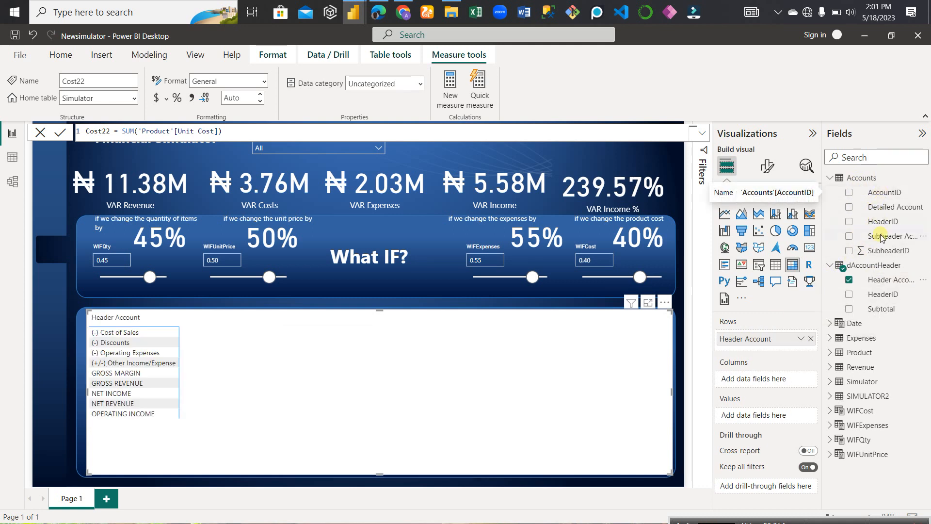
drag(880, 236, 784, 350)
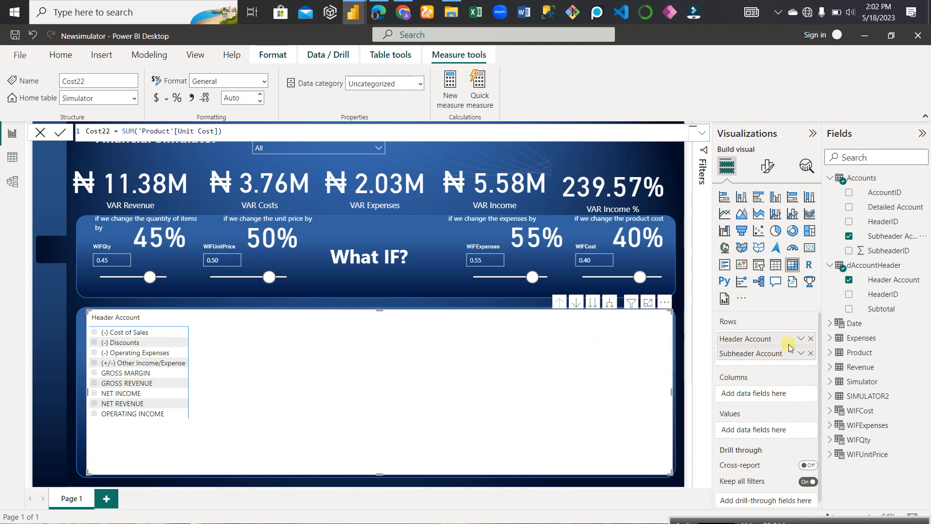
drag(894, 206, 790, 369)
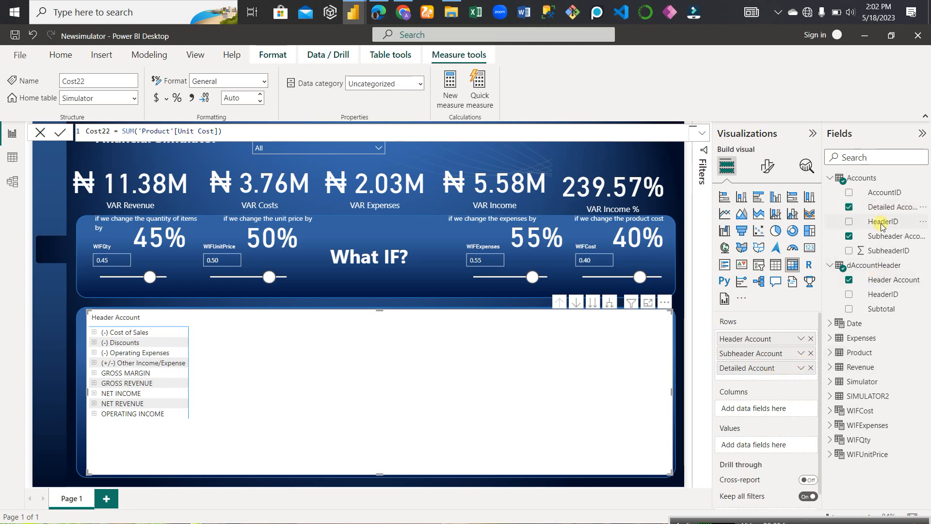
Set MonthName from the Date table as the matrix columns and the Simulator table's PnL measure as its values
click(830, 325)
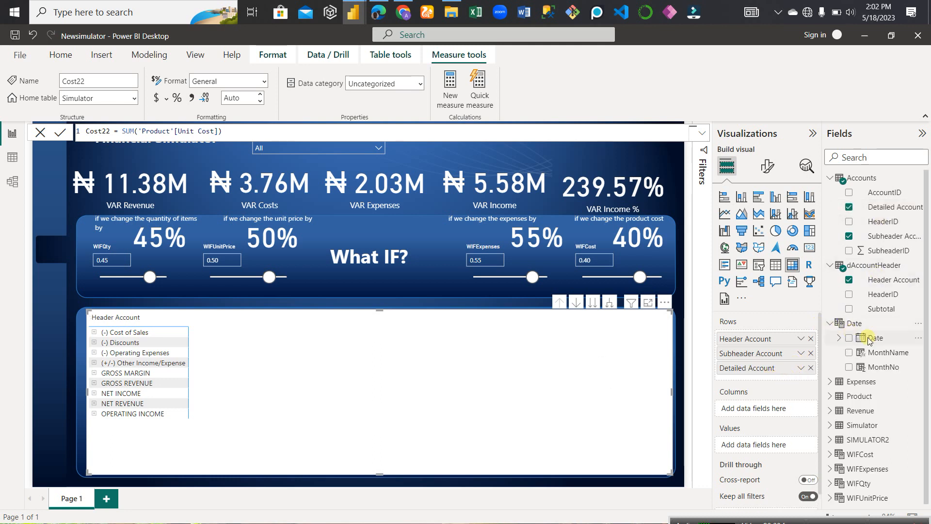
drag(873, 352, 785, 411)
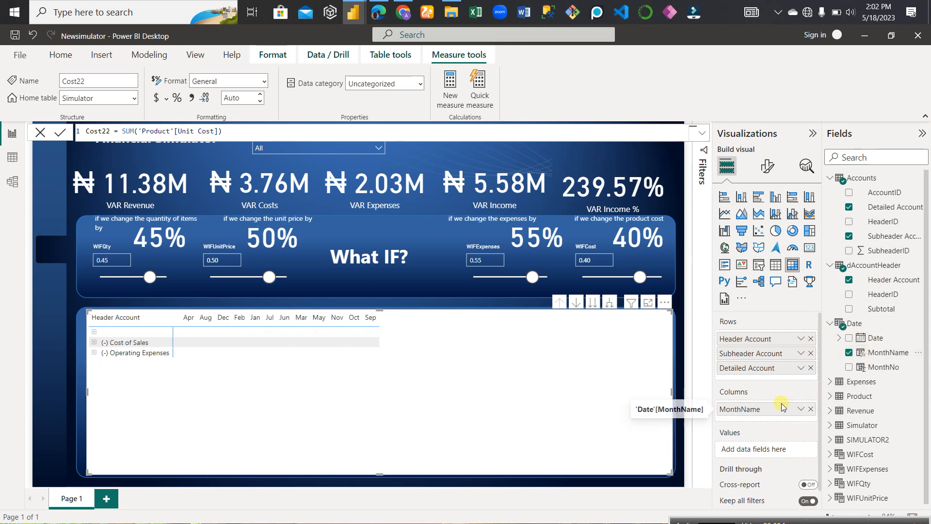
scroll(781, 403, down, 1)
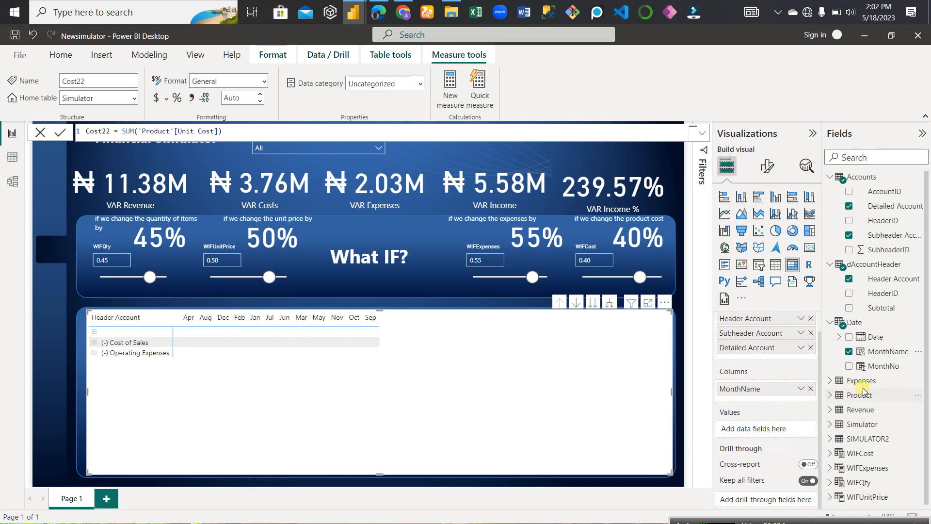
click(830, 425)
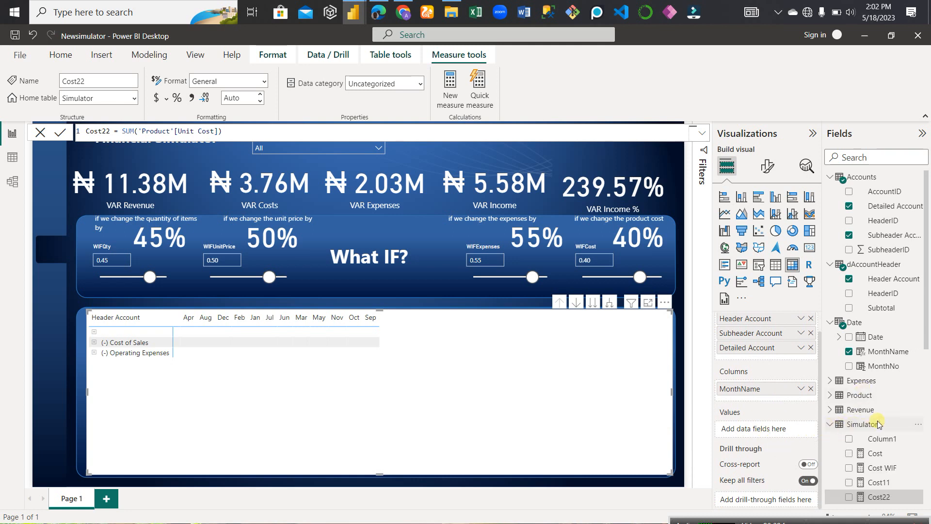
scroll(872, 426, down, 5)
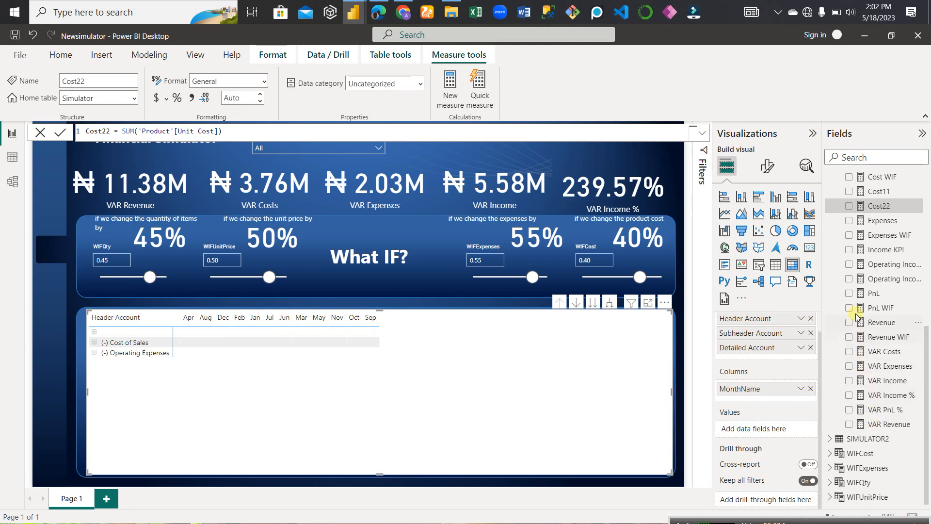
click(849, 293)
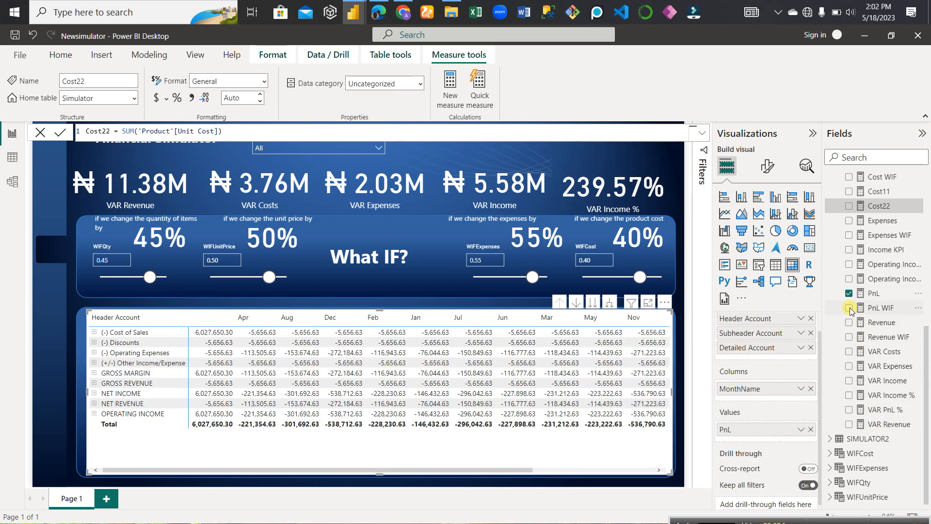
Add the PnL WIF and VAR PnL % measures to the matrix values and exclude the blank month column
click(849, 307)
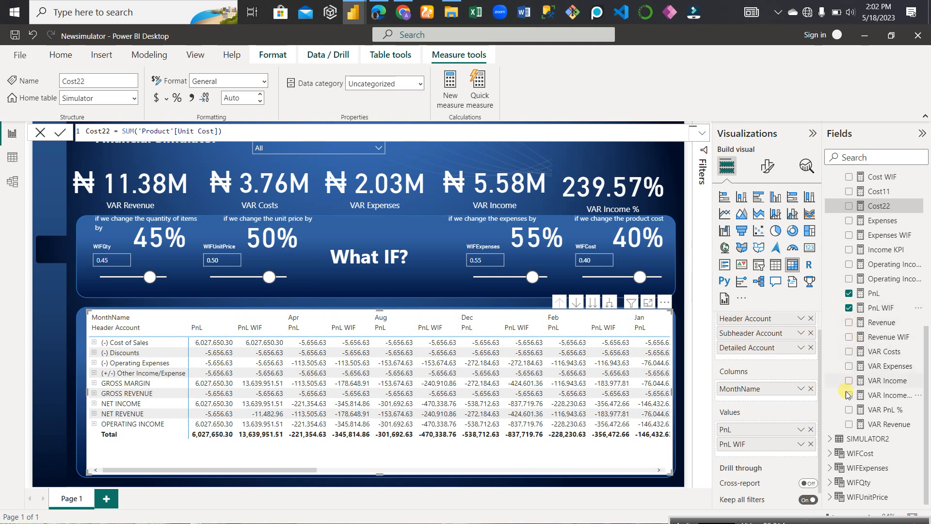
click(848, 410)
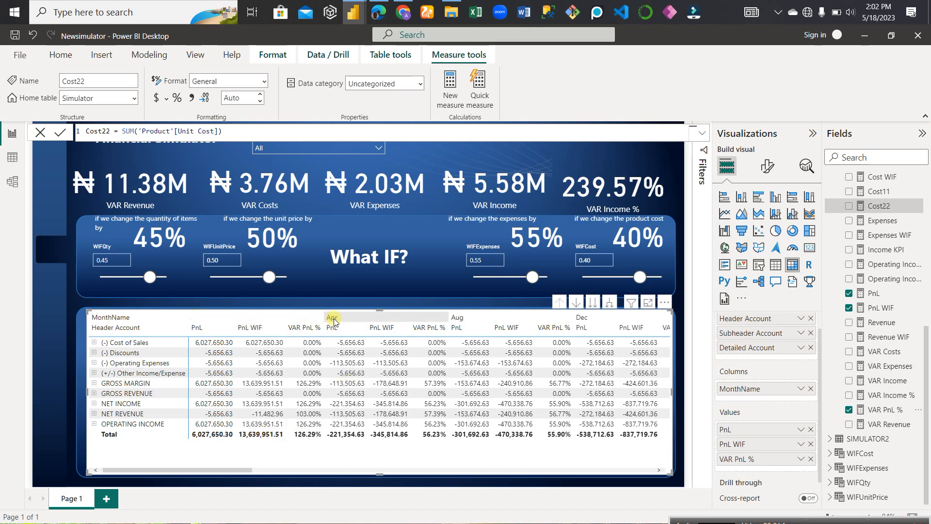
right_click(231, 318)
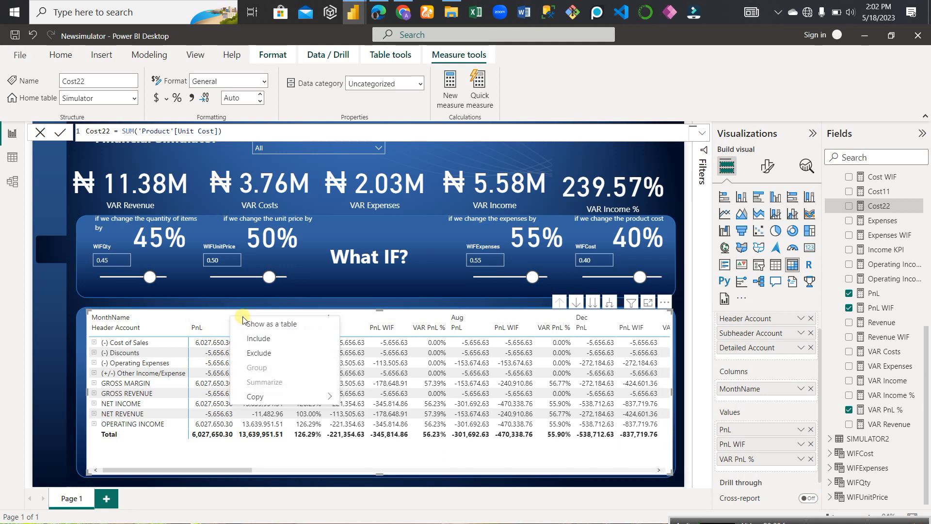
click(264, 354)
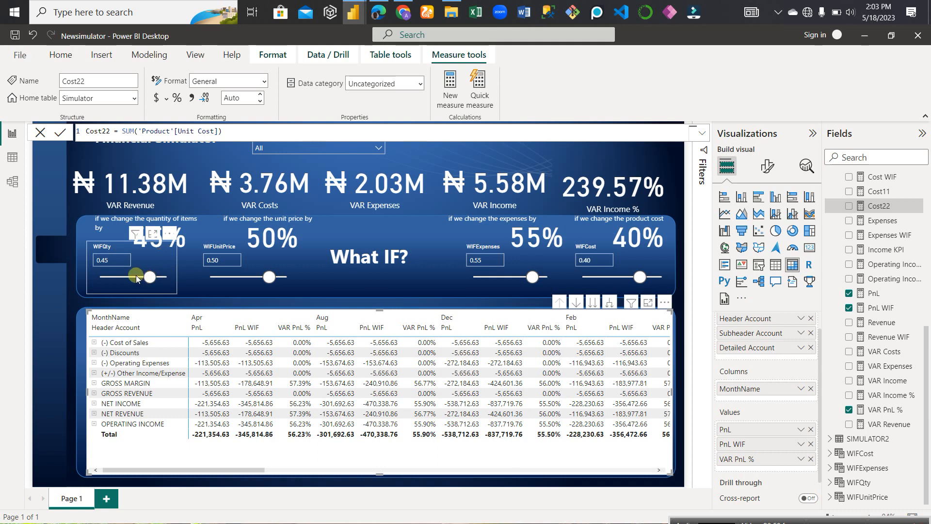
Set the What IF sliders to 0.00 for WIFQty, 0.00 for WIFUnitPrice, -0.10 for WIFExpenses and 0.05 for WIFCost
drag(136, 279, 134, 280)
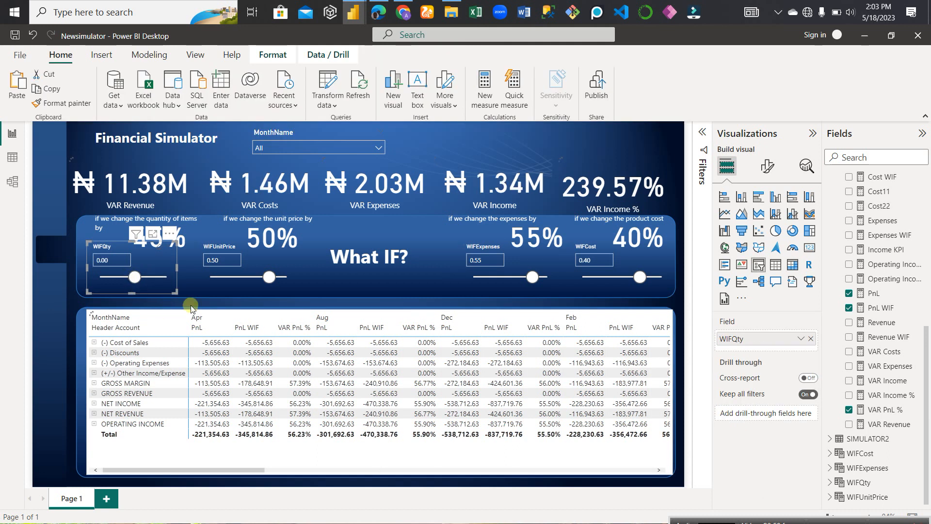
click(249, 277)
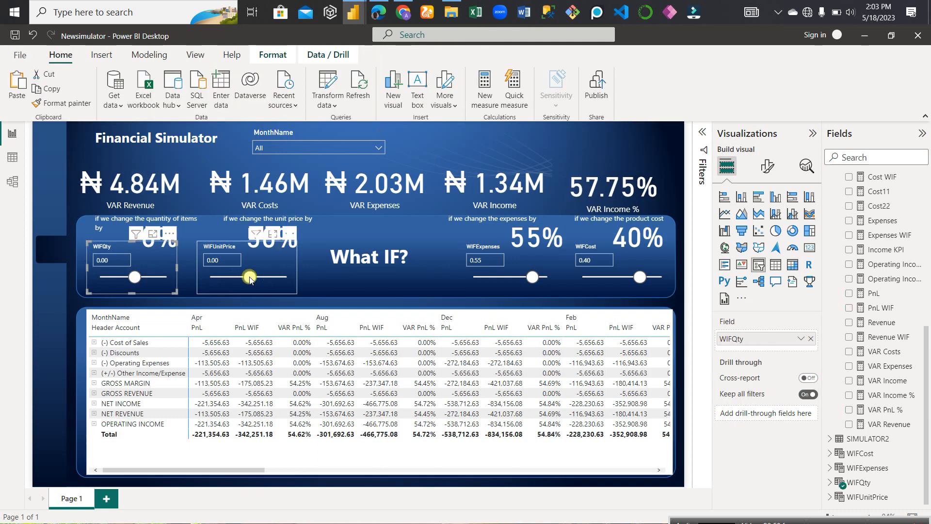
click(506, 276)
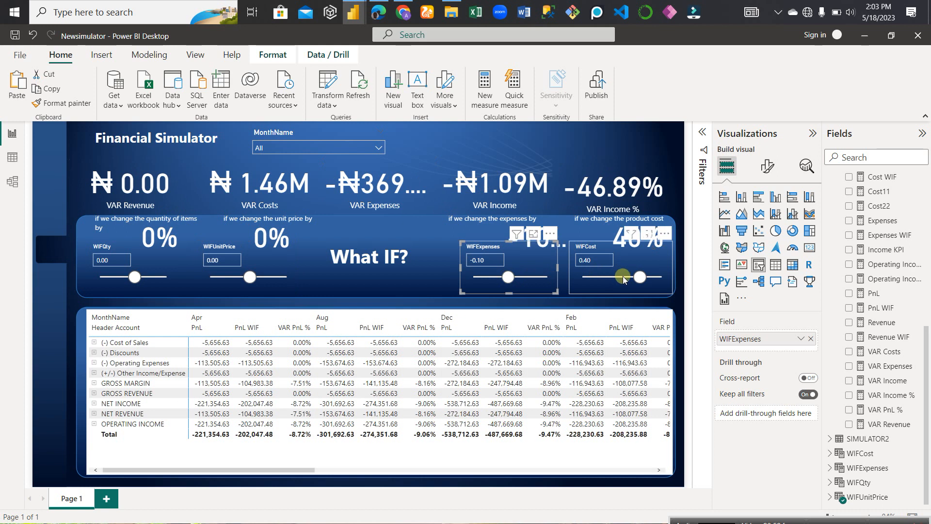
click(626, 278)
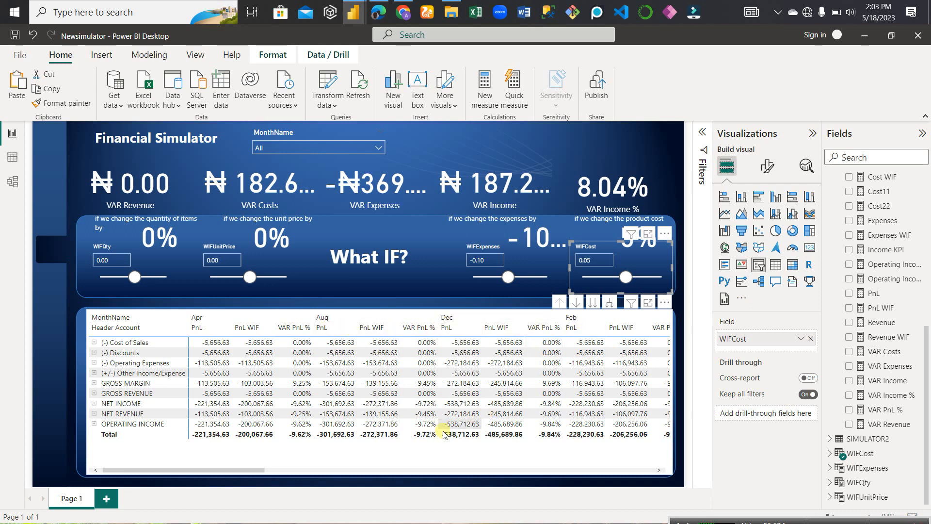
Filter the report to Apr with the MonthName slicer
drag(232, 467, 496, 464)
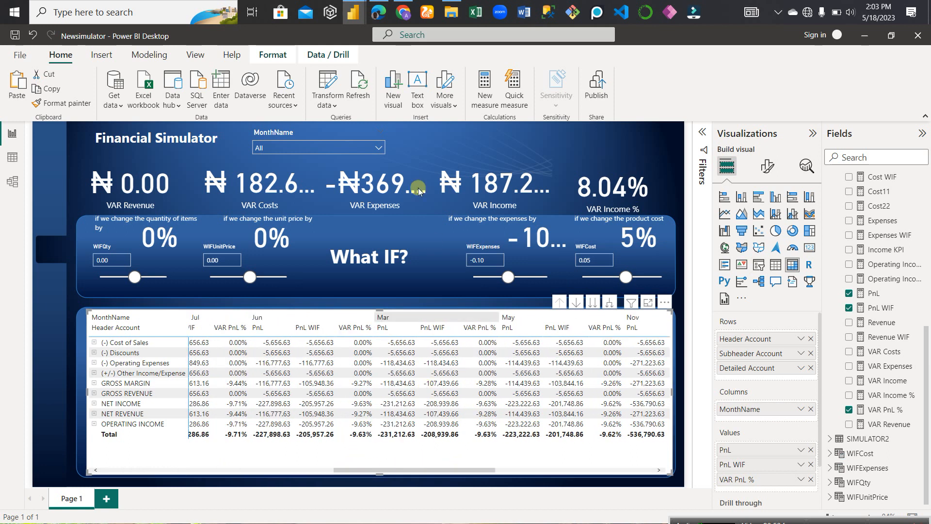
click(378, 147)
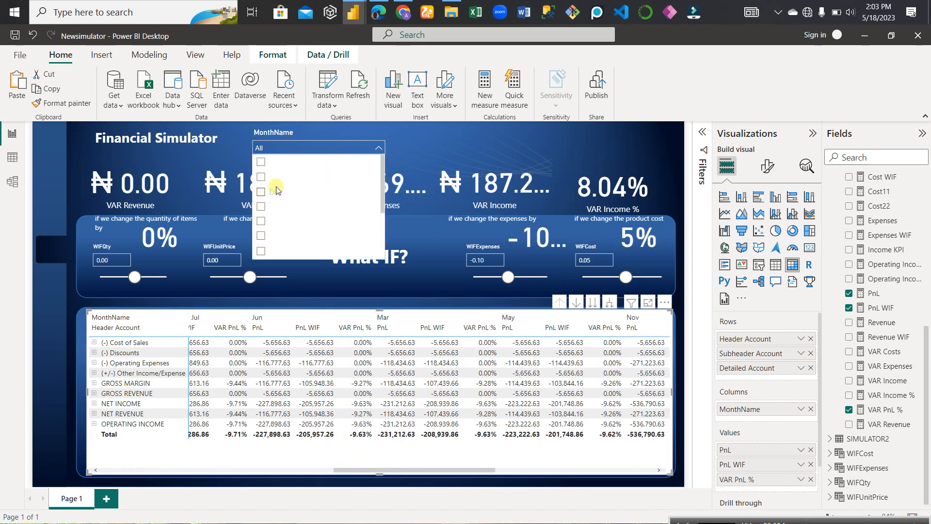
click(262, 163)
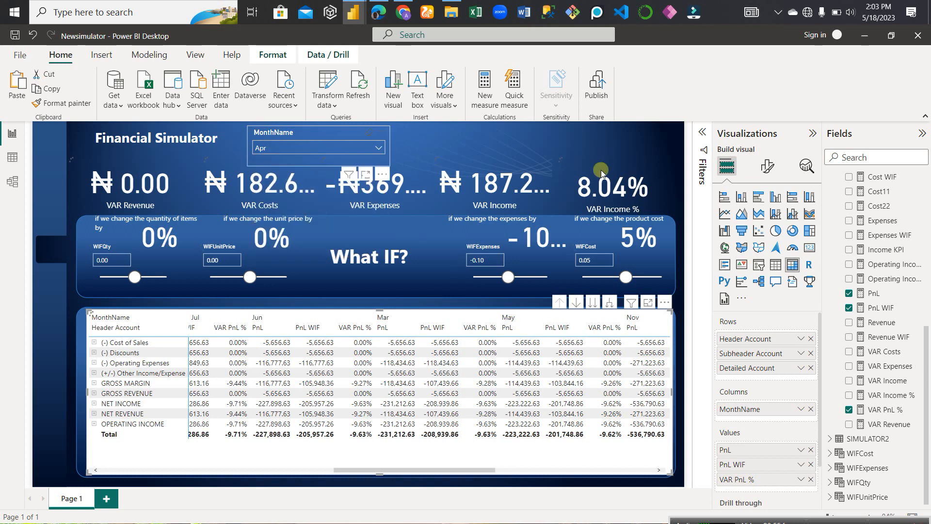
Review the matrix's formatting options, including Values, Grid and Style presets
click(767, 167)
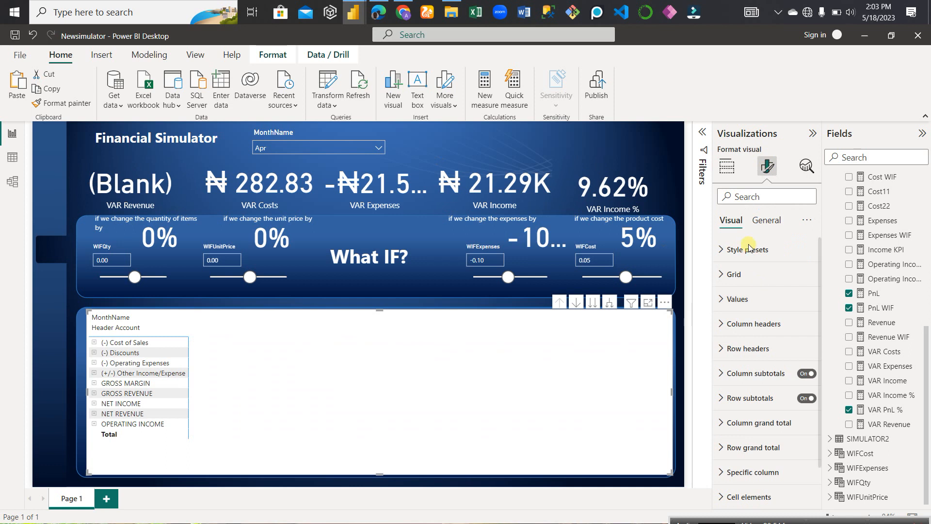
click(765, 222)
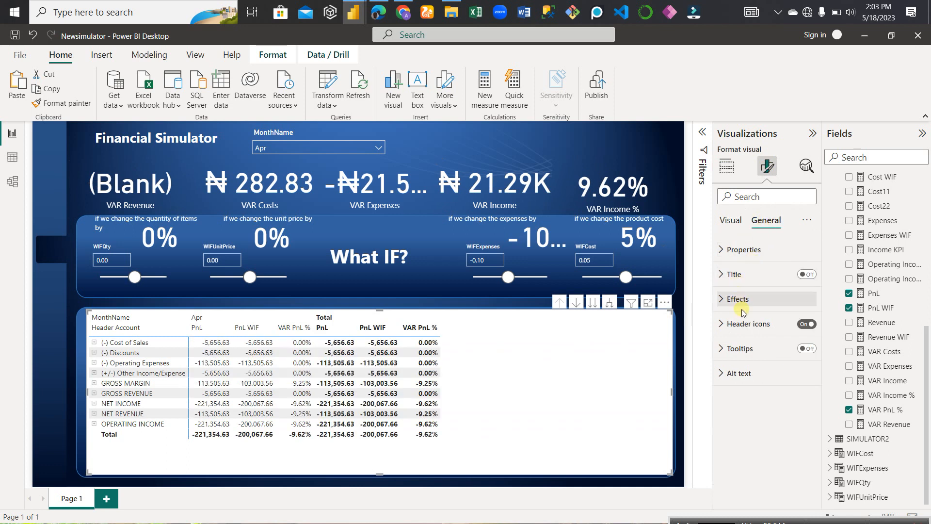
click(732, 222)
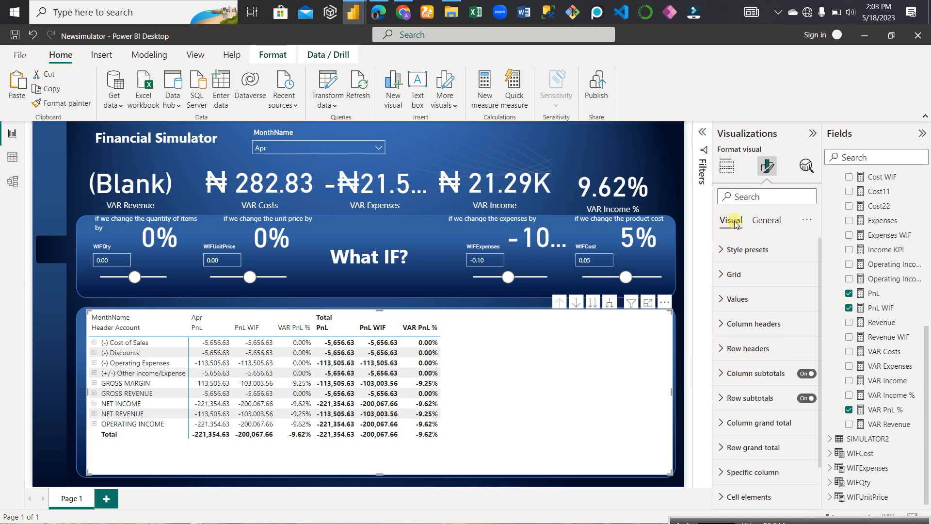
click(740, 299)
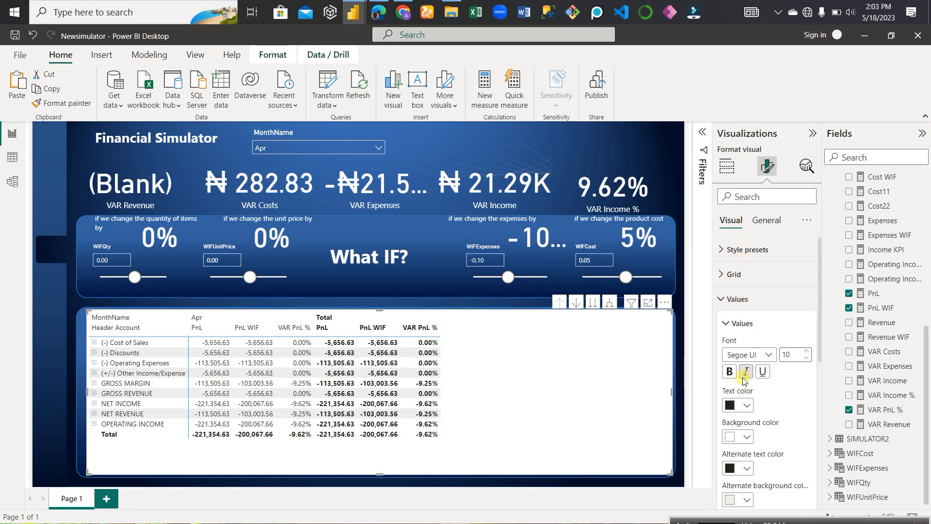
click(748, 301)
click(745, 275)
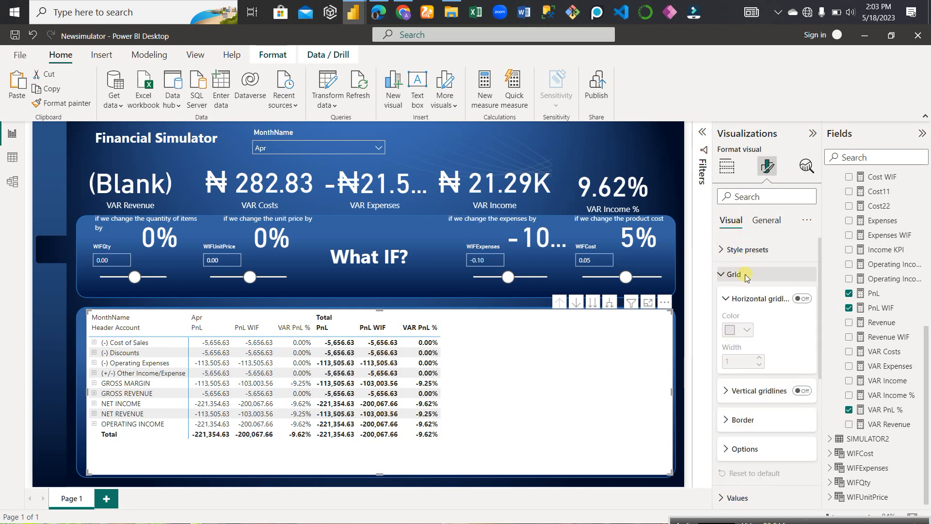
click(745, 275)
click(746, 250)
click(745, 251)
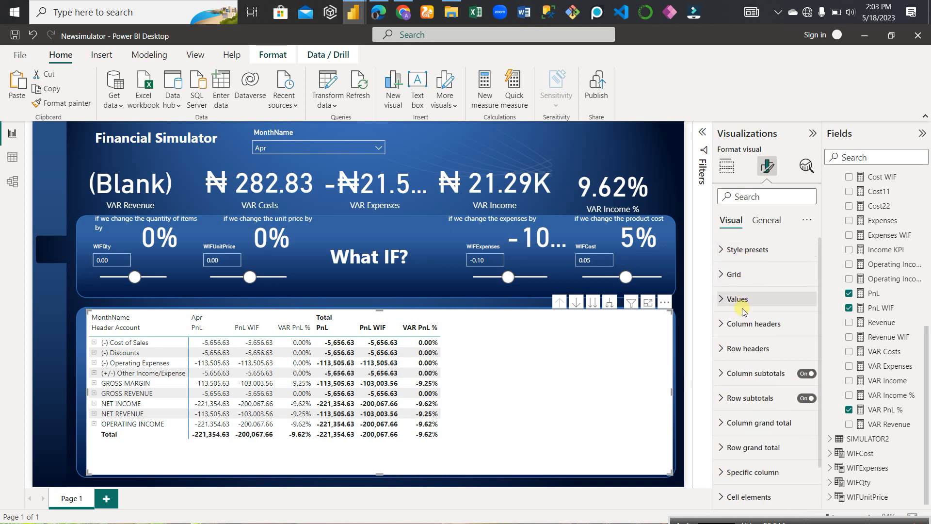
scroll(746, 349, down, 2)
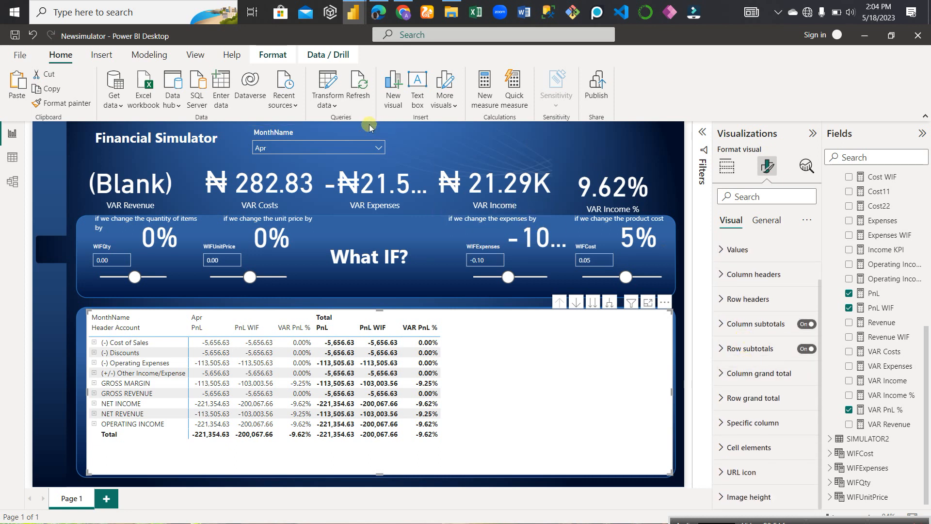
Set the font color of the MonthName slicer's values to black
click(347, 134)
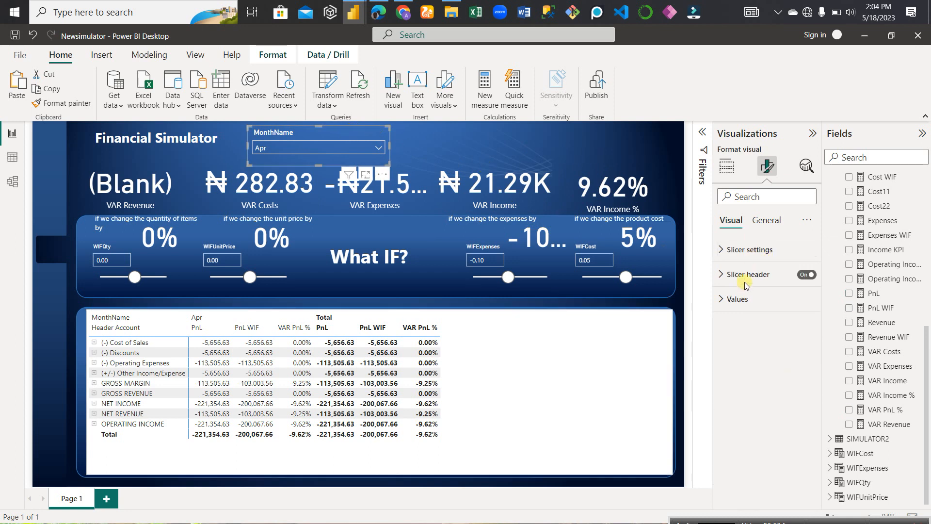
click(739, 307)
click(746, 405)
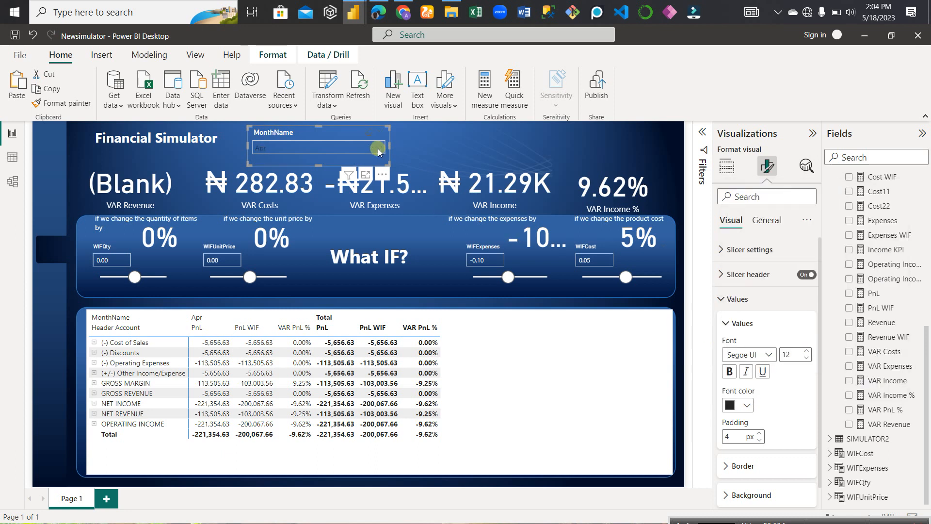
Test the MonthName slicer with Jan and Apr, and clear its selection to include all months again
click(378, 148)
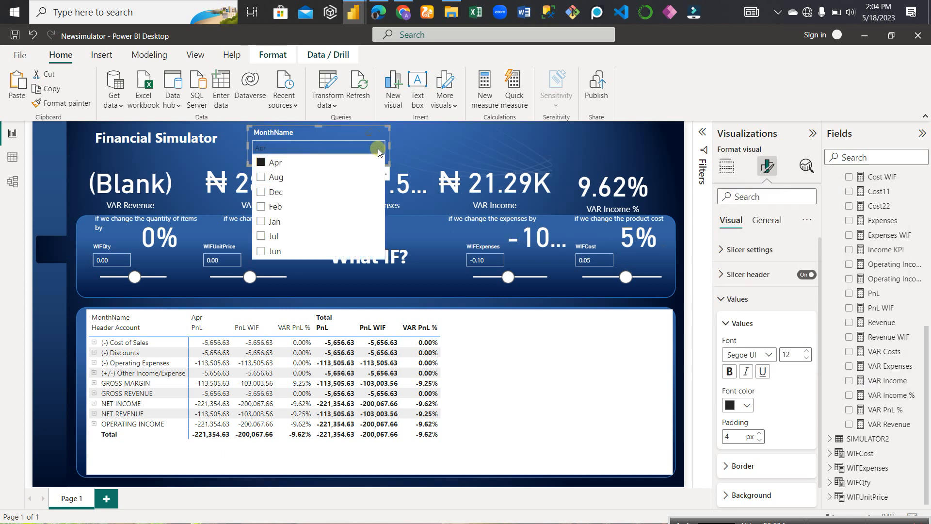
click(262, 163)
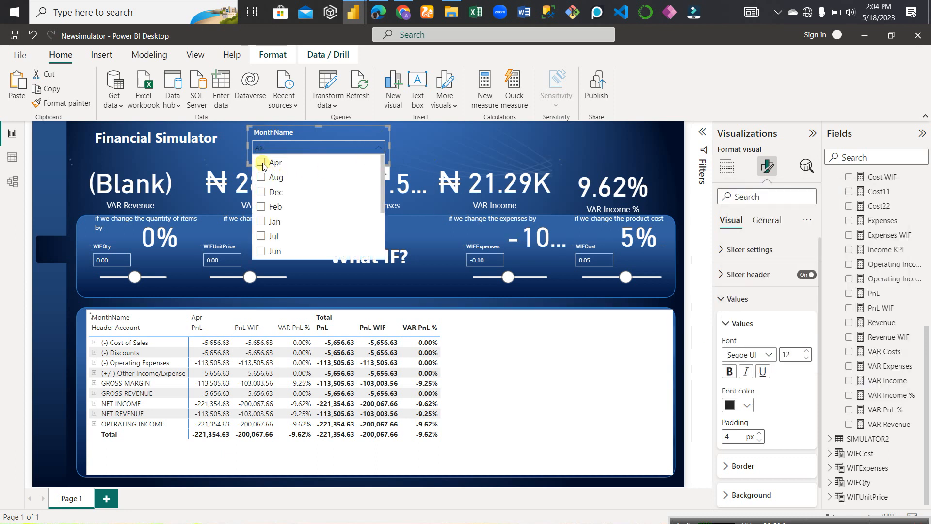
click(261, 223)
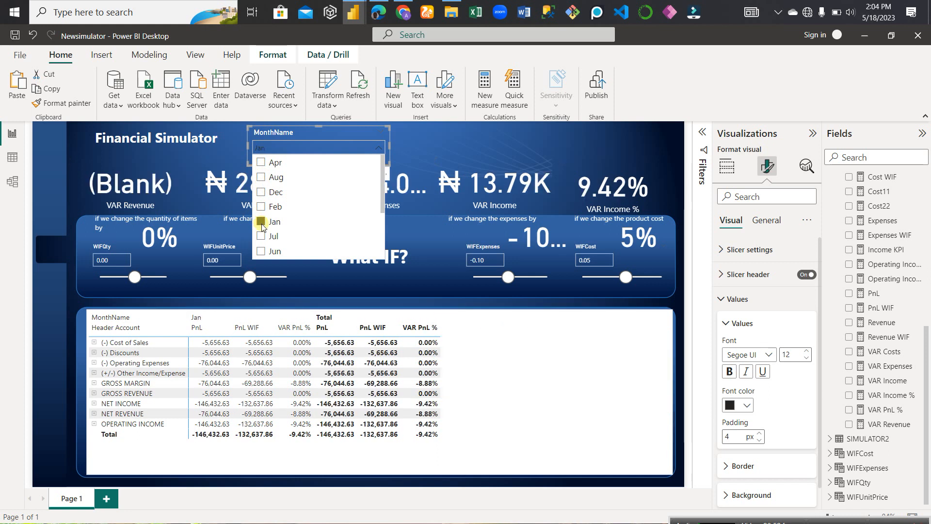
scroll(264, 226, down, 2)
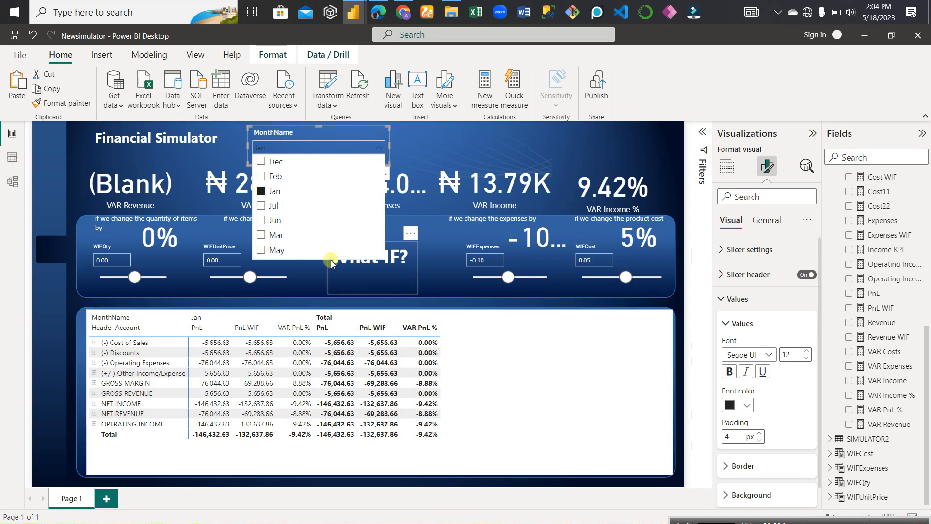
scroll(261, 167, up, 2)
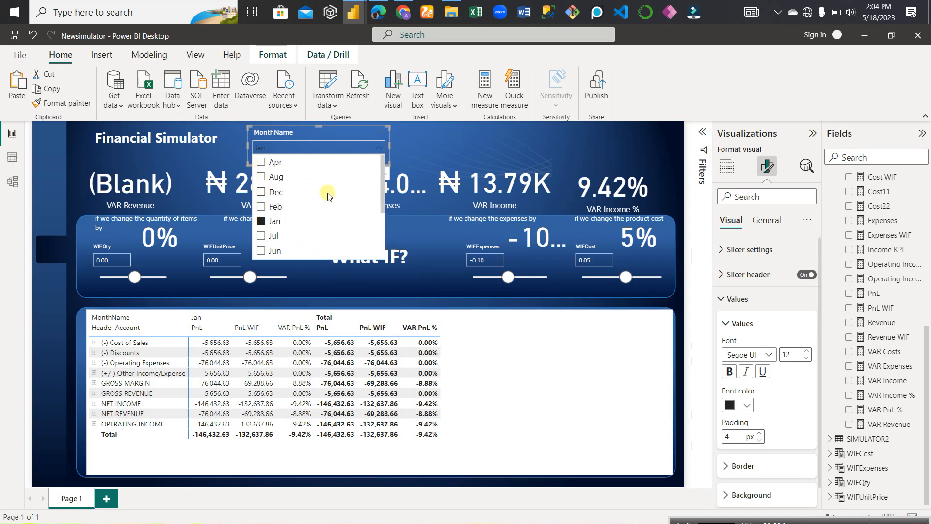
click(264, 164)
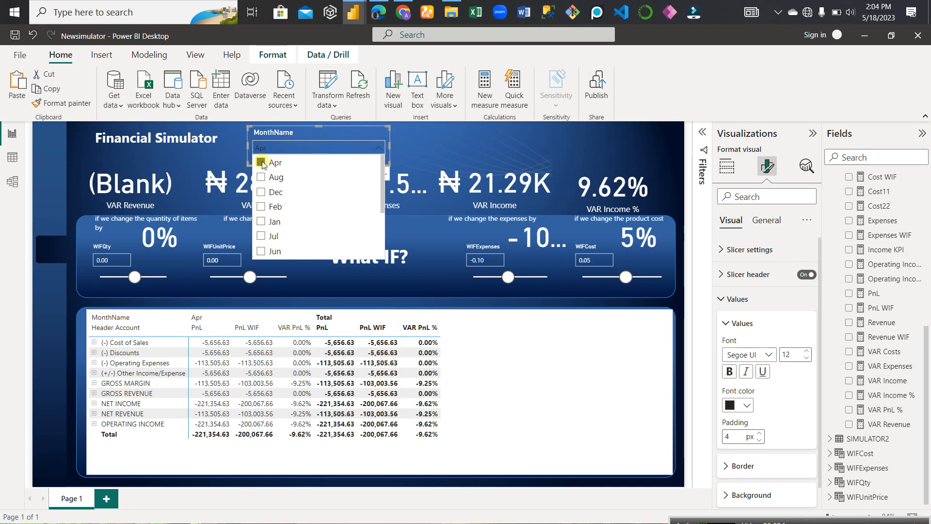
click(379, 149)
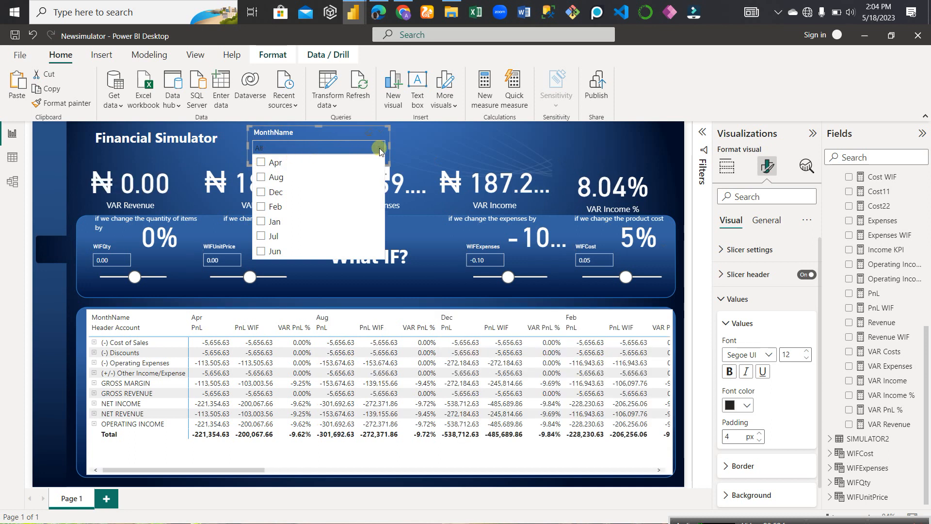
click(446, 143)
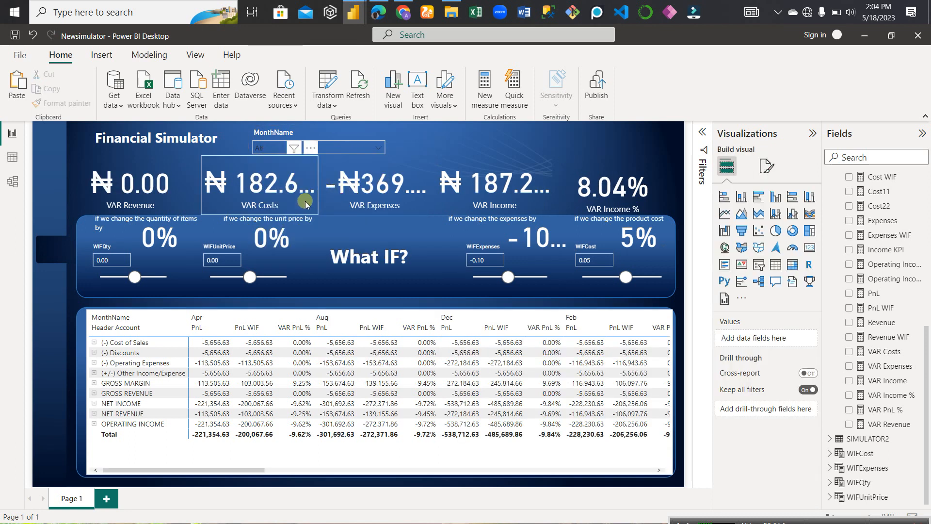
Set the WIFUnitPrice slider to 0.40
click(237, 195)
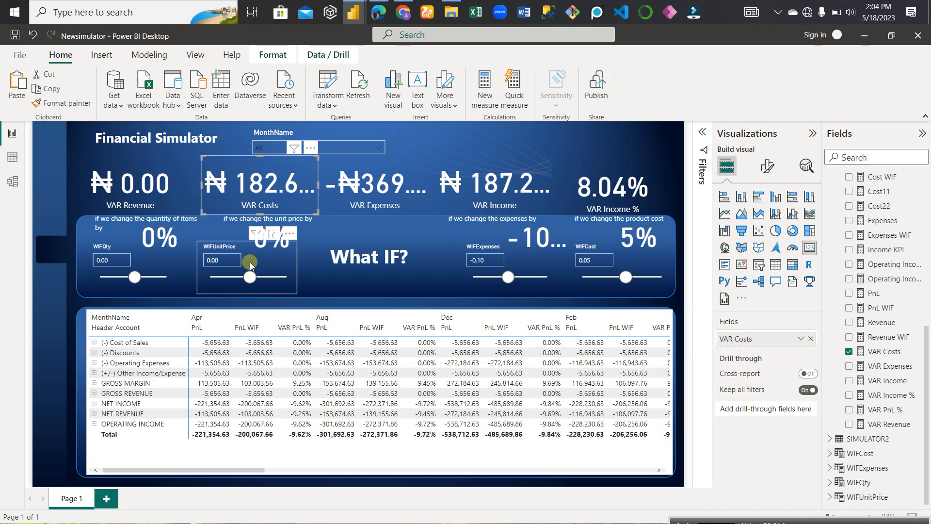
drag(267, 277, 265, 280)
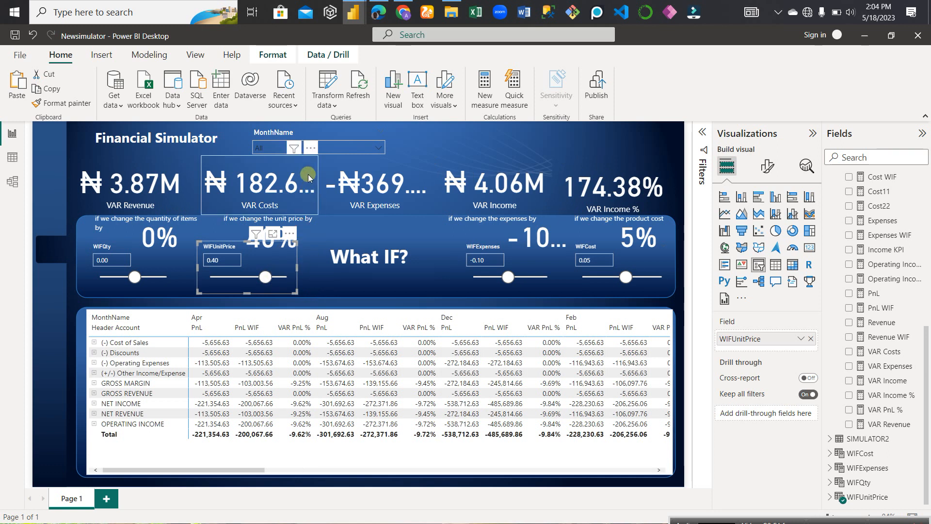
Widen the VAR Costs card on both sides until its full value fits
drag(308, 177, 323, 188)
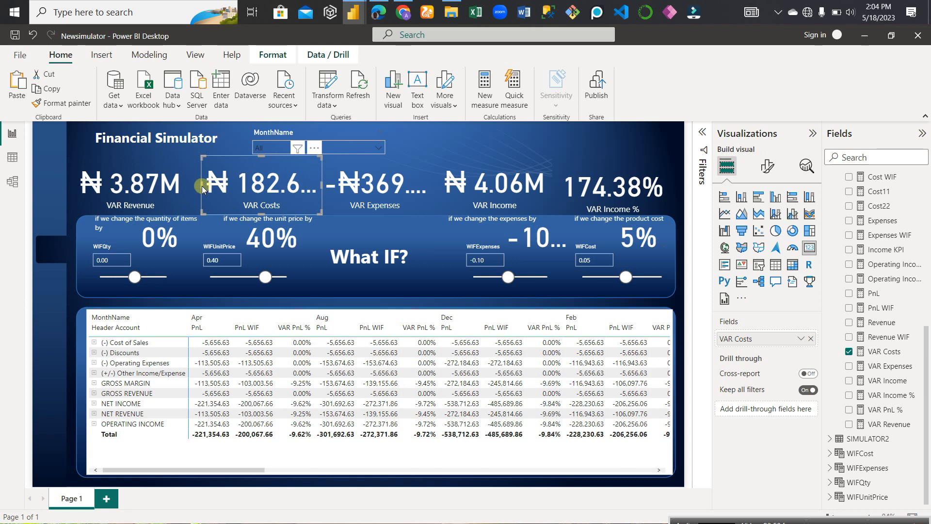
drag(203, 190, 191, 188)
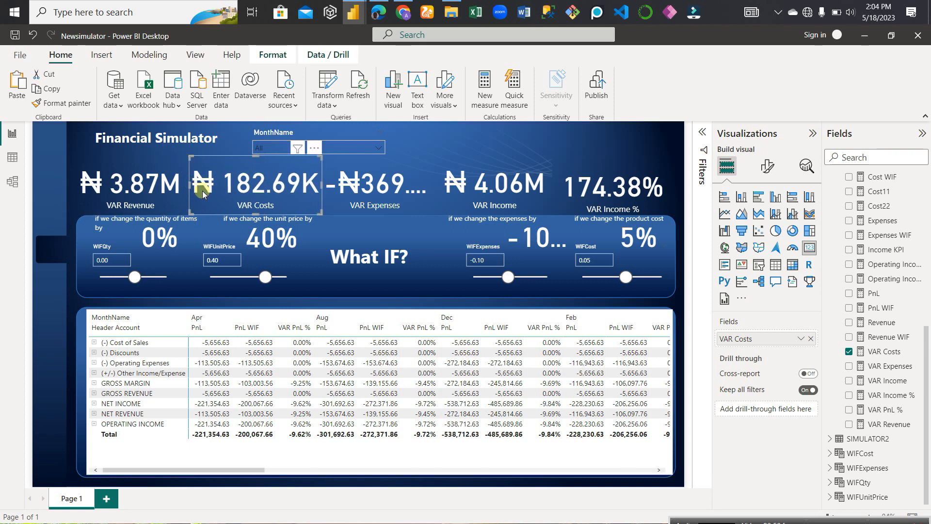
Shift the VAR Income and VAR Income % cards to the right and widen the VAR Expenses card until its full value fits
click(407, 204)
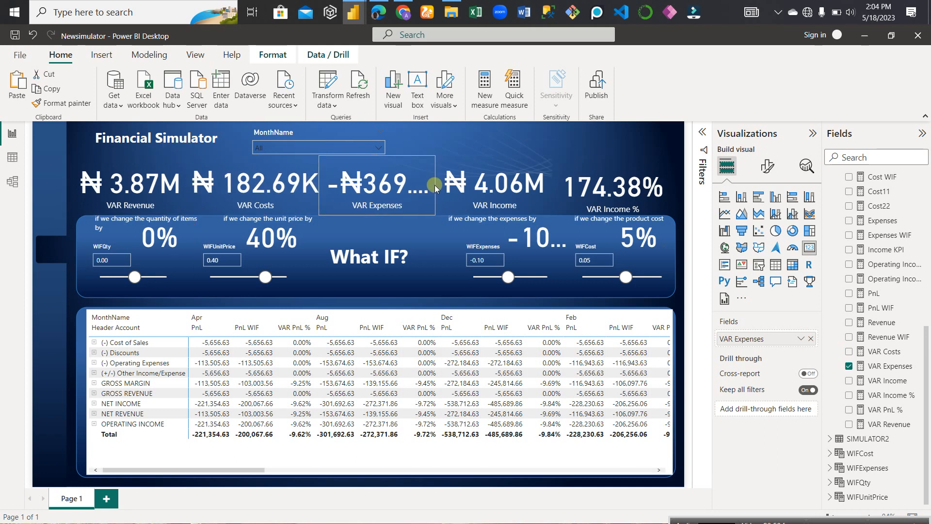
mouse_move(435, 188)
mouse_down()
mouse_move(479, 189)
mouse_move(427, 189)
mouse_move(446, 191)
mouse_up()
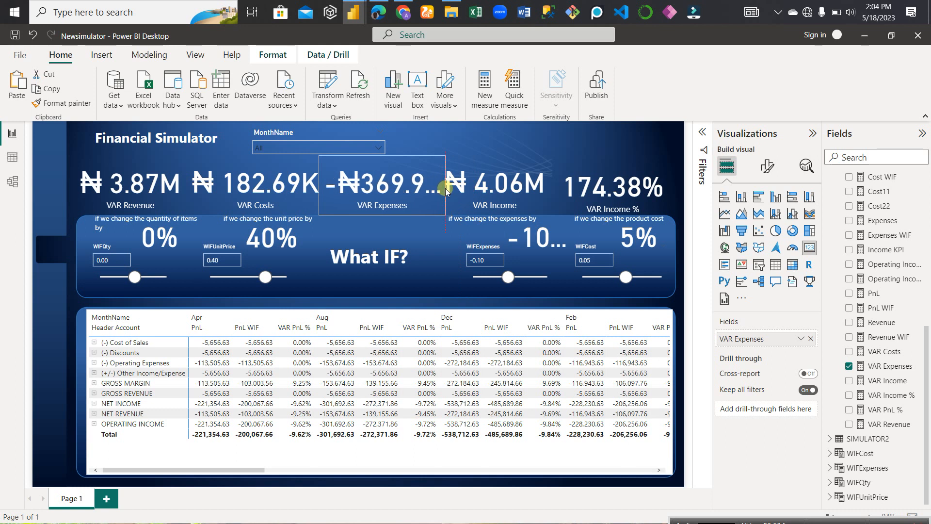
click(550, 191)
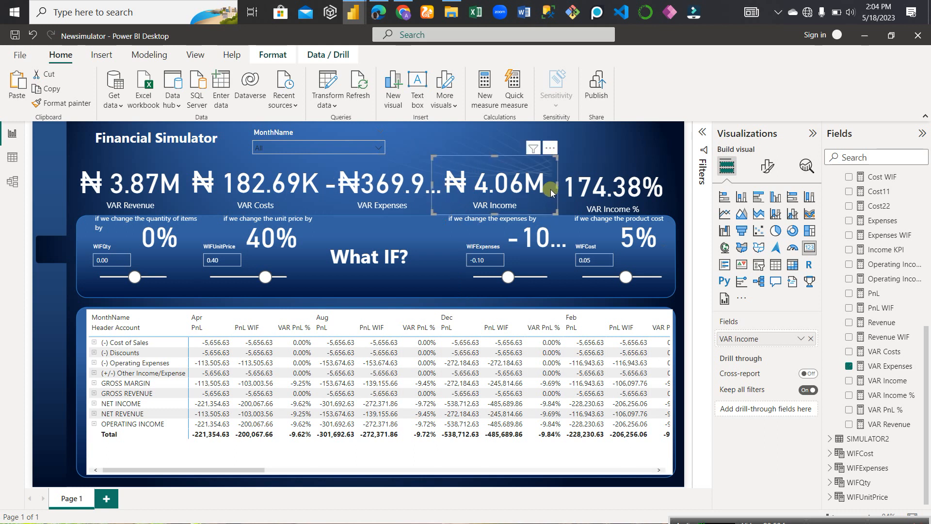
click(644, 194)
drag(652, 203, 665, 201)
click(536, 192)
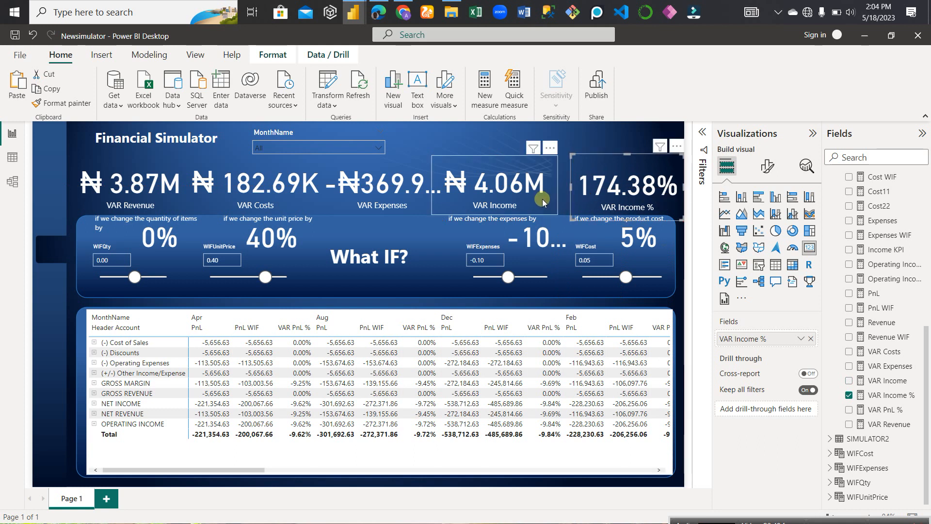
drag(558, 187, 576, 186)
drag(437, 187, 468, 185)
click(443, 187)
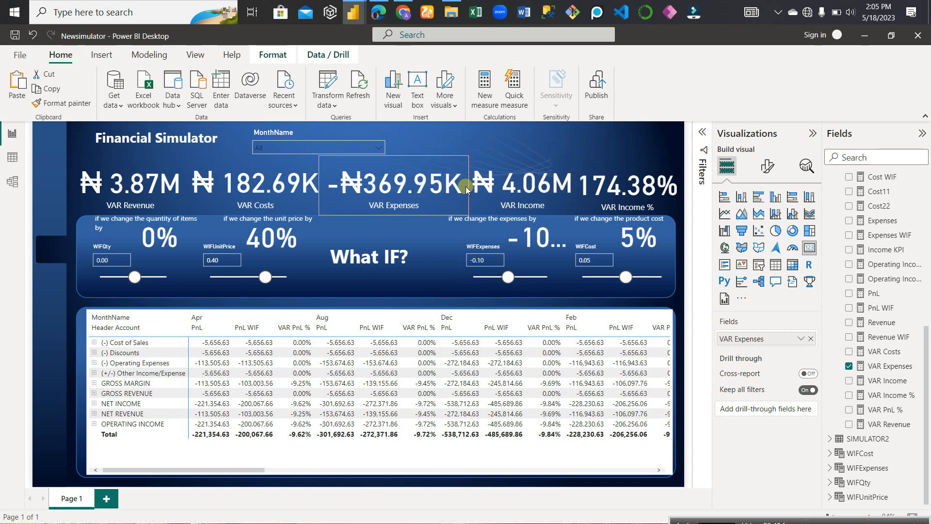
click(516, 140)
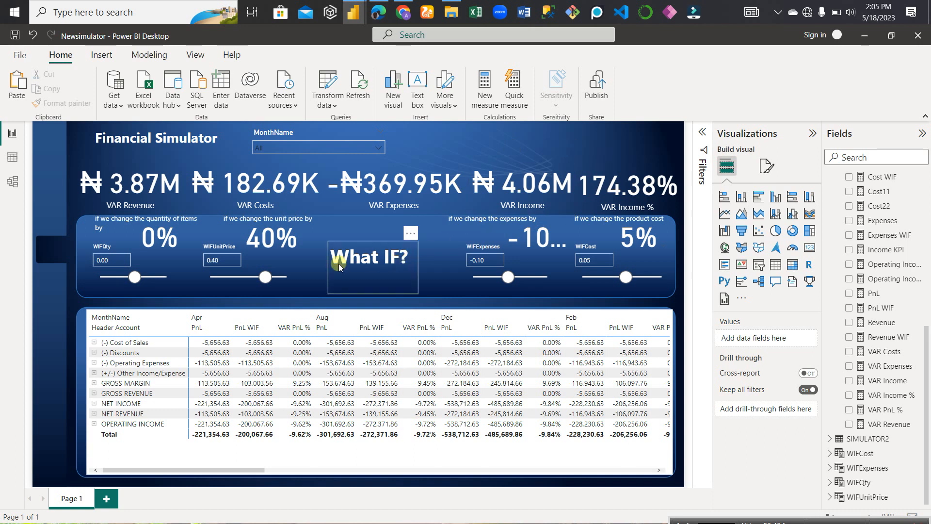
Set the matrix's background transparency to 100%
click(290, 458)
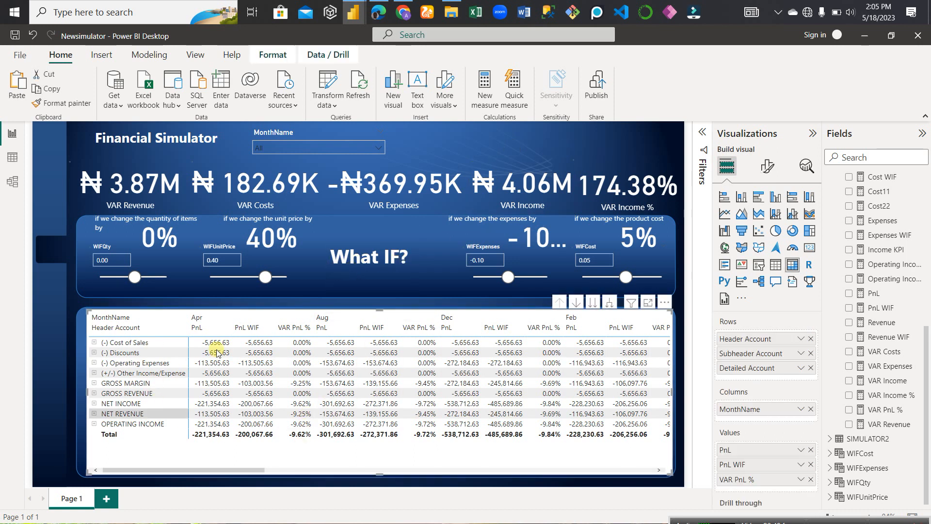
click(767, 165)
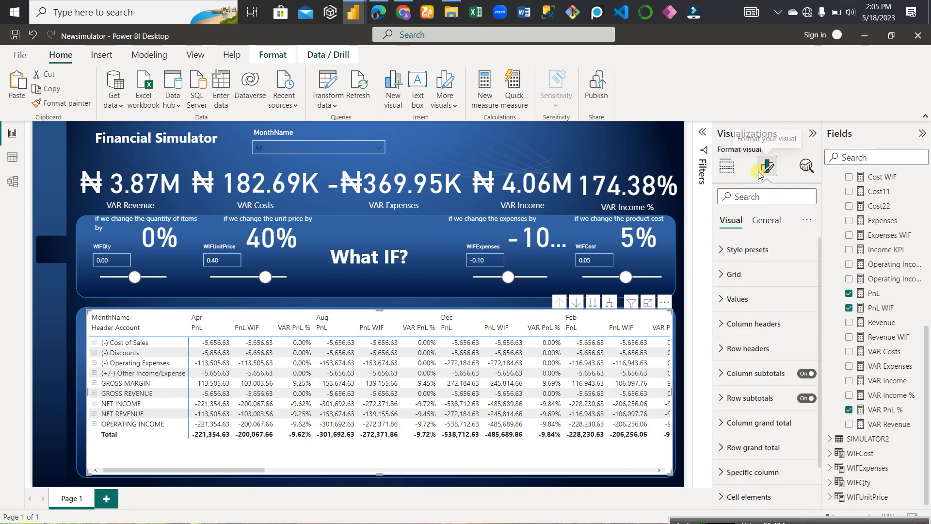
click(766, 219)
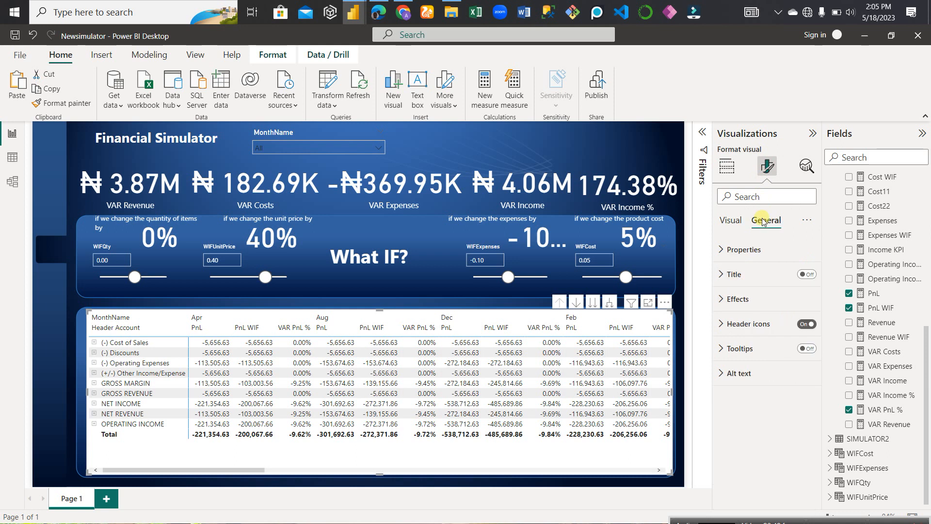
click(739, 299)
drag(763, 391, 807, 391)
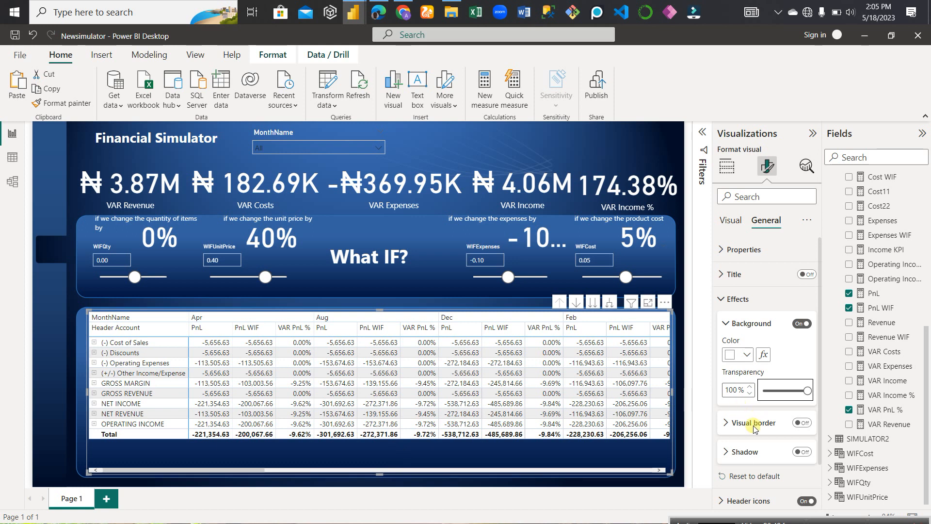
Try a dark blue background color on the matrix and set it back to white
click(745, 451)
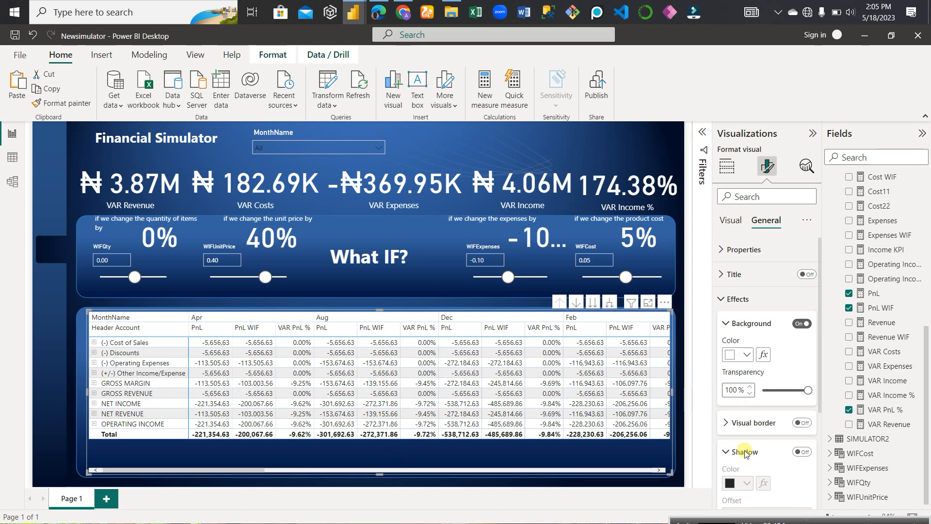
click(745, 451)
click(745, 329)
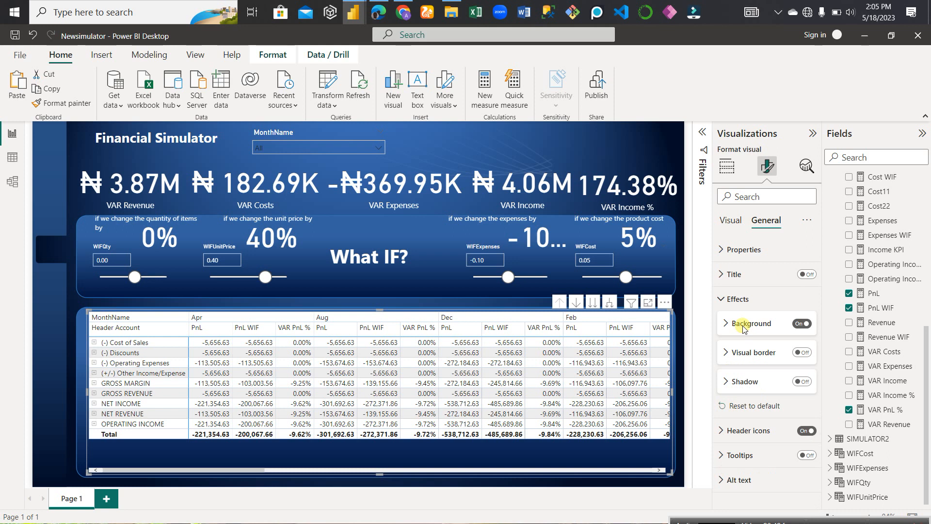
click(744, 328)
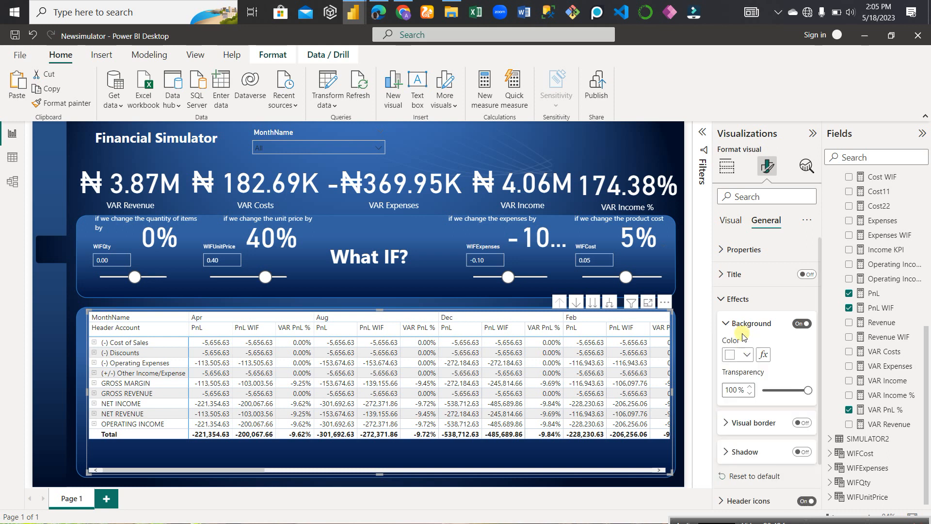
click(747, 355)
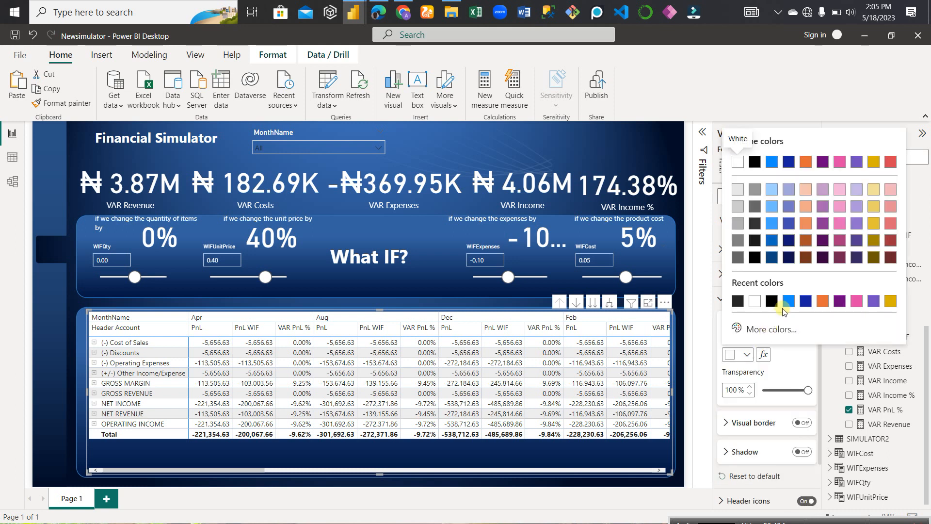
click(804, 300)
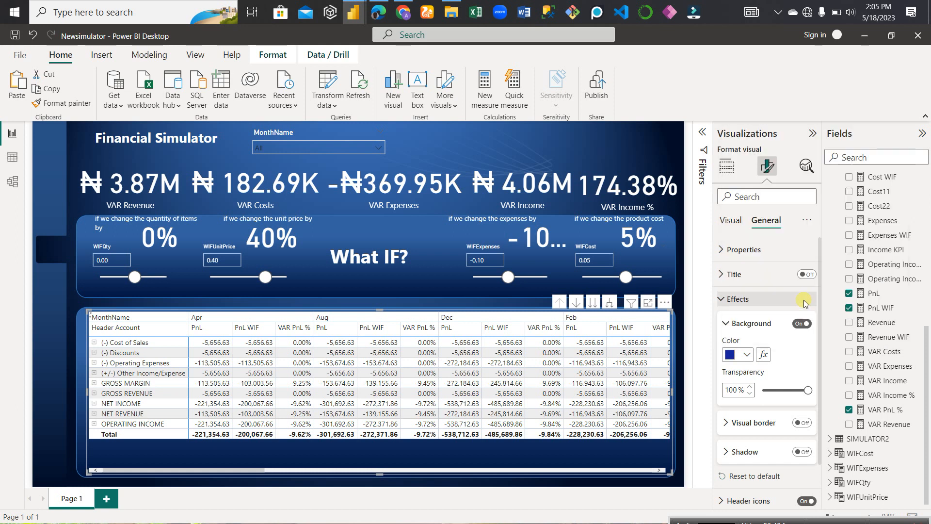
click(745, 355)
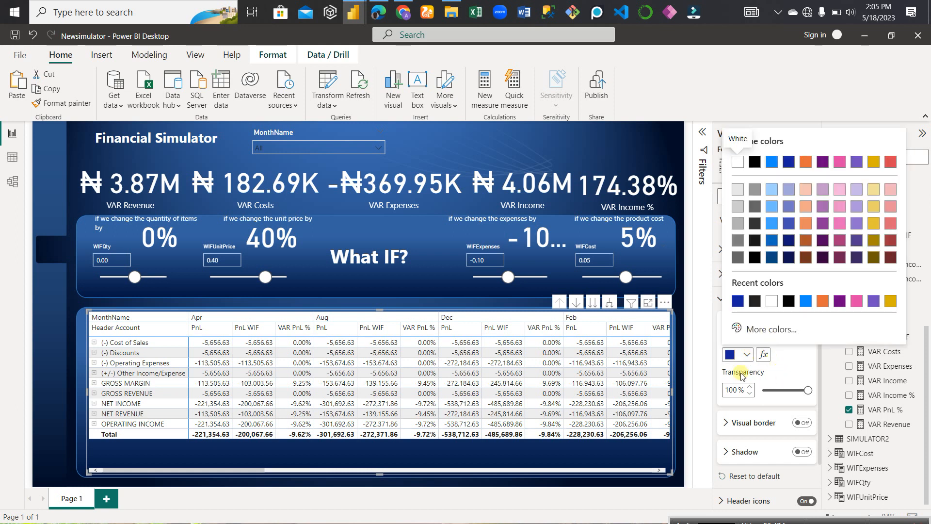
click(771, 301)
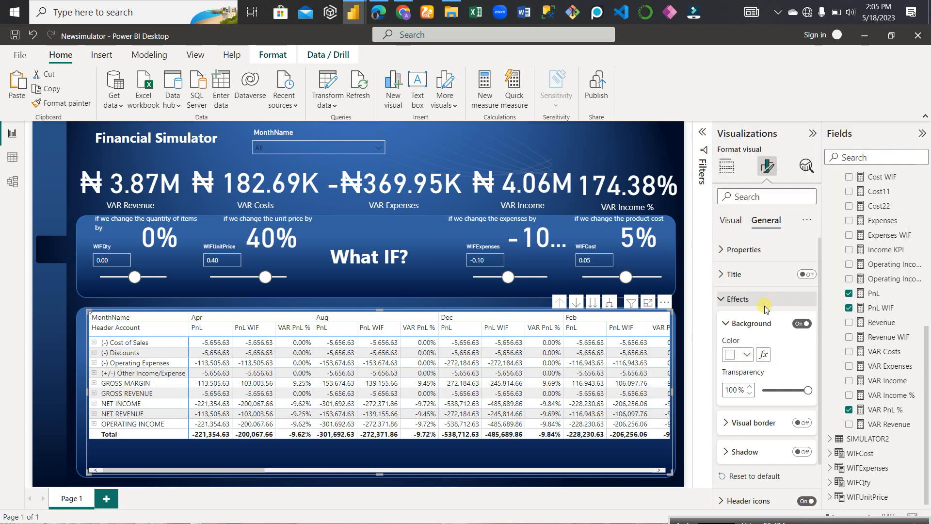
click(734, 299)
click(743, 251)
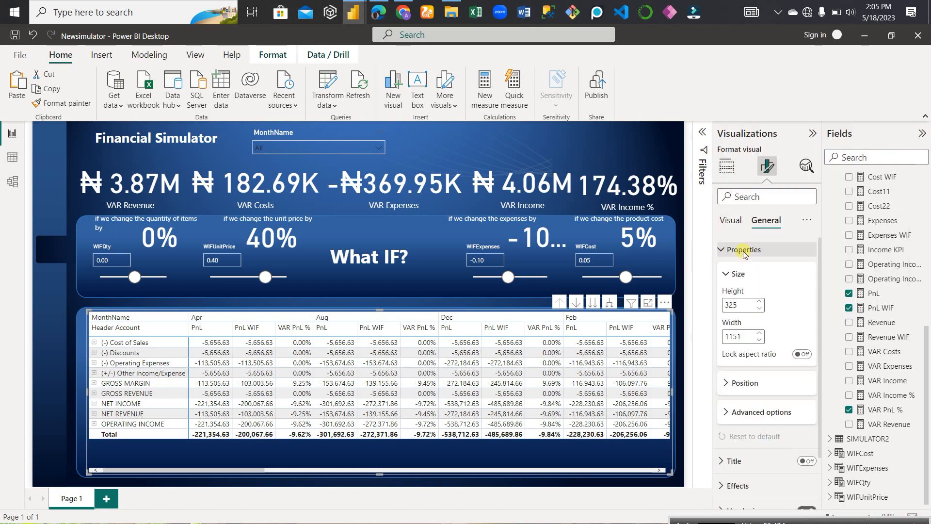
click(744, 250)
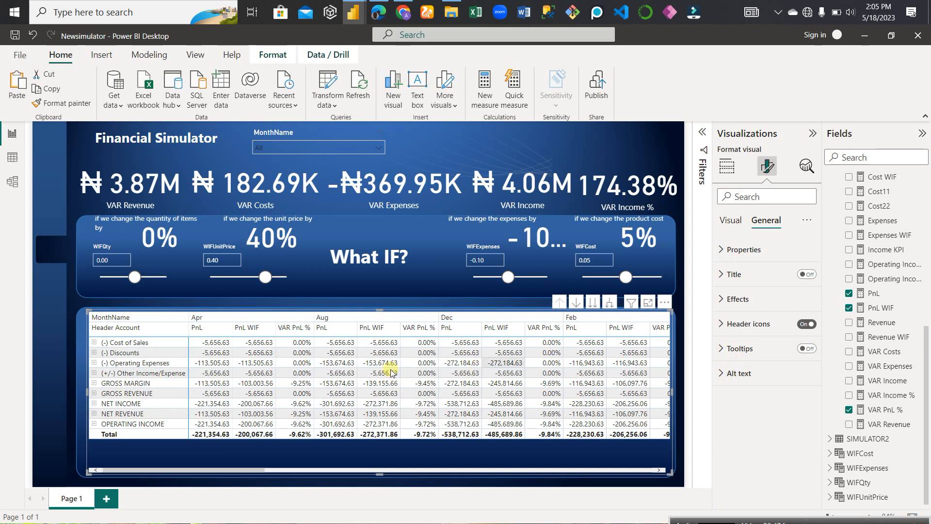
Try the Alternating rows style preset on the matrix
click(730, 220)
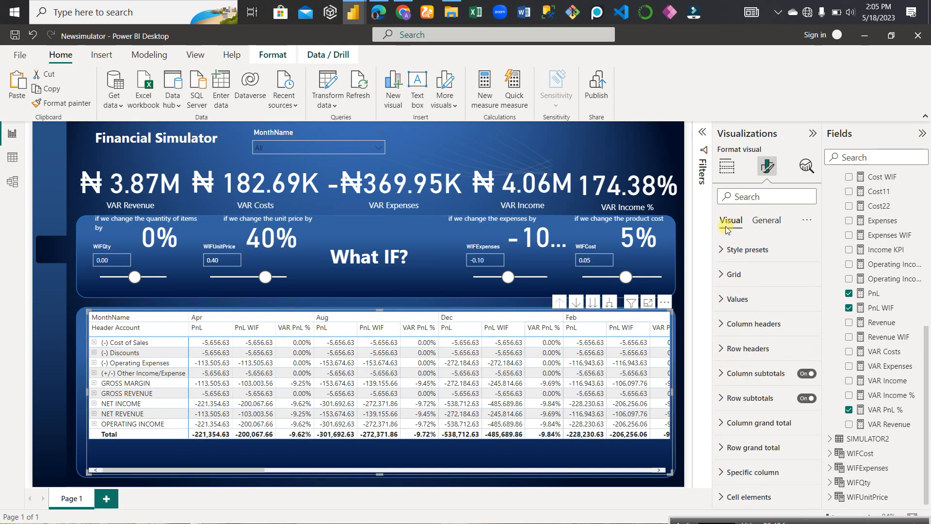
click(753, 274)
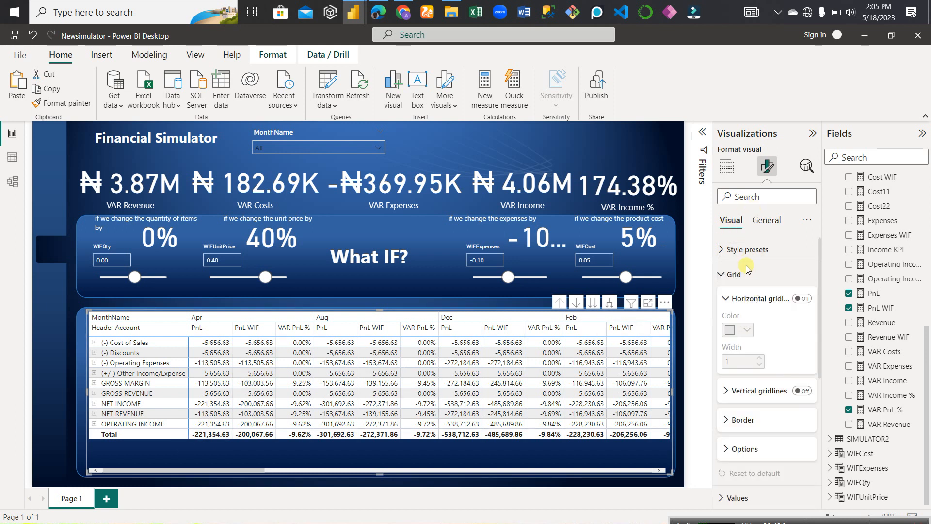
click(746, 249)
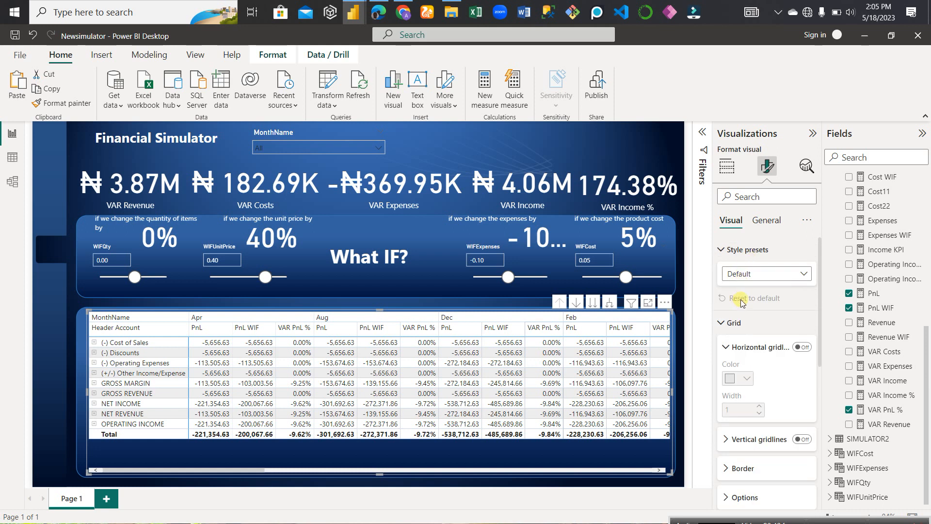
click(746, 274)
click(755, 348)
Try the Contrast alternating rows, Flashy rows and Bold header flashy rows style presets on the matrix
click(778, 275)
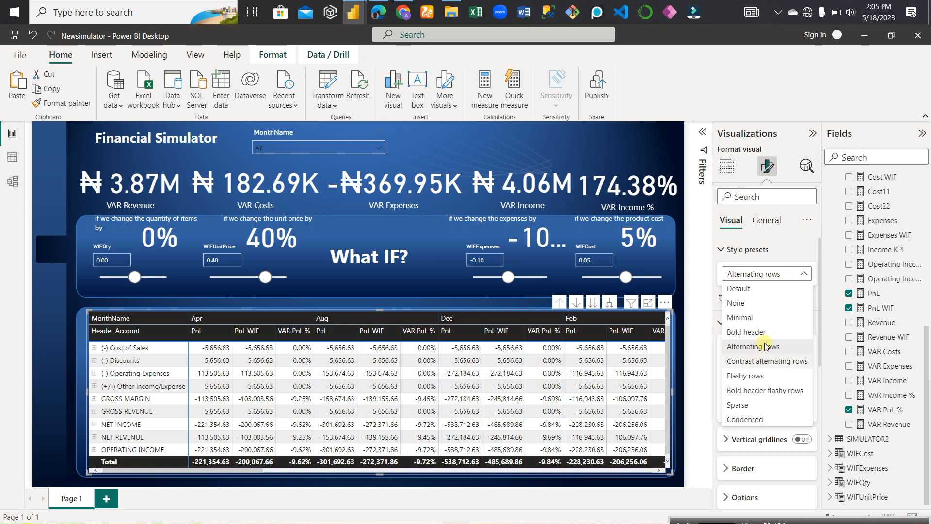
click(766, 361)
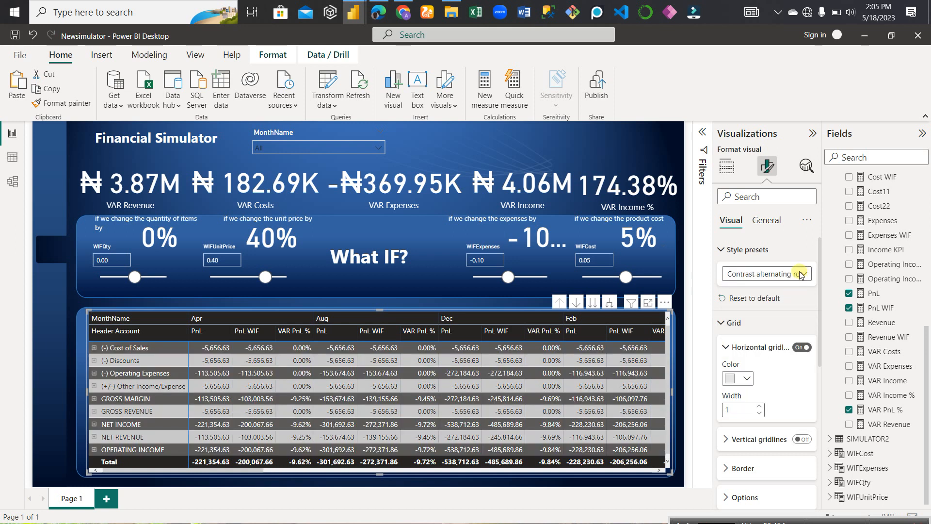
click(800, 272)
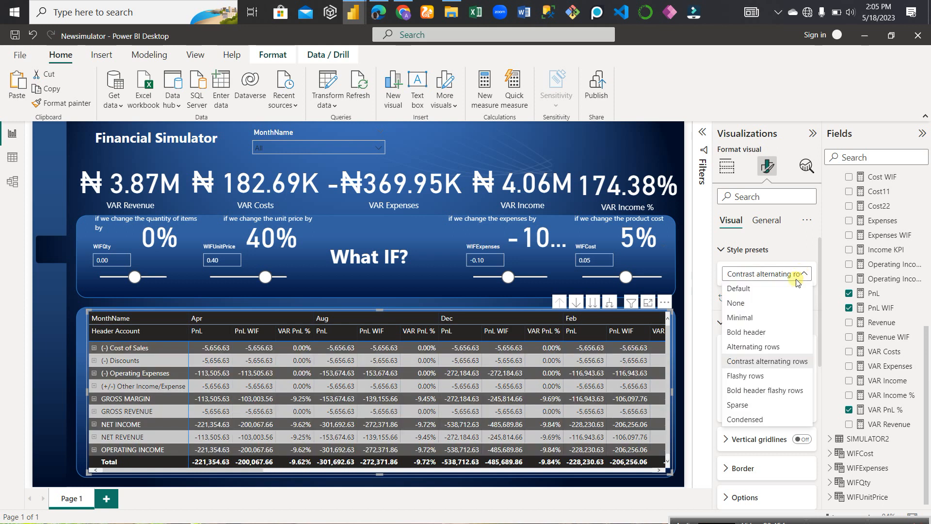
click(748, 379)
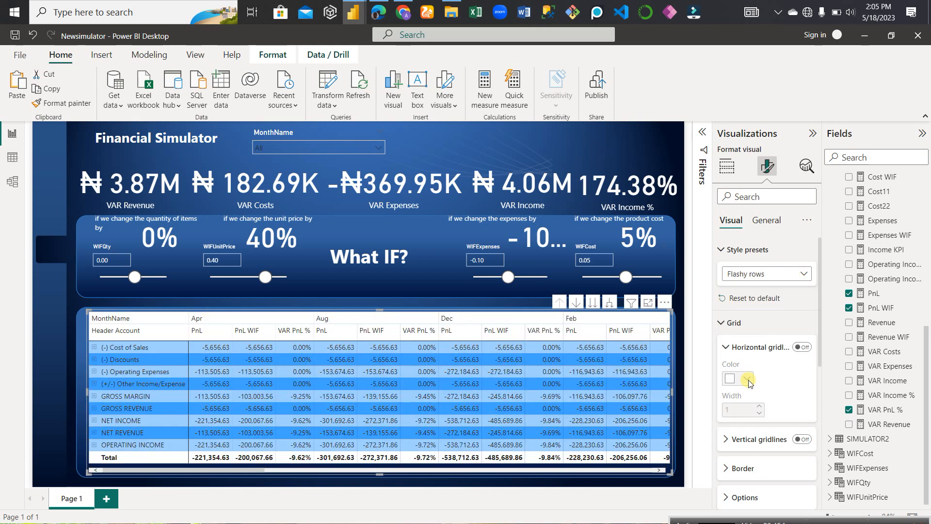
click(792, 274)
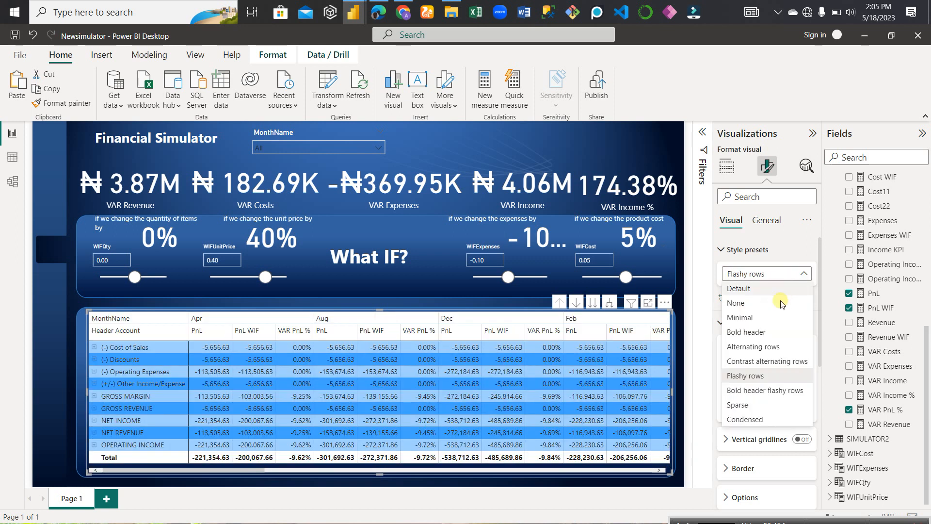
click(758, 390)
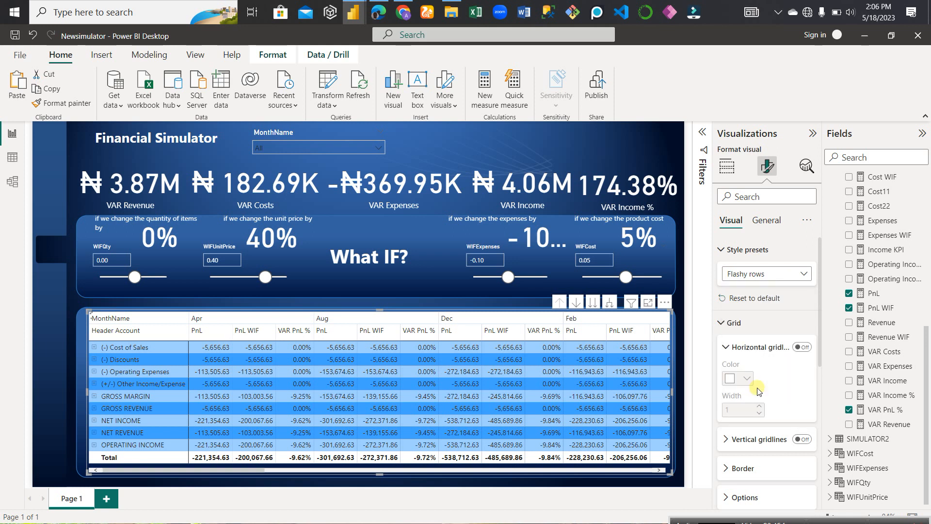
Try the Sparse and Condensed style presets on the matrix
click(799, 278)
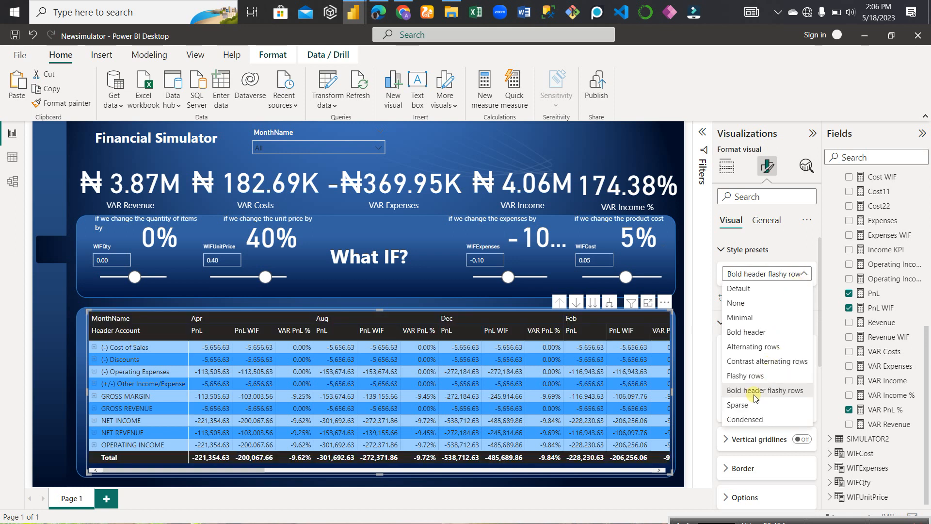
click(749, 404)
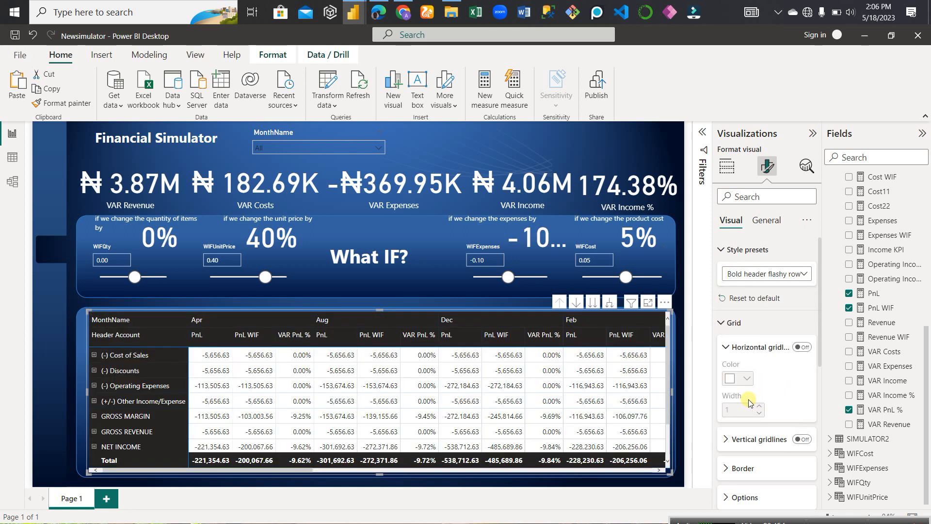
click(783, 274)
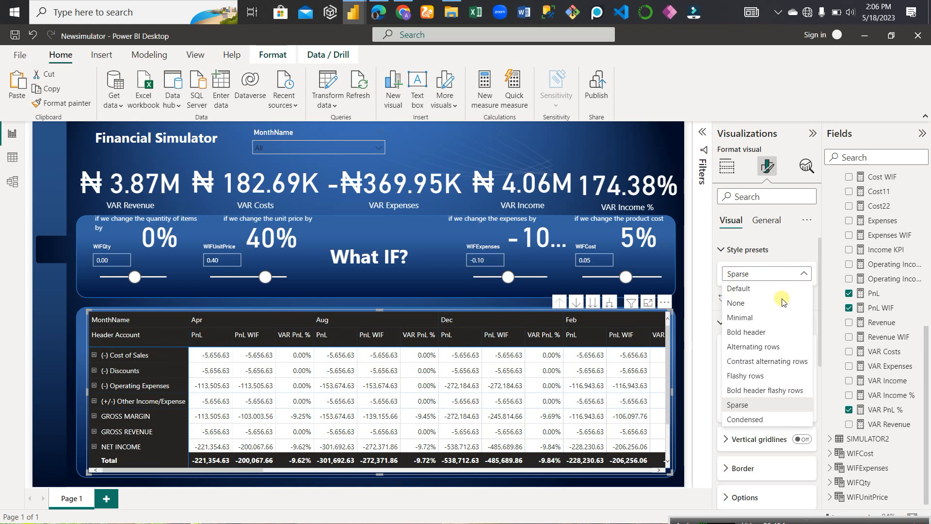
click(746, 420)
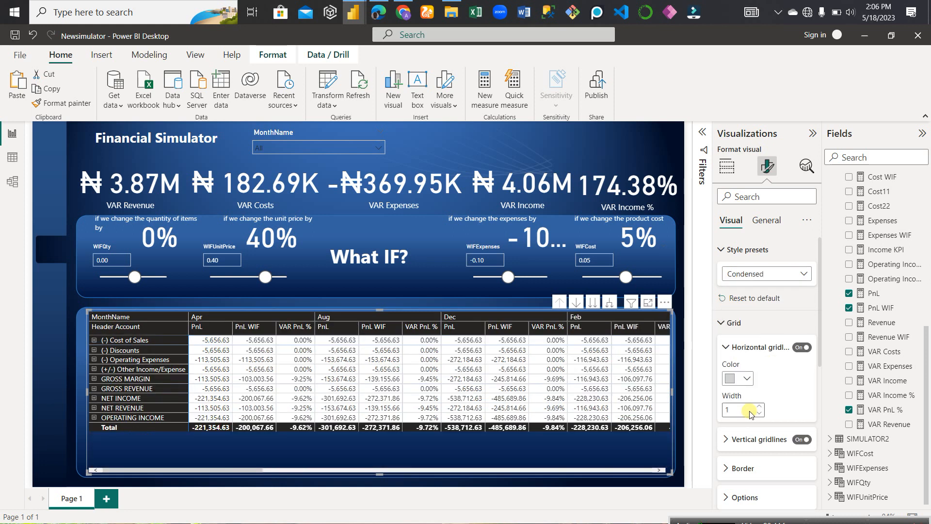
Apply the Minimal style preset to the matrix and collapse the style preset and grid settings
click(795, 274)
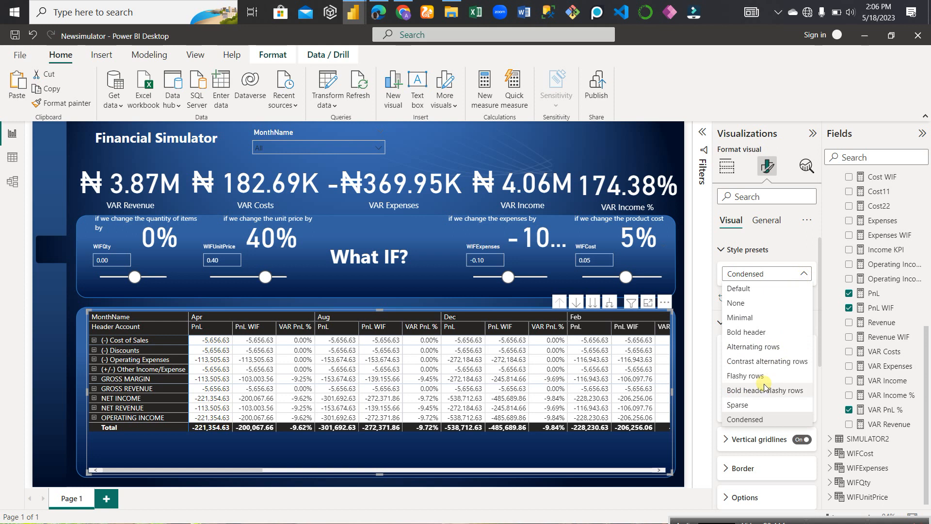
click(749, 318)
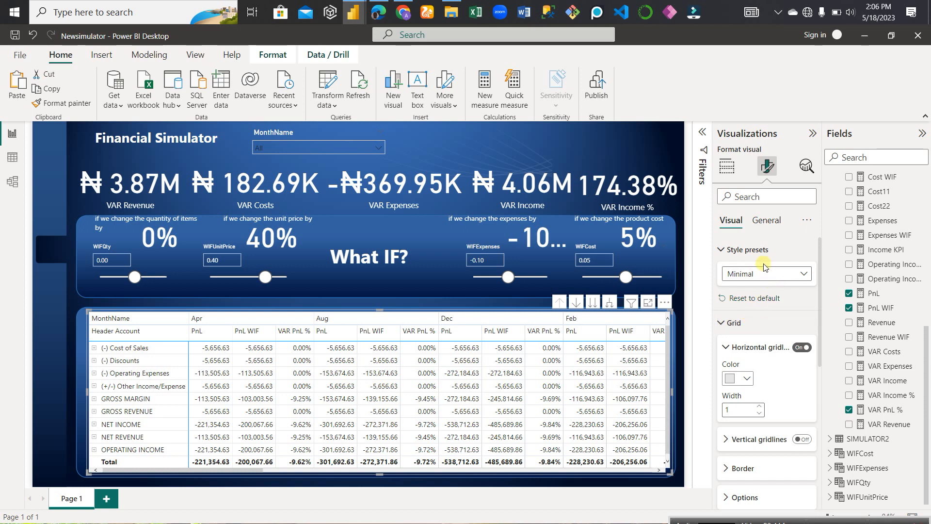
click(742, 249)
click(749, 274)
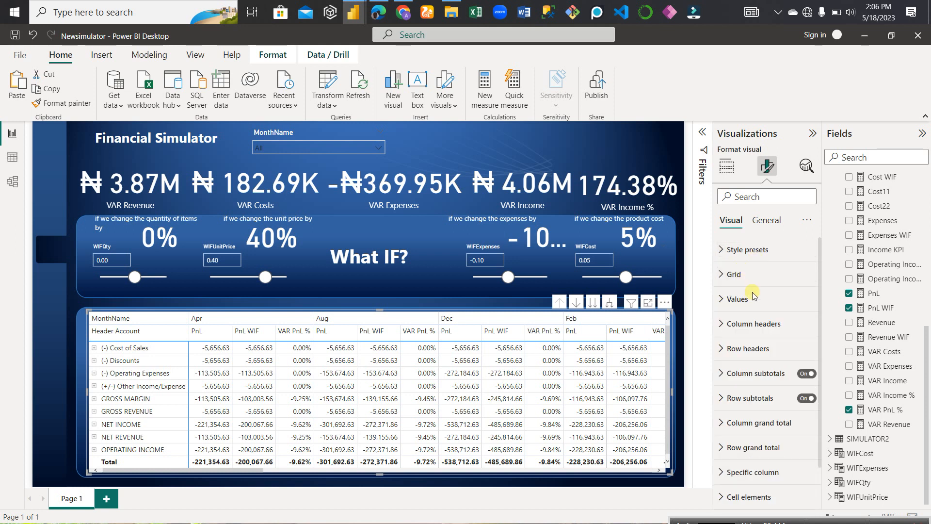
Examine the matrix's row header and specific column formatting options, and deselect the matrix
scroll(751, 303, down, 1)
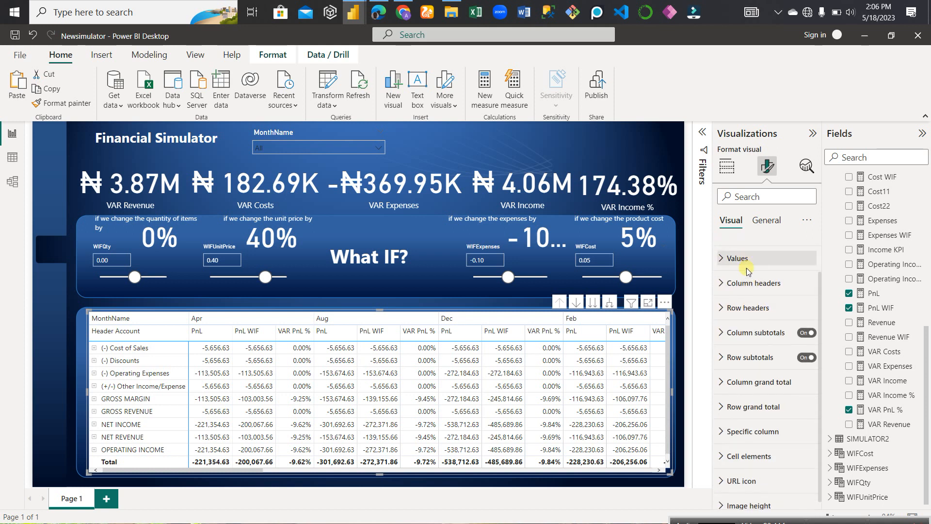
click(749, 308)
scroll(749, 416, down, 2)
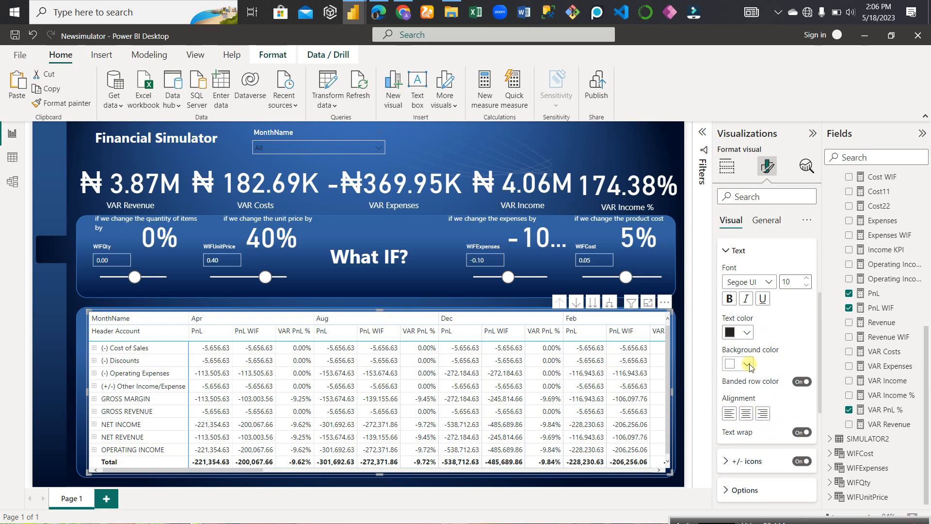
scroll(749, 387, up, 2)
click(746, 308)
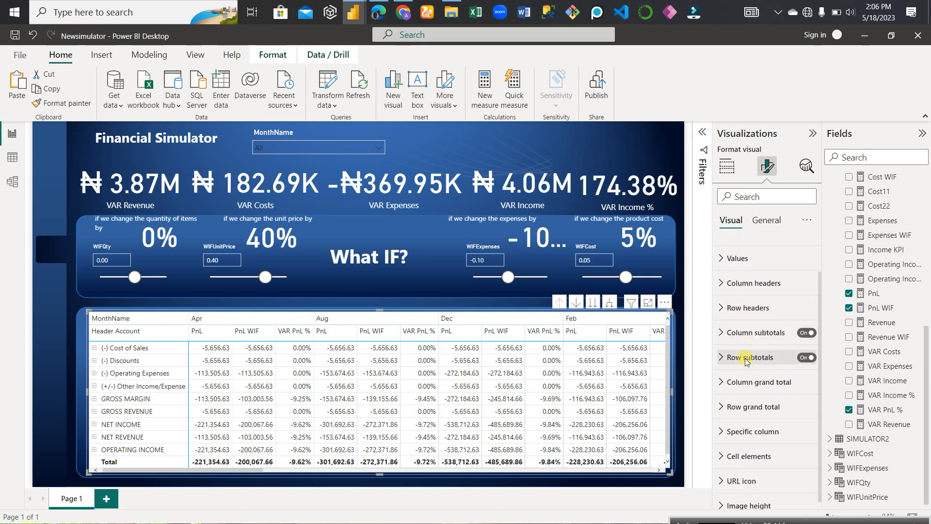
scroll(749, 399, down, 1)
click(749, 421)
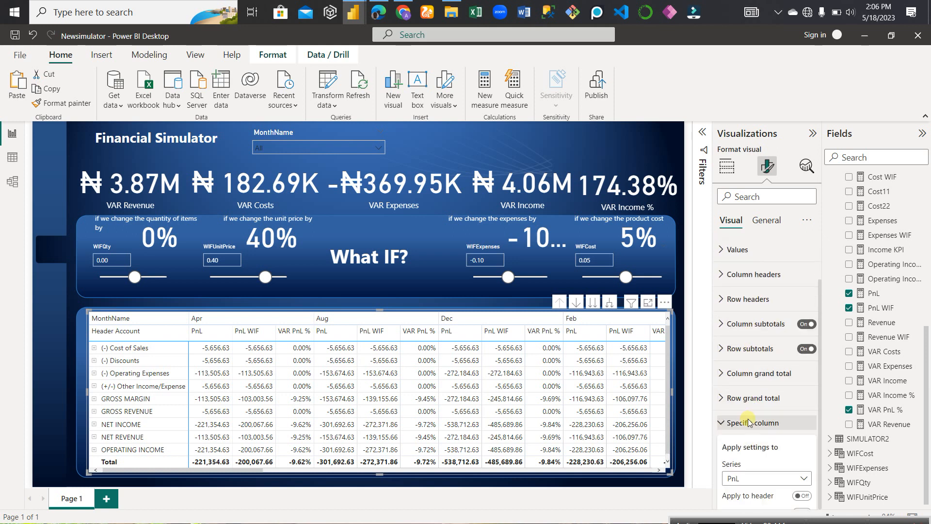
scroll(749, 422, down, 3)
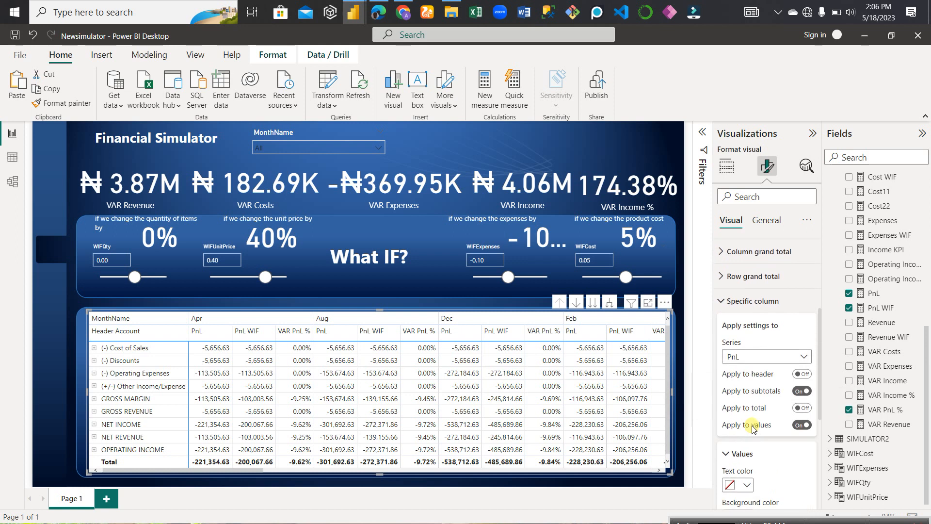
click(752, 300)
drag(245, 470, 203, 470)
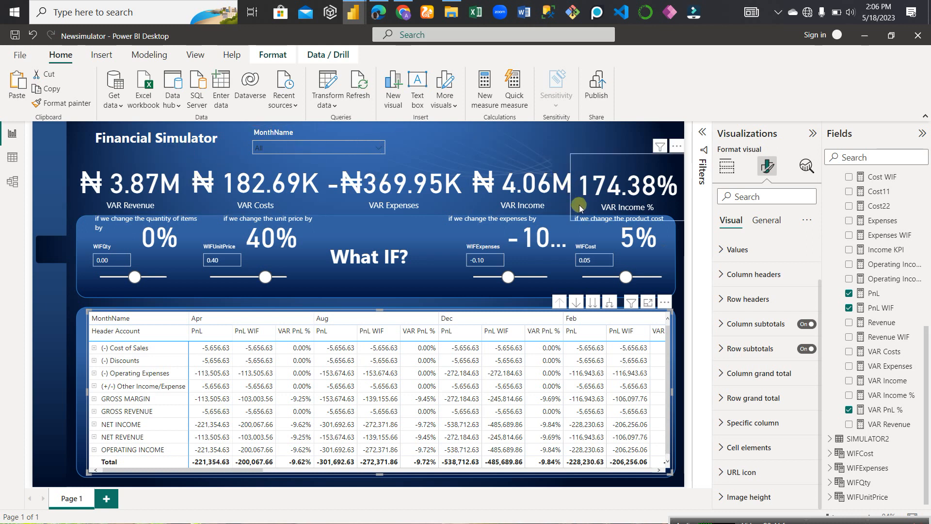
click(547, 137)
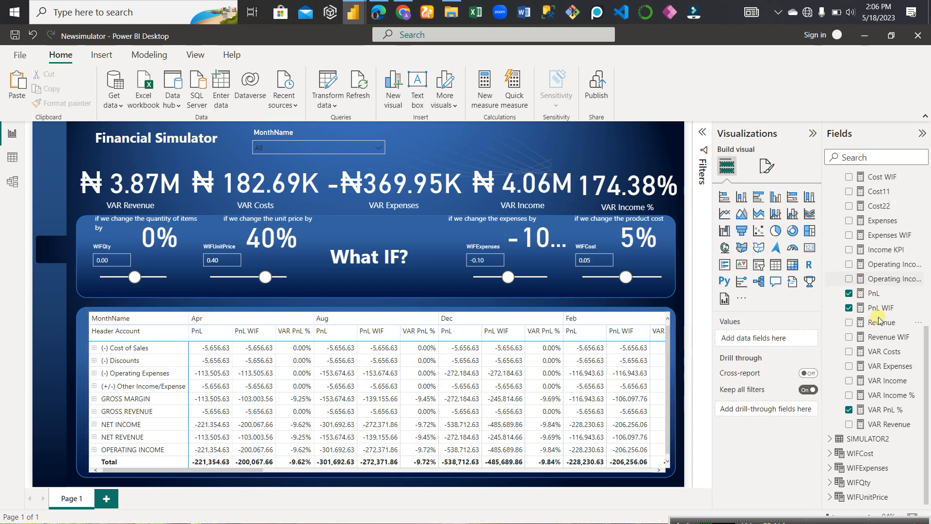
Open the Income KPI measure's formula and delete the check mark emoji from the [VAR Income] > 0.0001 case
click(879, 251)
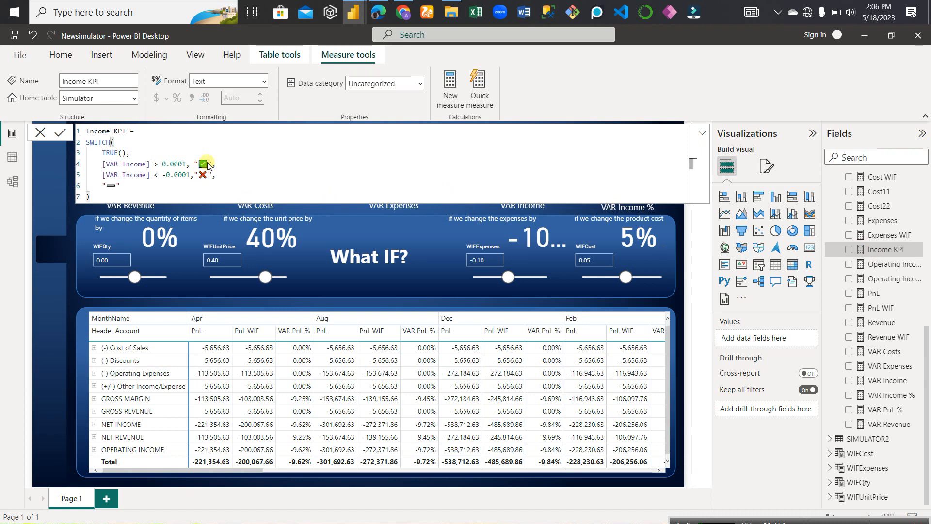
click(208, 162)
key(BackSpace)
key(super+period)
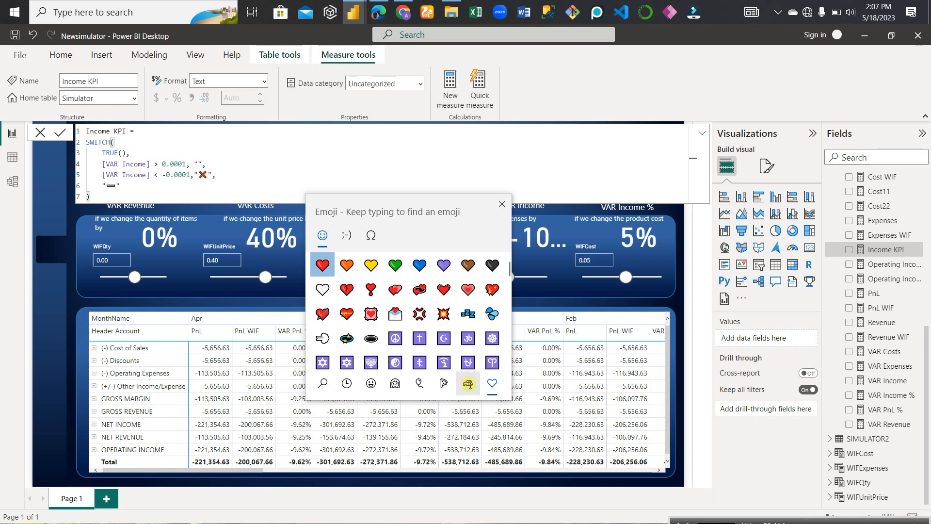
Insert the green check mark emoji as the [VAR Income] > 0.0001 result in Income KPI and leave the formula editor
click(467, 383)
scroll(480, 383, down, 3)
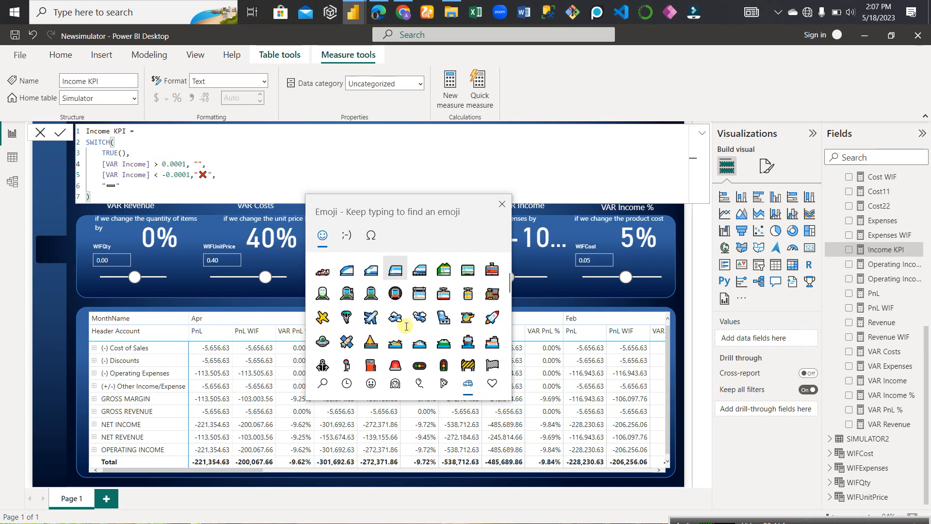
click(493, 384)
scroll(420, 330, down, 8)
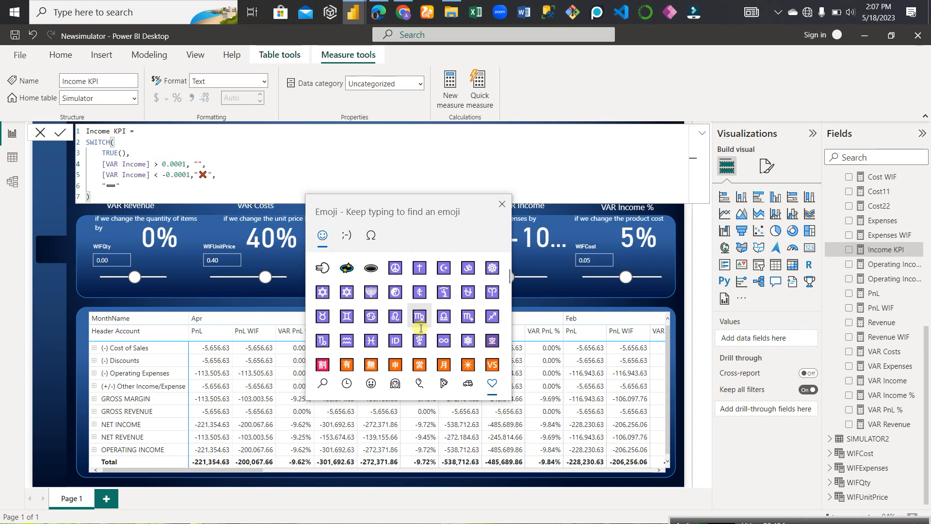
scroll(420, 329, down, 3)
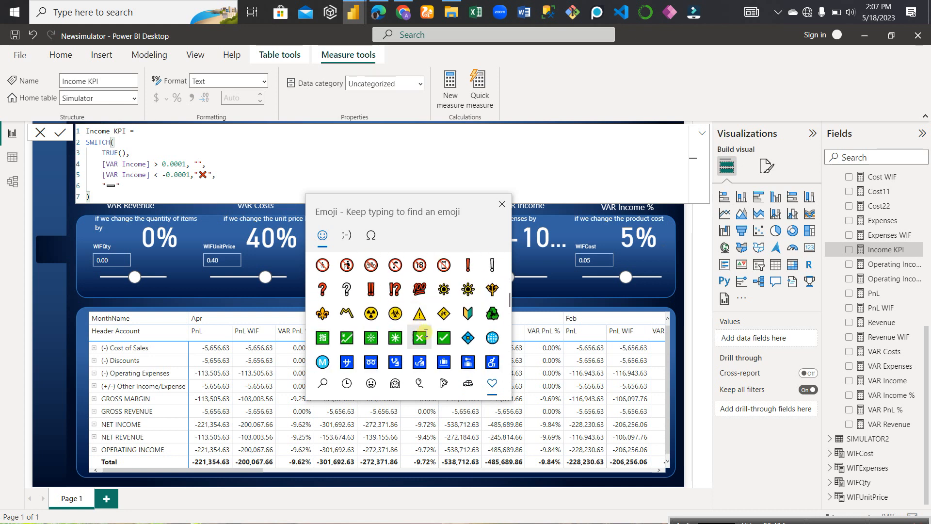
click(444, 338)
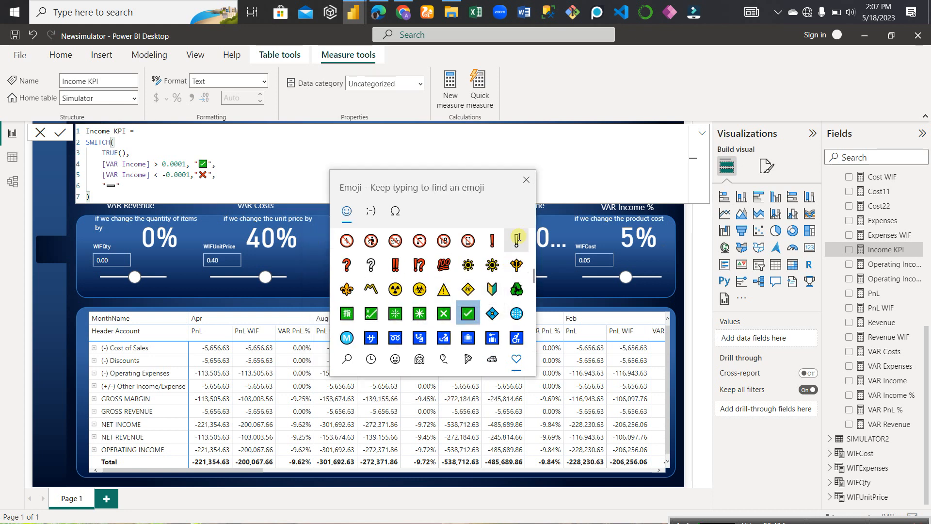
scroll(402, 262, up, 2)
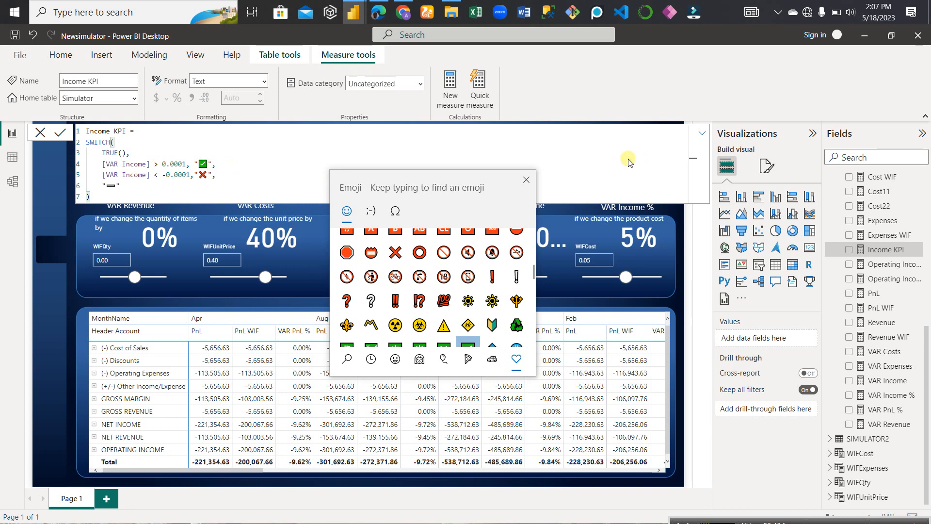
key(Return)
key(BackSpace)
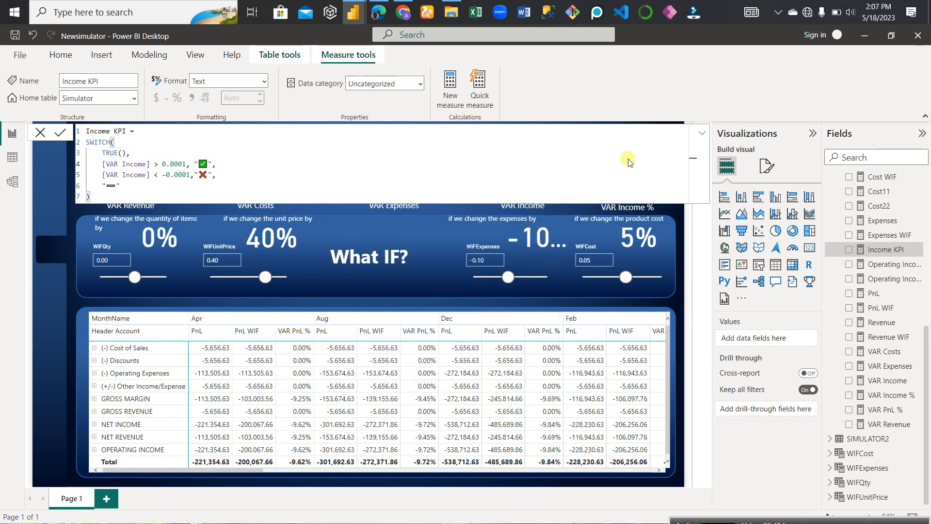
click(627, 160)
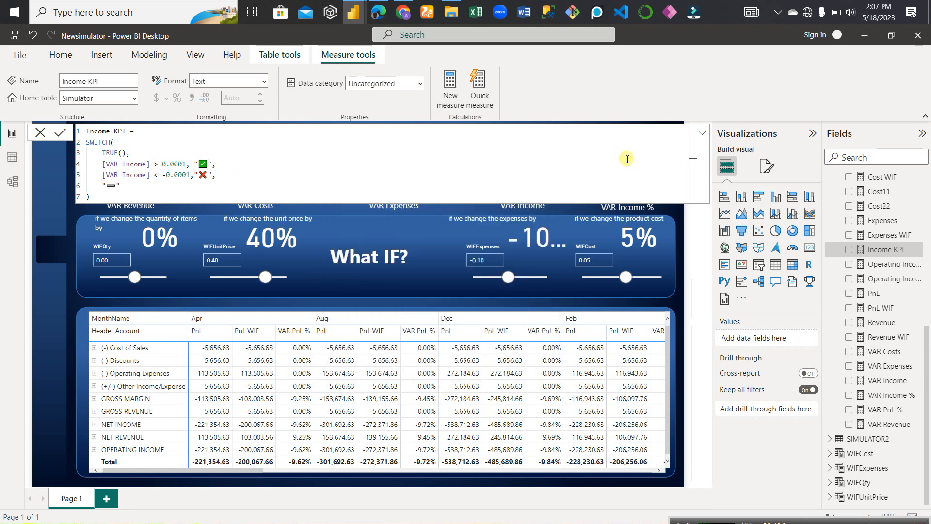
click(689, 485)
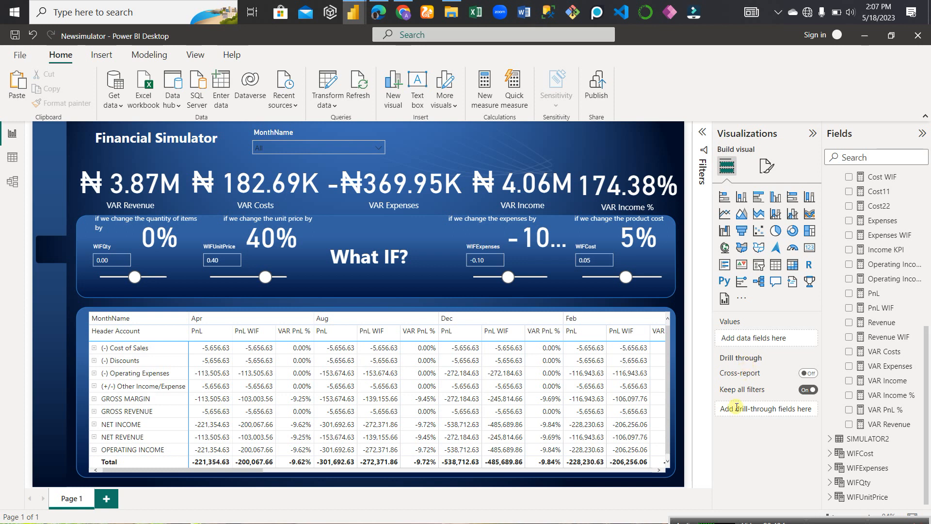
Add a card visual showing the Income KPI measure and turn off its category label
click(810, 247)
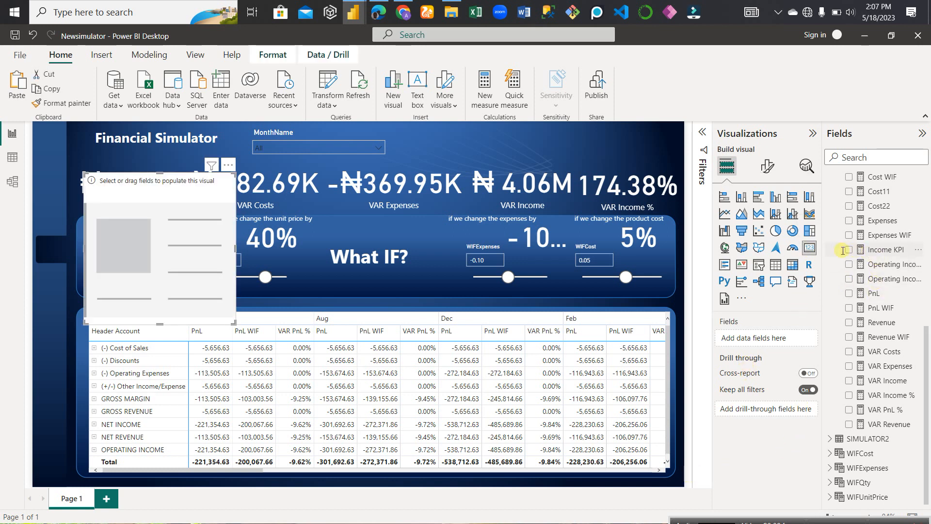
drag(842, 250, 161, 267)
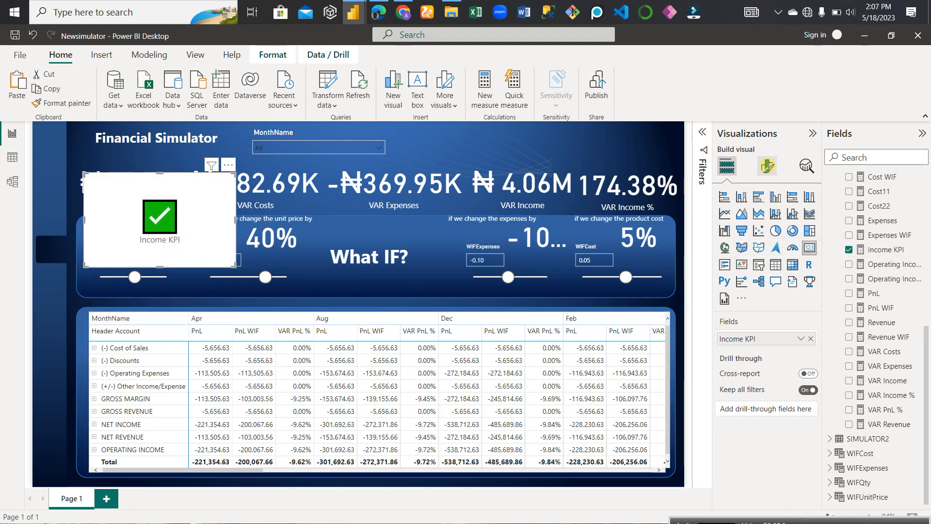
click(767, 166)
click(805, 274)
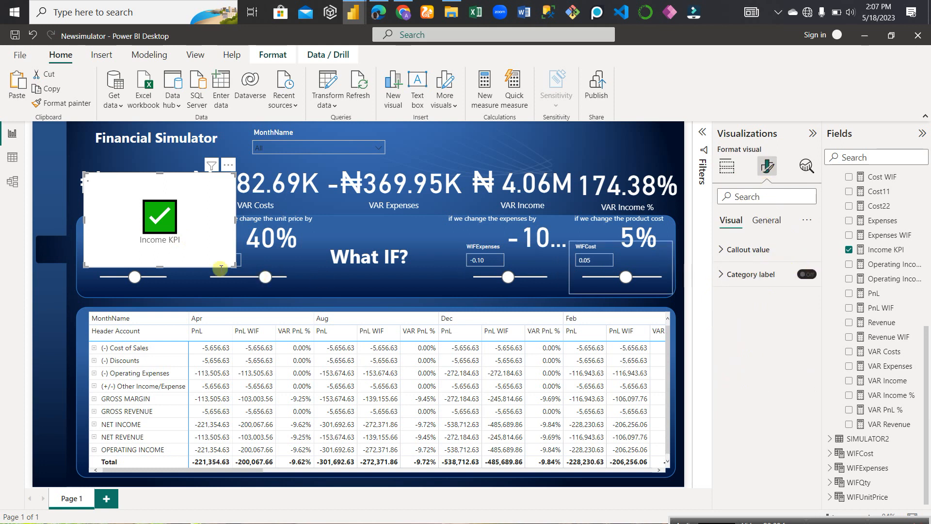
Shrink the Income KPI card to fit closely around its emoji and set its background transparency to 100%
drag(235, 220, 148, 225)
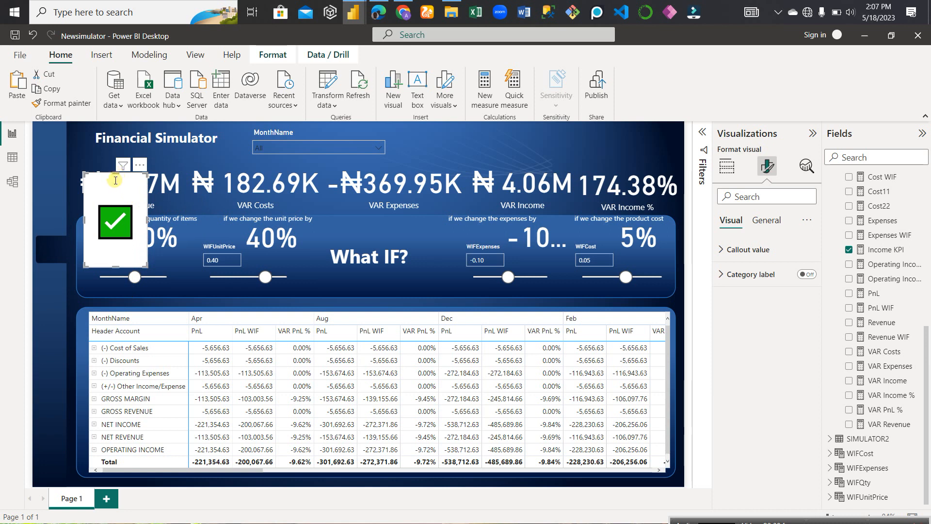
drag(115, 180, 123, 221)
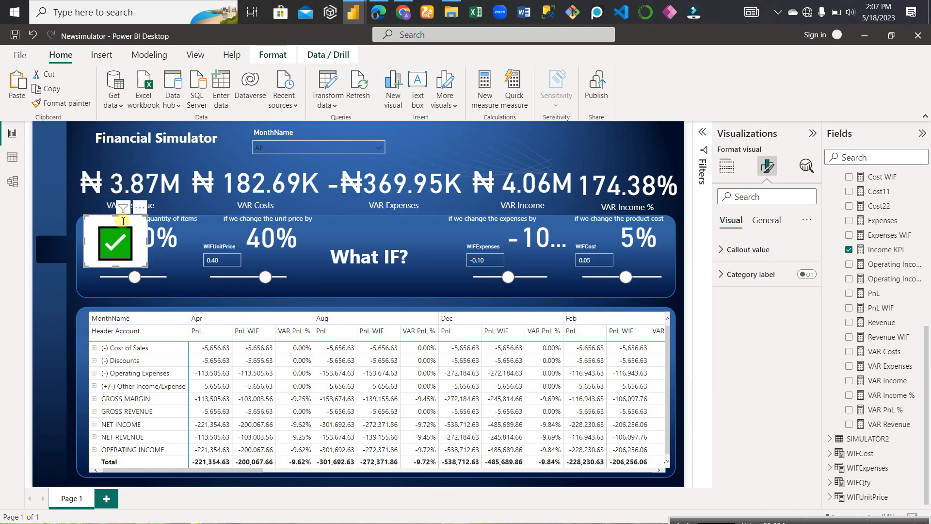
click(766, 220)
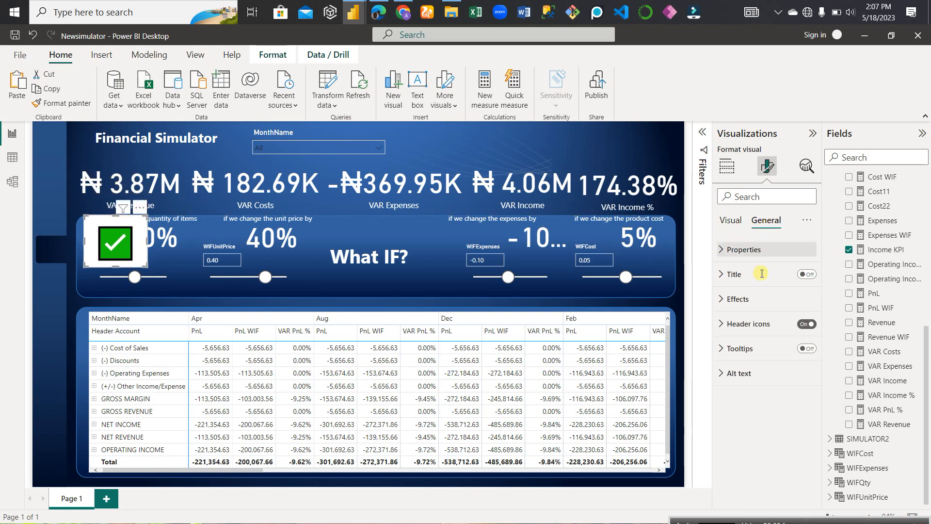
click(753, 294)
drag(764, 391, 808, 390)
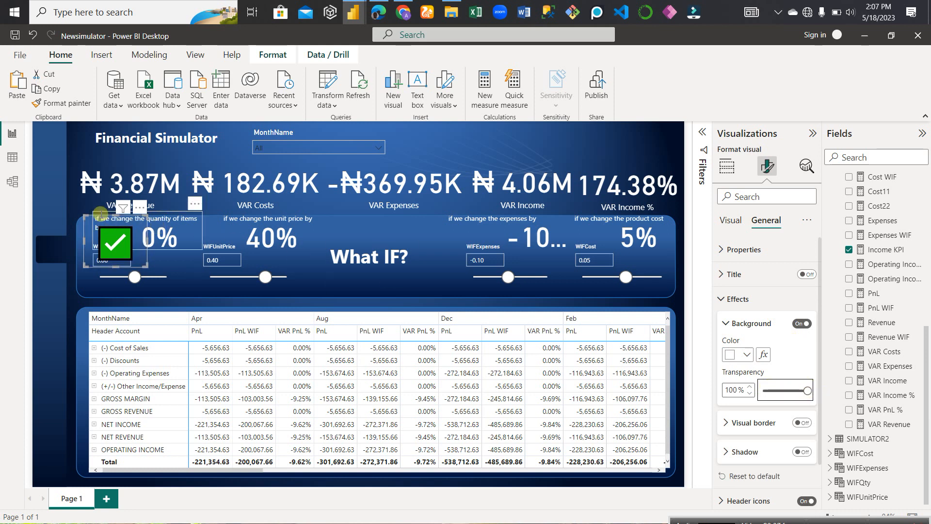
Move the Income KPI card above the VAR Income % value and set its height to 67
drag(87, 229, 621, 162)
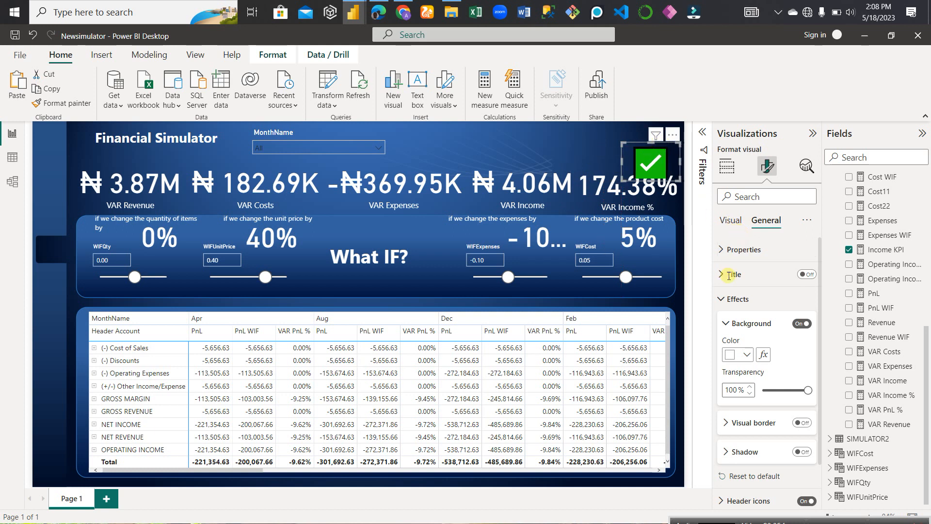
click(742, 249)
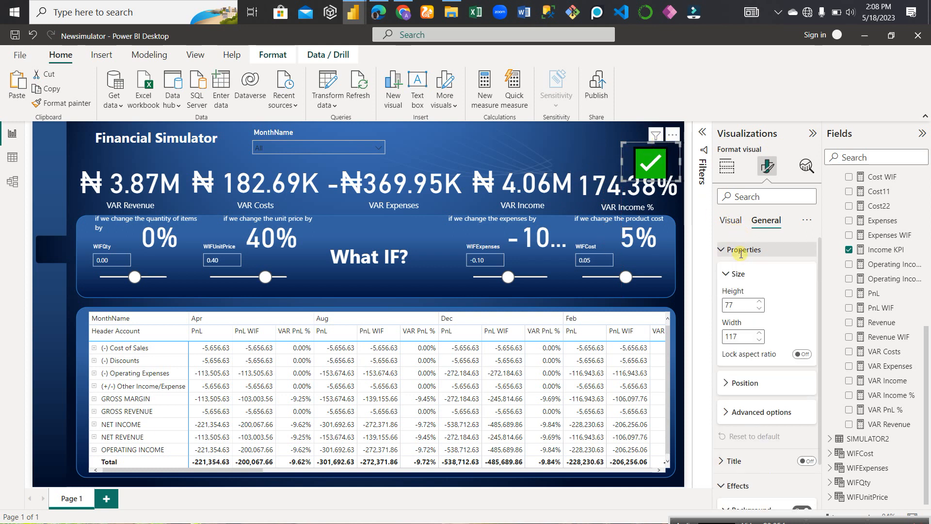
click(757, 308)
click(757, 308)
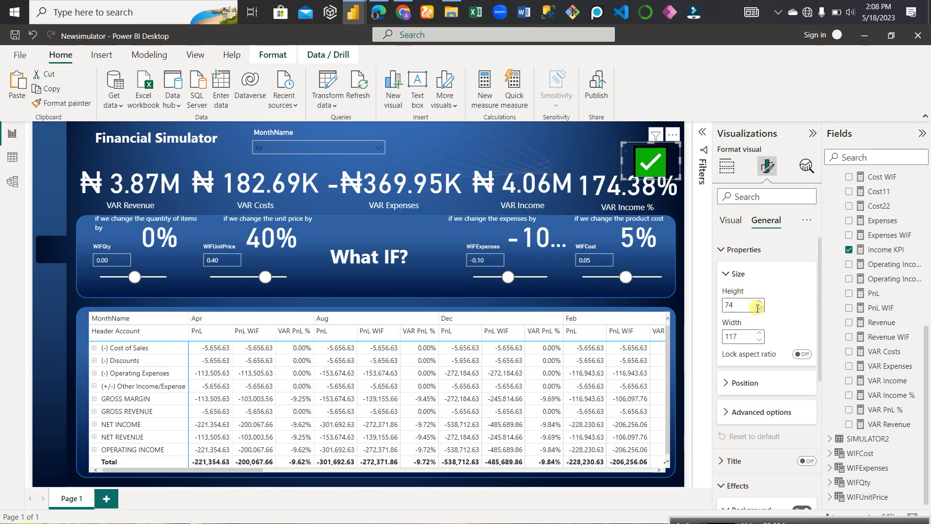
click(758, 308)
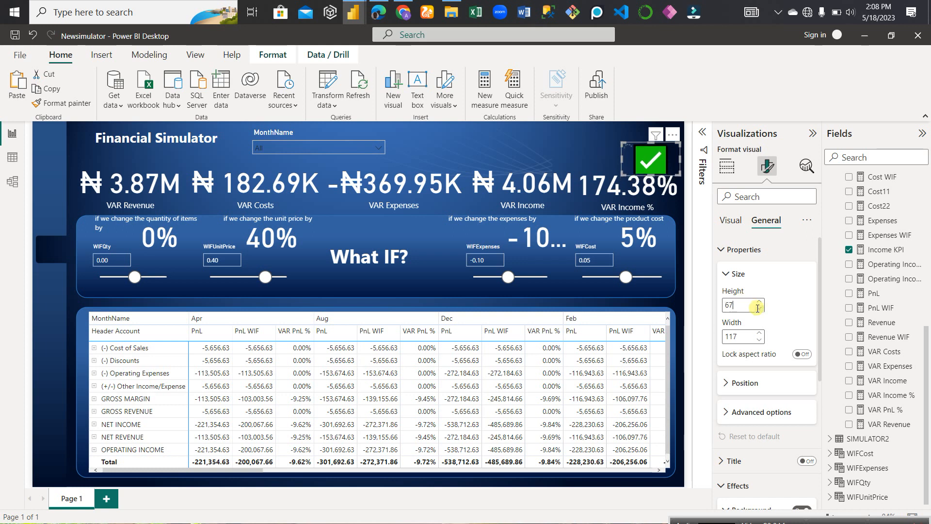
Set the Income KPI card's width to 107
click(759, 339)
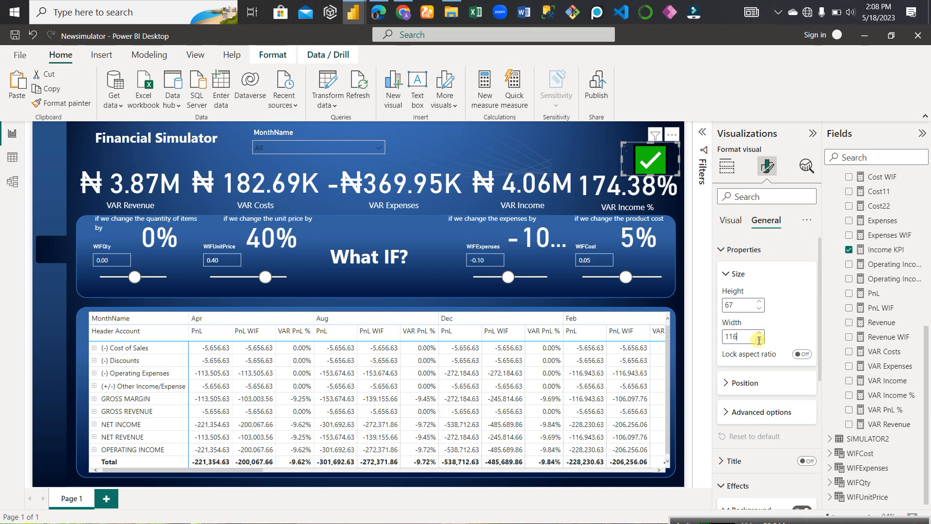
click(759, 339)
click(759, 339)
click(758, 339)
click(759, 339)
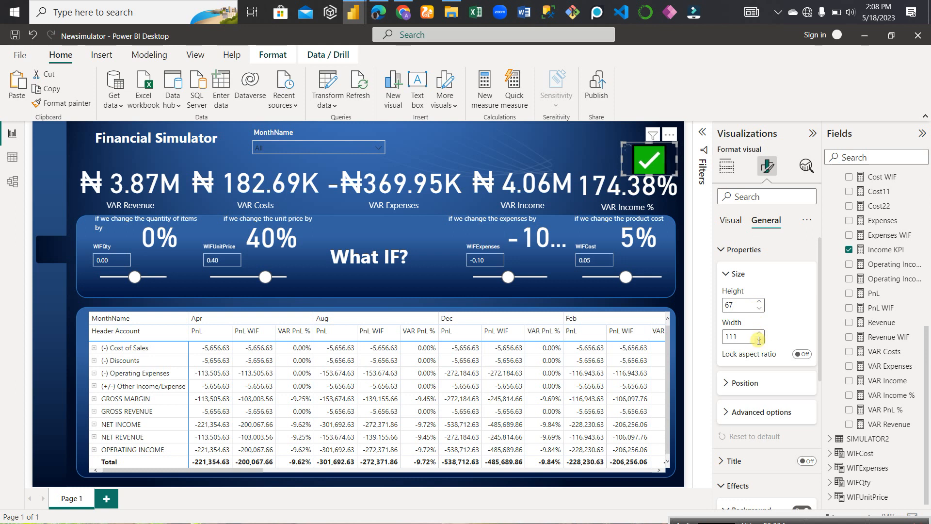
click(758, 339)
click(758, 340)
click(759, 340)
click(759, 339)
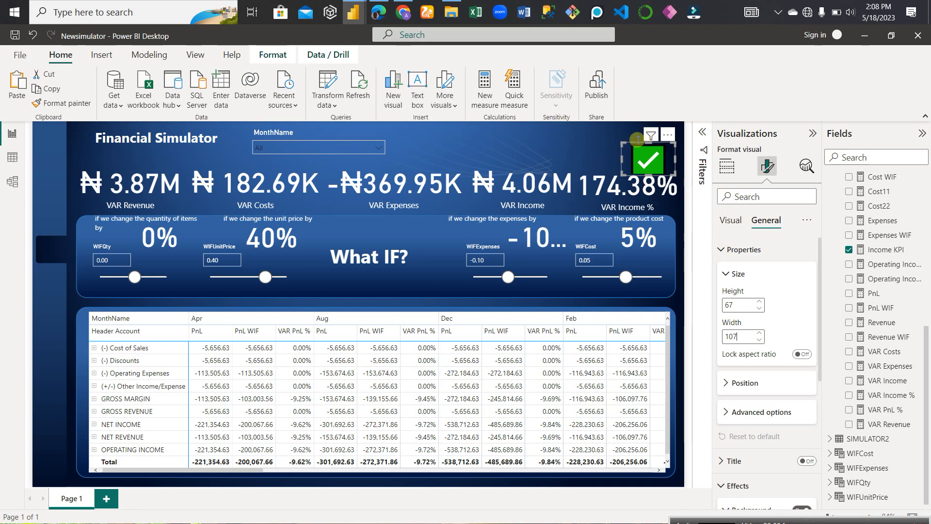
Reposition the resized Income KPI card so its emoji sits centred just above the VAR Income % value, and deselect it
drag(631, 144, 568, 138)
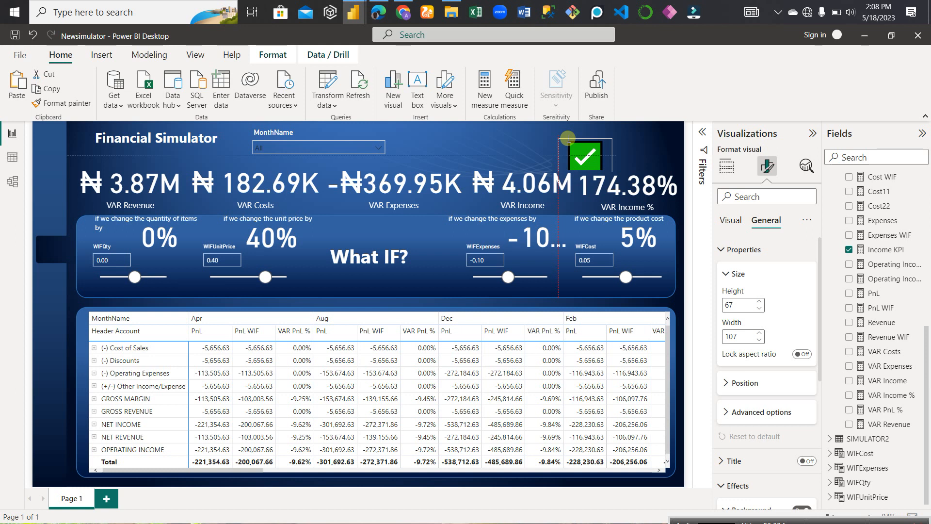
drag(569, 138, 657, 158)
click(528, 138)
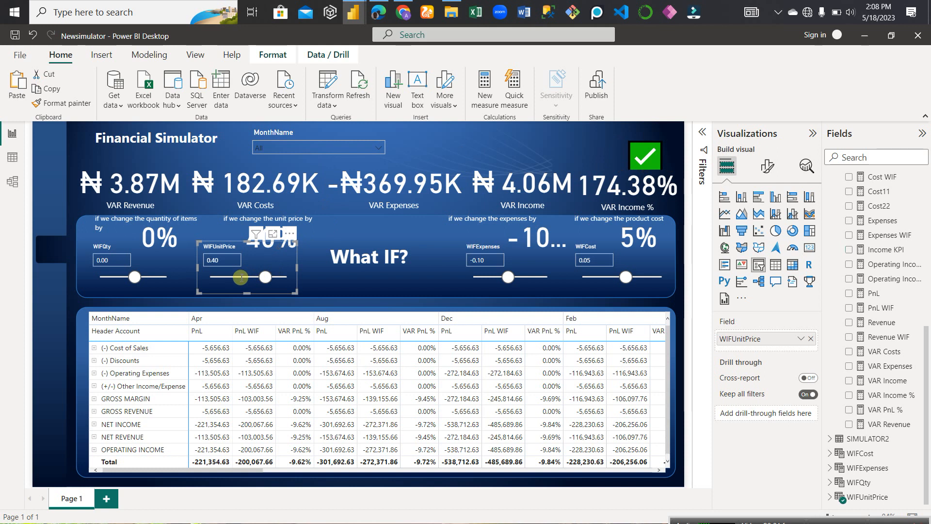
Test the Income KPI emoji by setting the WIFUnitPrice slicer first to -0.20 and finally to 0.20
click(241, 277)
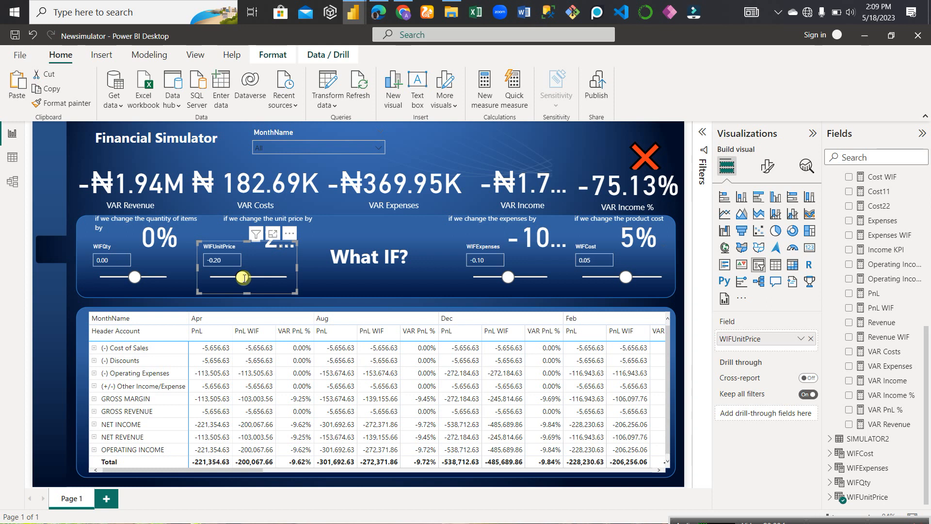
drag(244, 278, 257, 276)
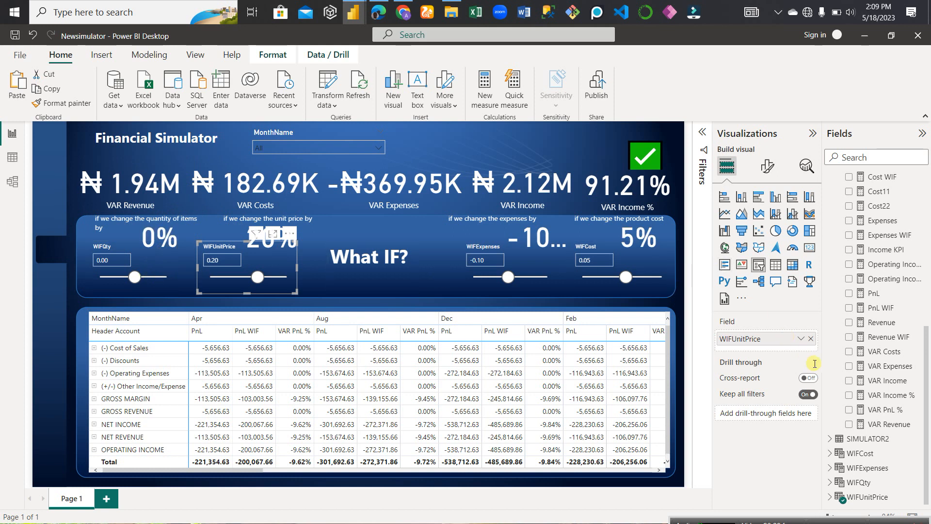
Collapse the expanded Simulator, Date, dAccountHeader and Accounts tables in the field list and deselect the WIFUnitPrice slicer
scroll(839, 367, up, 5)
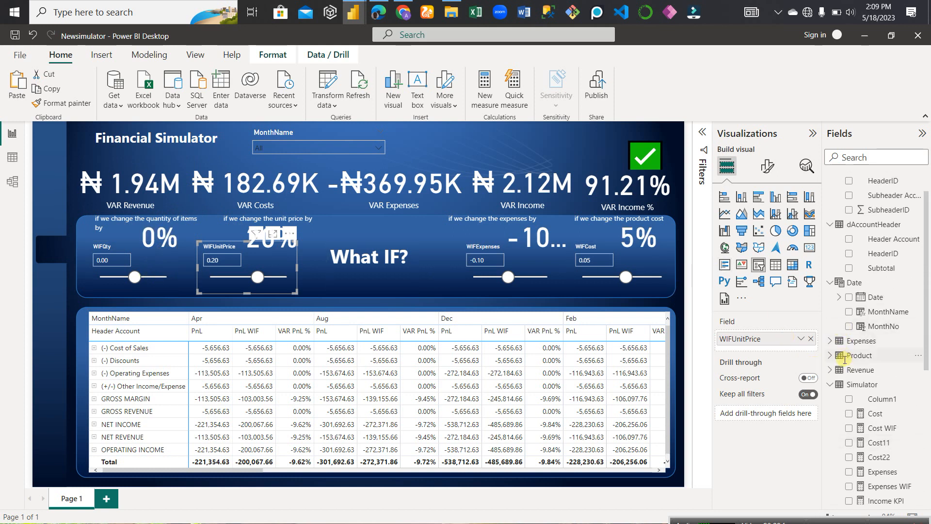
click(836, 385)
click(829, 323)
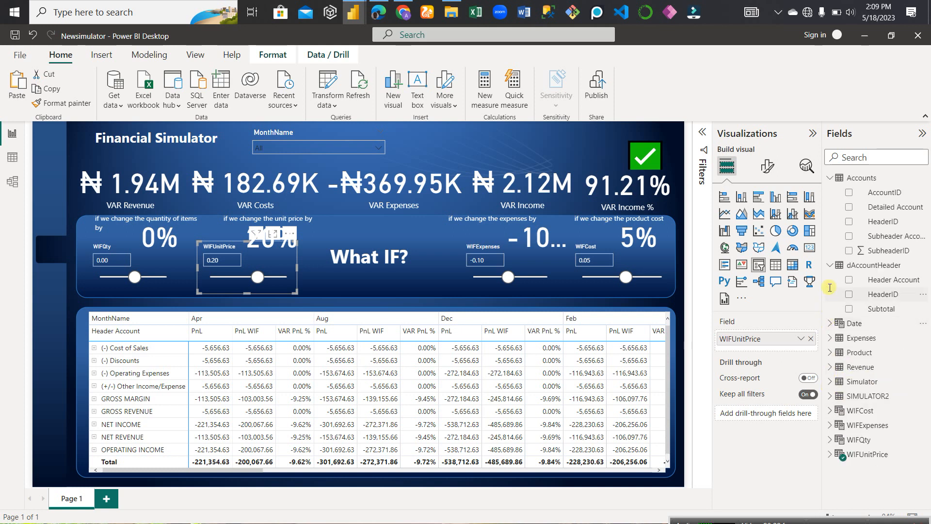
click(829, 265)
click(834, 175)
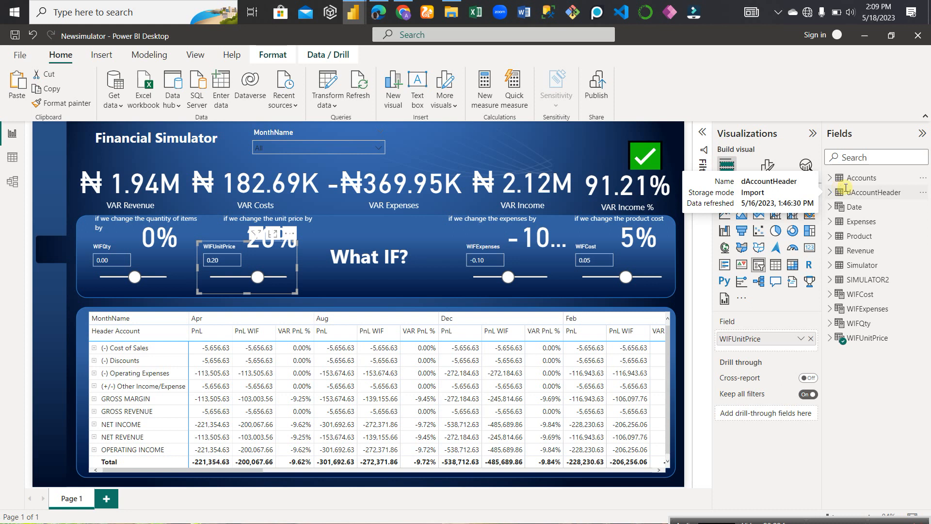
click(525, 139)
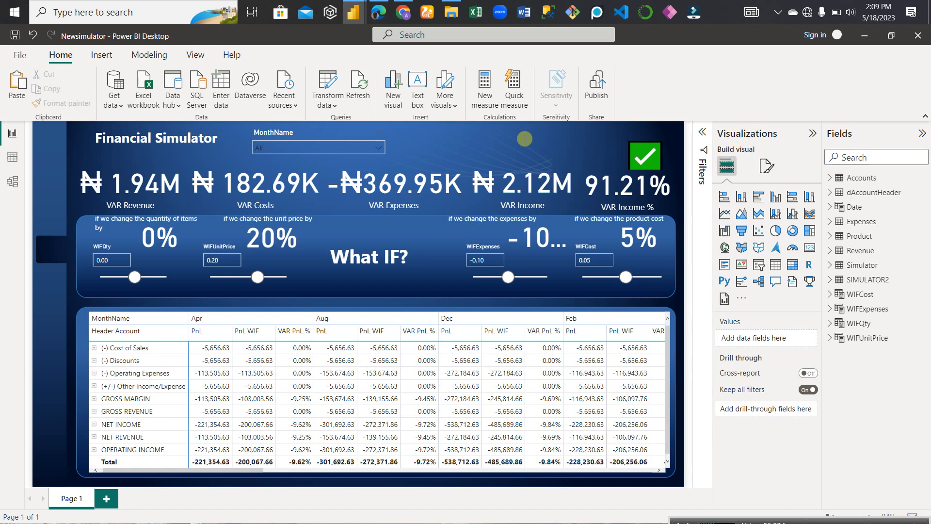
mouse_move(865, 512)
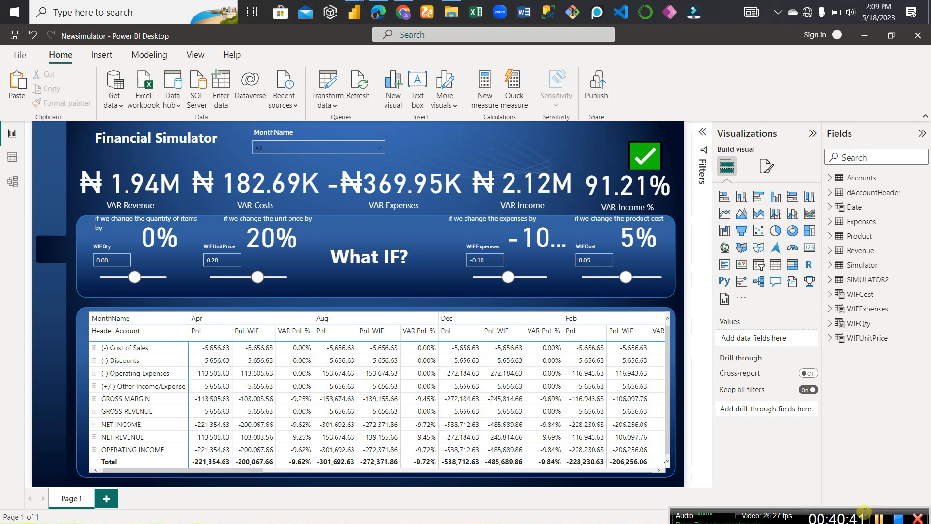